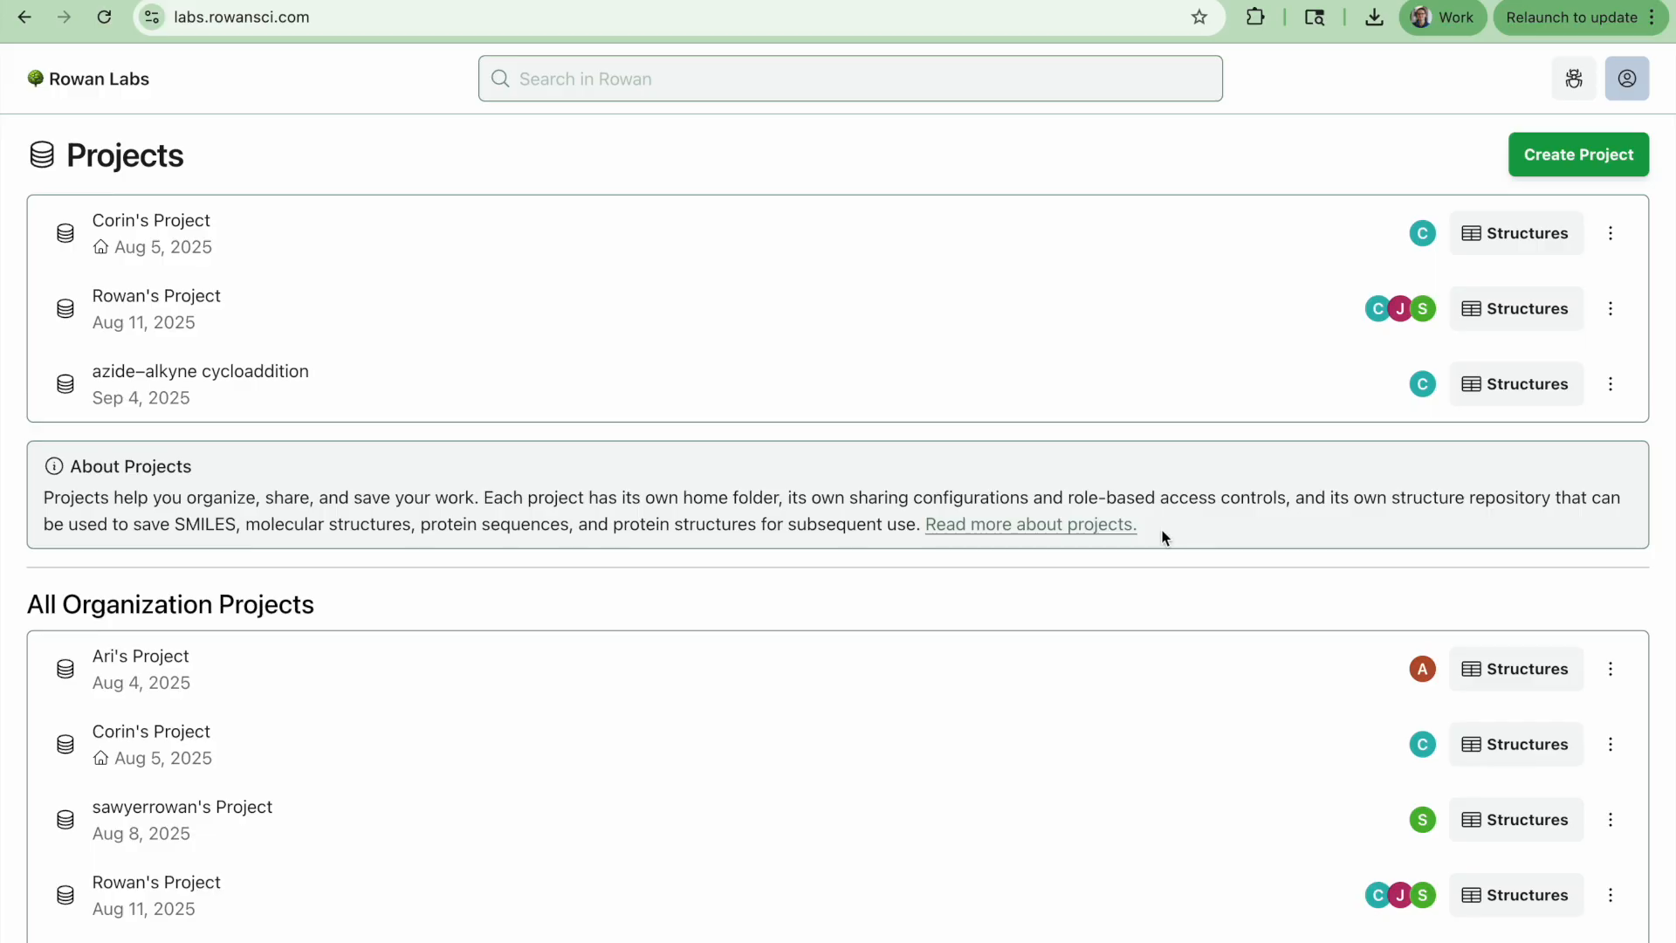
# Review the cyclooctyne structures on Wikipedia and the BARAC click chemistry paper in the other browser tabs
pyautogui.hotkey('ctrl', 'Tab')
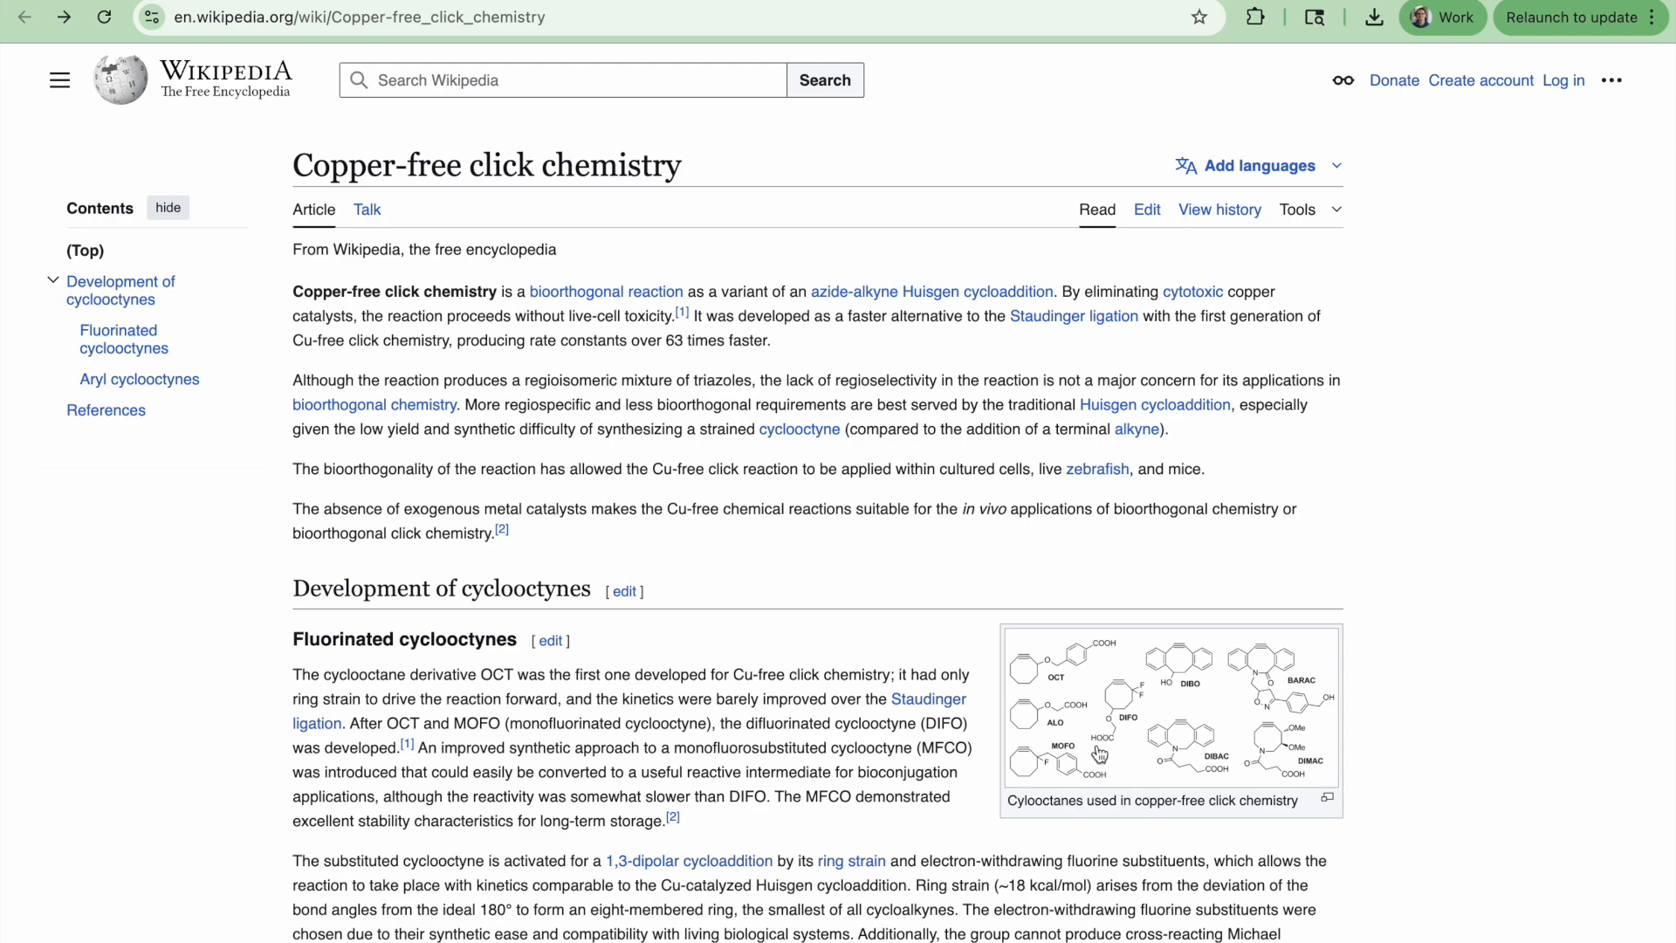
pyautogui.click(1032, 744)
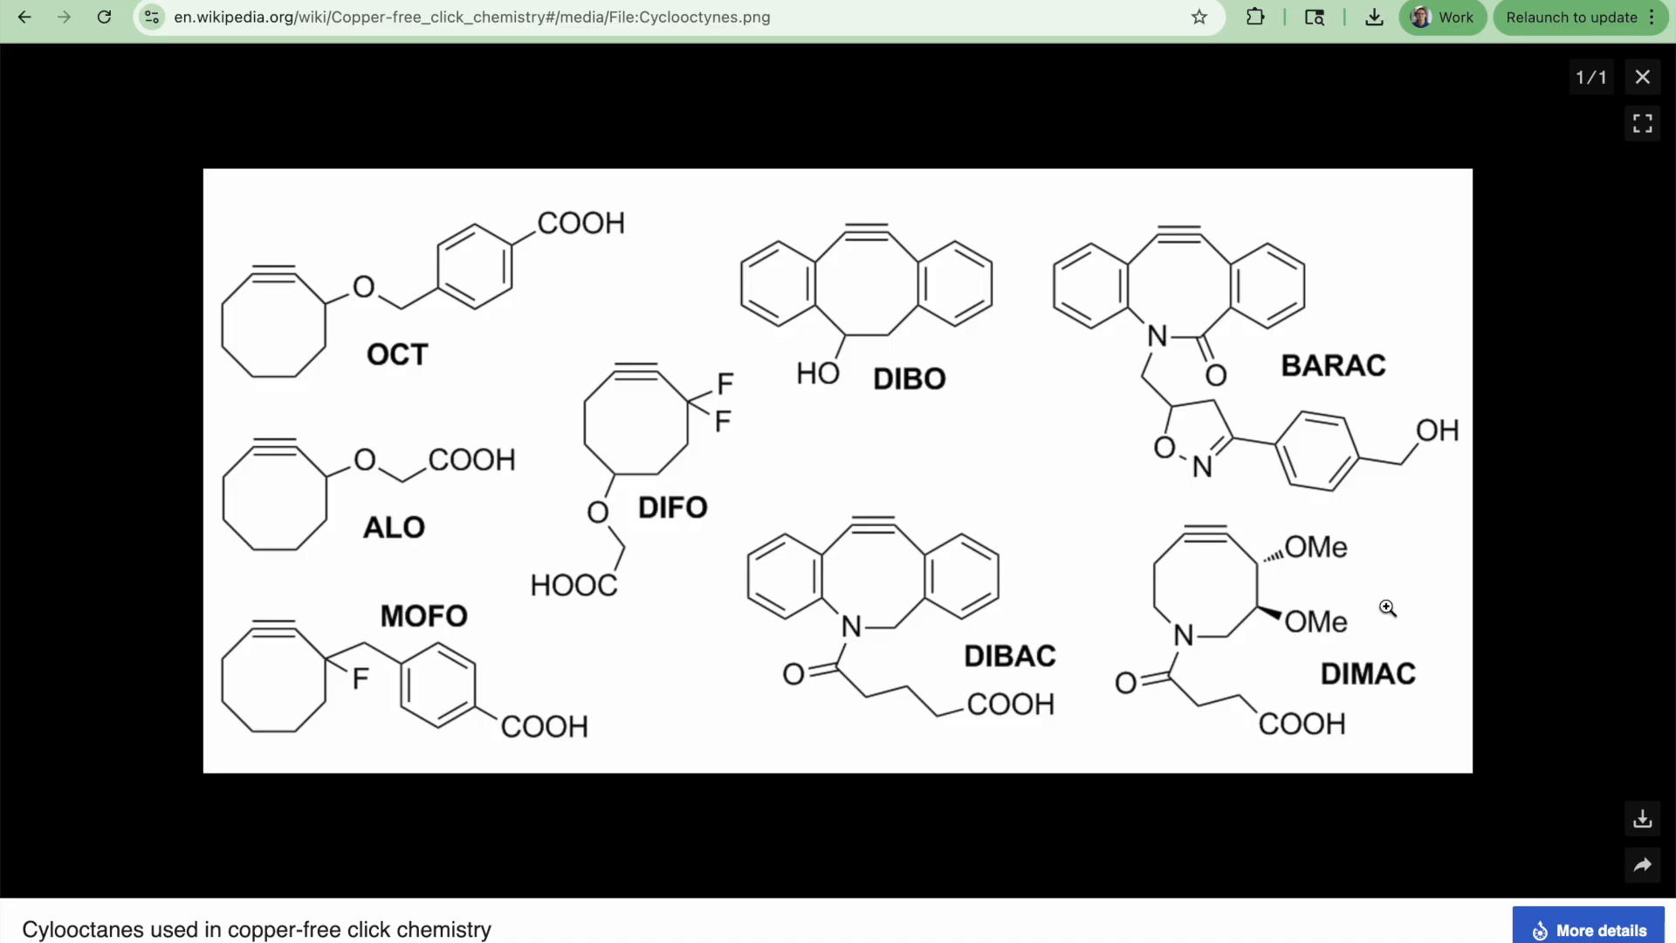
pyautogui.click(738, 1)
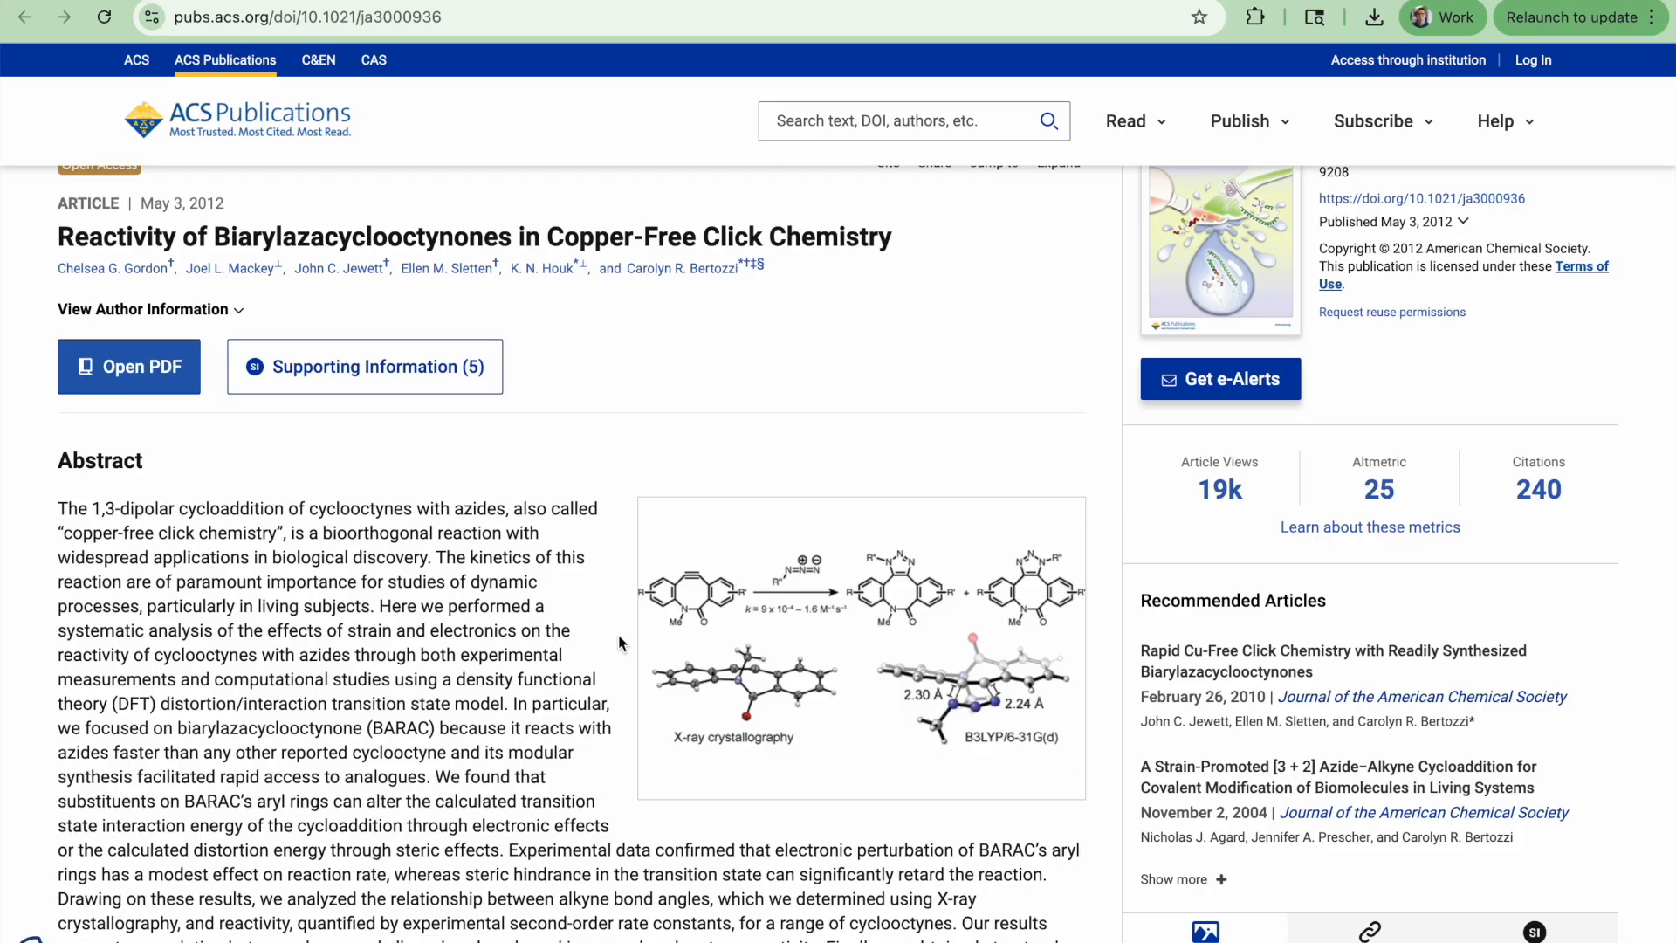
pyautogui.scroll(1, 932, 895)
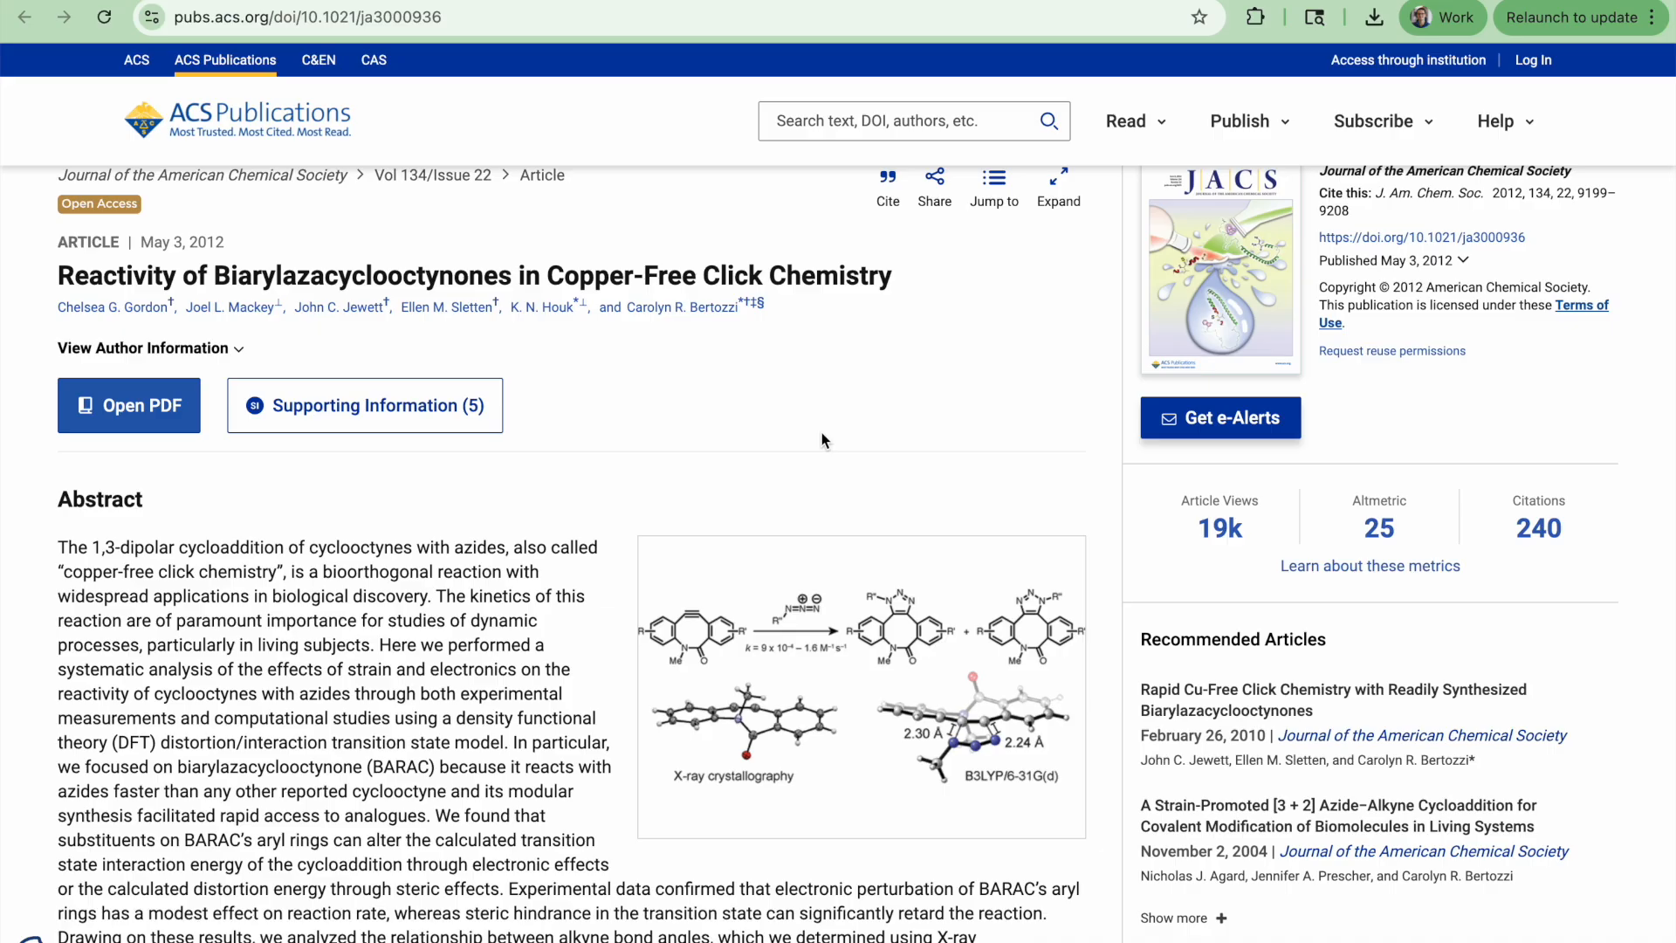
pyautogui.hotkey('ctrl', 'Tab')
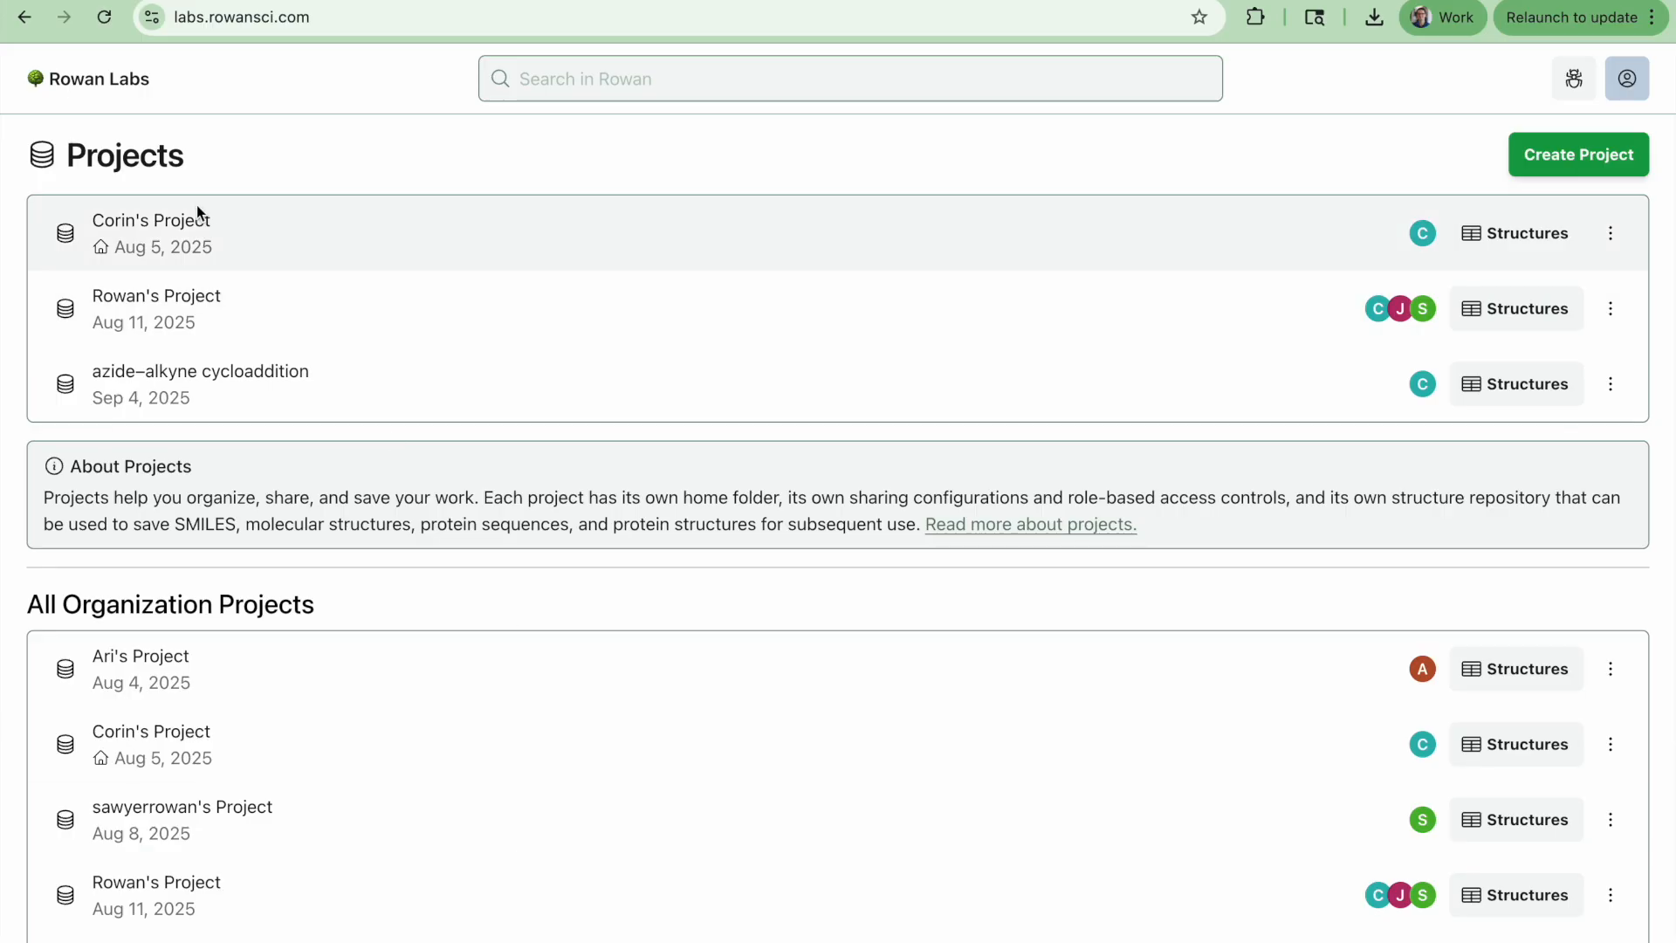
# Start a new Double-Ended Transition State (TS) Search in the azide–alkyne cycloaddition project and open the product's 2D drawing editor
pyautogui.click(170, 375)
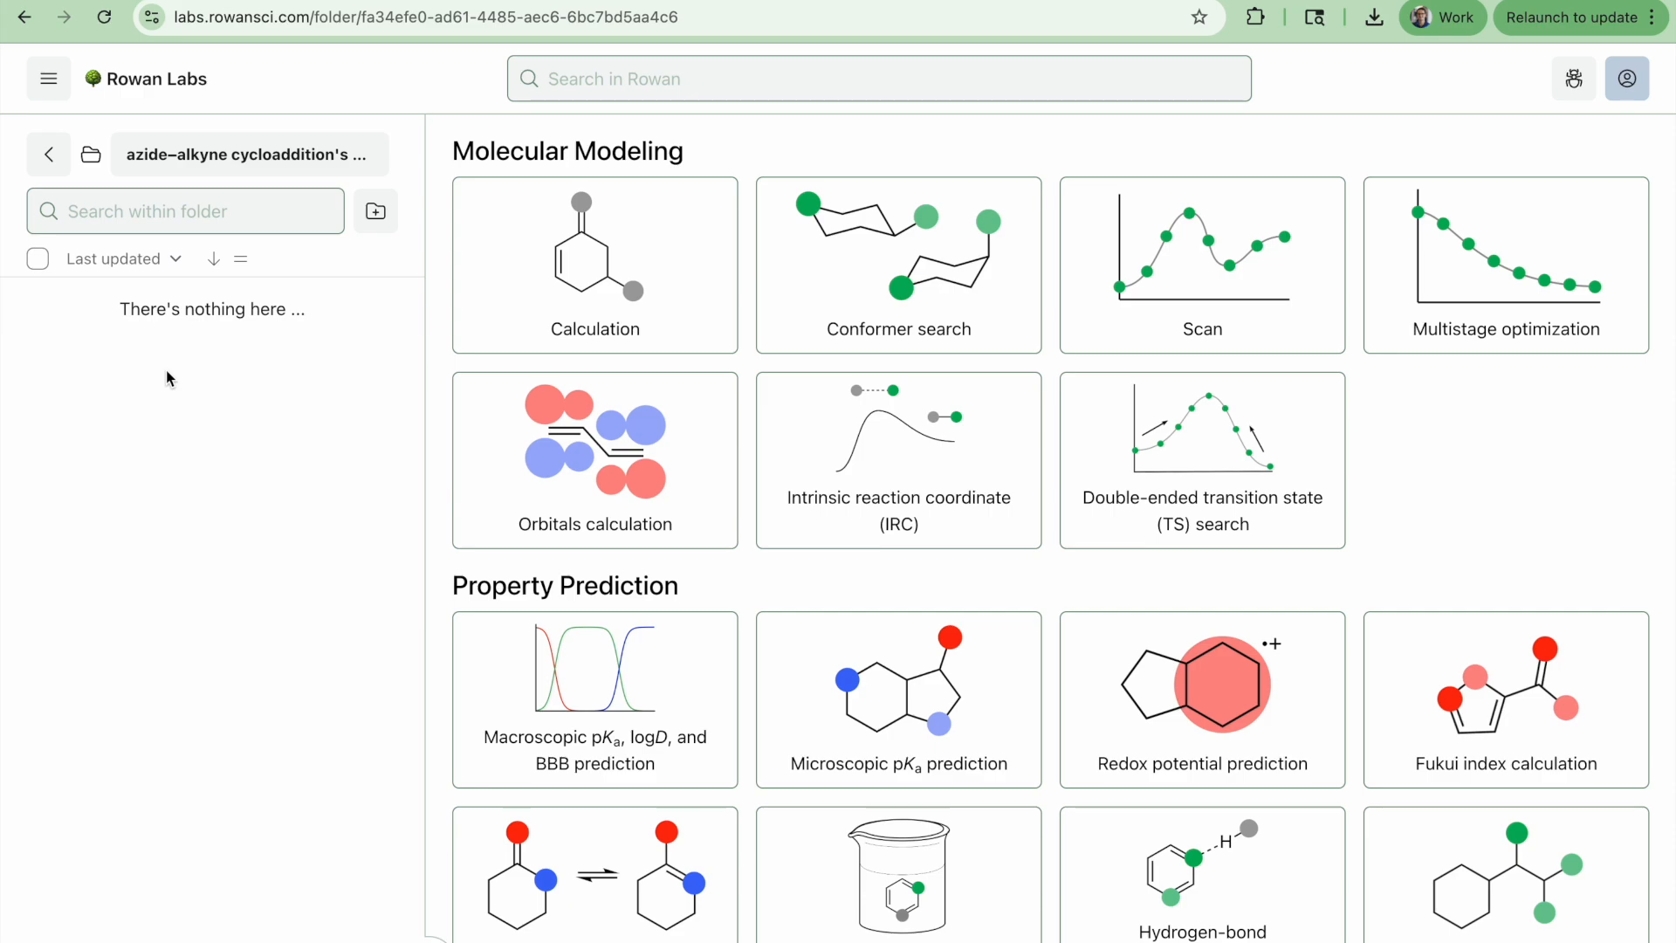
pyautogui.click(1242, 481)
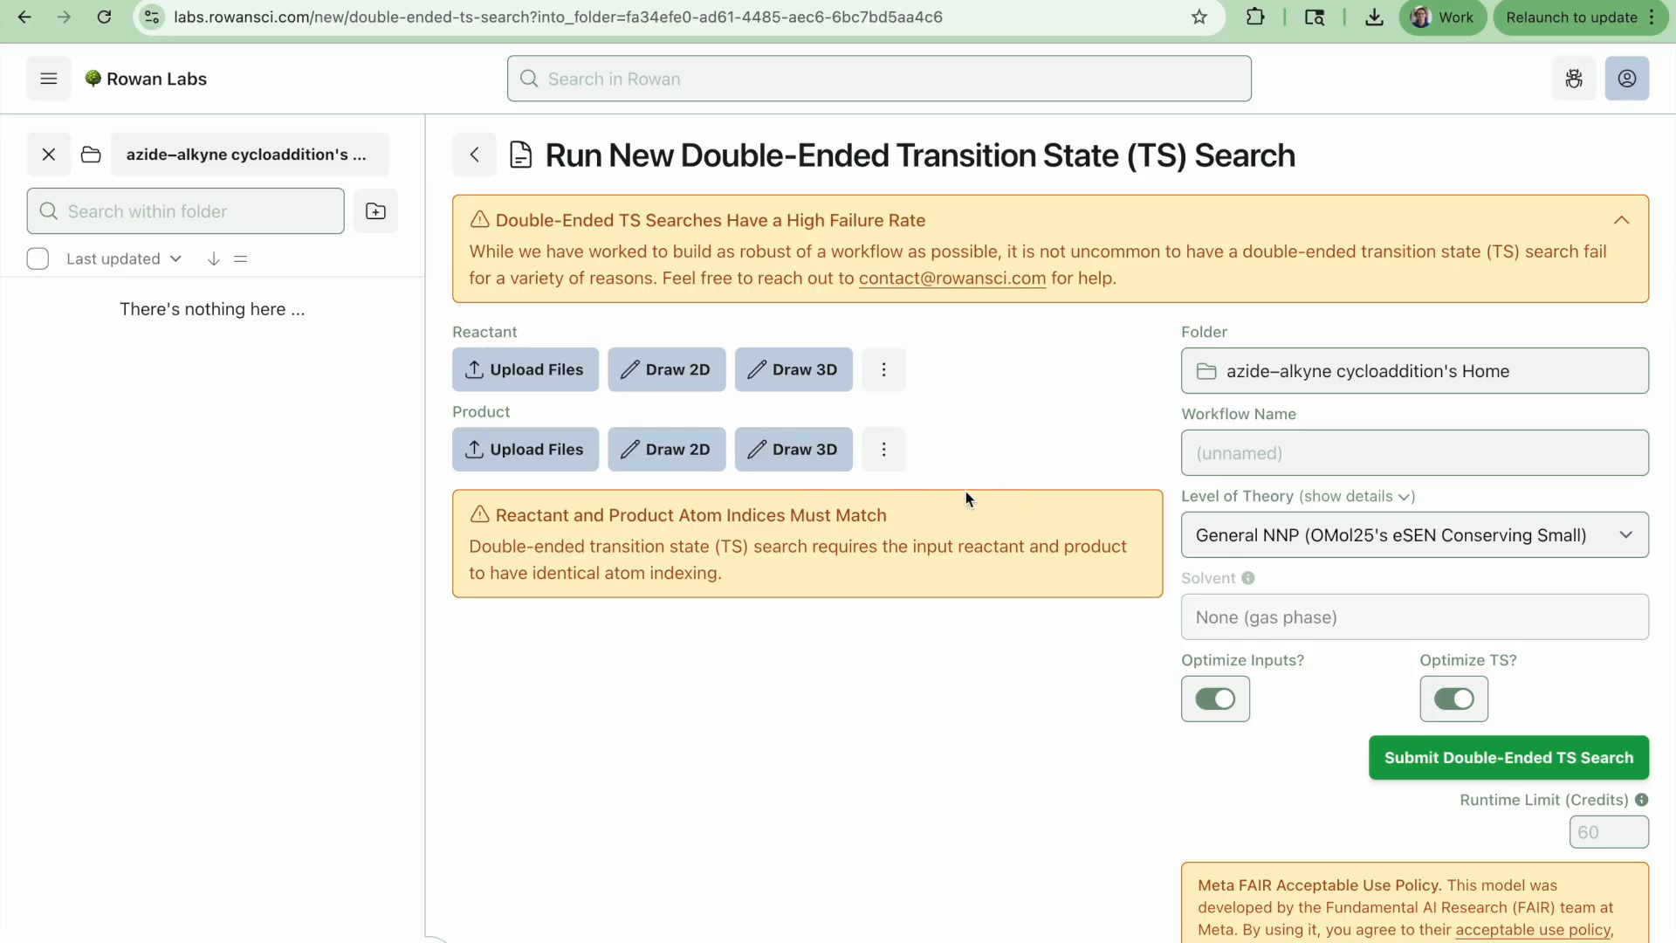
pyautogui.click(884, 450)
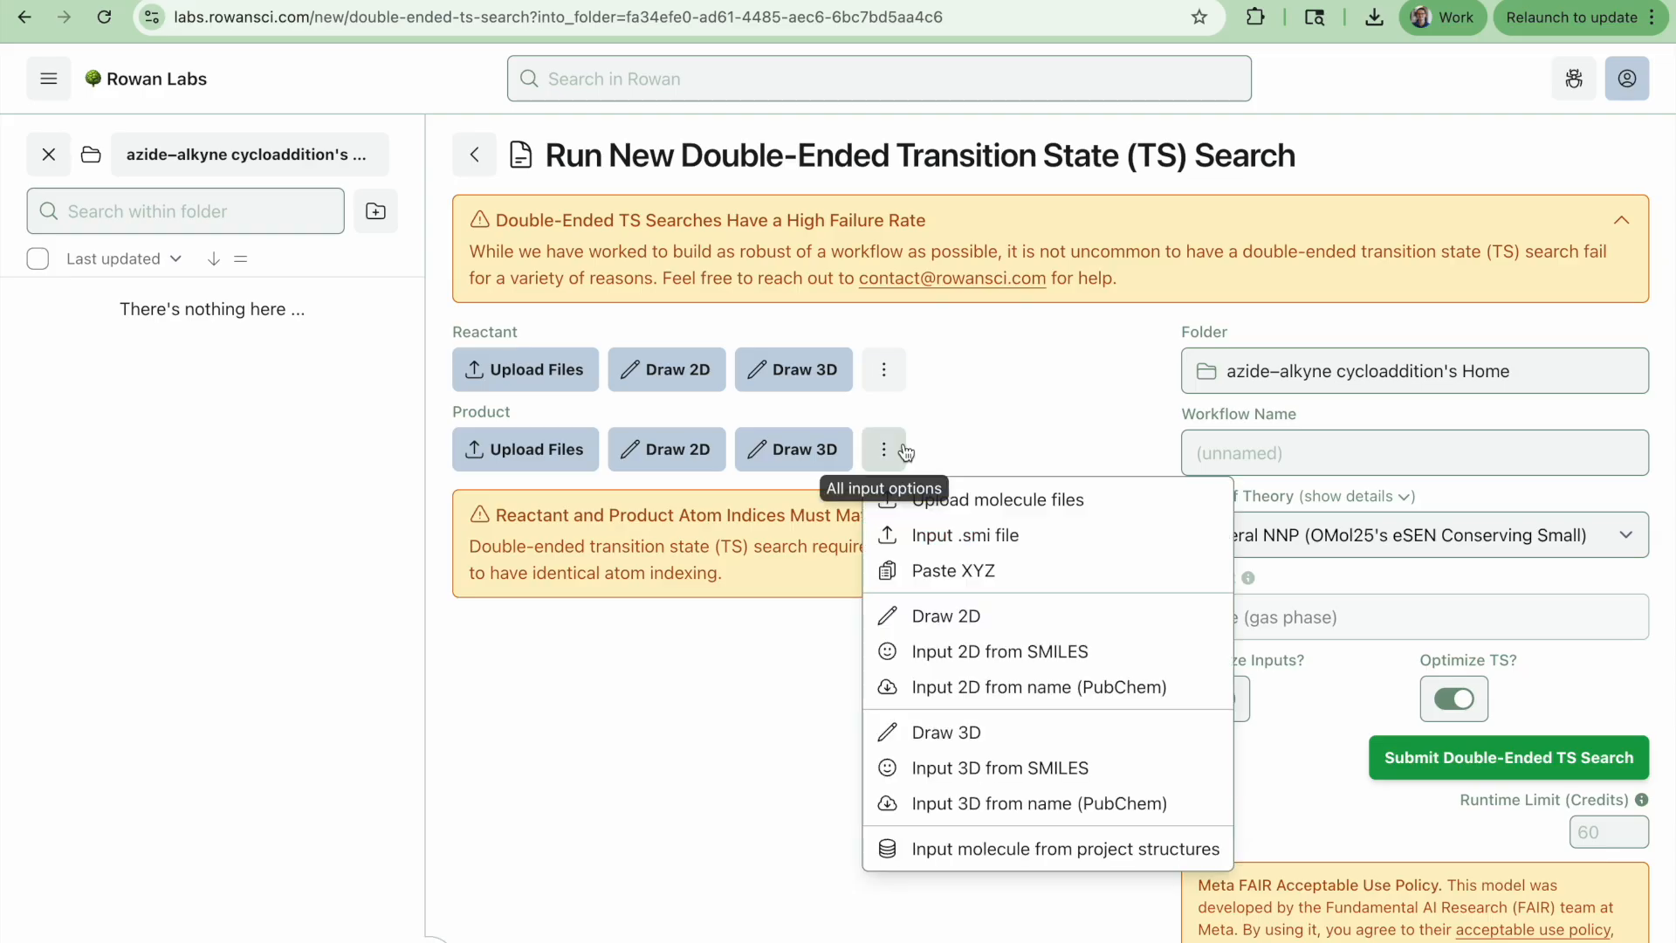
pyautogui.click(974, 622)
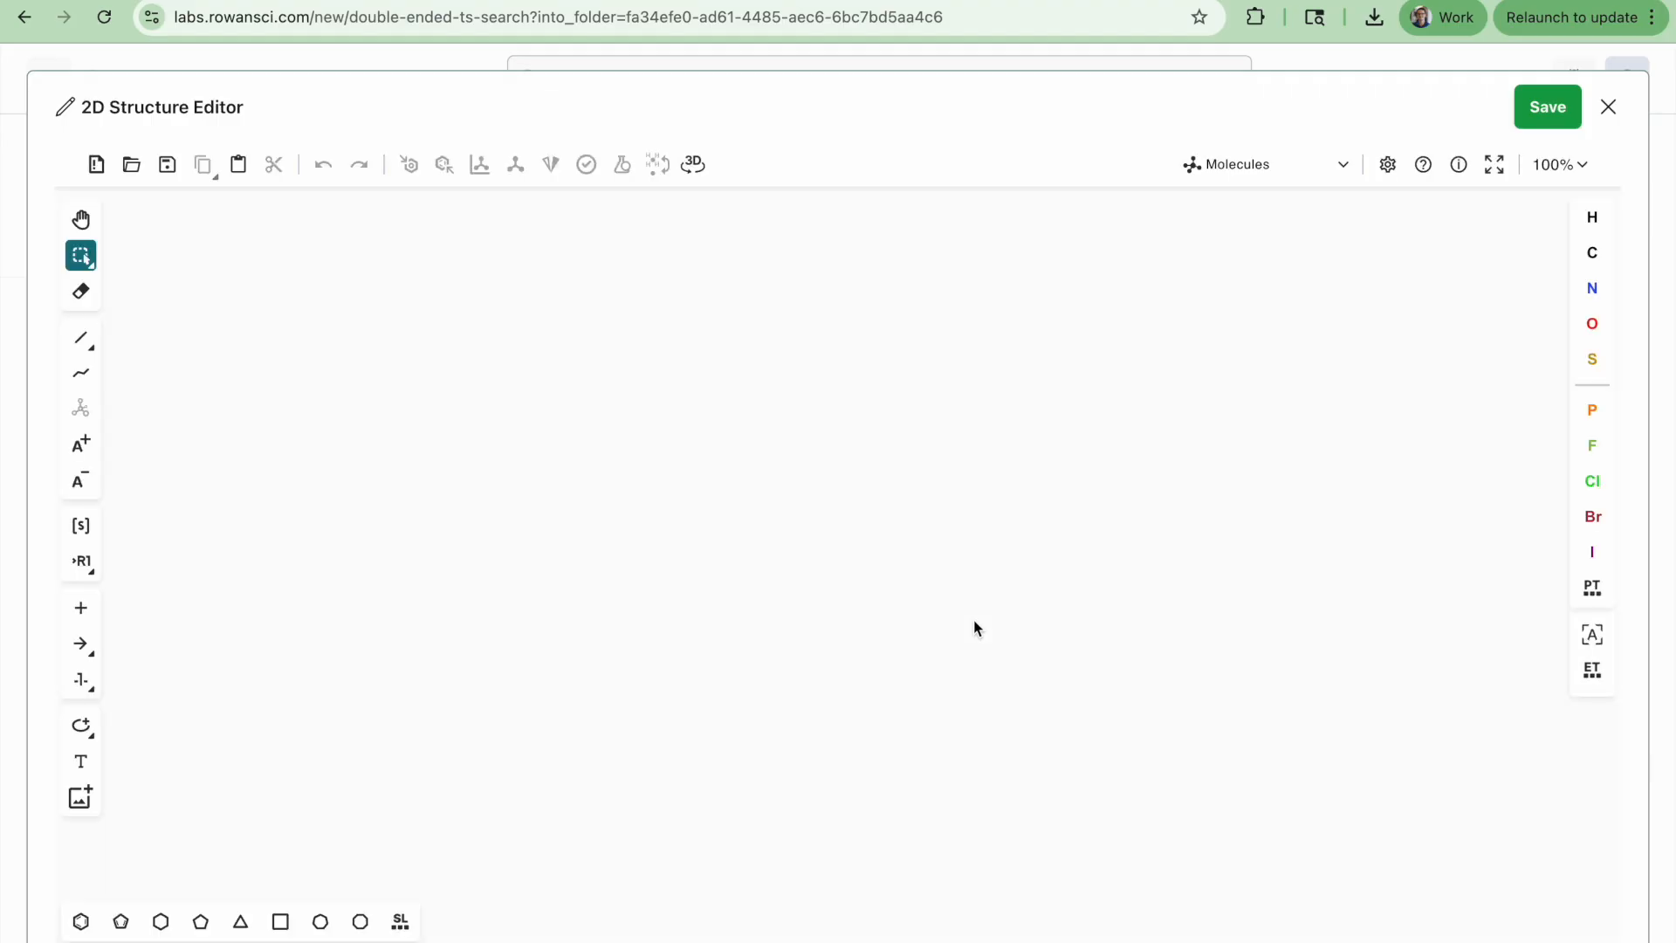
# Place a benzene ring on the drawing canvas
pyautogui.click(80, 921)
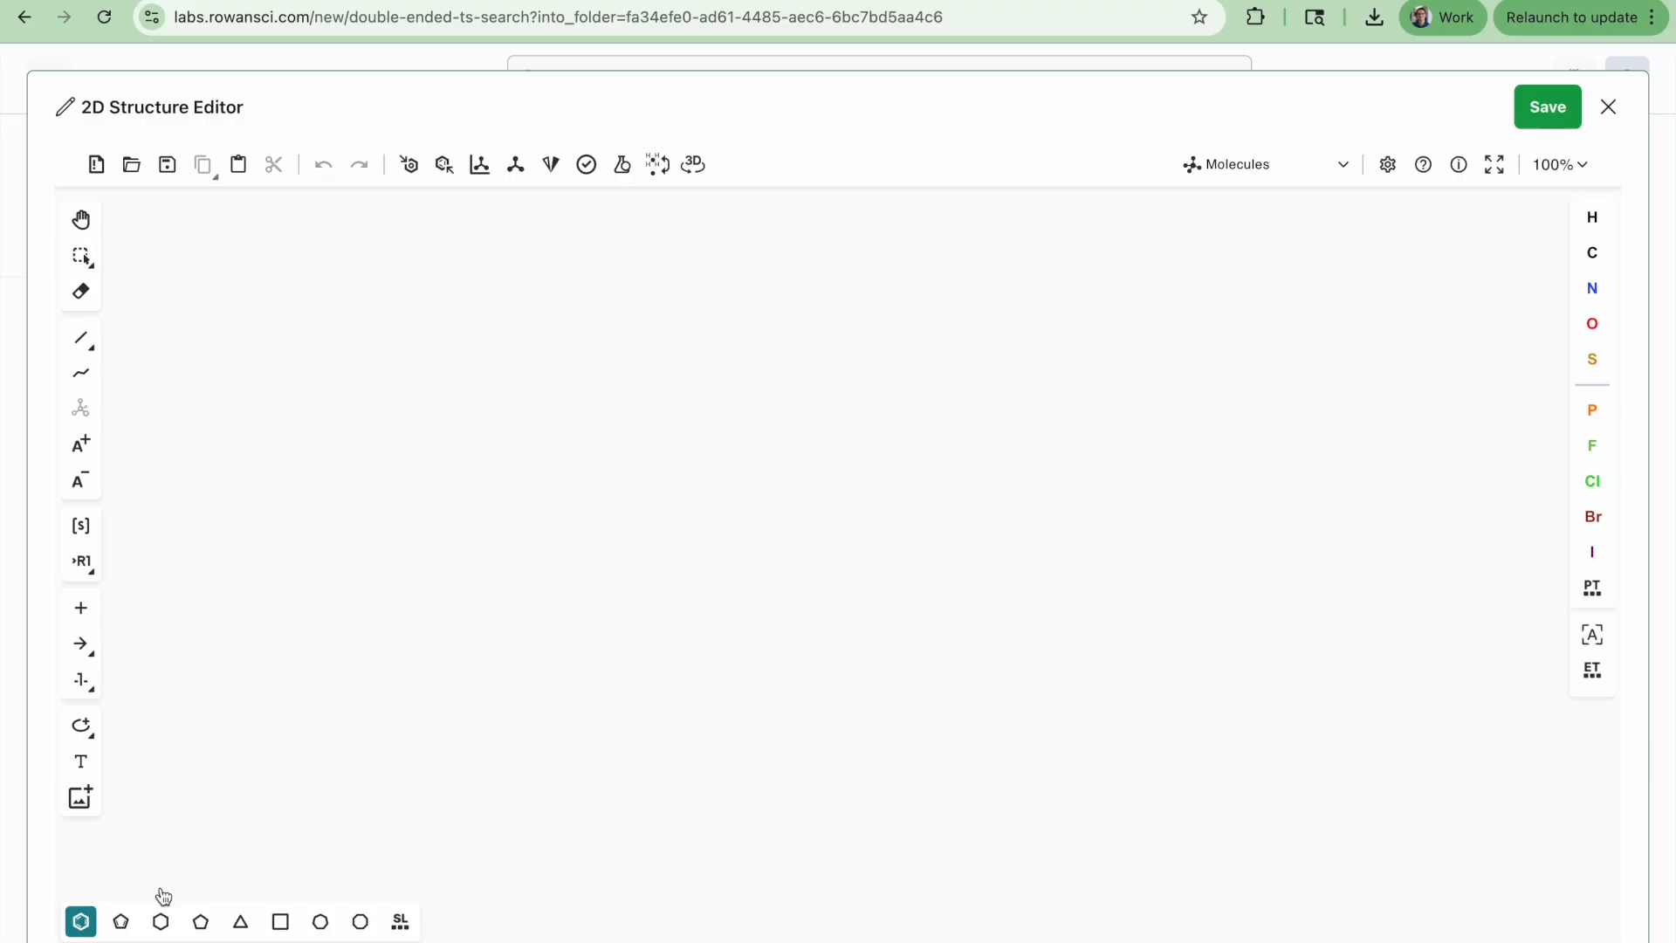
pyautogui.click(573, 553)
pyautogui.press('Escape')
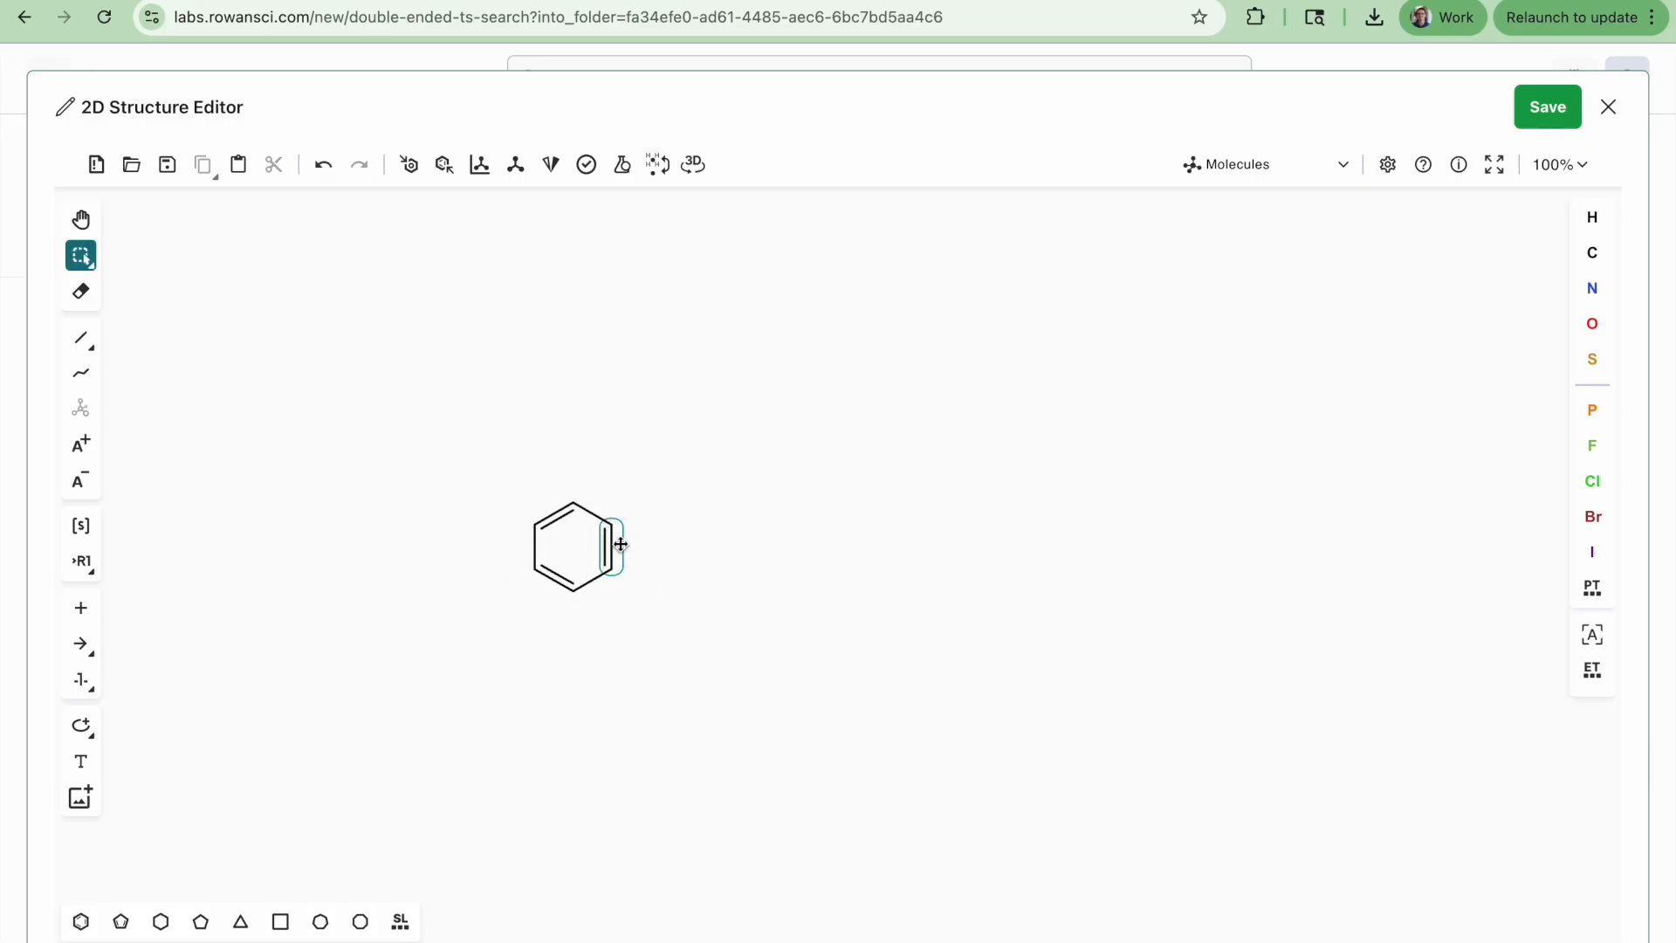
# Extend the benzene with a triple bond and attach a second benzene ring to form diphenylacetylene
pyautogui.press('1')
pyautogui.click(661, 500)
pyautogui.press('1')
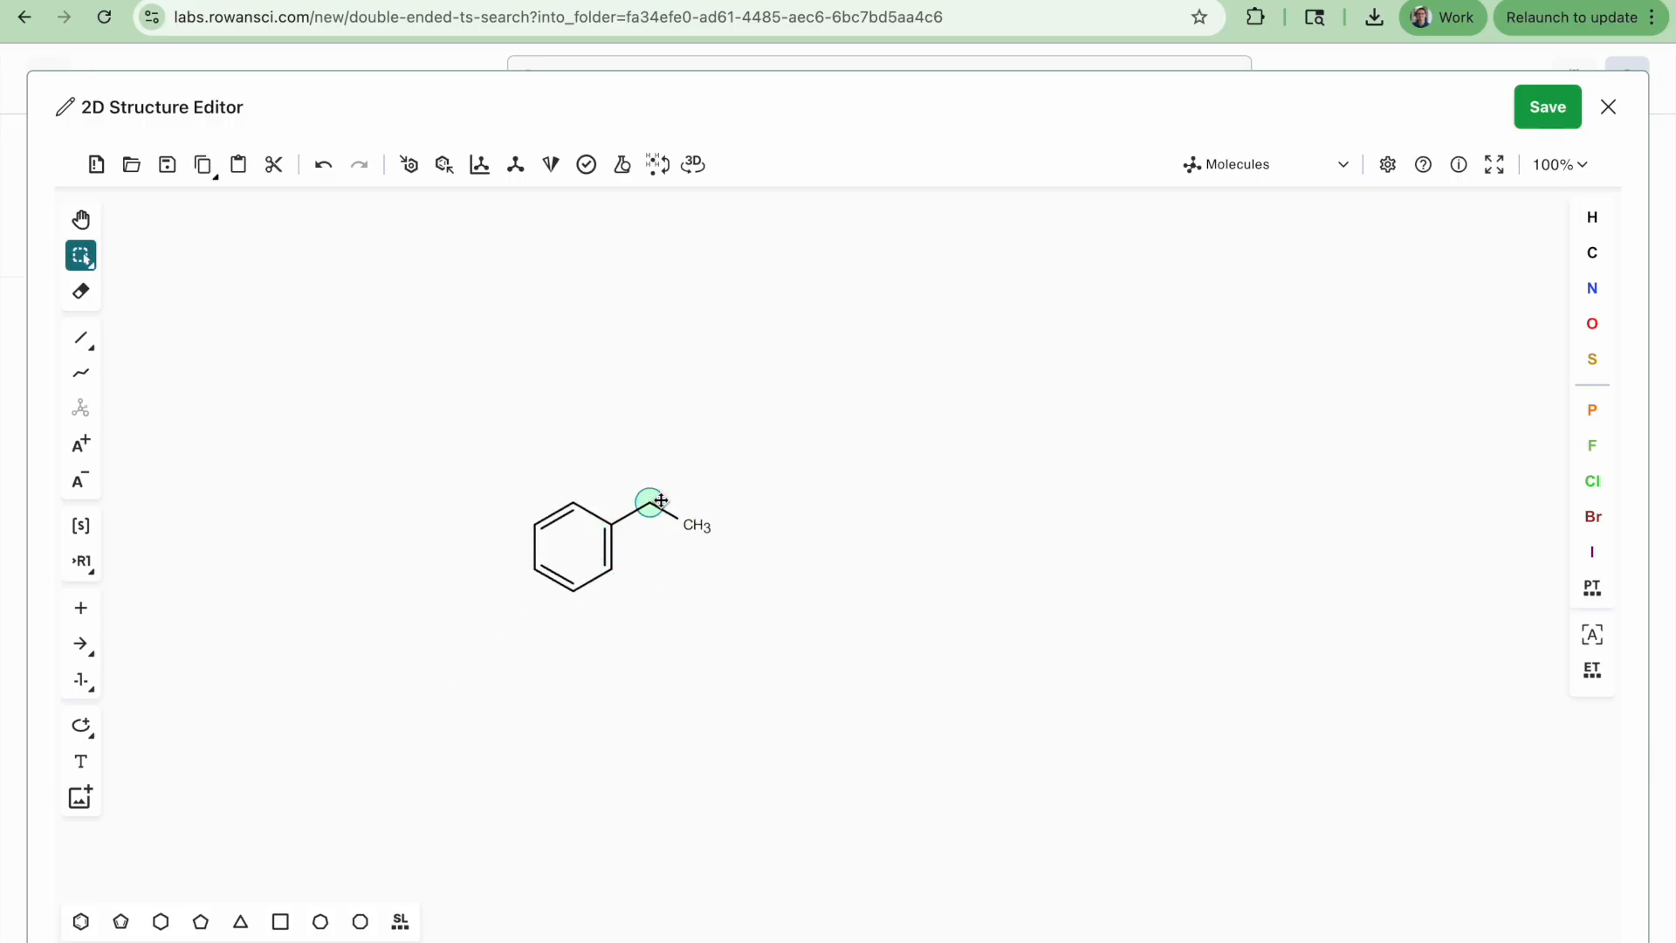
pyautogui.press('3')
pyautogui.press('1')
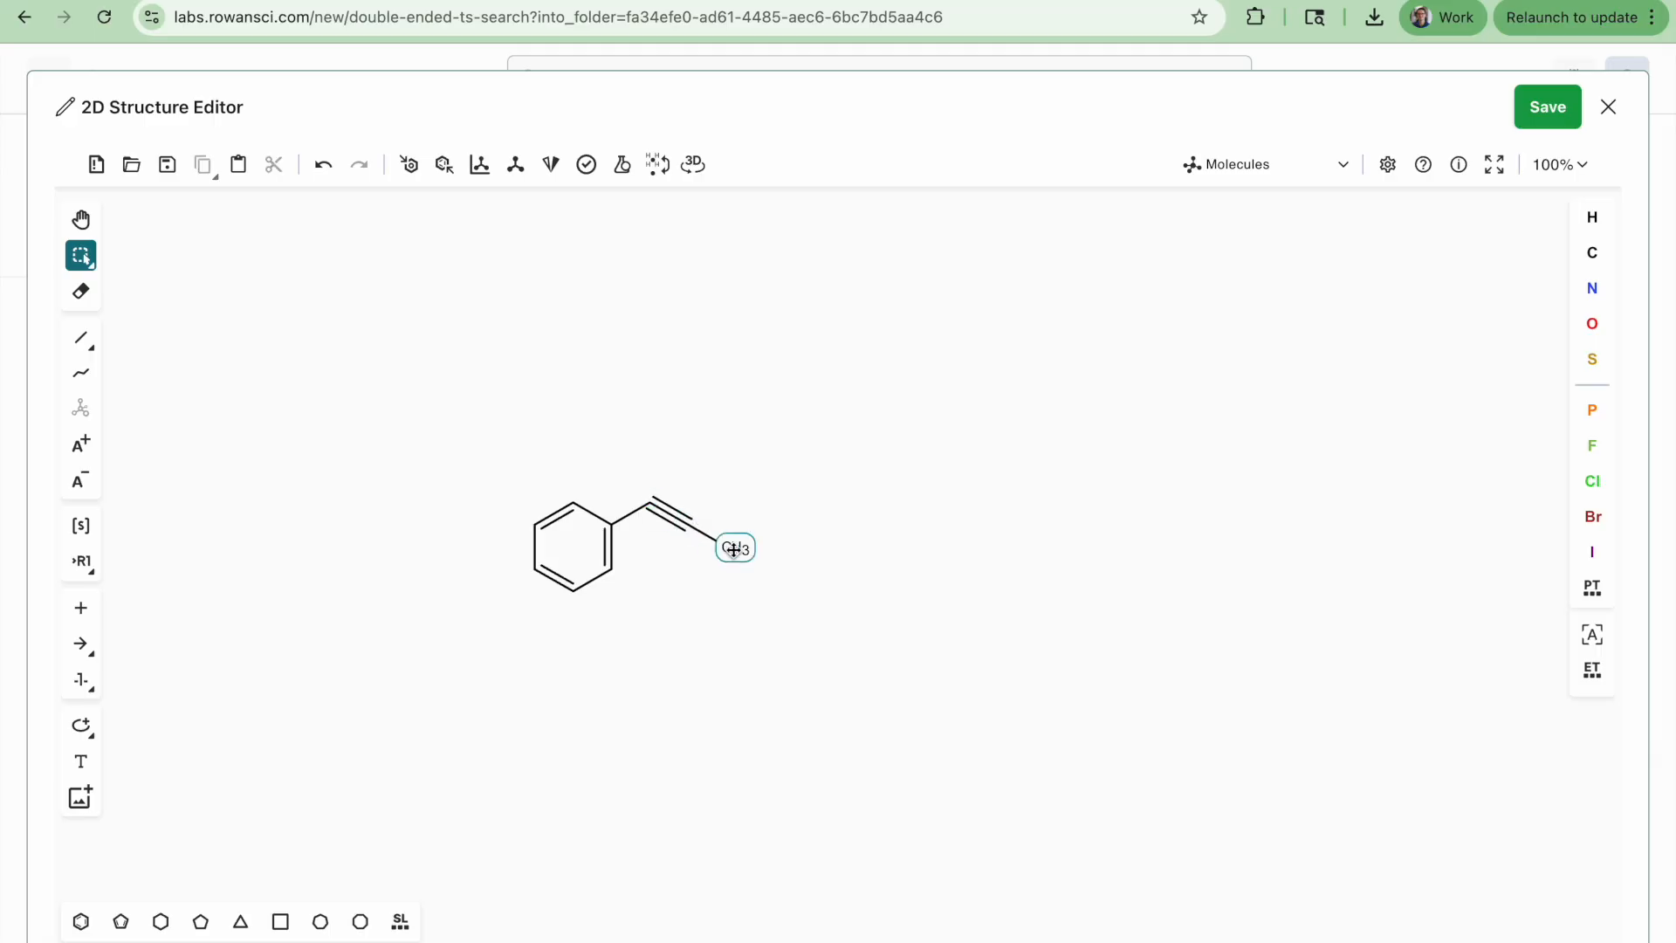
pyautogui.click(81, 921)
pyautogui.click(739, 566)
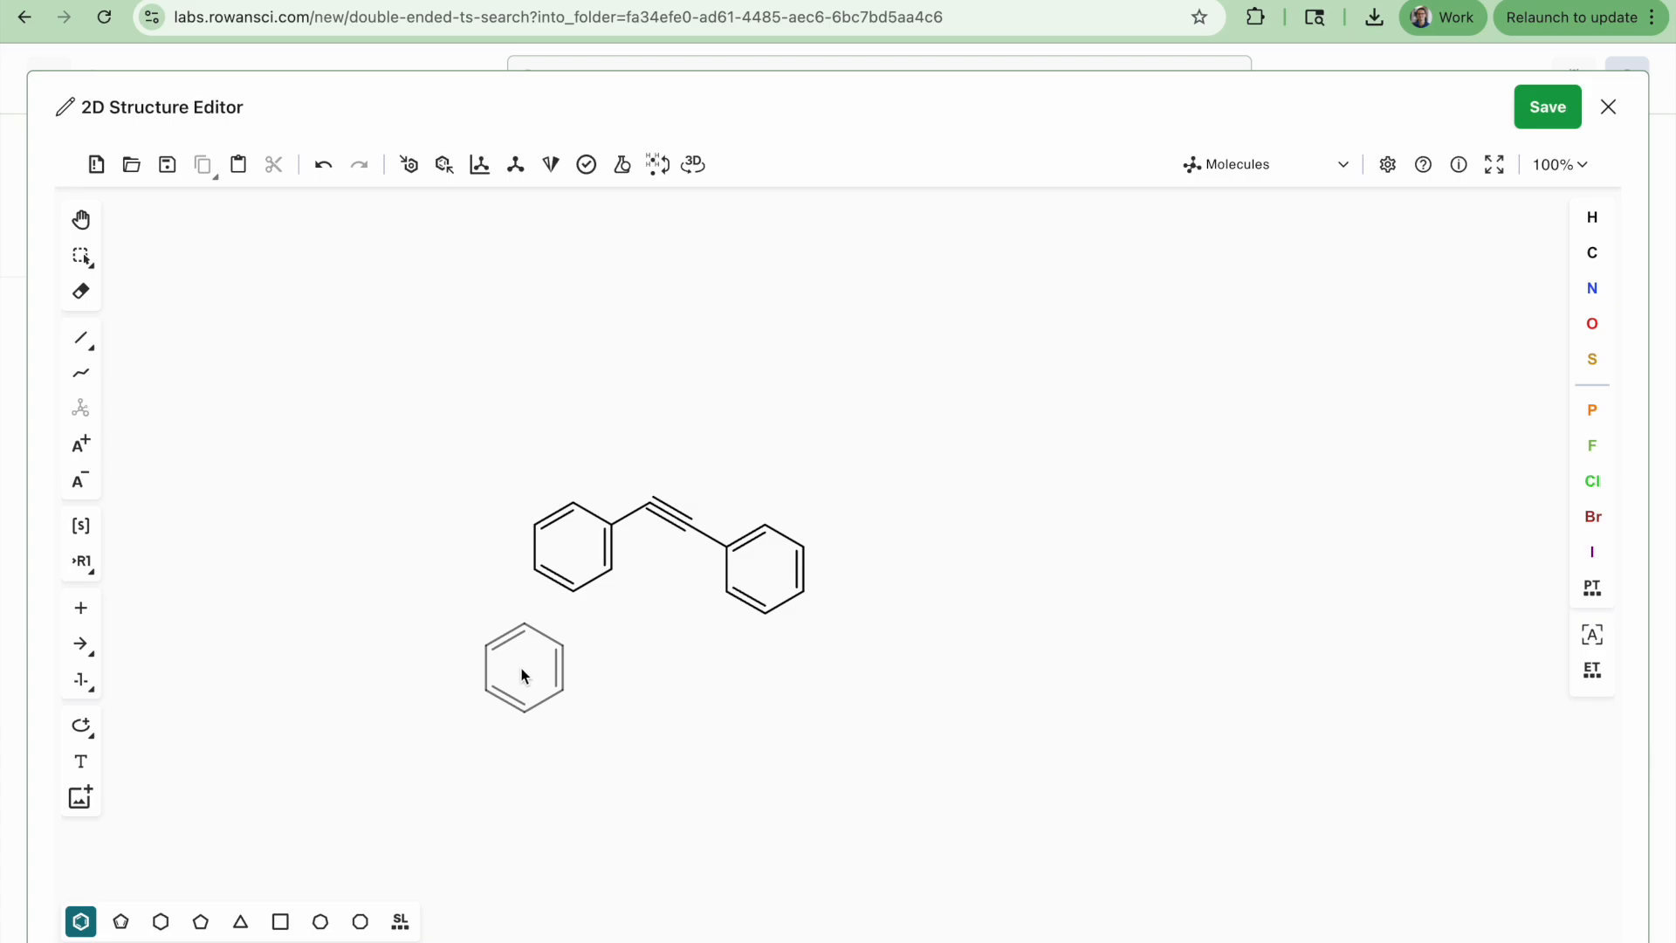
pyautogui.press('Escape')
# Bridge the two benzene rings with a two-atom chain to close an eight-membered ring
pyautogui.click(81, 338)
pyautogui.click(613, 572)
pyautogui.moveTo(651, 593); pyautogui.dragTo(655, 638)
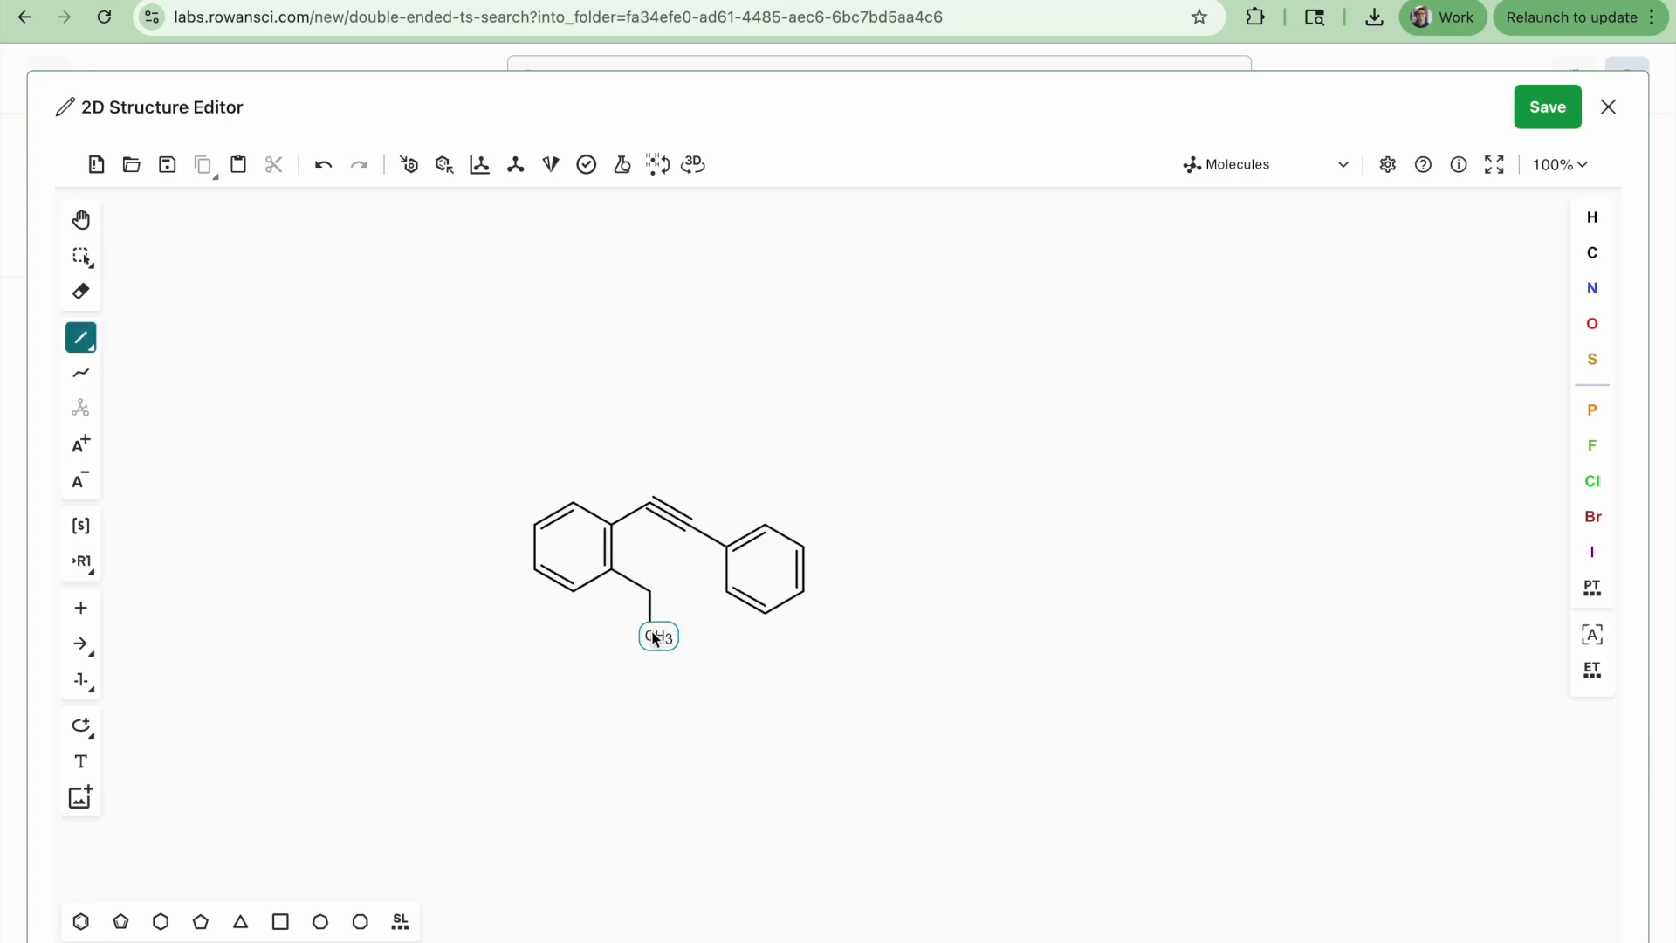
pyautogui.click(655, 638)
pyautogui.moveTo(691, 658); pyautogui.dragTo(727, 599)
pyautogui.press('BackSpace')
pyautogui.click(654, 636)
pyautogui.press('super+z')
pyautogui.click(79, 219)
pyautogui.moveTo(689, 662); pyautogui.dragTo(745, 555)
pyautogui.click(80, 255)
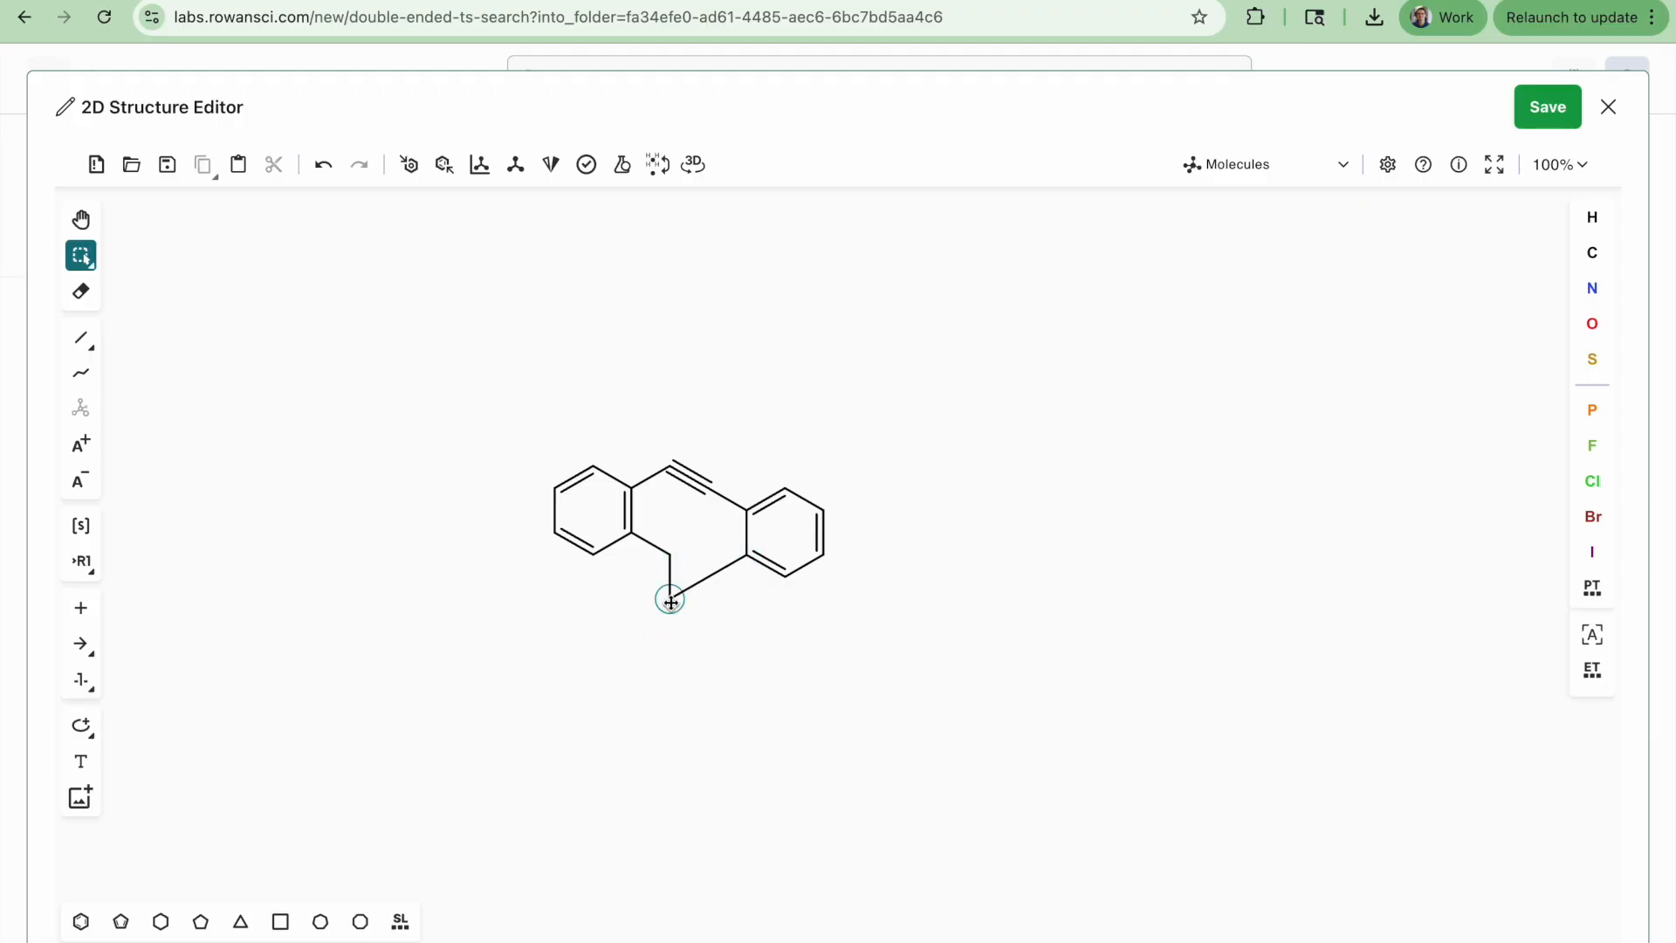
# Turn the bridge into an N-methyl amide by setting a nitrogen, a carbonyl oxygen and a methyl group
pyautogui.press('1')
pyautogui.press('2')
pyautogui.press('o')
pyautogui.press('n')
pyautogui.press('1')
pyautogui.press('1')
pyautogui.hotkey('ctrl', 'z')
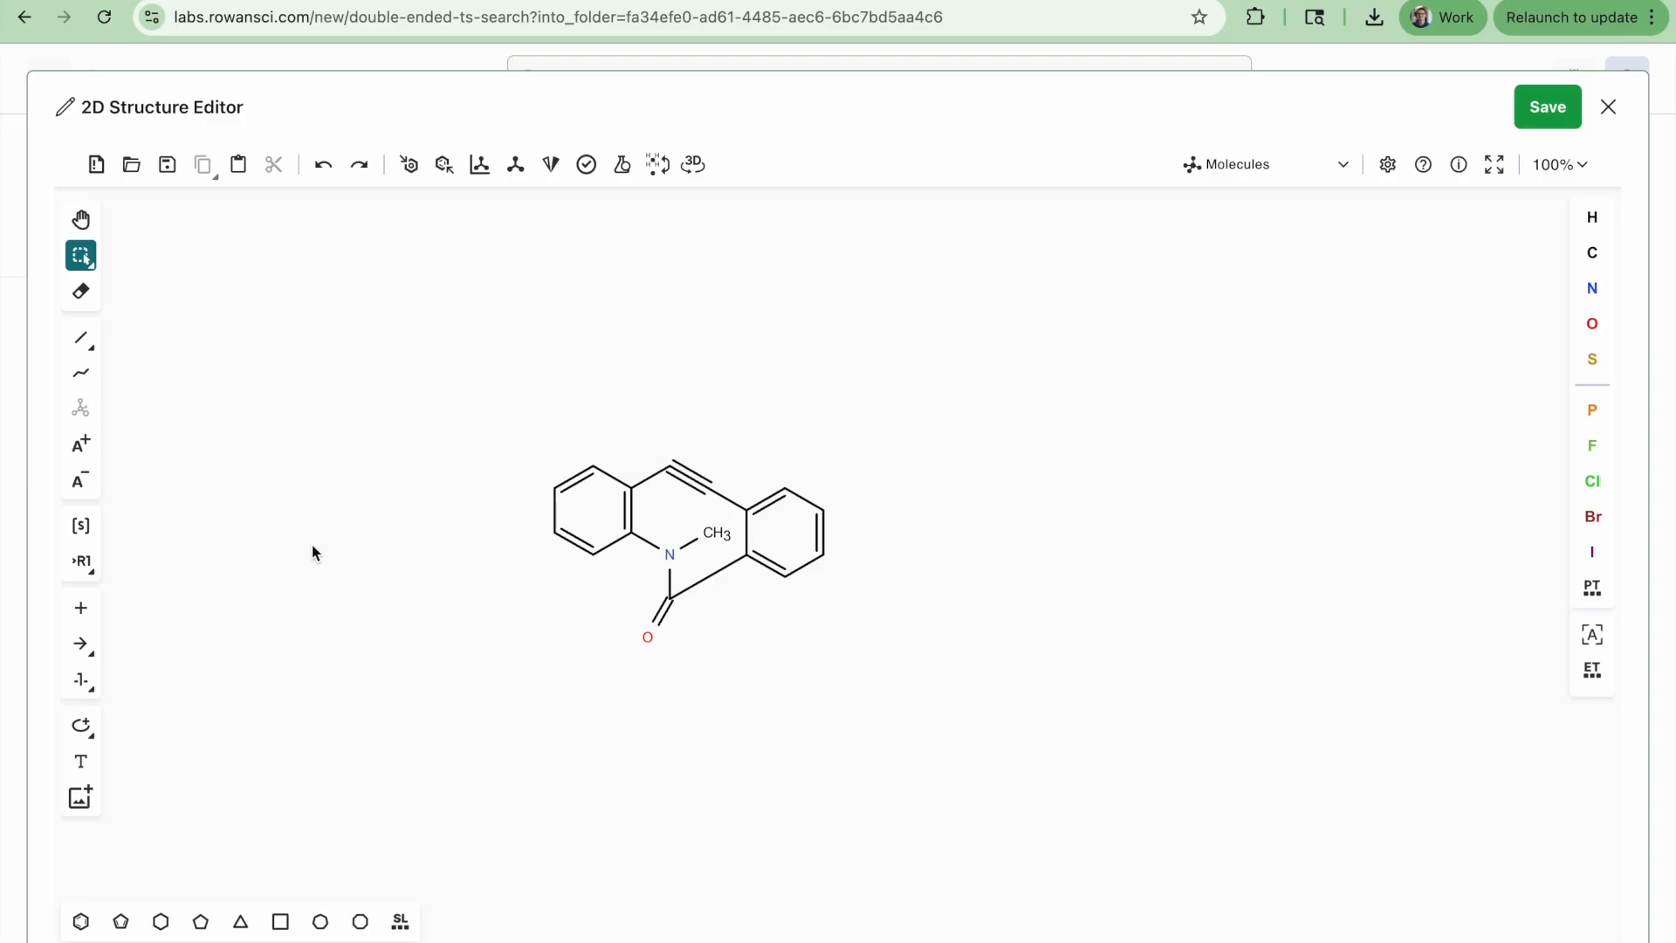
# Fuse a five-membered ring onto the alkyne carbons of the eight-membered ring
pyautogui.click(121, 921)
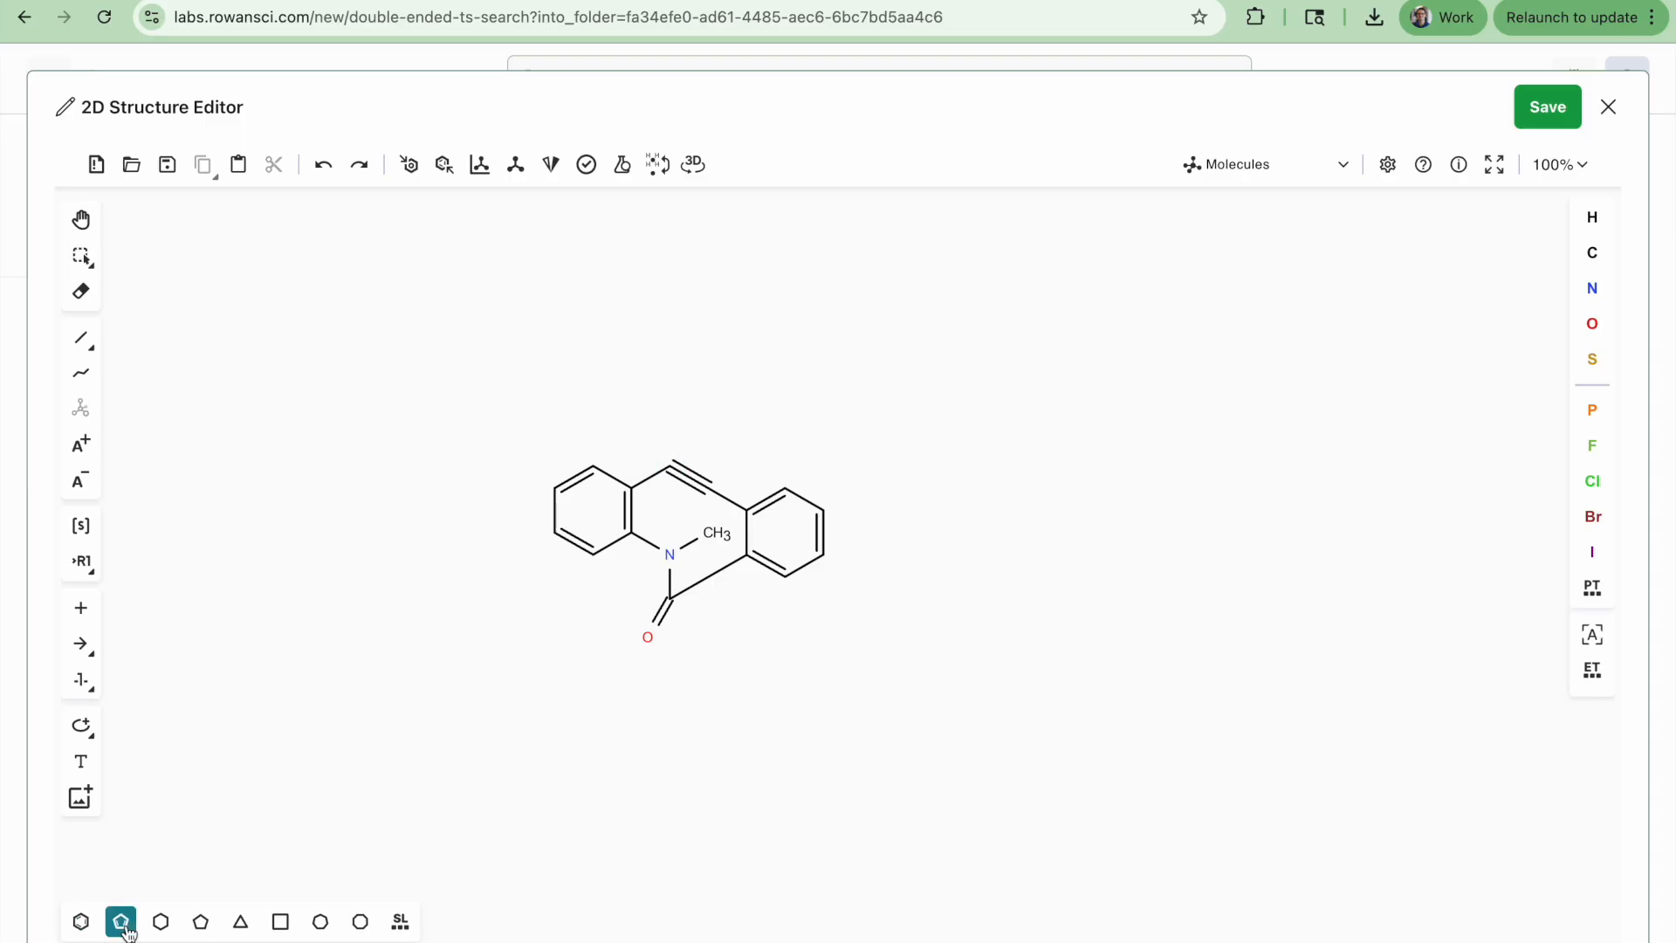
pyautogui.click(694, 475)
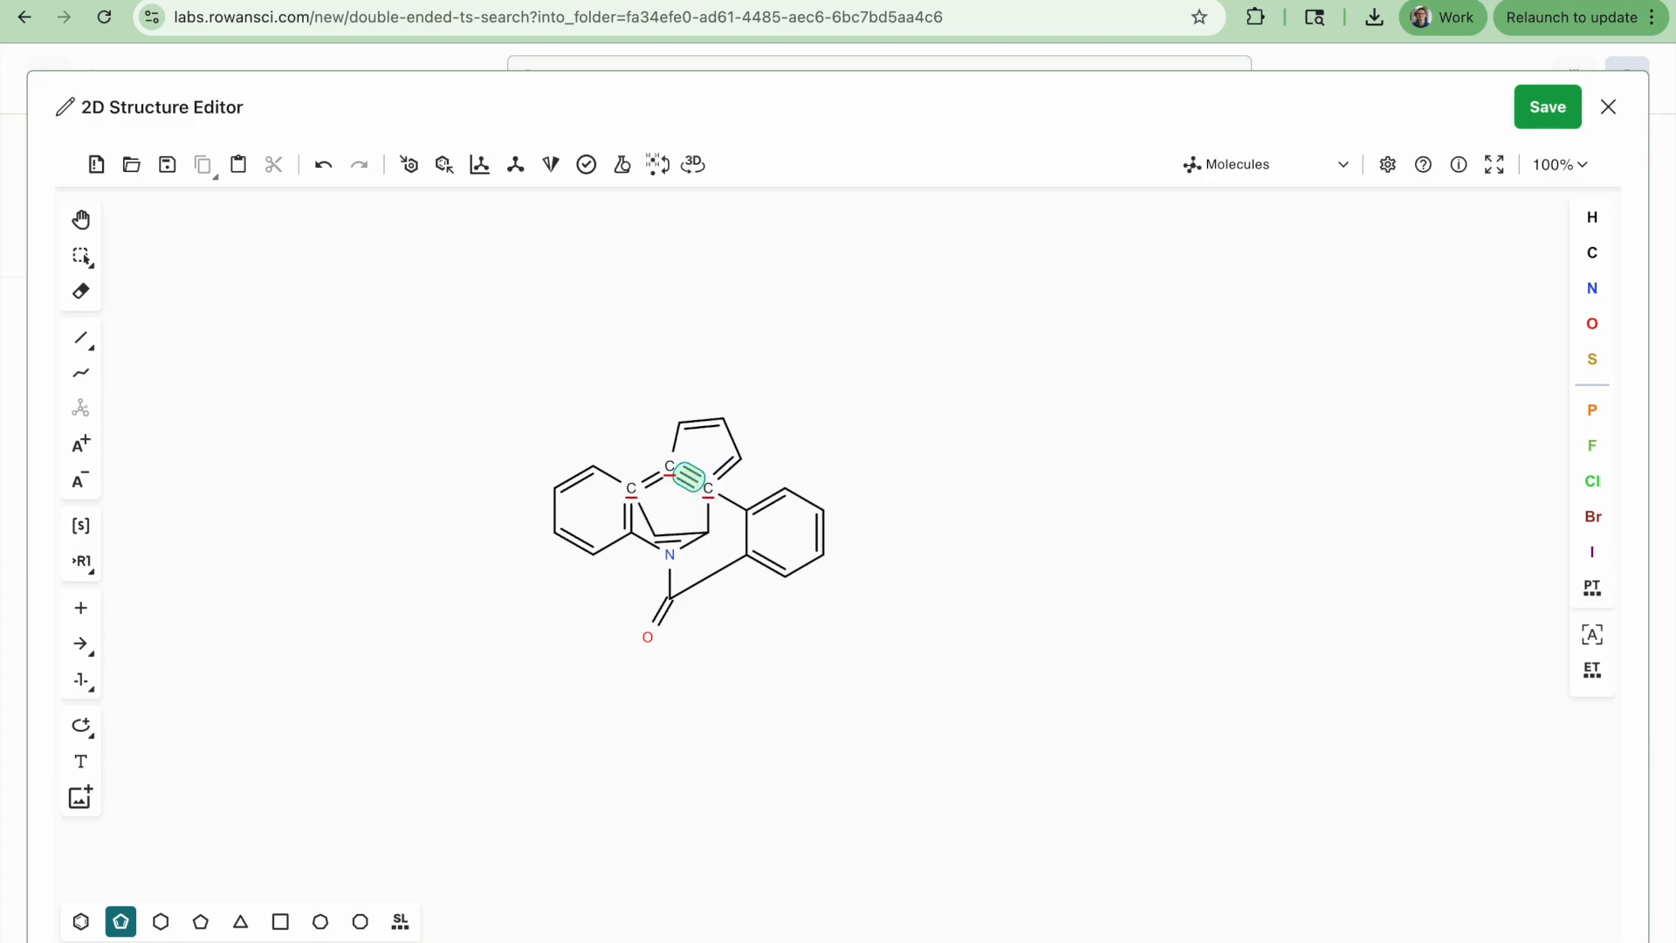
pyautogui.click(694, 479)
pyautogui.press('super+z')
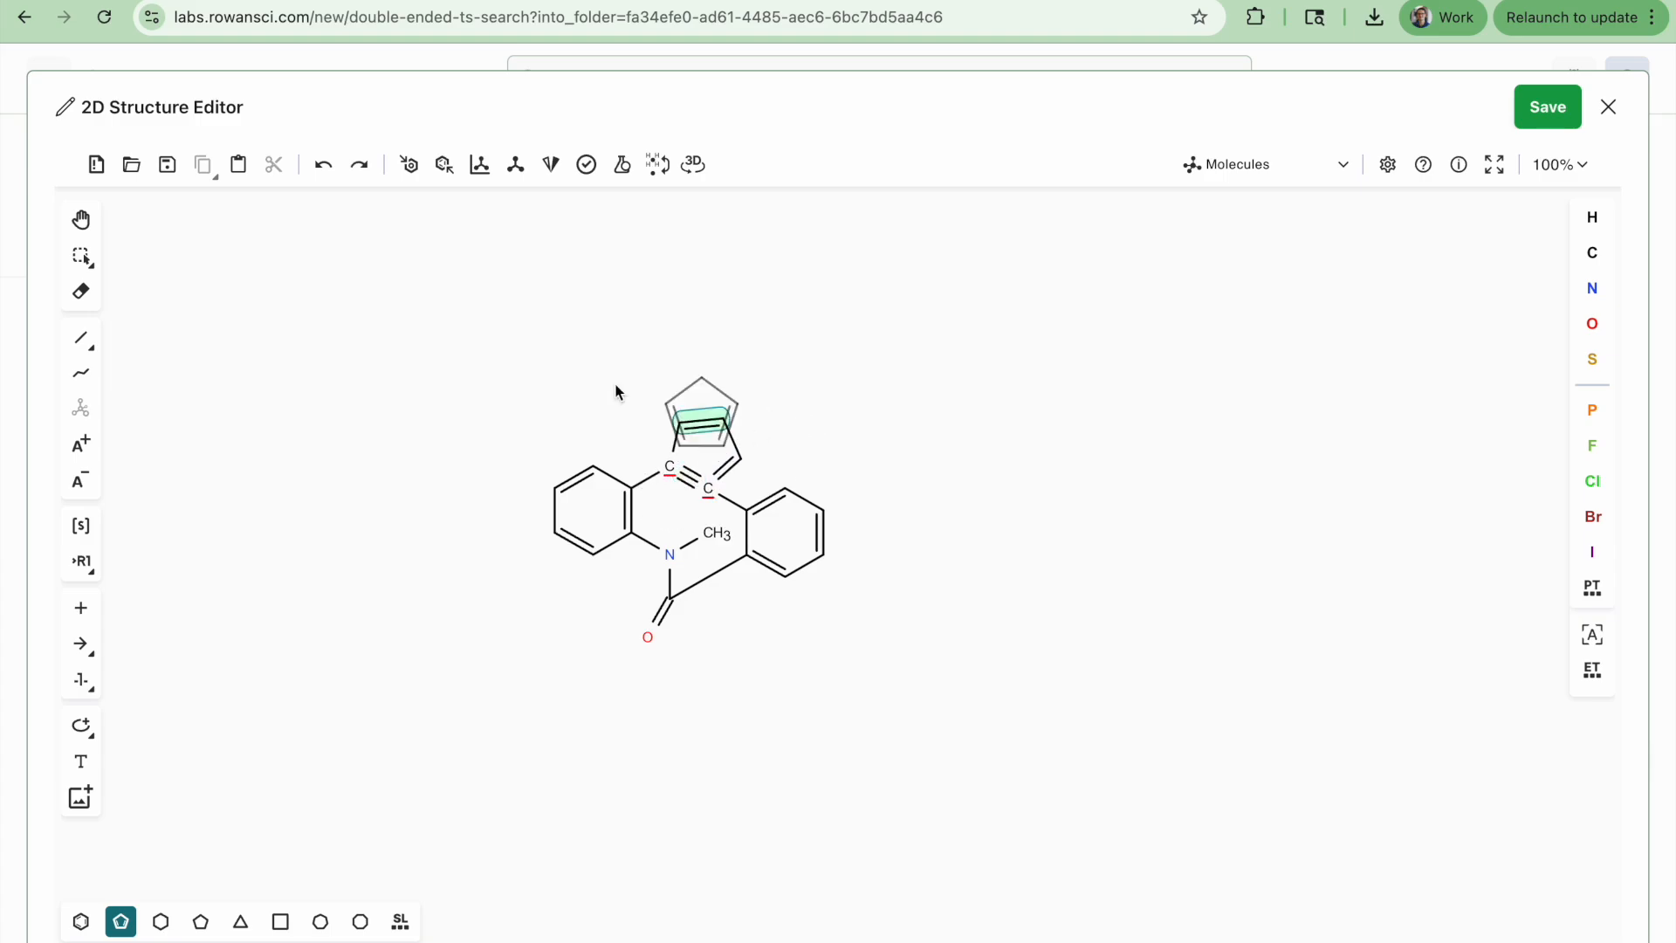
# Convert the fused ring into an N-methyl triazole with three nitrogens and a double bond, then save the product
pyautogui.click(82, 255)
pyautogui.moveTo(220, 259); pyautogui.dragTo(379, 371)
pyautogui.press('Delete')
pyautogui.click(690, 478)
pyautogui.press('2')
pyautogui.click(727, 467)
pyautogui.press('1')
pyautogui.press('n')
pyautogui.press('n')
pyautogui.press('n')
pyautogui.press('1')
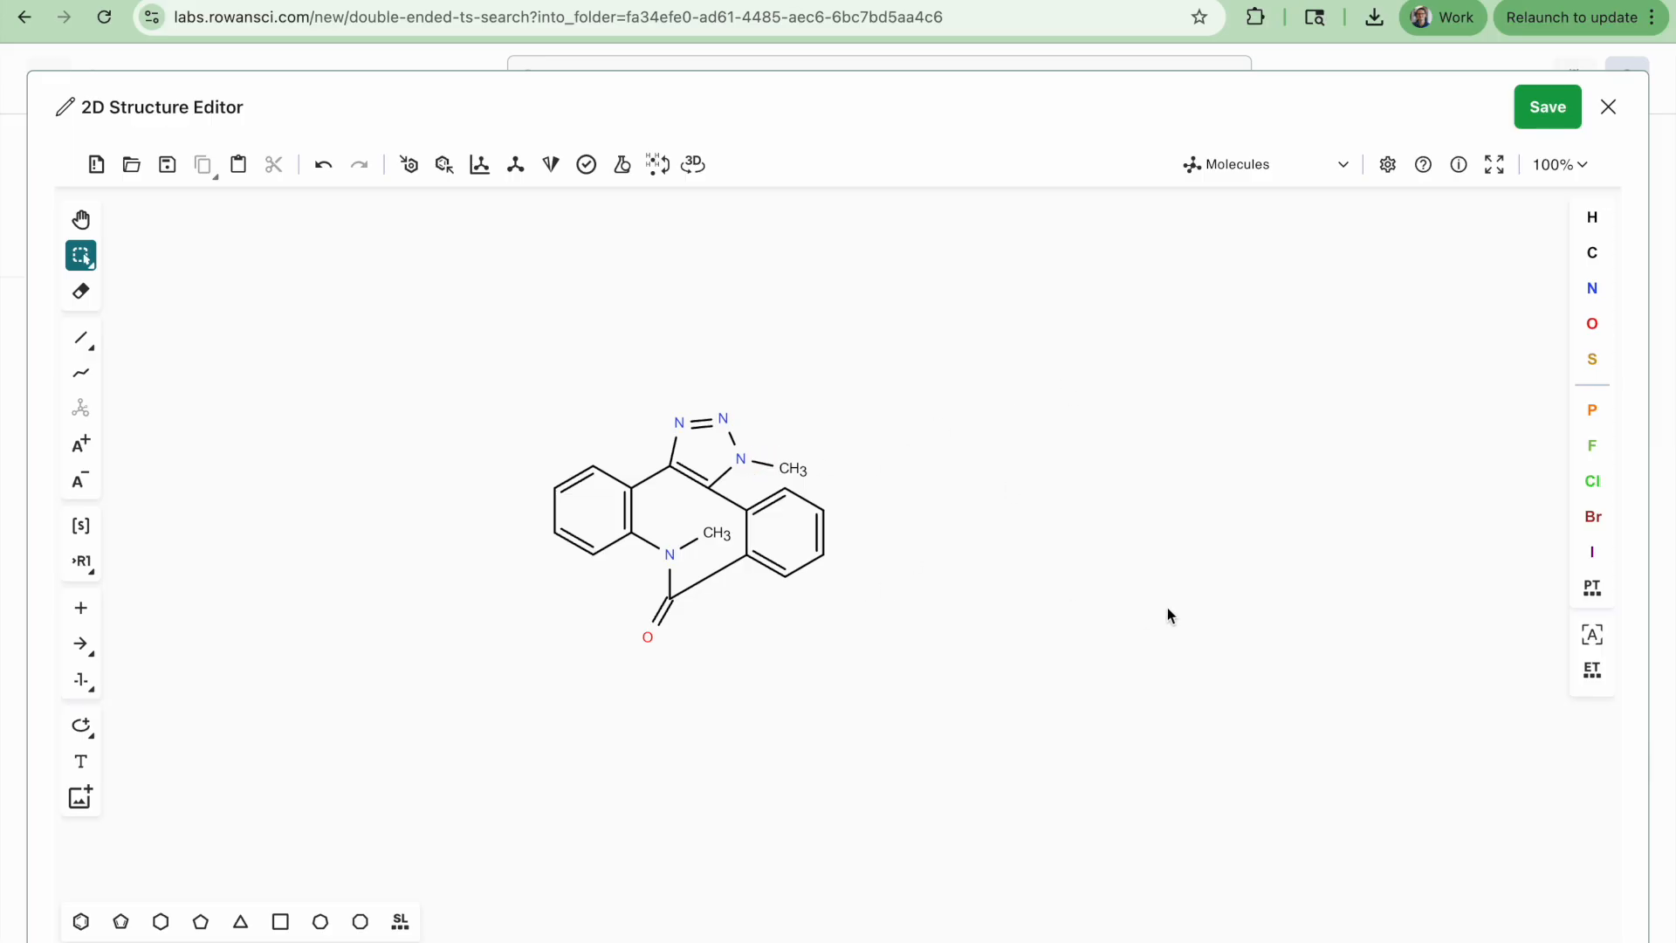
pyautogui.click(1555, 110)
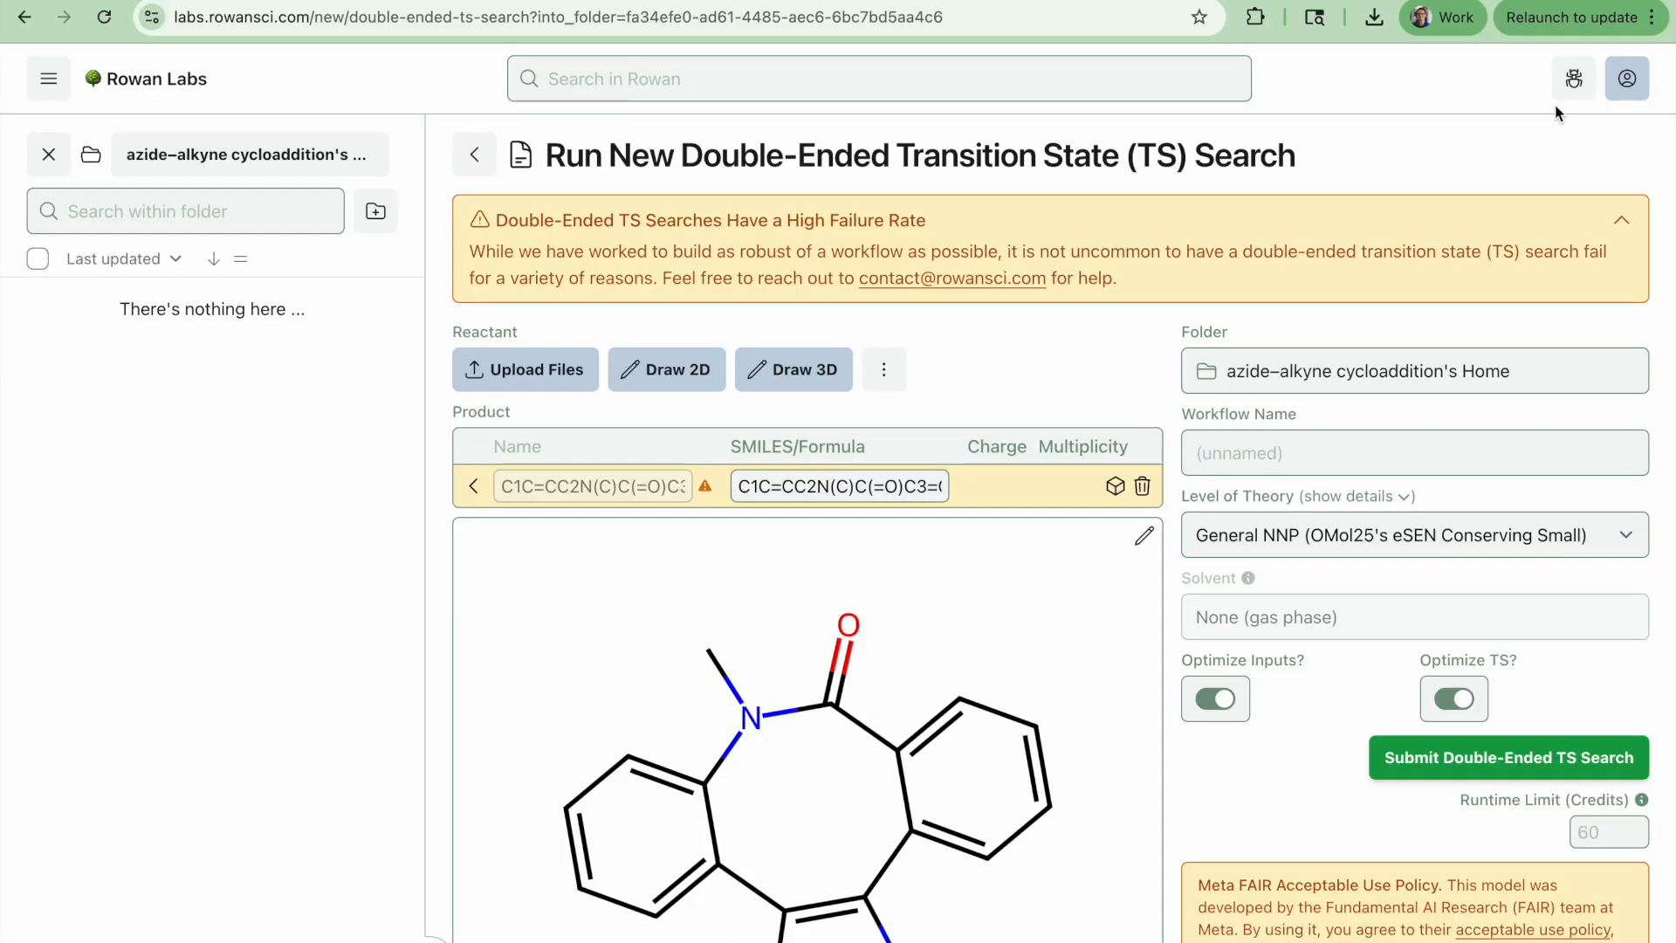
# Convert the product structure to 3D
pyautogui.scroll(-3, 1396, 665)
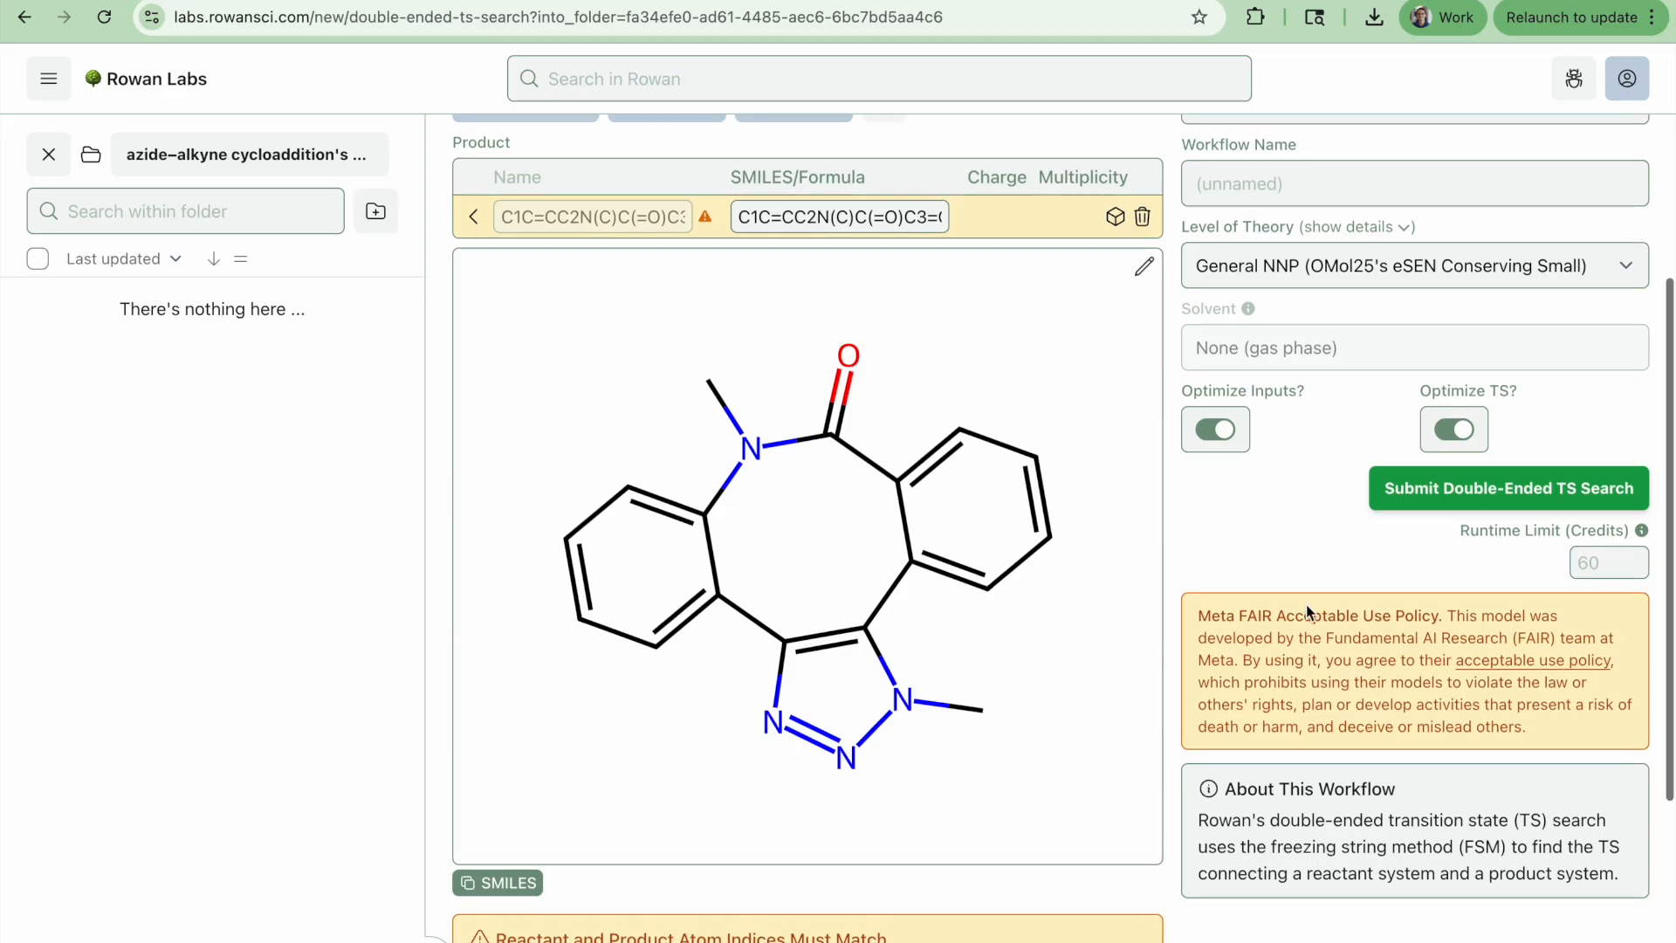
pyautogui.scroll(1, 1307, 604)
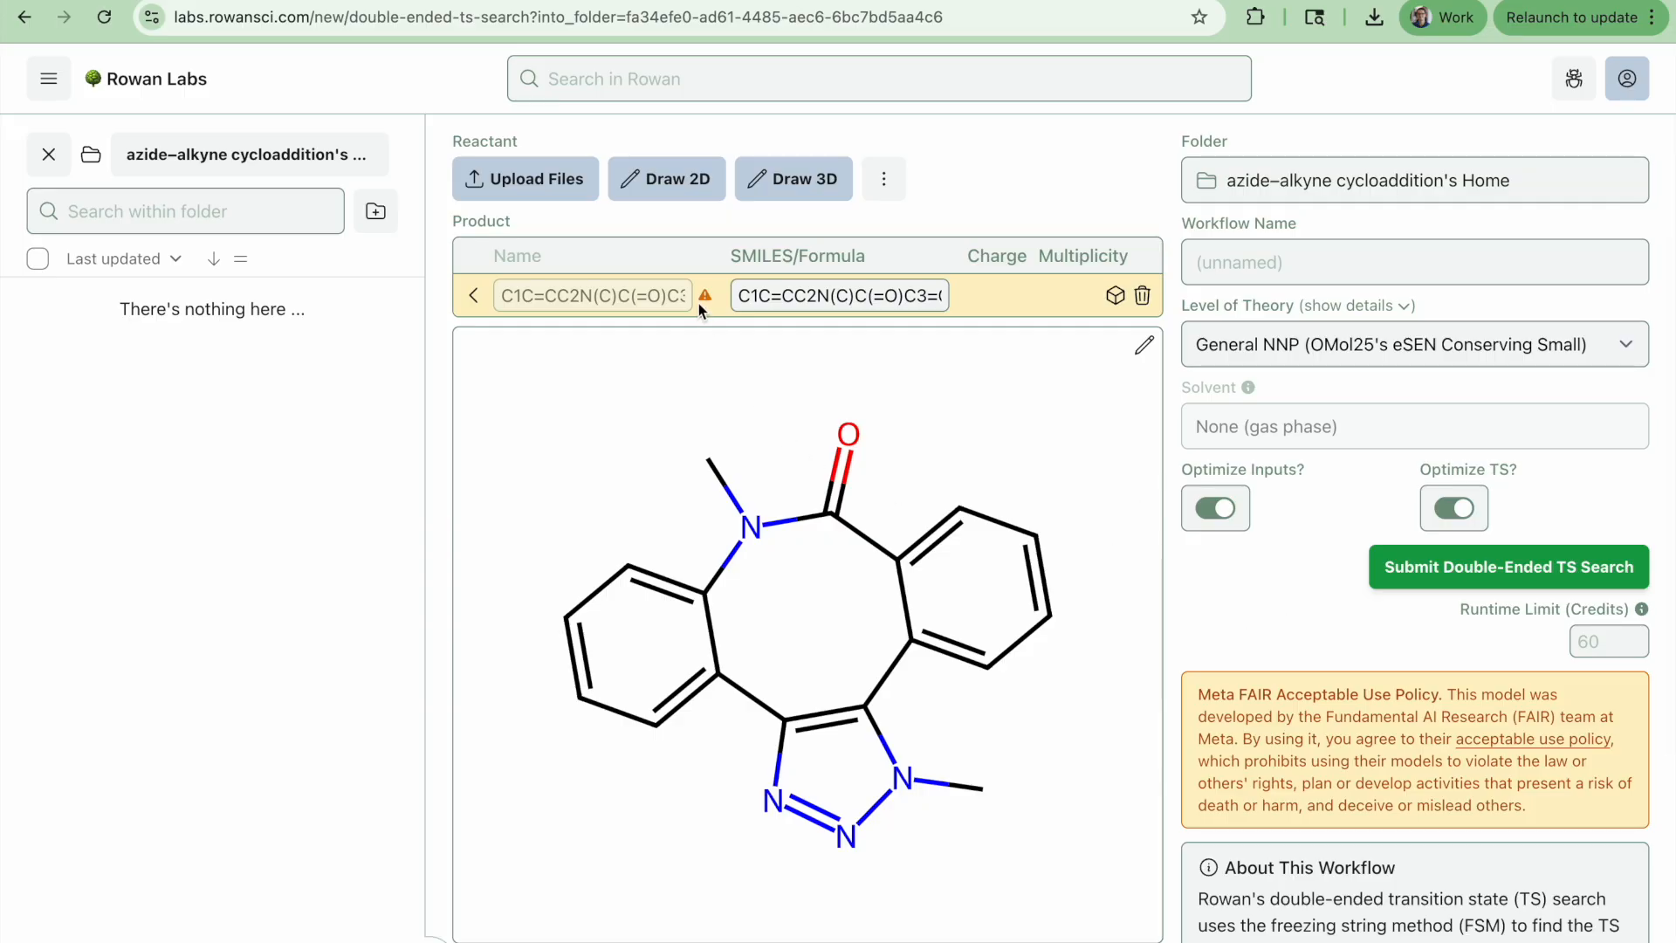
pyautogui.moveTo(698, 302)
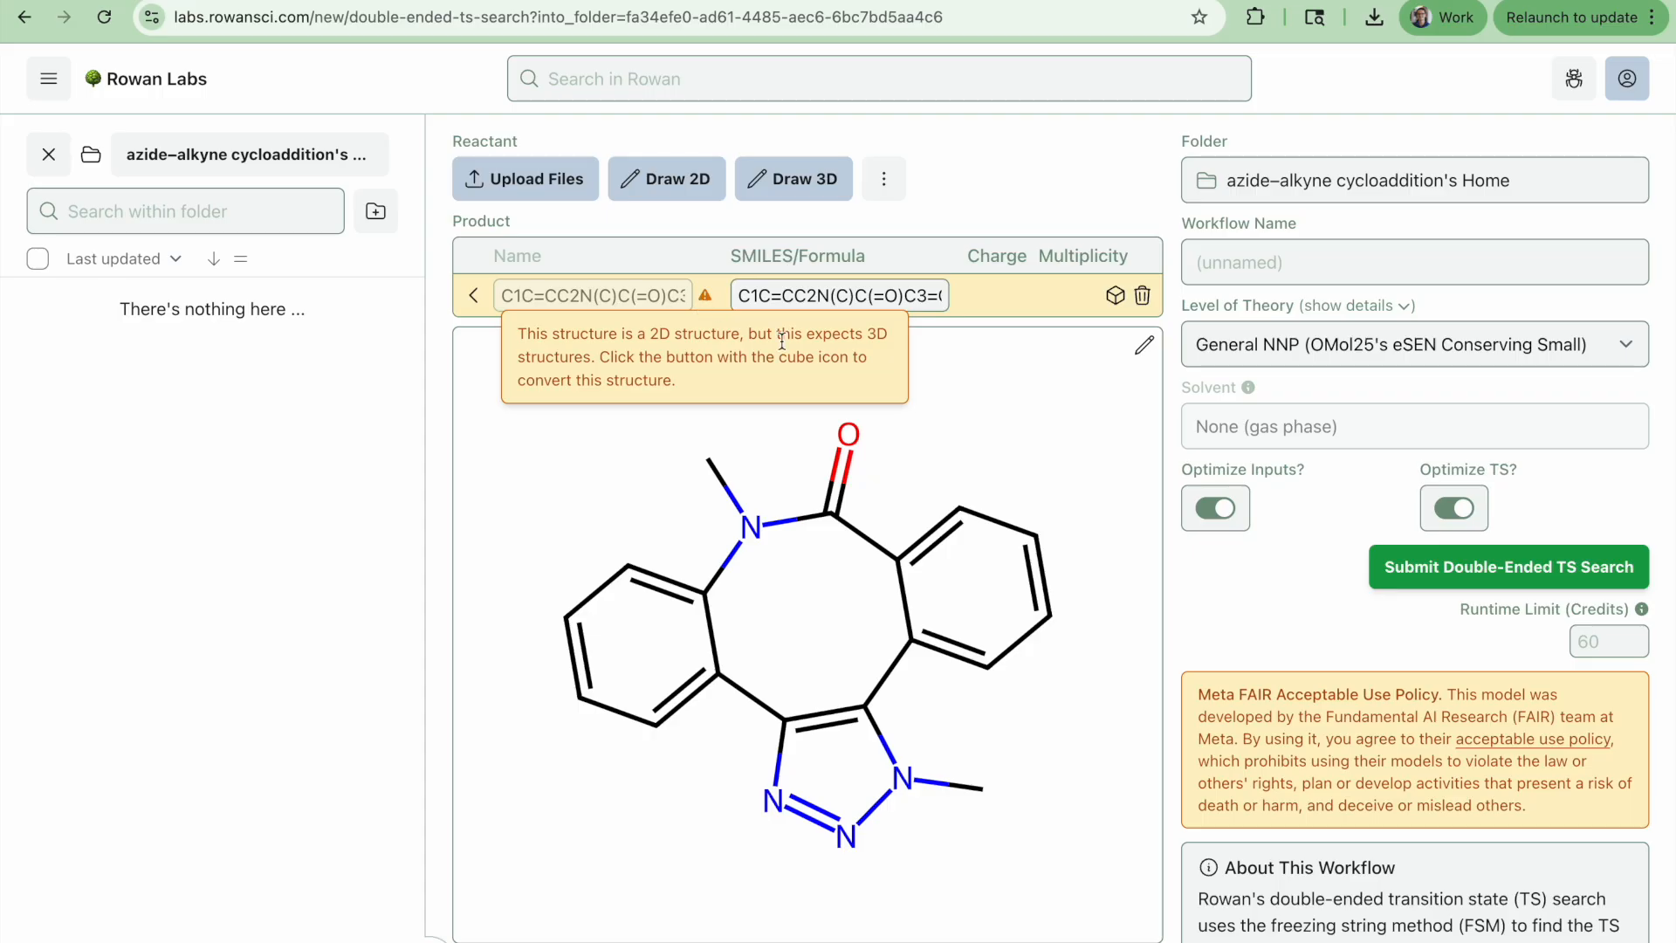
pyautogui.click(1116, 296)
pyautogui.moveTo(917, 692); pyautogui.dragTo(829, 660)
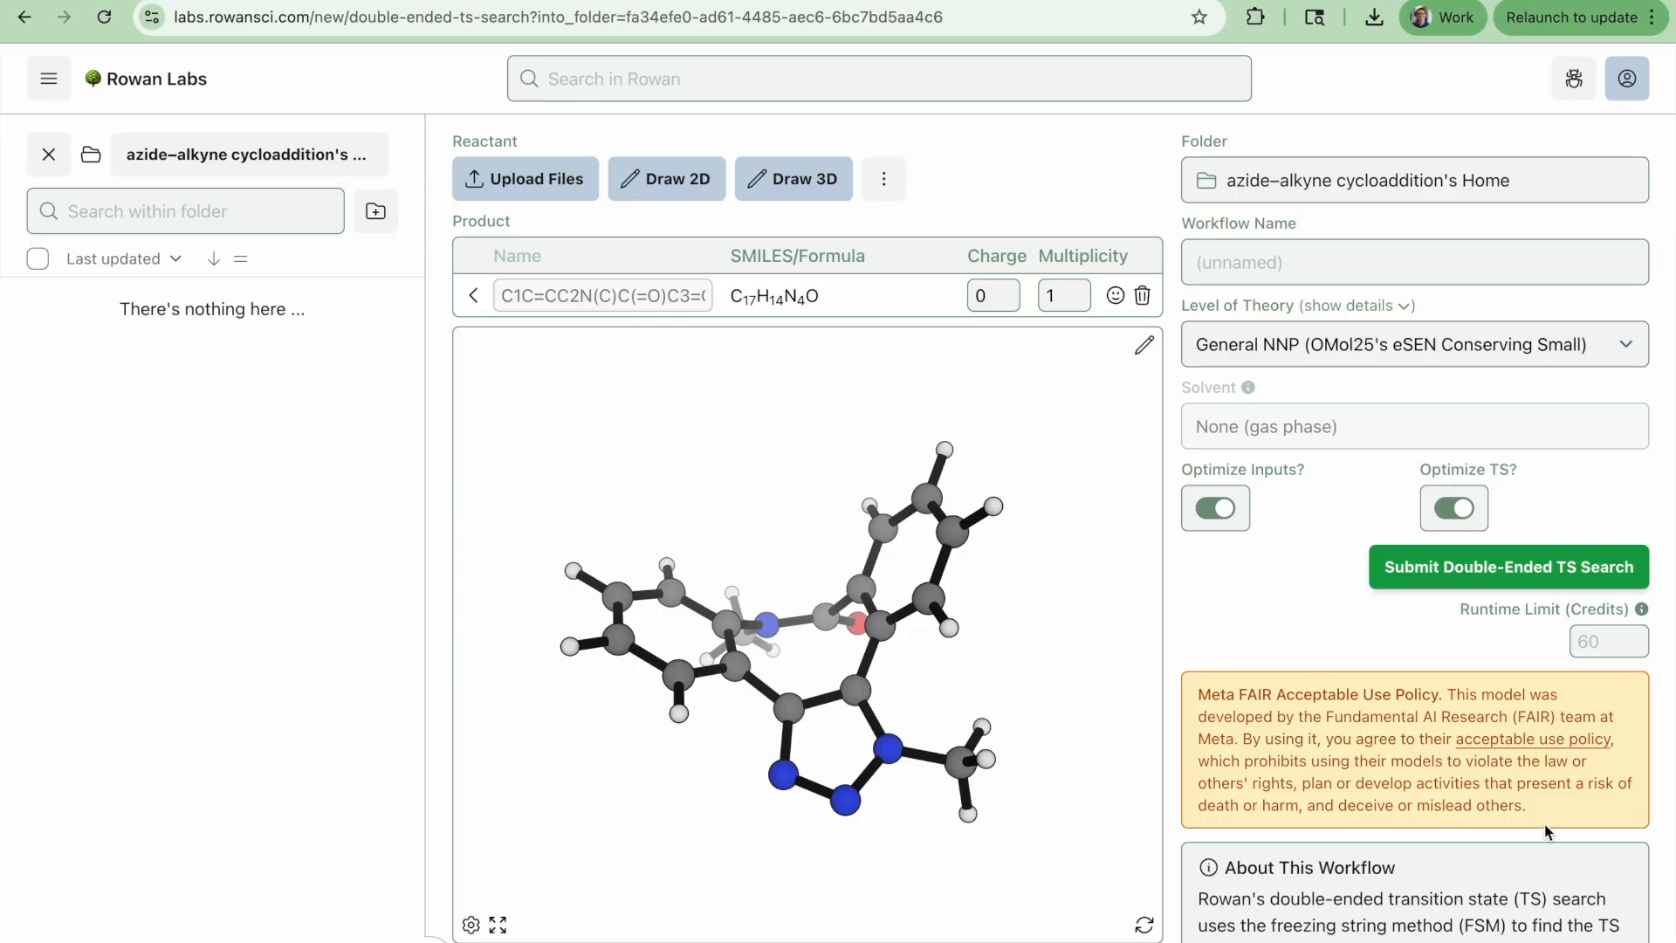
# Copy the product's XYZ coordinates and paste them in as the reactant structure
pyautogui.scroll(-2, 1475, 846)
pyautogui.click(555, 805)
pyautogui.scroll(4, 1519, 533)
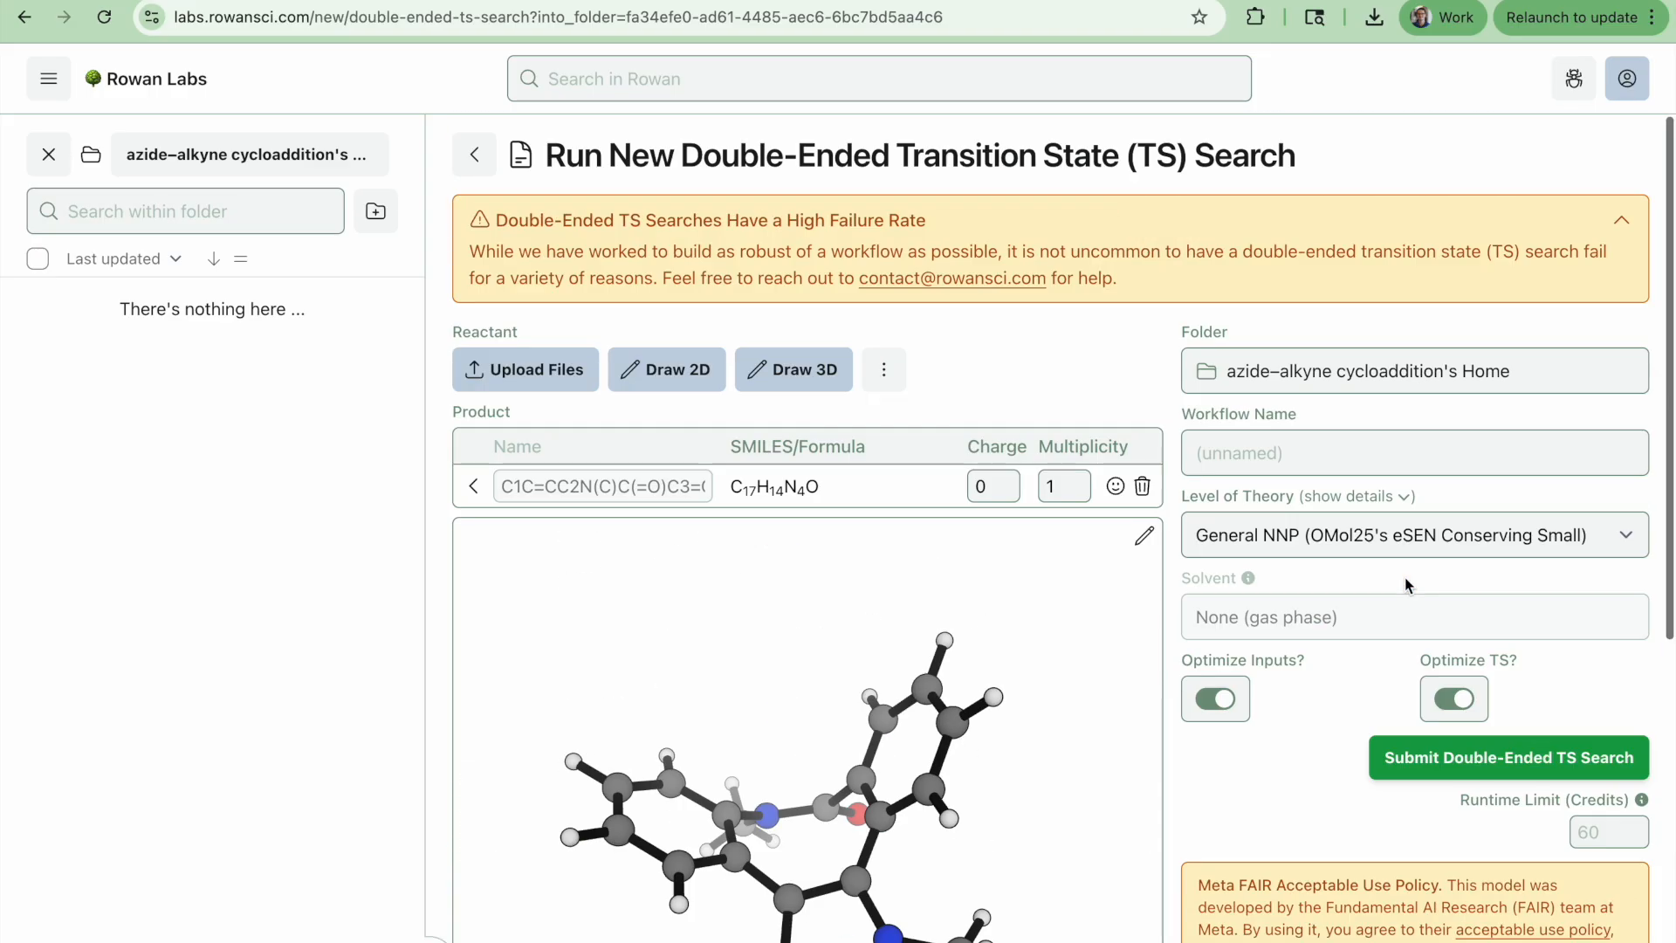
pyautogui.click(886, 371)
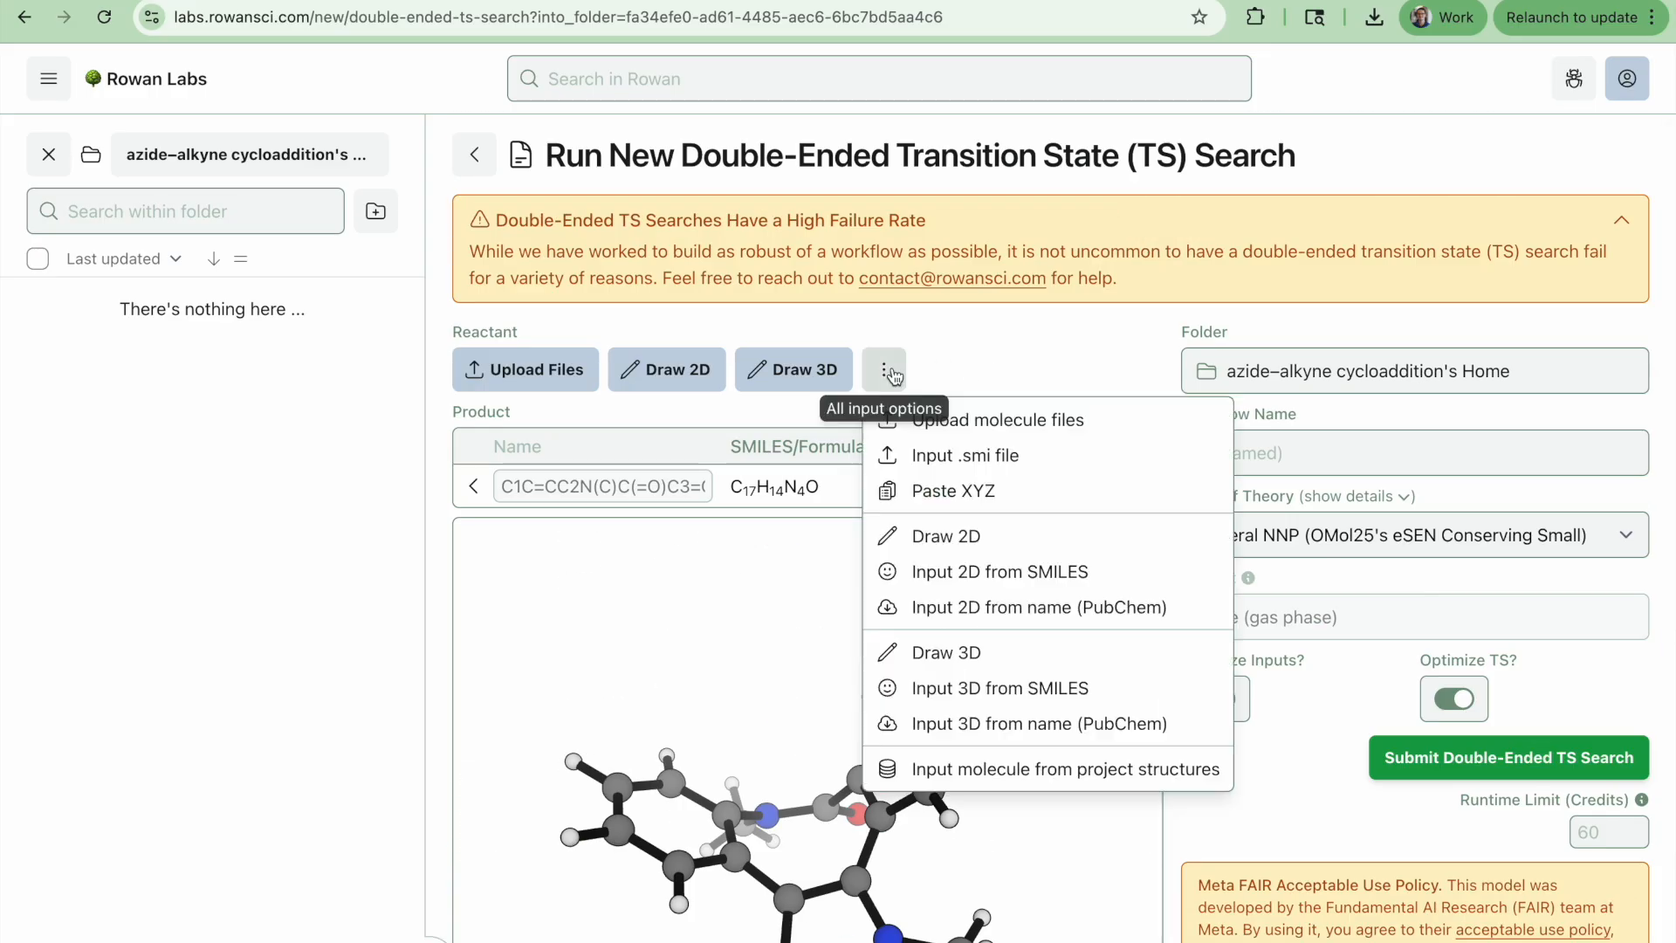
pyautogui.click(943, 489)
pyautogui.click(945, 490)
pyautogui.hotkey('ctrl', 'v')
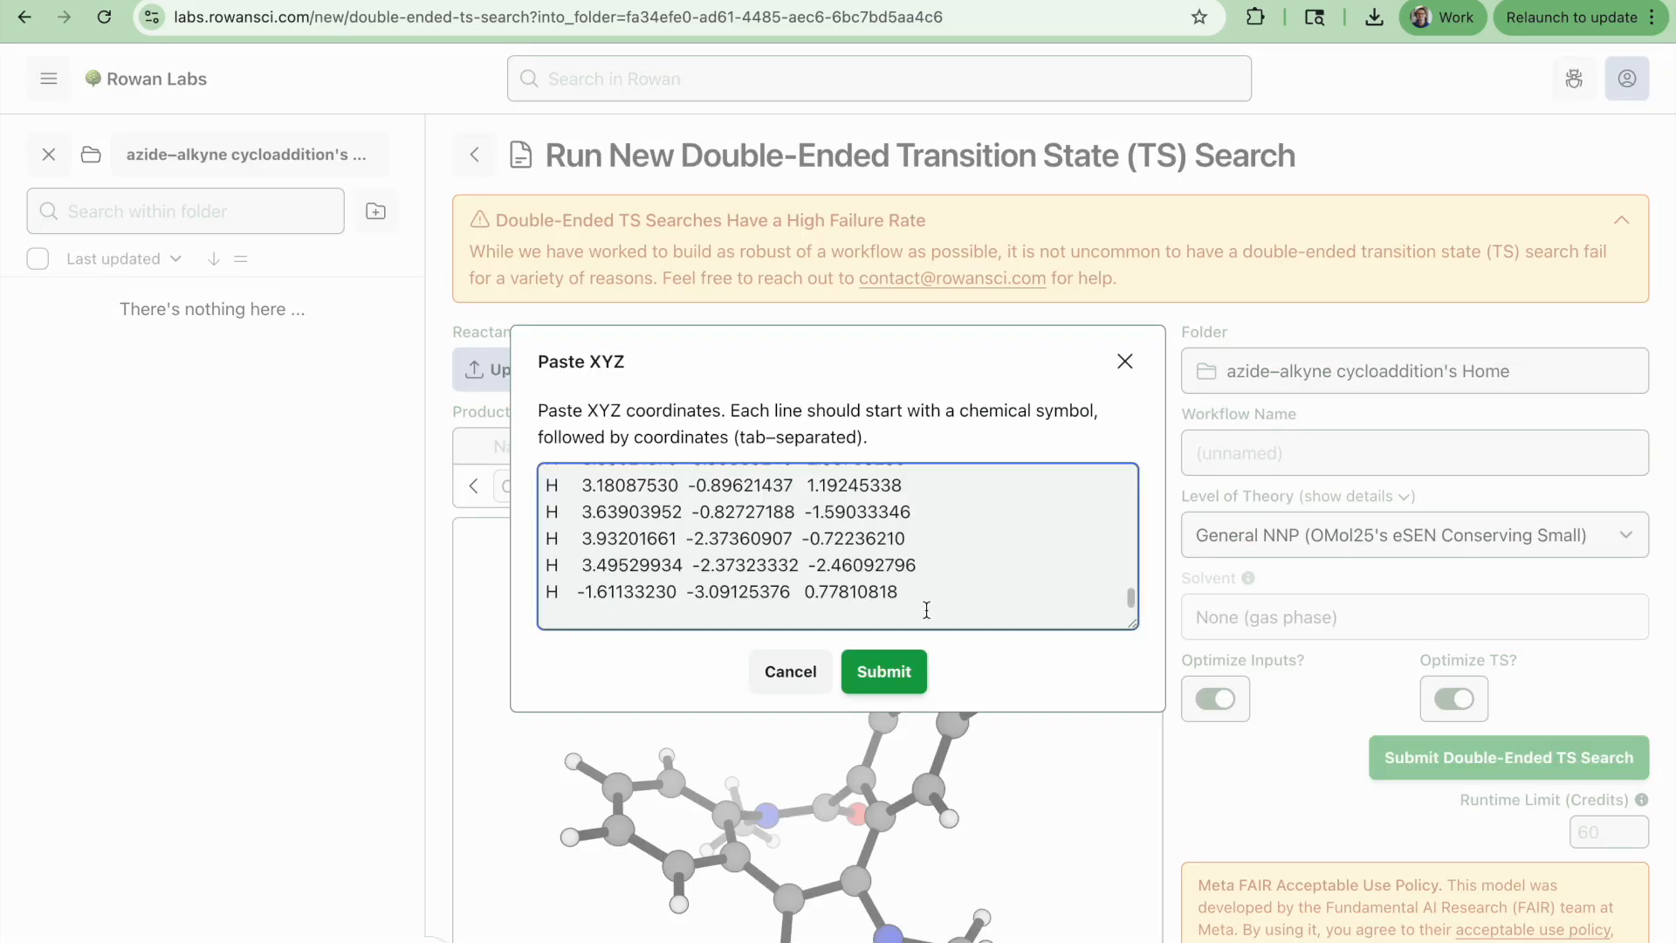
pyautogui.click(883, 671)
# Open the reactant in the 3D editor and break the triazole's C15–N16 bond
pyautogui.scroll(-2, 1222, 794)
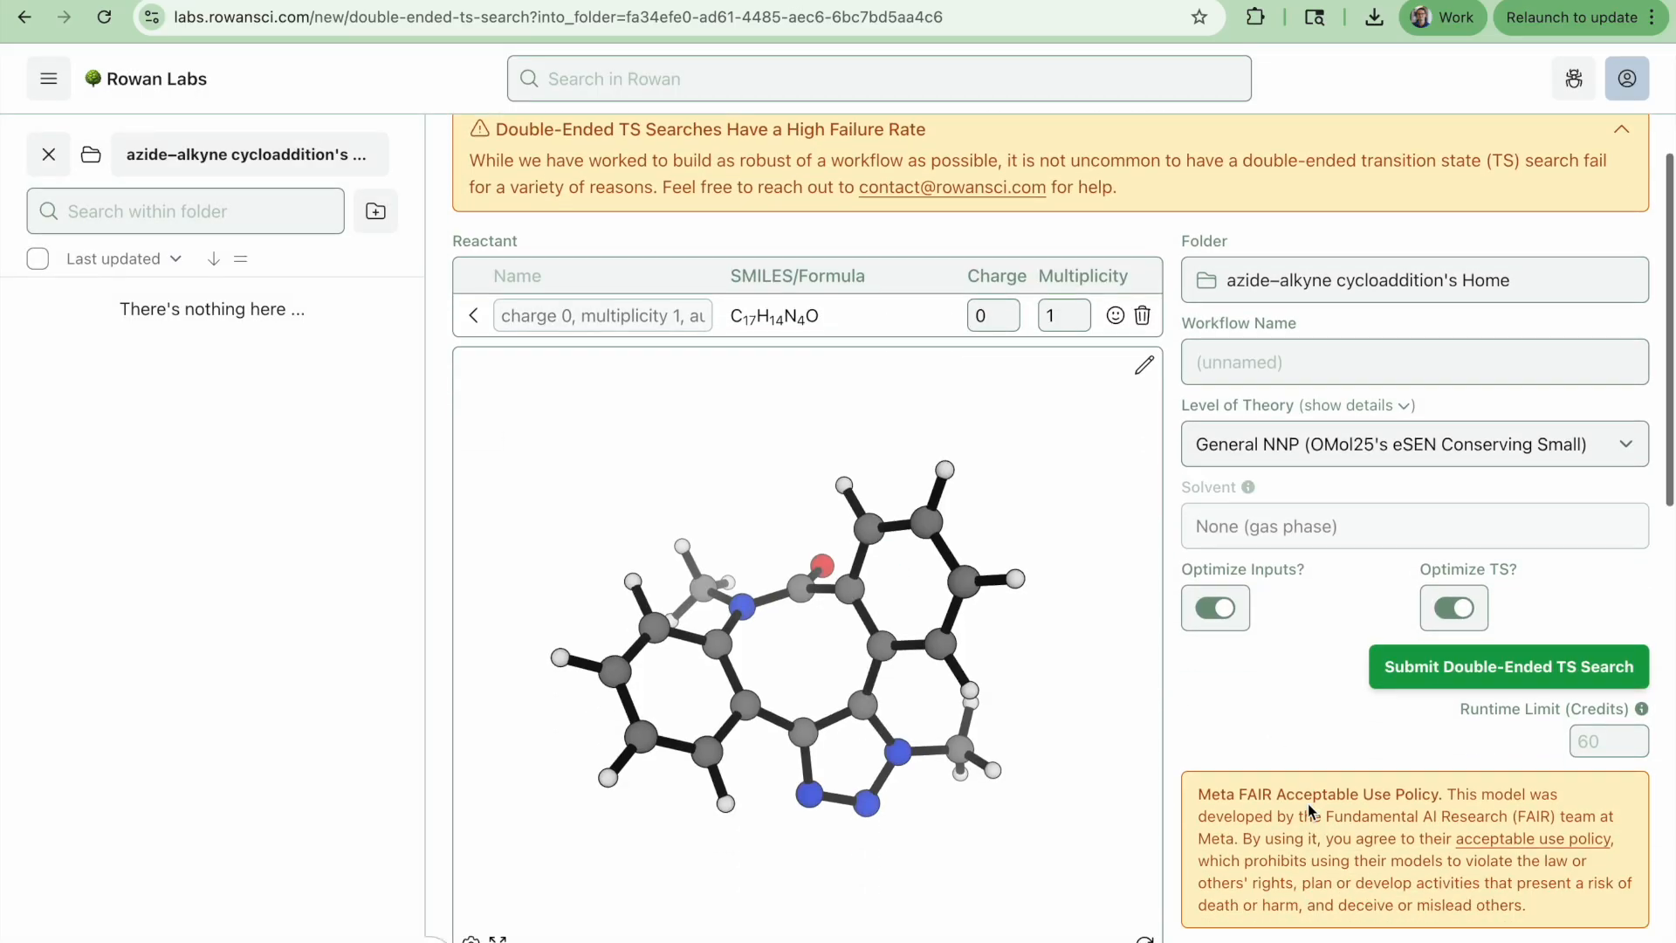
pyautogui.moveTo(973, 775); pyautogui.dragTo(1048, 313)
pyautogui.moveTo(944, 682); pyautogui.dragTo(791, 640)
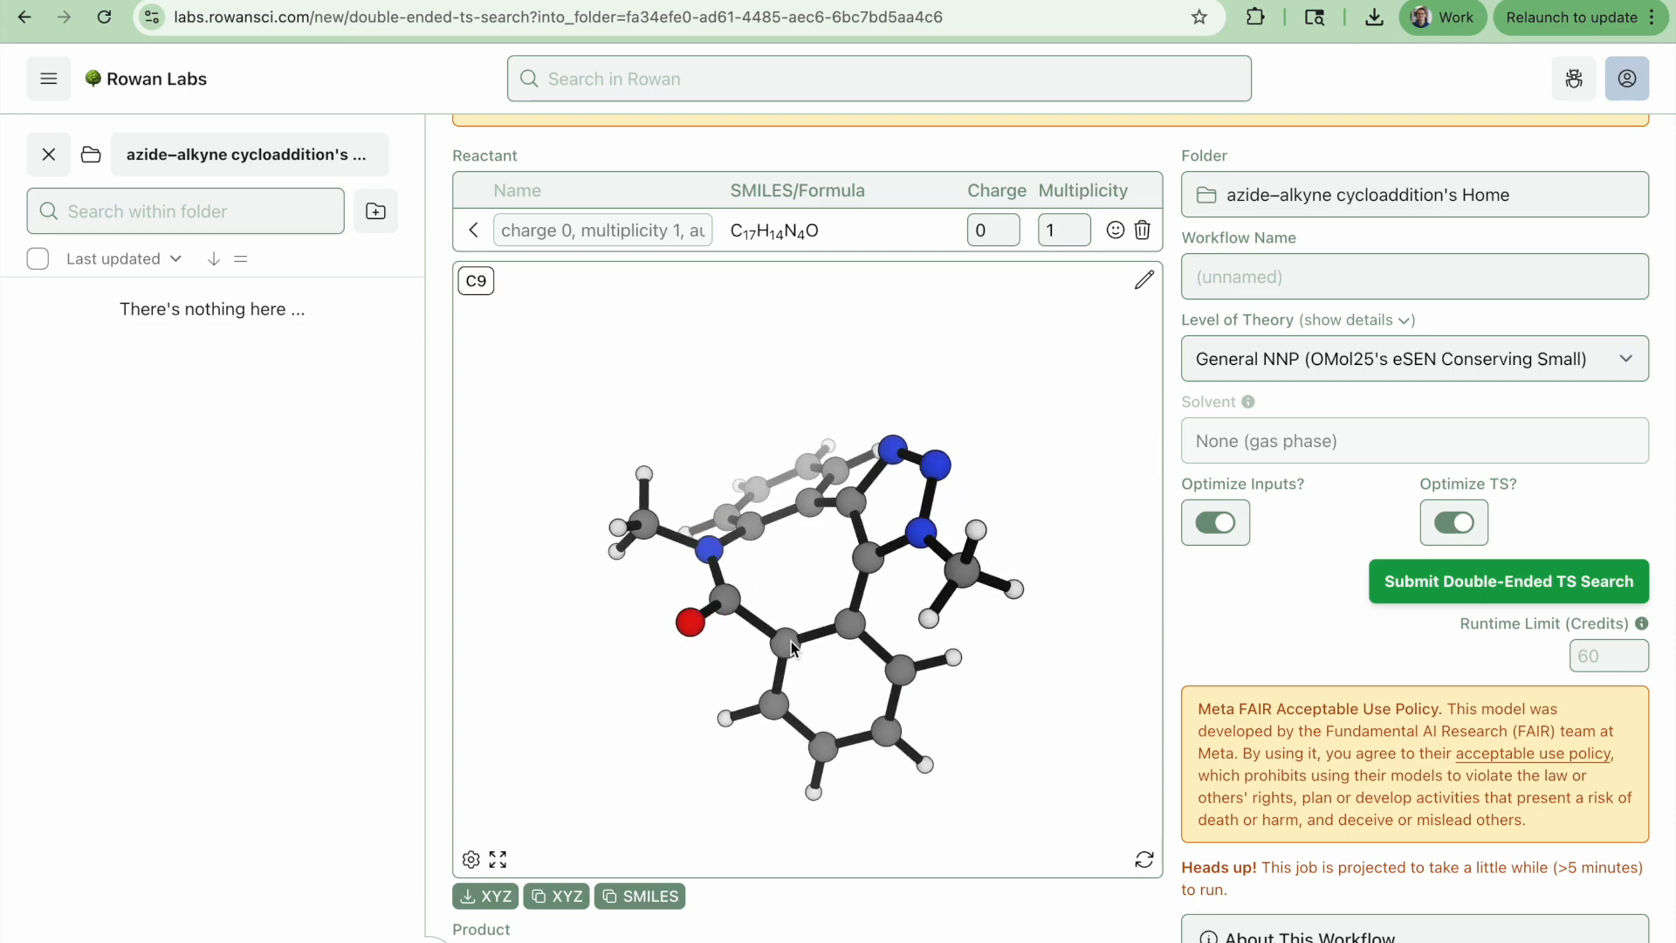
pyautogui.click(1145, 280)
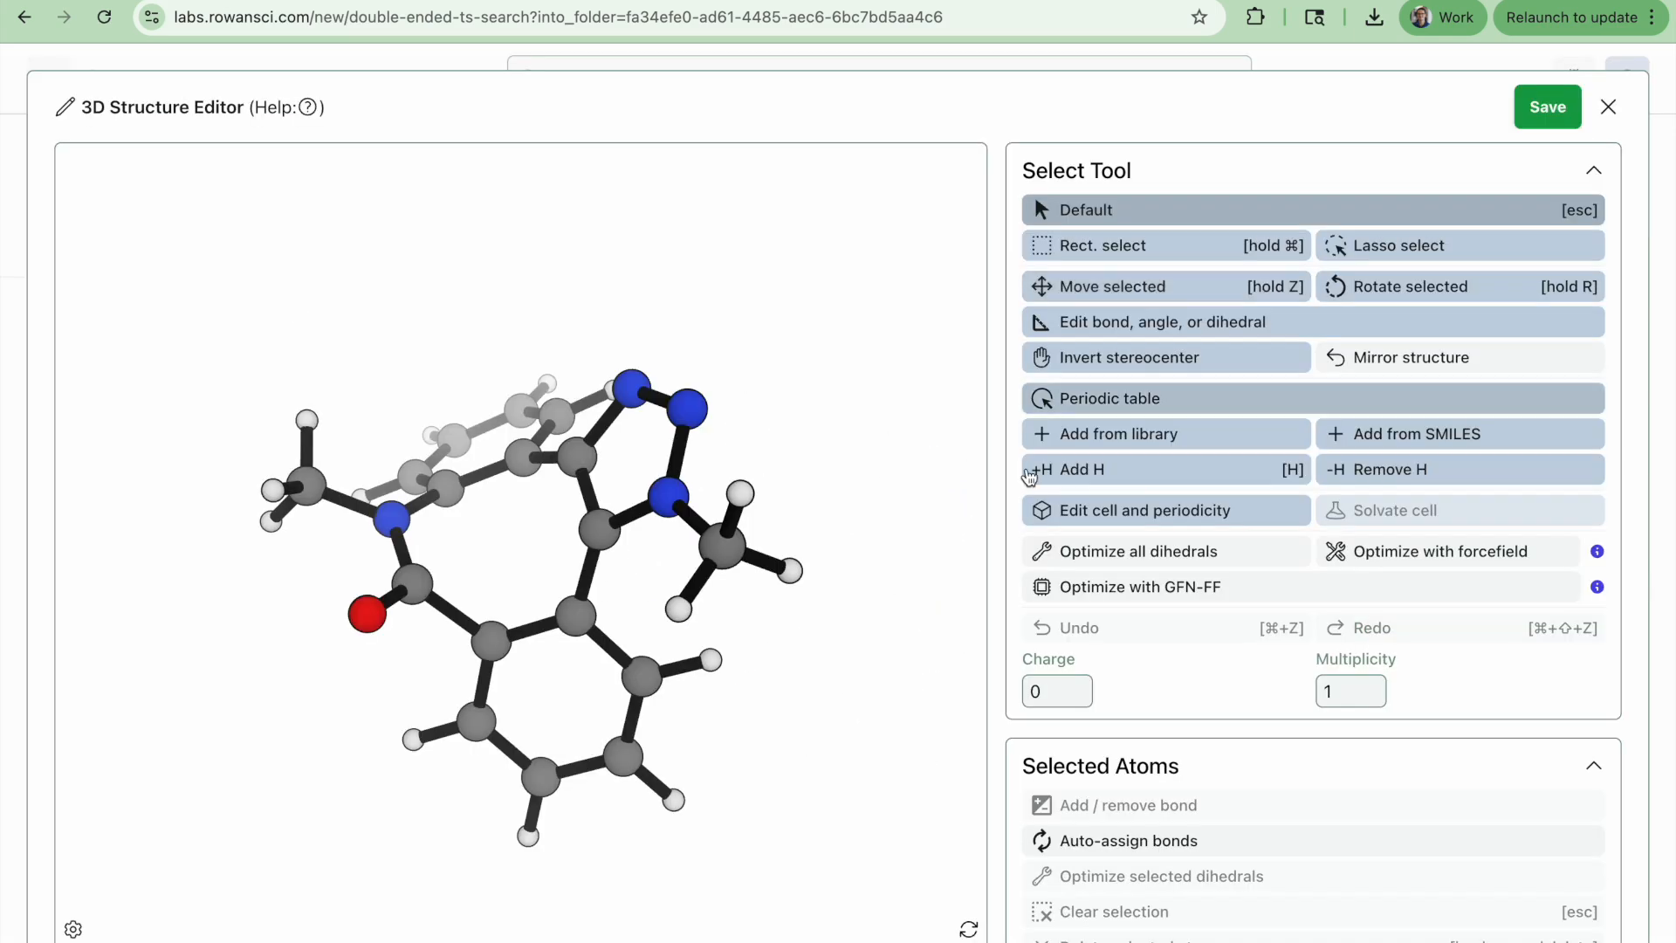
pyautogui.click(670, 509)
pyautogui.click(1075, 214)
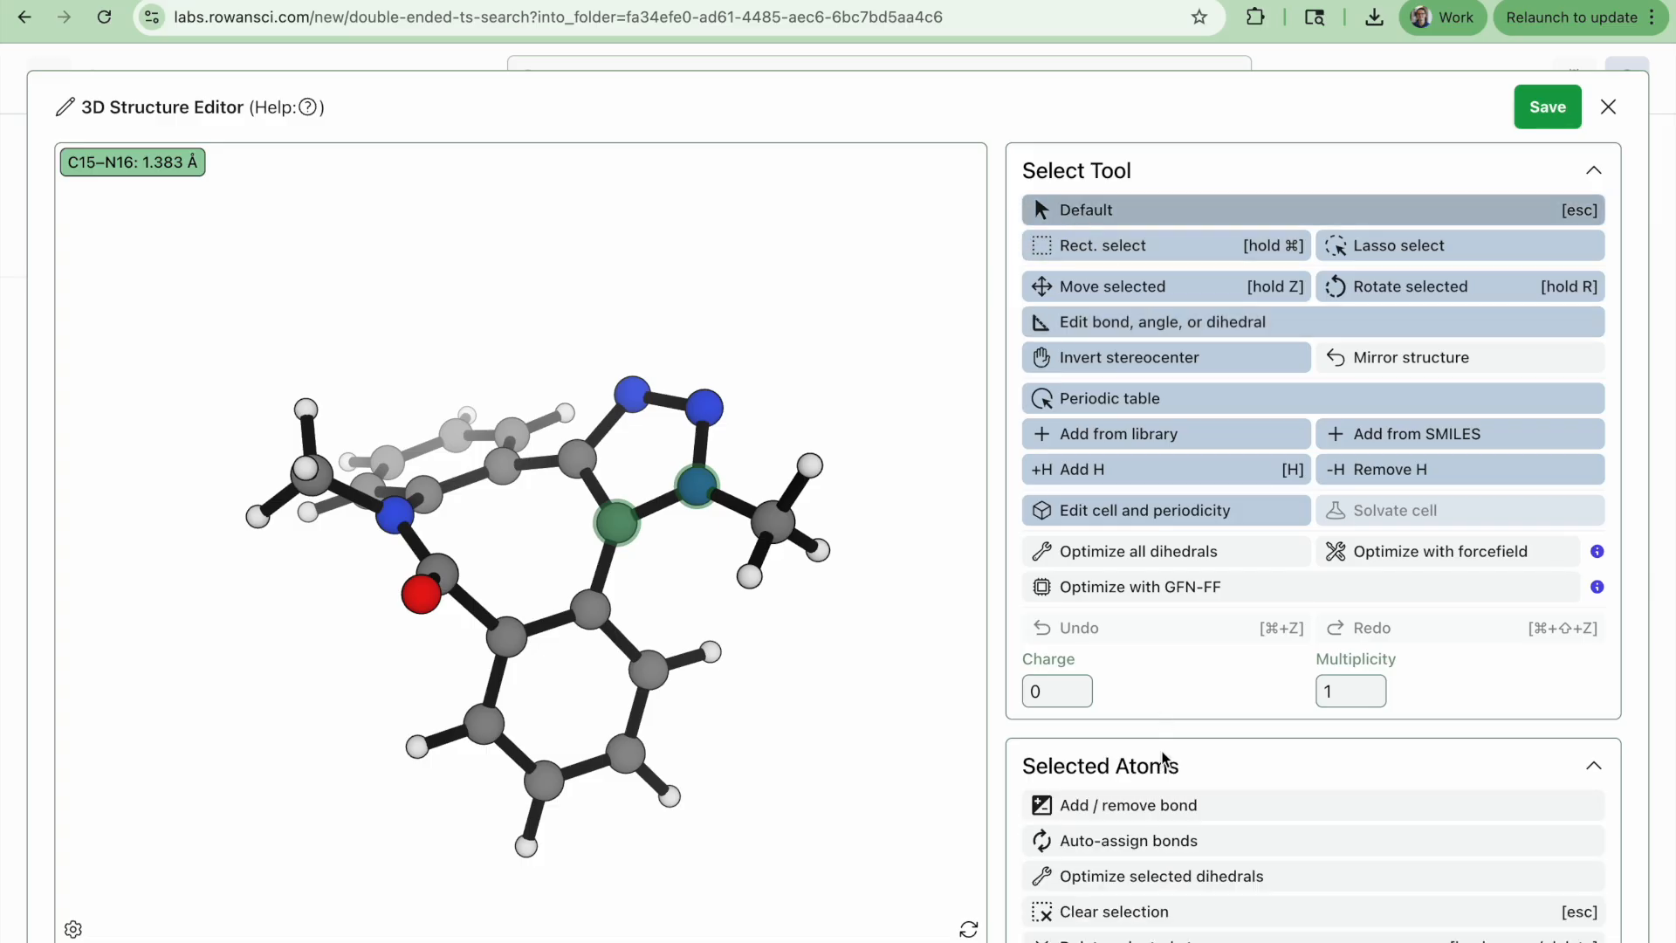
pyautogui.click(1131, 808)
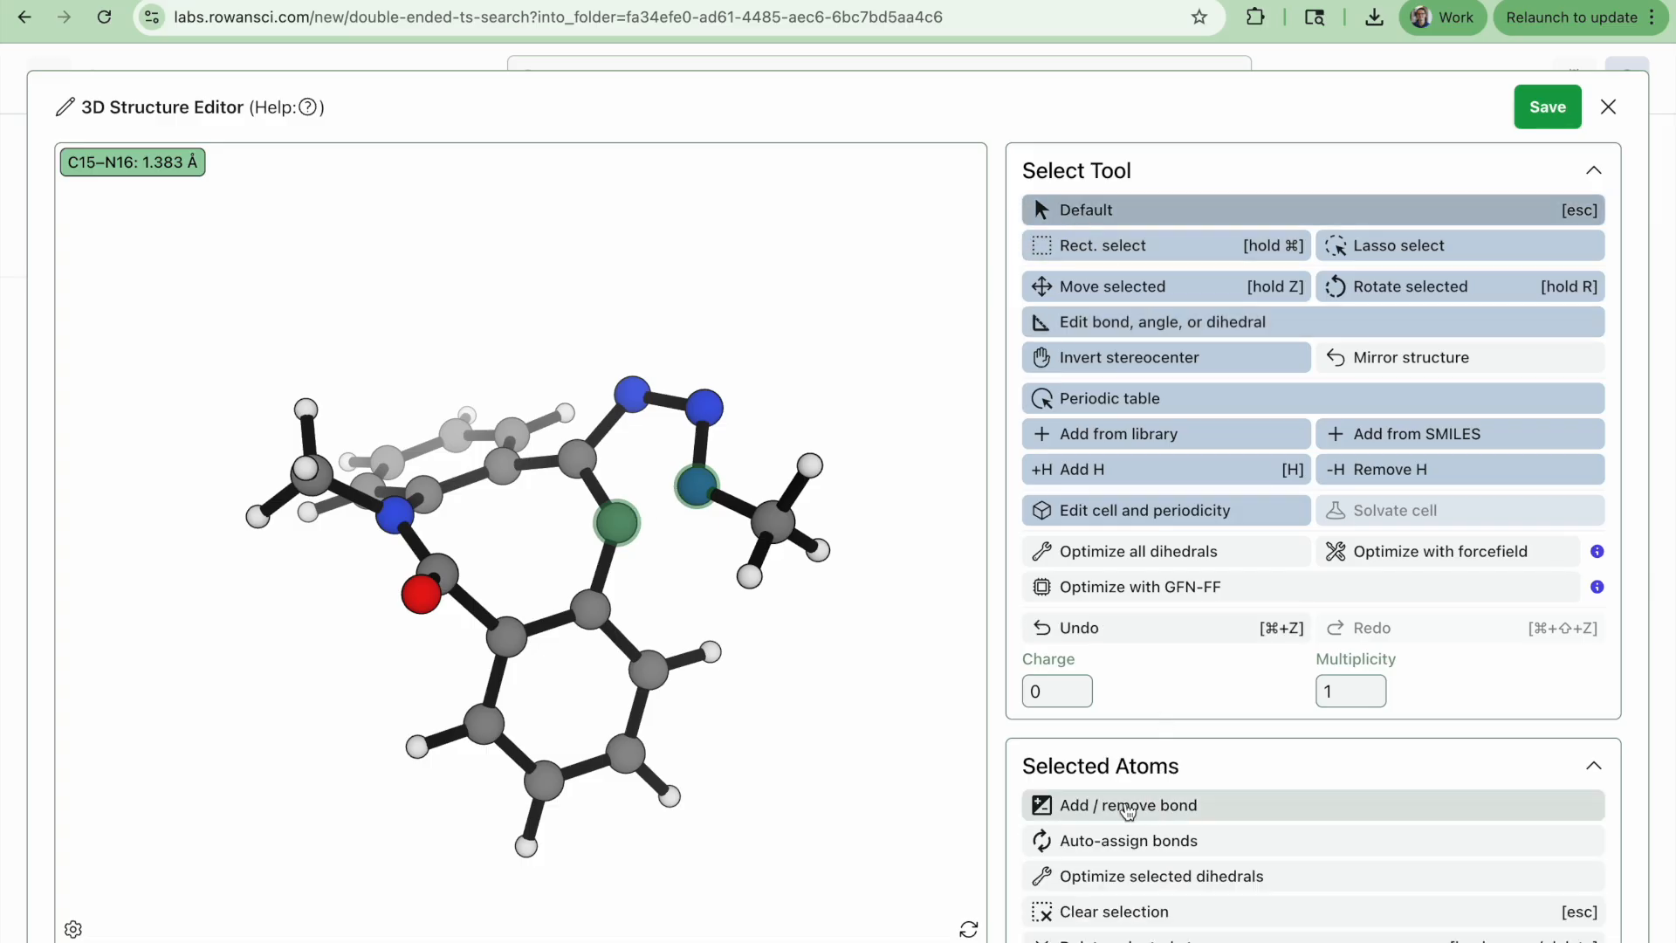
# Break the triazole's N19–C20 bond in the reactant
pyautogui.click(604, 426)
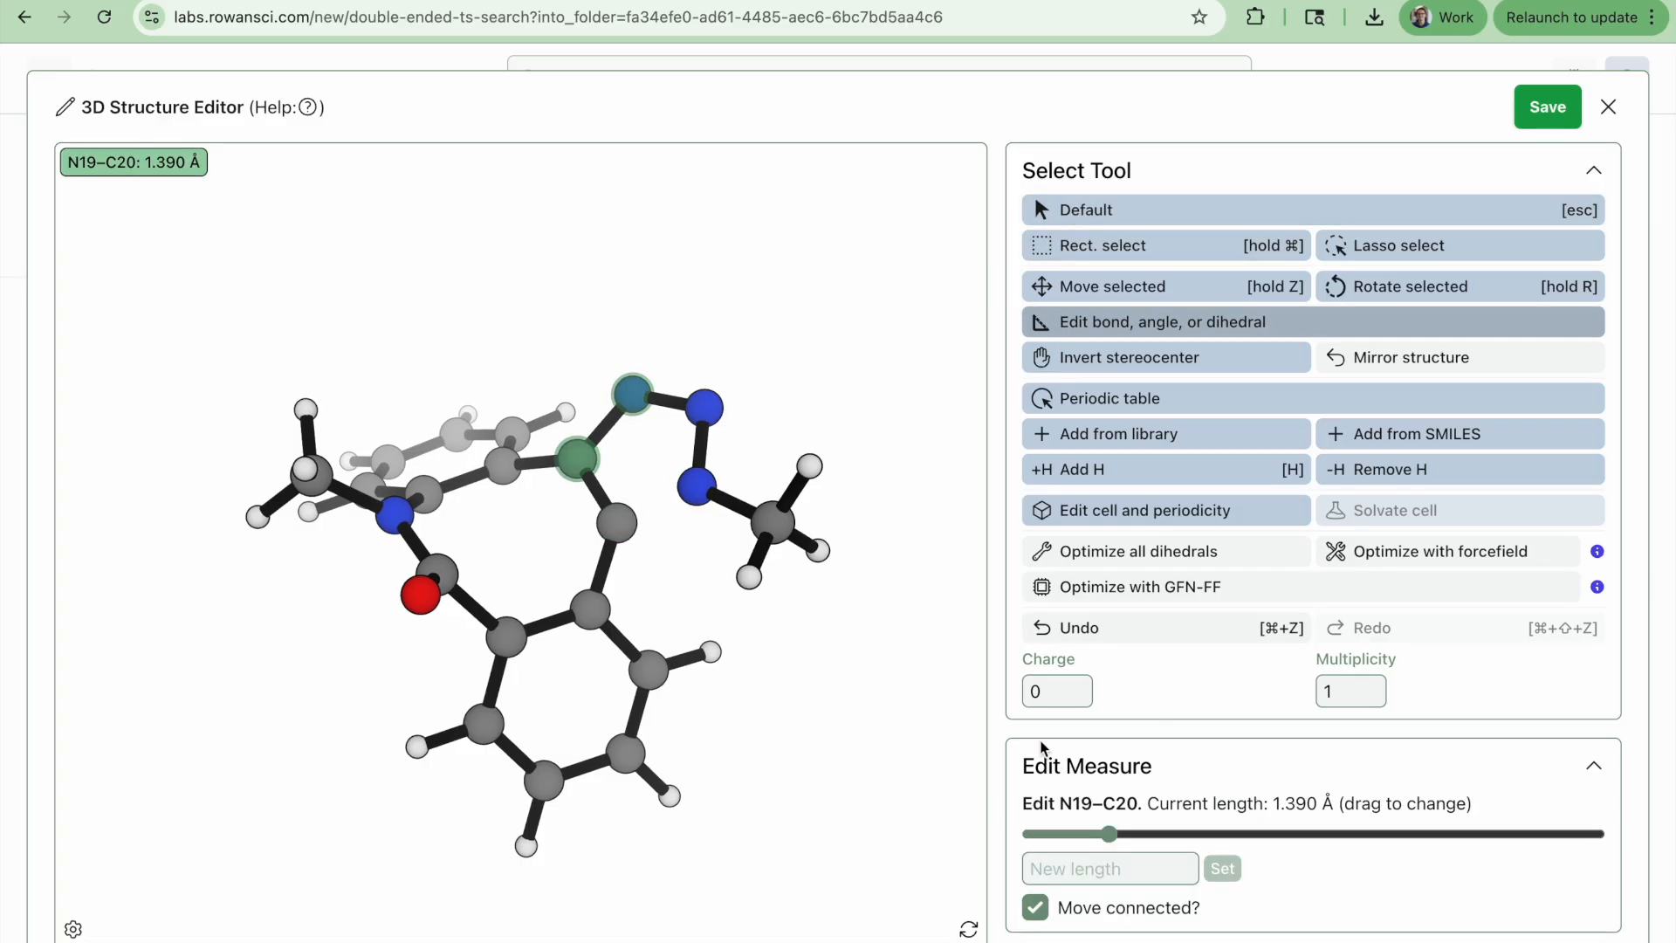
pyautogui.click(1074, 212)
pyautogui.click(1131, 807)
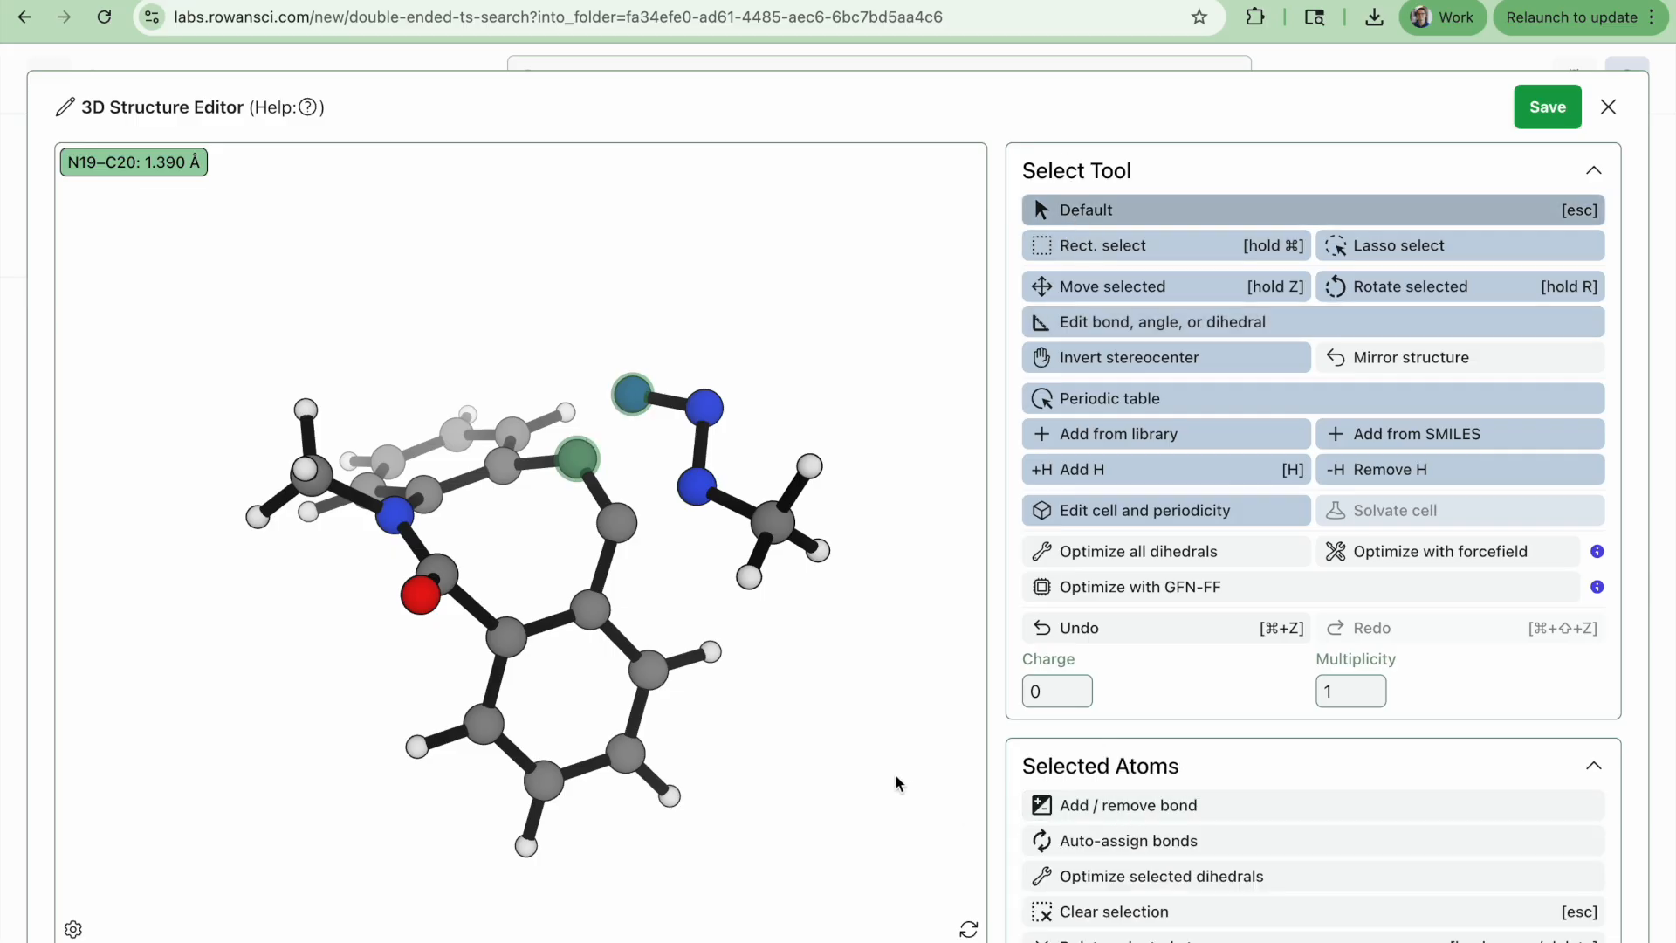
# Select C7 and N18 and stretch their distance to about 9.26 Å to pull the methyl azide away from the alkyne
pyautogui.click(892, 781)
pyautogui.click(437, 571)
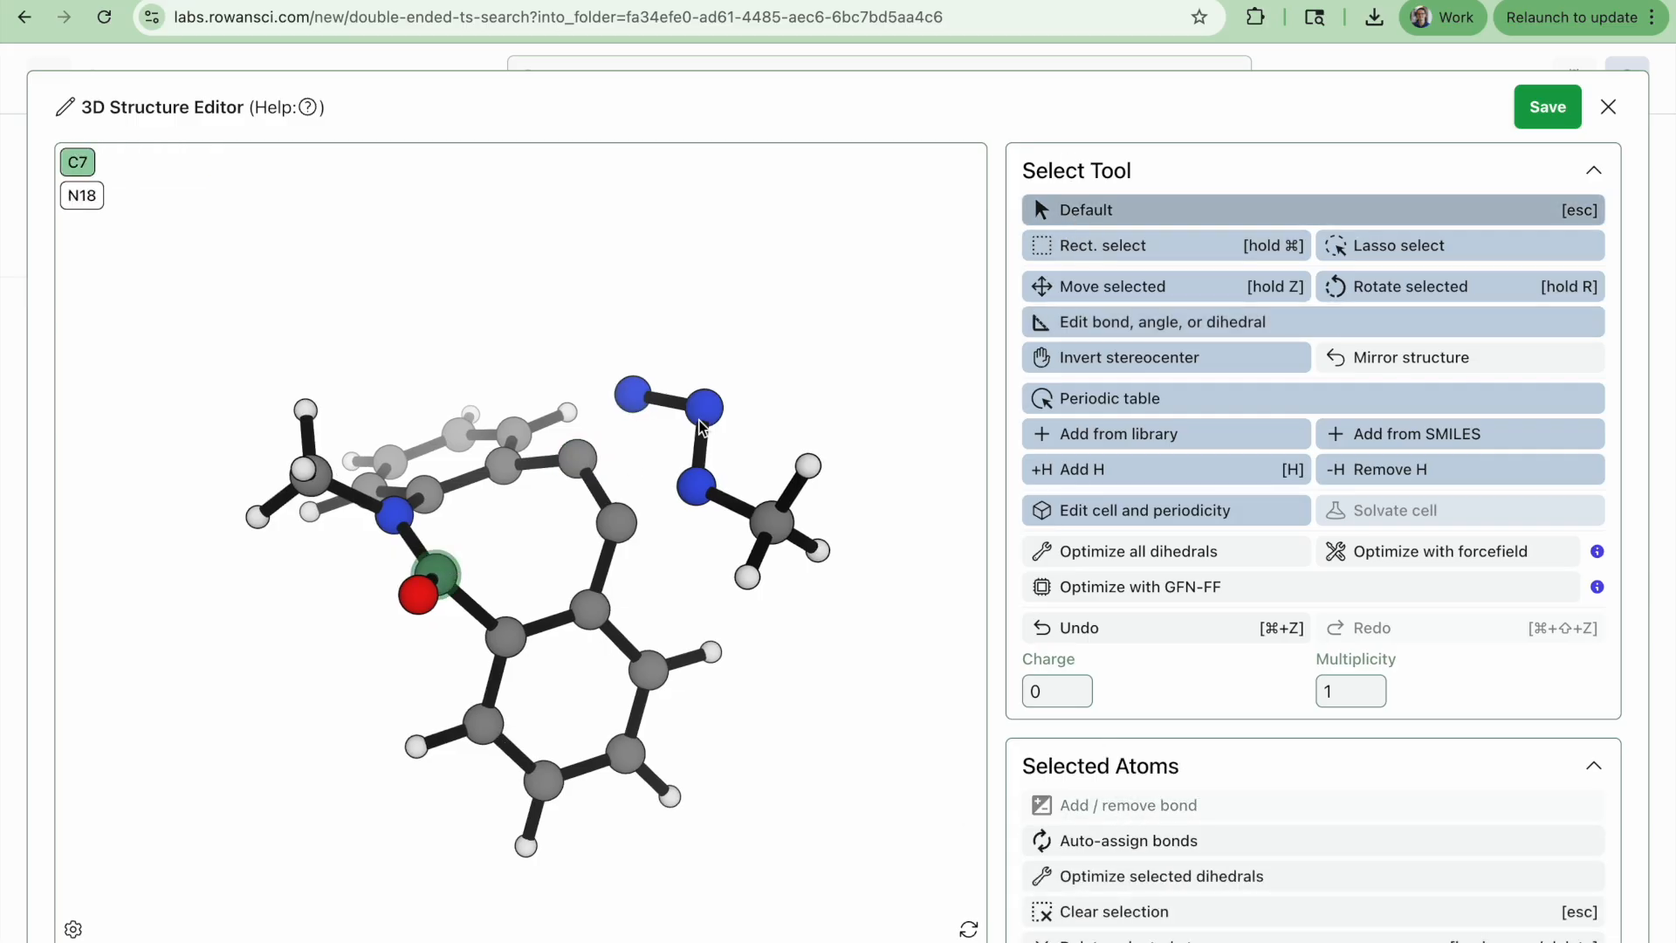
pyautogui.click(704, 406)
pyautogui.moveTo(1311, 836); pyautogui.dragTo(1558, 801)
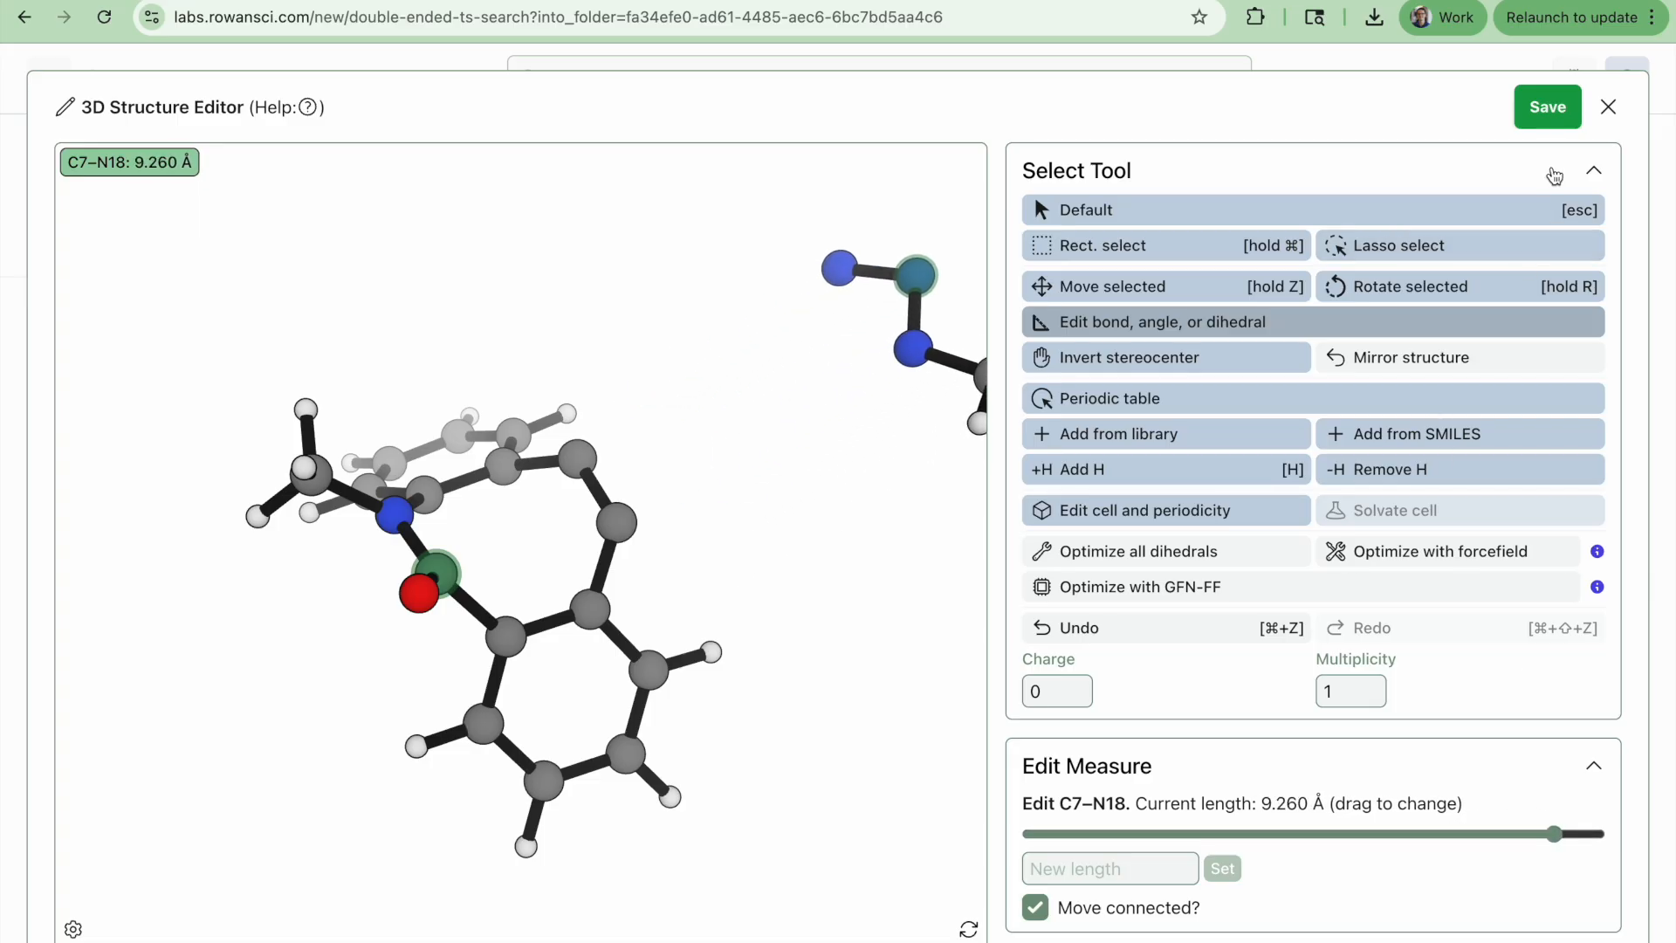
# Save the edited reactant structure
pyautogui.click(1551, 110)
pyautogui.moveTo(958, 593); pyautogui.dragTo(939, 644)
pyautogui.scroll(-5, 938, 644)
pyautogui.moveTo(942, 707); pyautogui.dragTo(1023, 686)
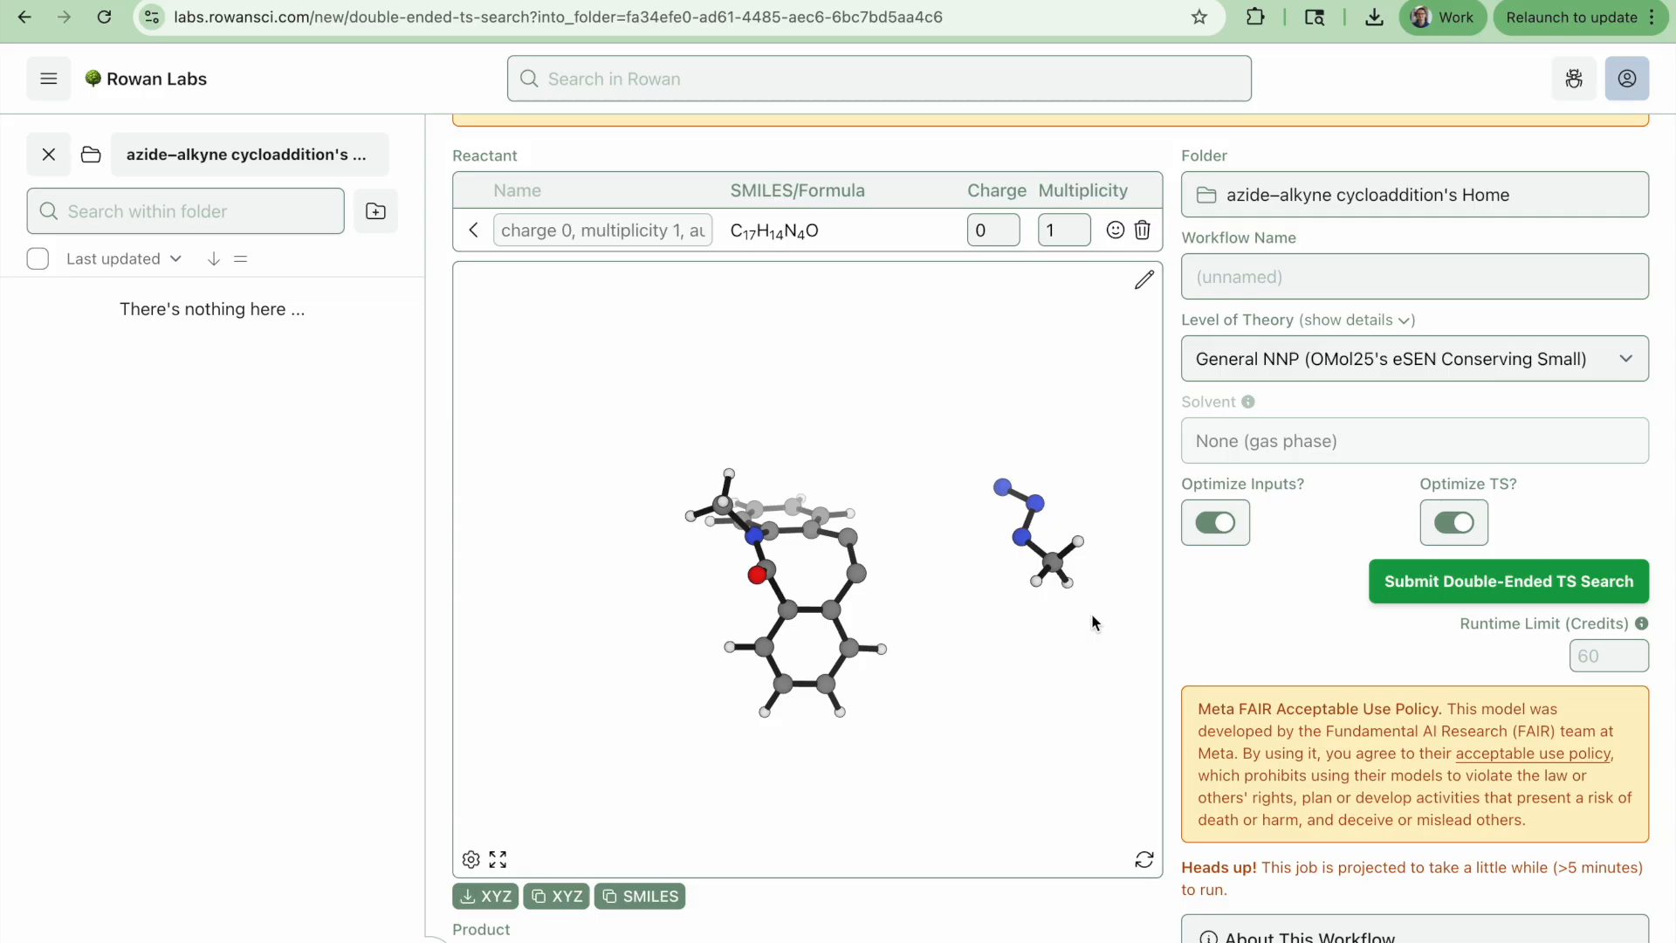
pyautogui.moveTo(1088, 615); pyautogui.dragTo(1034, 672)
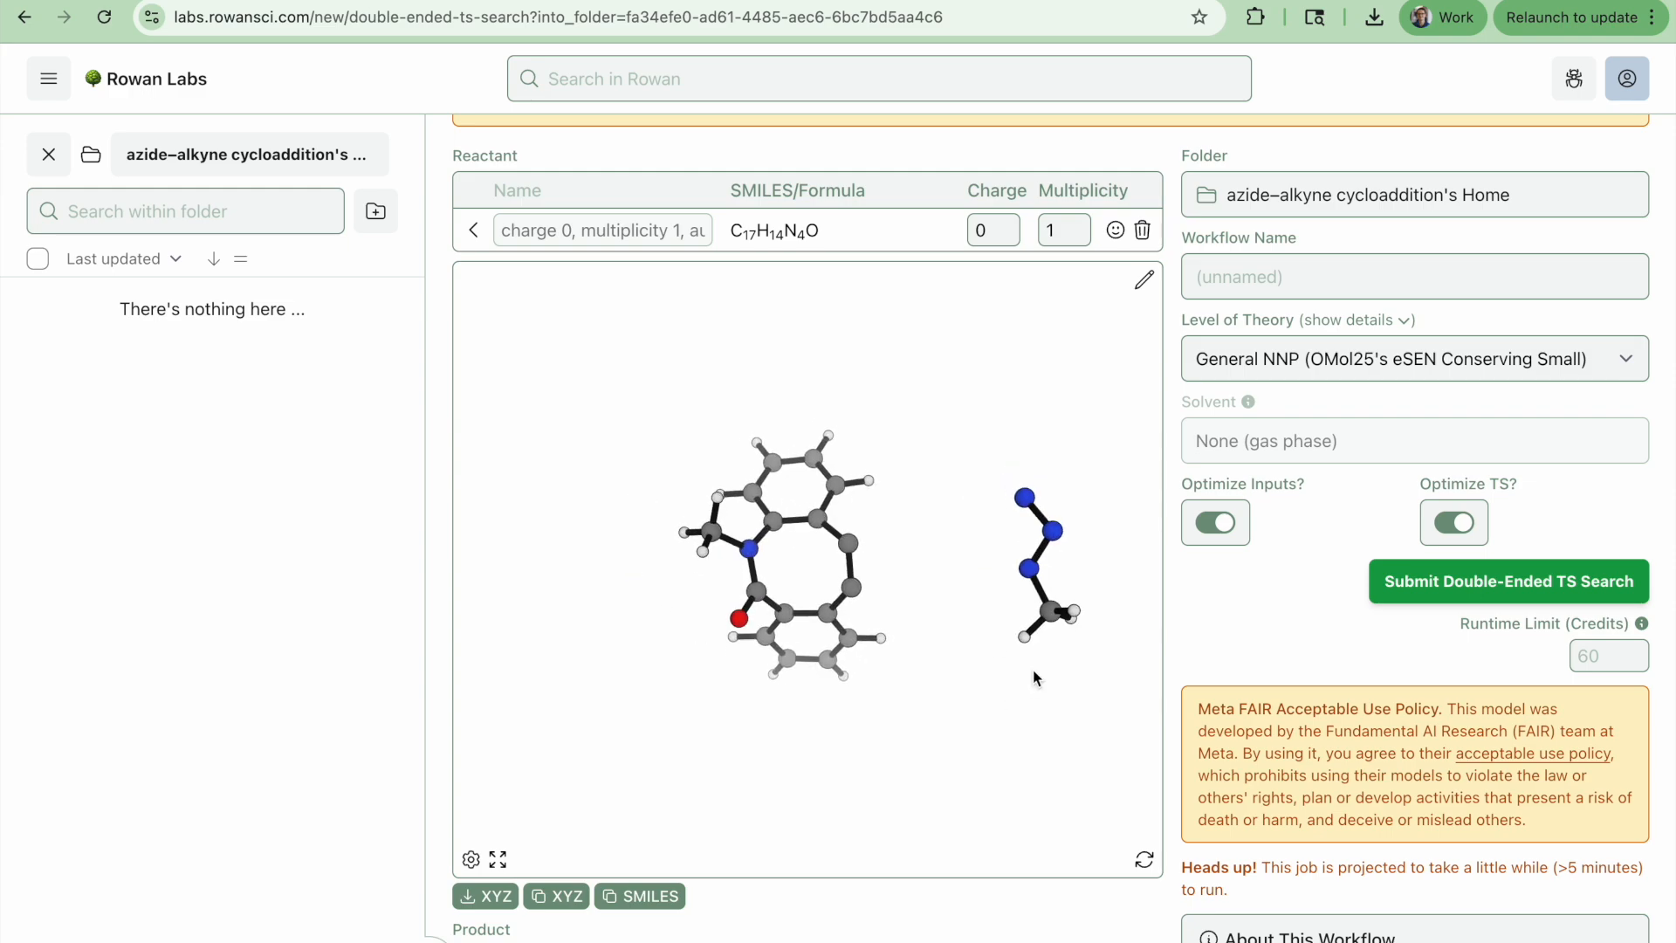
# Name the workflow "BARAC + MeN3"
pyautogui.scroll(2, 1350, 654)
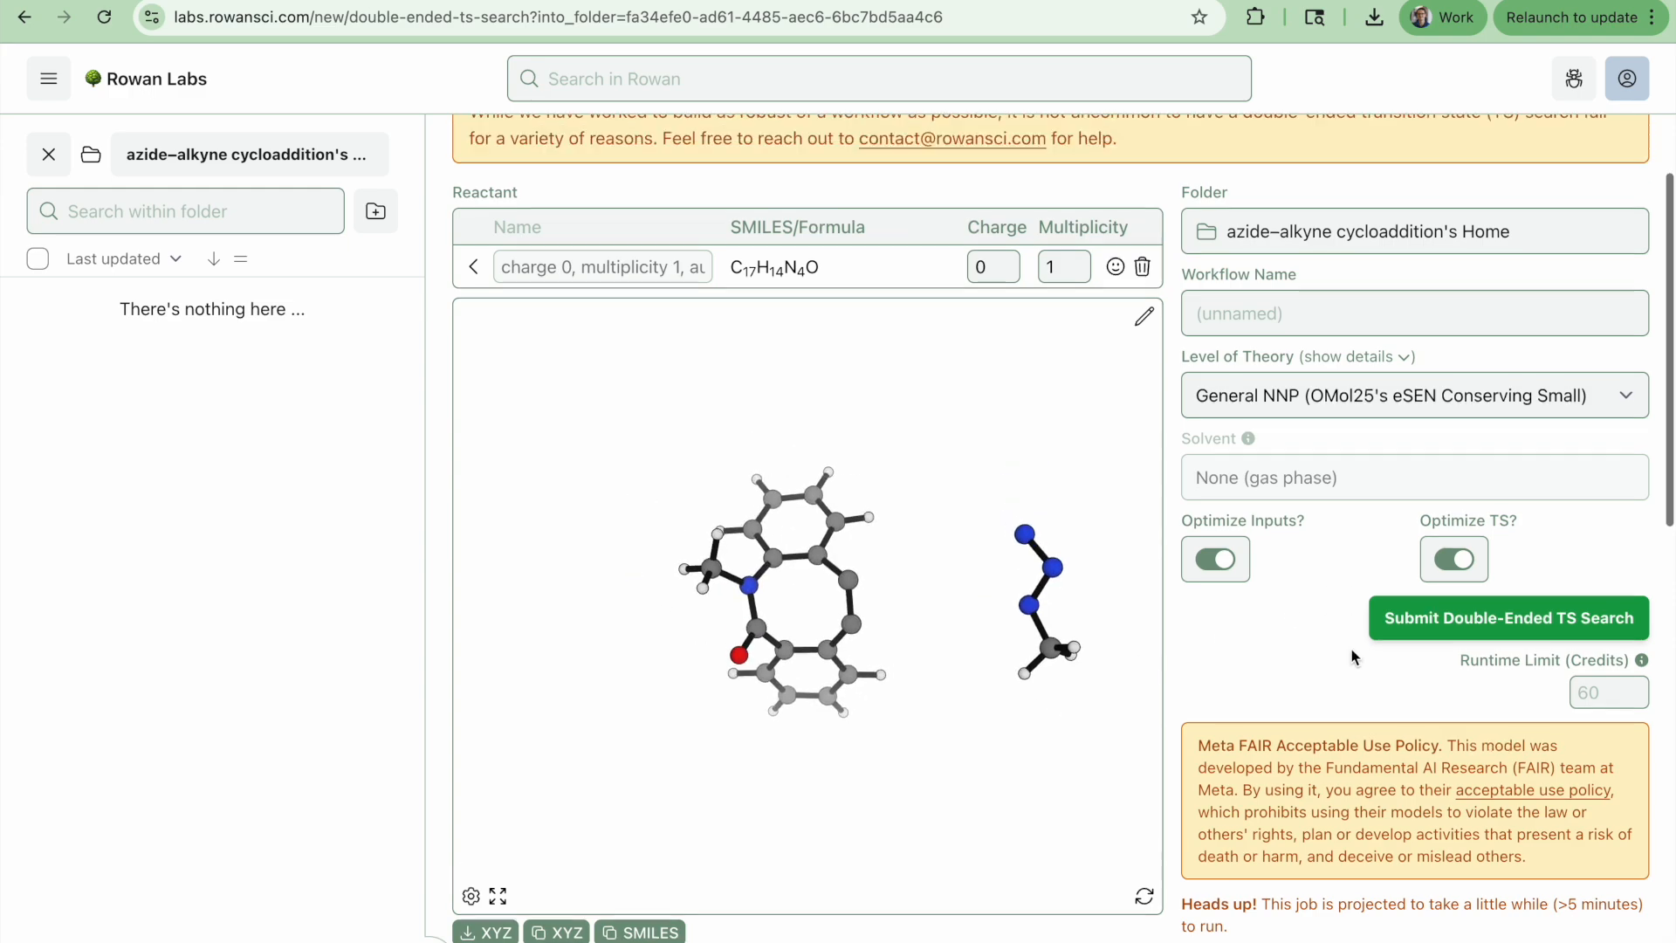
pyautogui.click(1251, 447)
pyautogui.write('BARA')
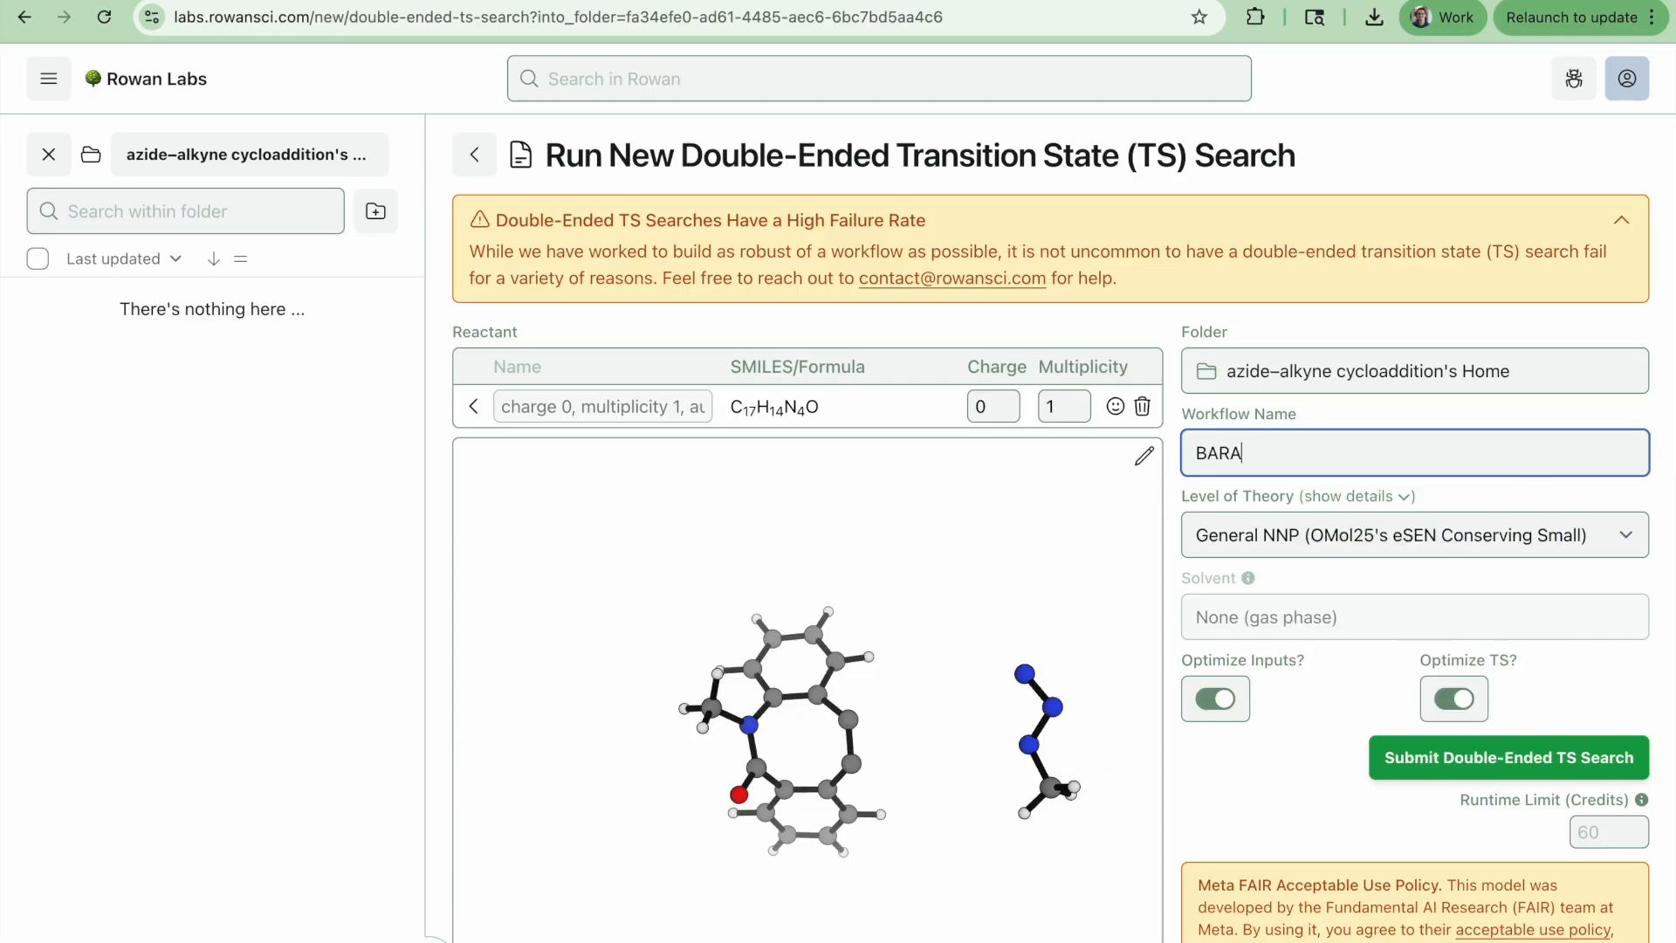
pyautogui.write('C + MeN3')
# Turn off Optimize TS and submit the double-ended TS search
pyautogui.scroll(-1, 1553, 547)
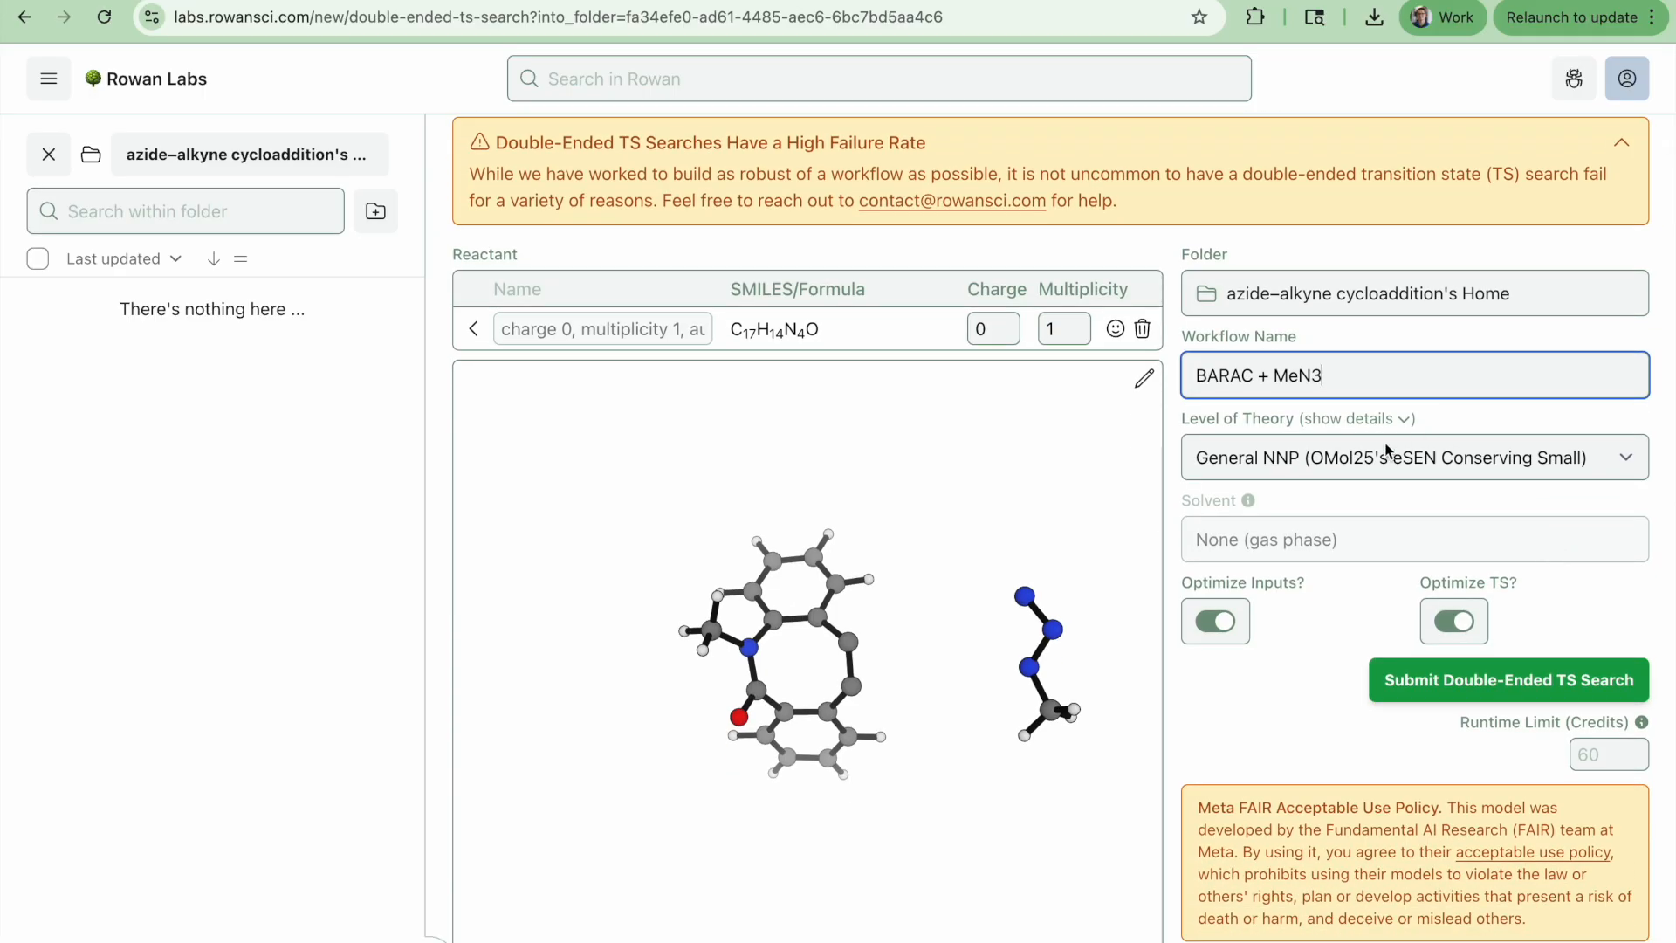
pyautogui.scroll(-1, 1386, 449)
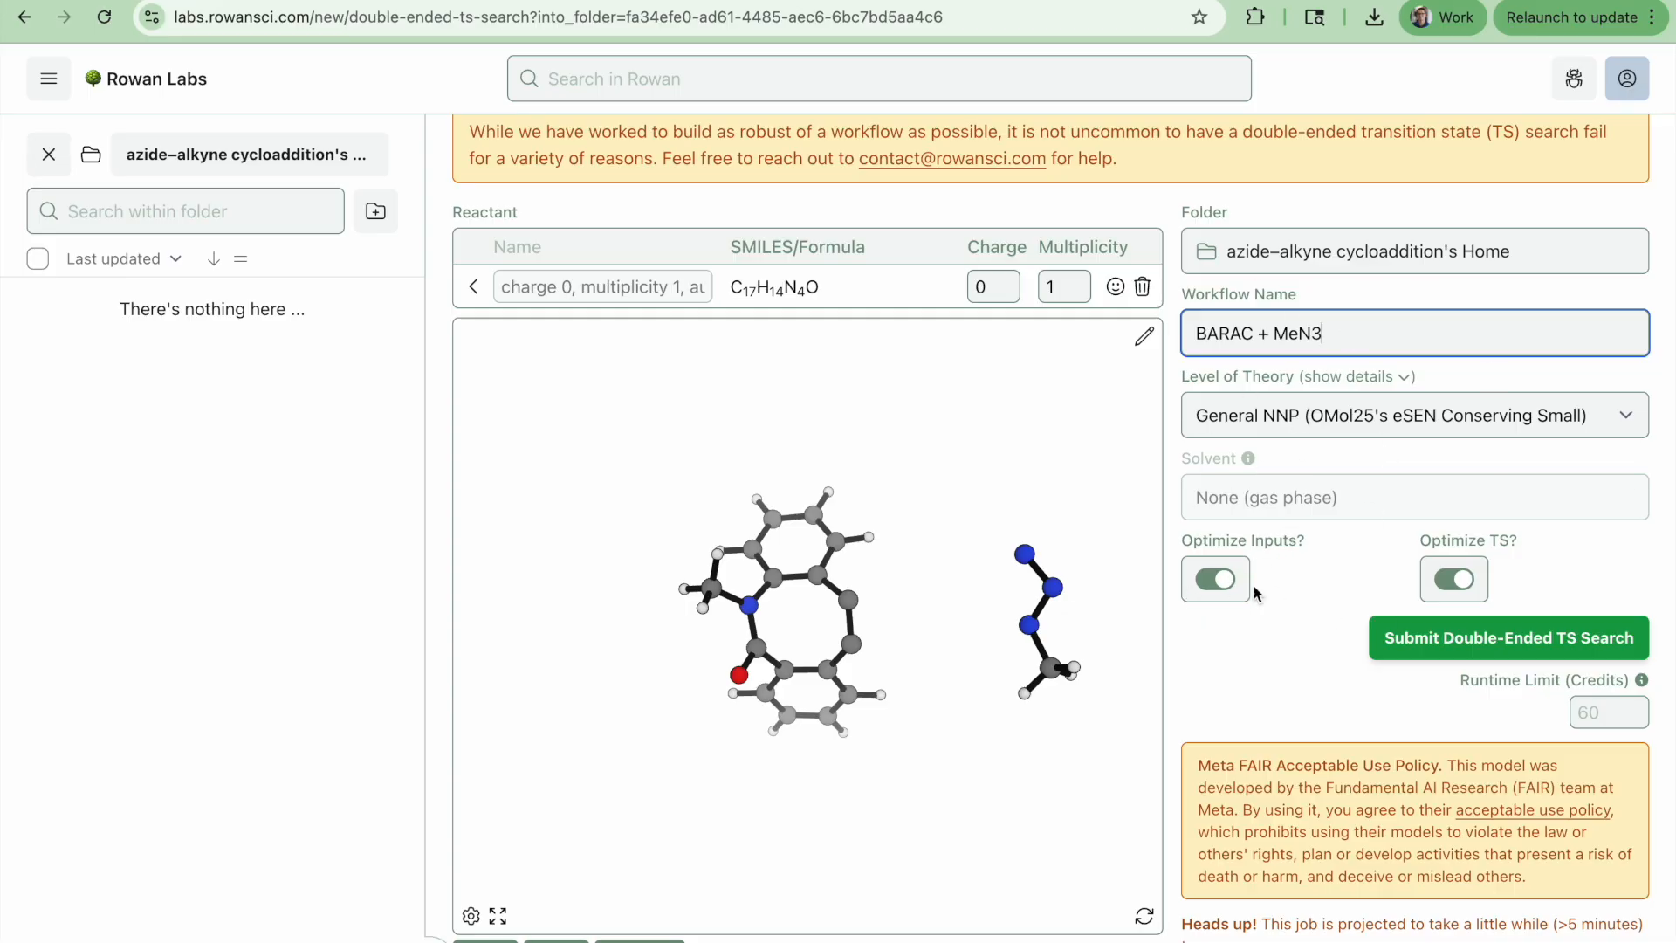
pyautogui.click(1451, 581)
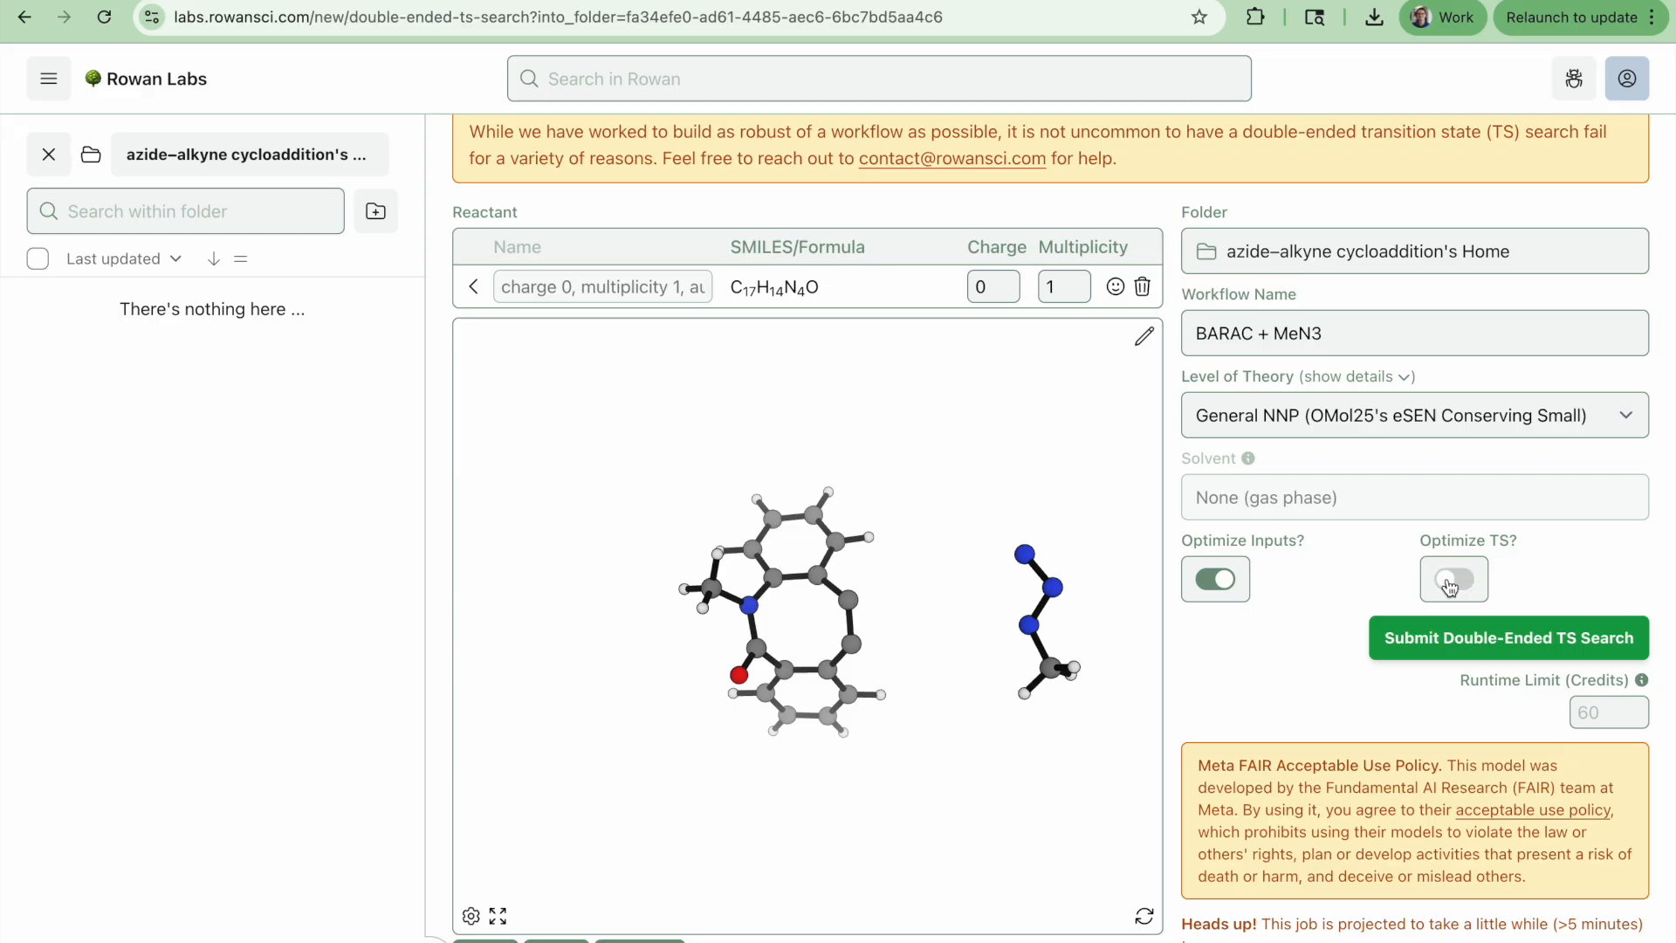
pyautogui.click(1423, 644)
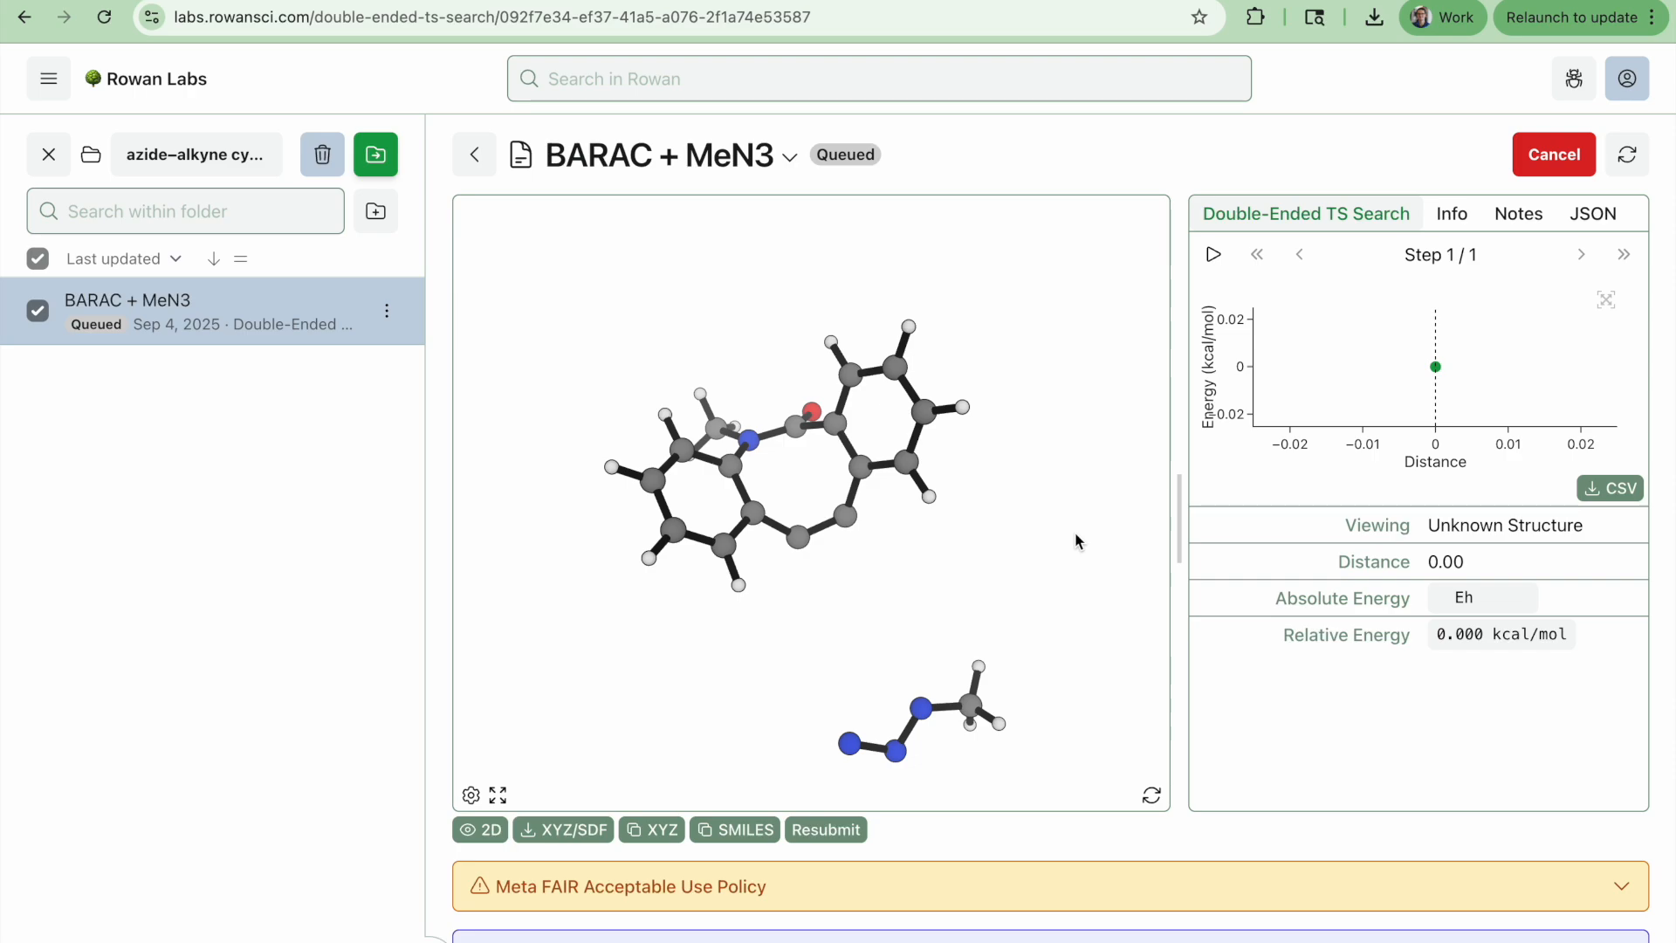
# Rotate the running job's structure and inspect the end frame of the energy path plot
pyautogui.moveTo(1078, 540); pyautogui.dragTo(1156, 371)
pyautogui.moveTo(1010, 547); pyautogui.dragTo(1062, 291)
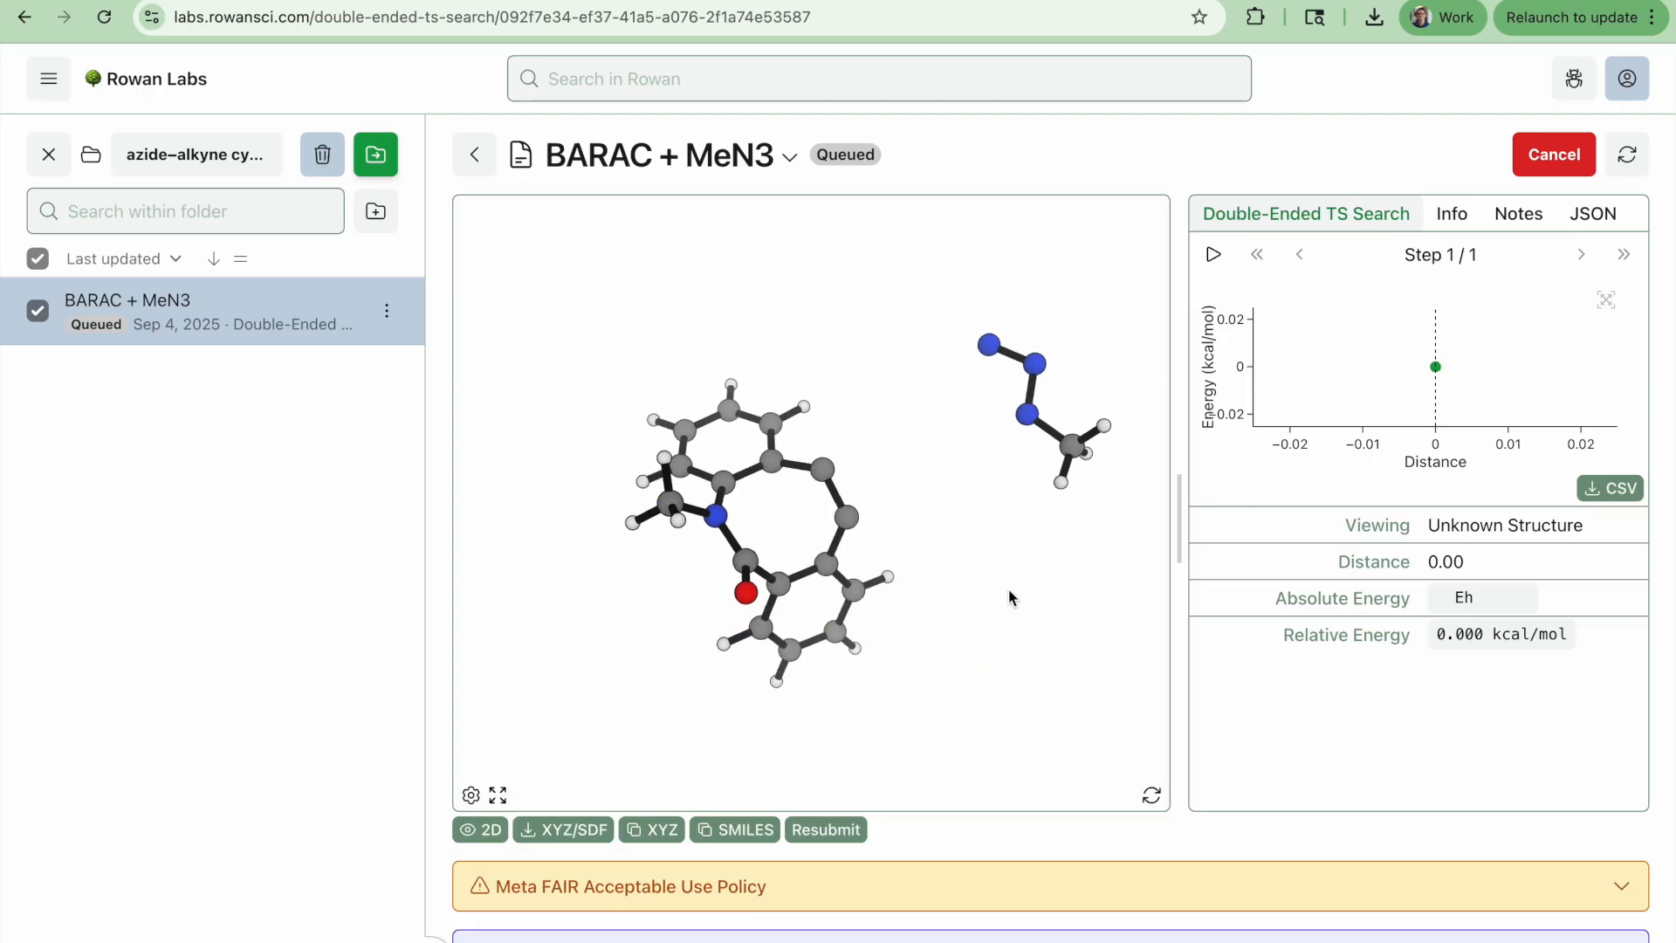
pyautogui.moveTo(1007, 591); pyautogui.dragTo(967, 569)
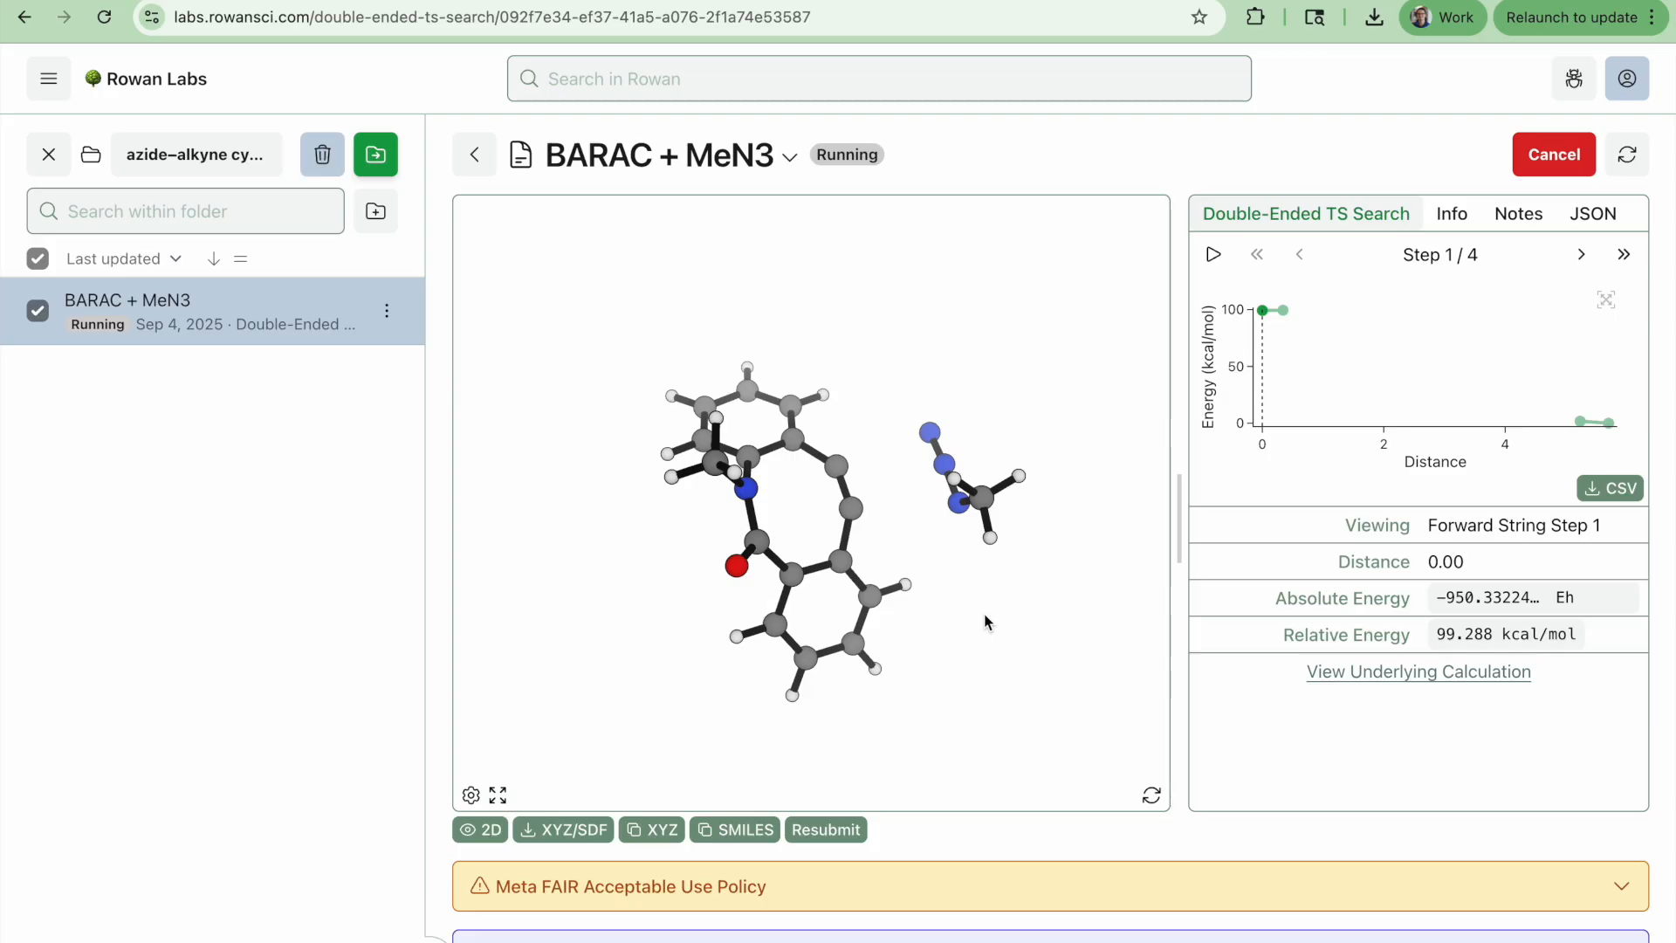
pyautogui.moveTo(984, 621); pyautogui.dragTo(1007, 701)
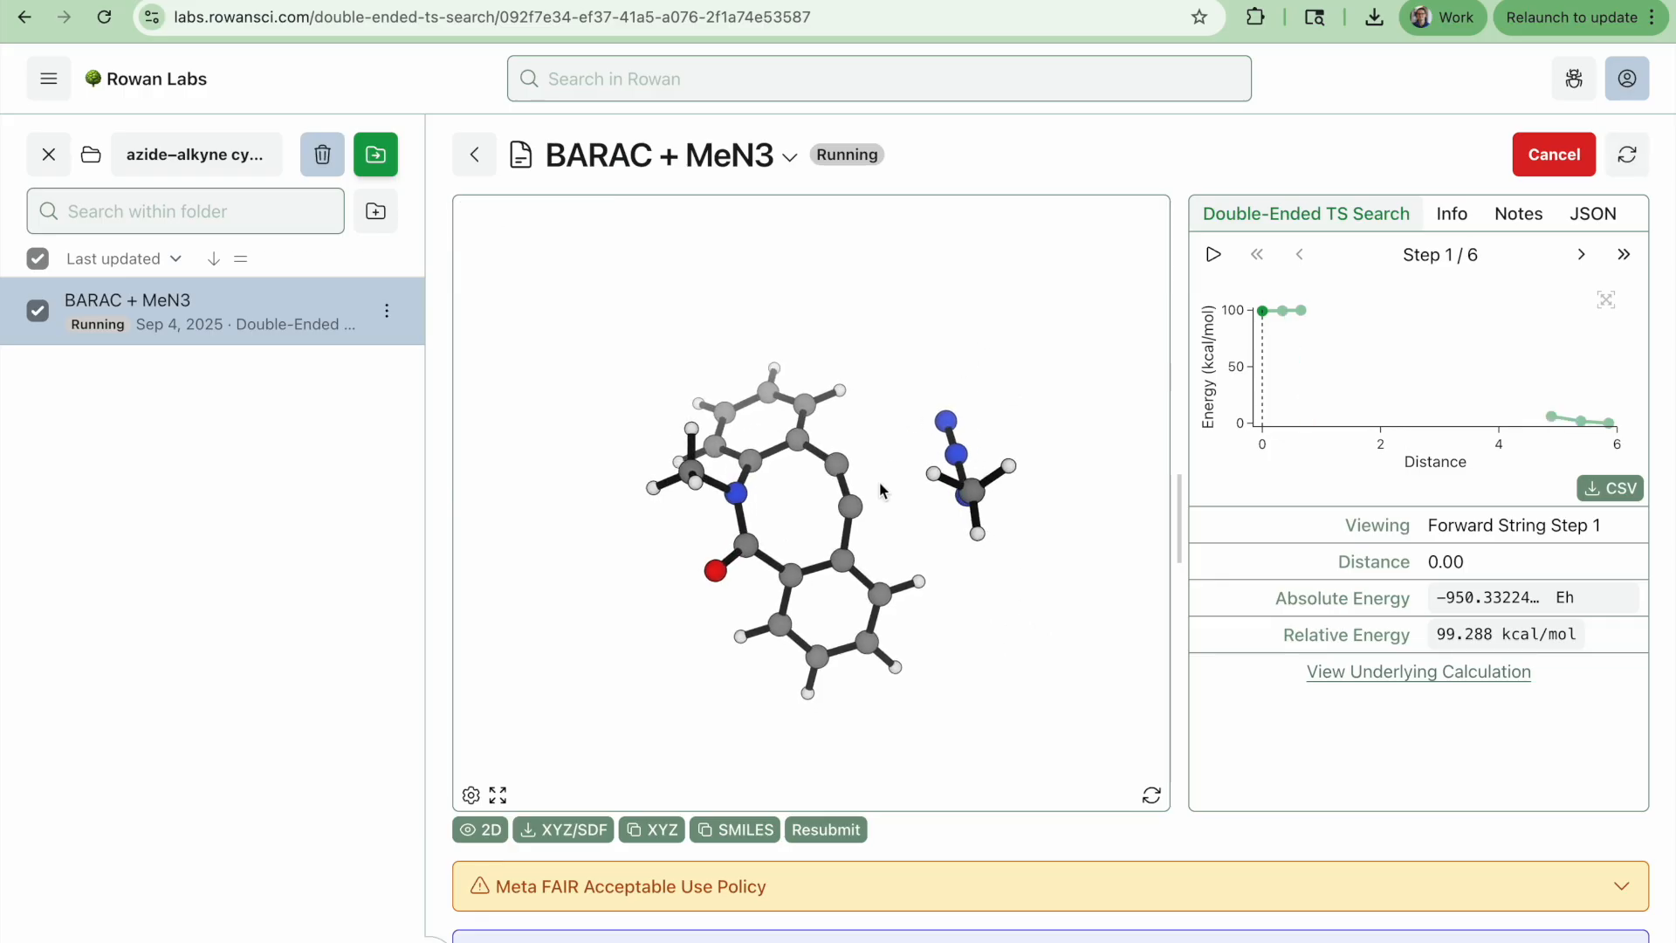
pyautogui.click(1606, 436)
pyautogui.moveTo(1014, 580); pyautogui.dragTo(1052, 630)
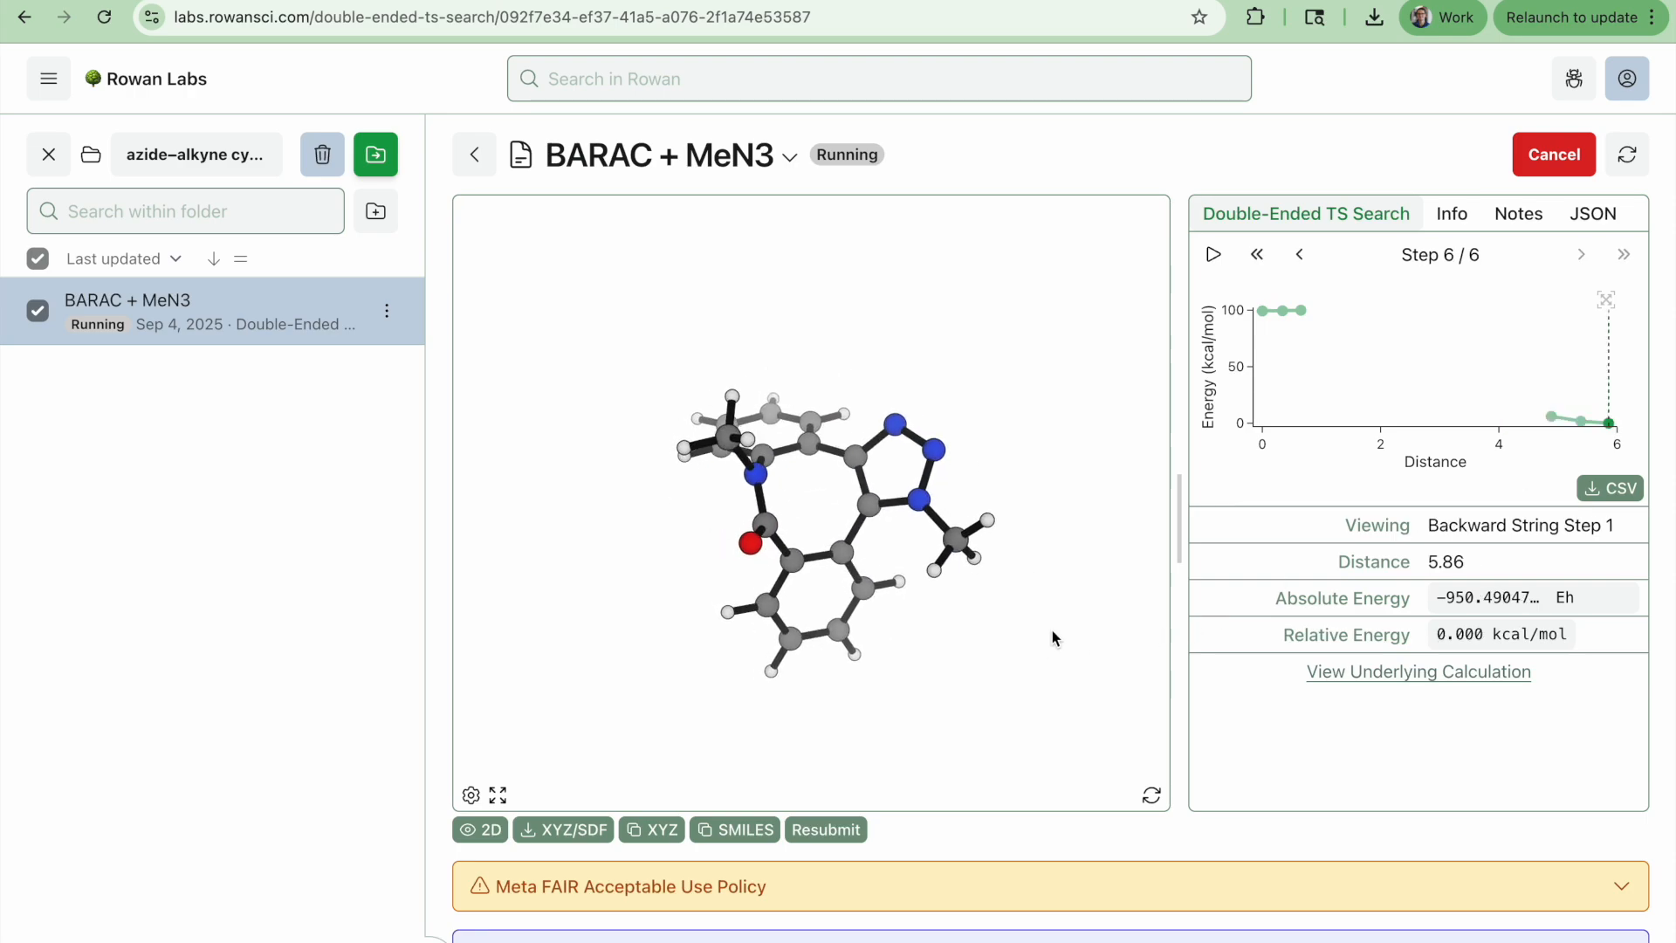
# Step back and forth through the forward and backward string frames of the running search
pyautogui.press('Left')
pyautogui.press('Left')
pyautogui.press('Left')
pyautogui.press('Left')
pyautogui.press('Left')
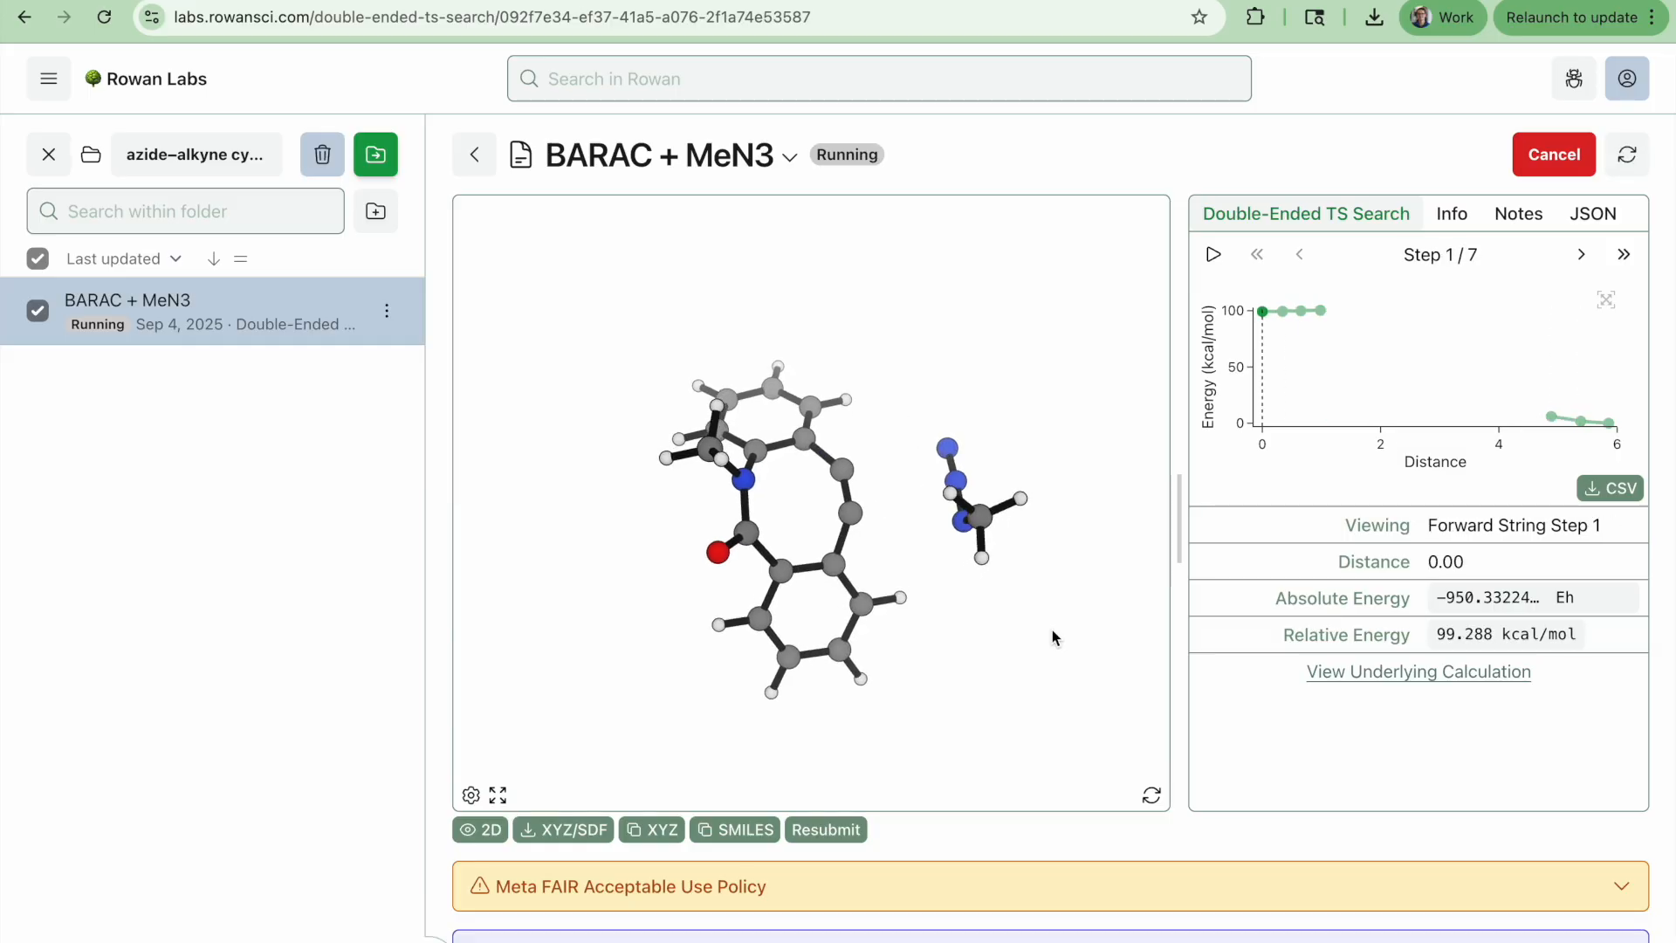
pyautogui.press('Right')
pyautogui.press('Right')
pyautogui.press('Right')
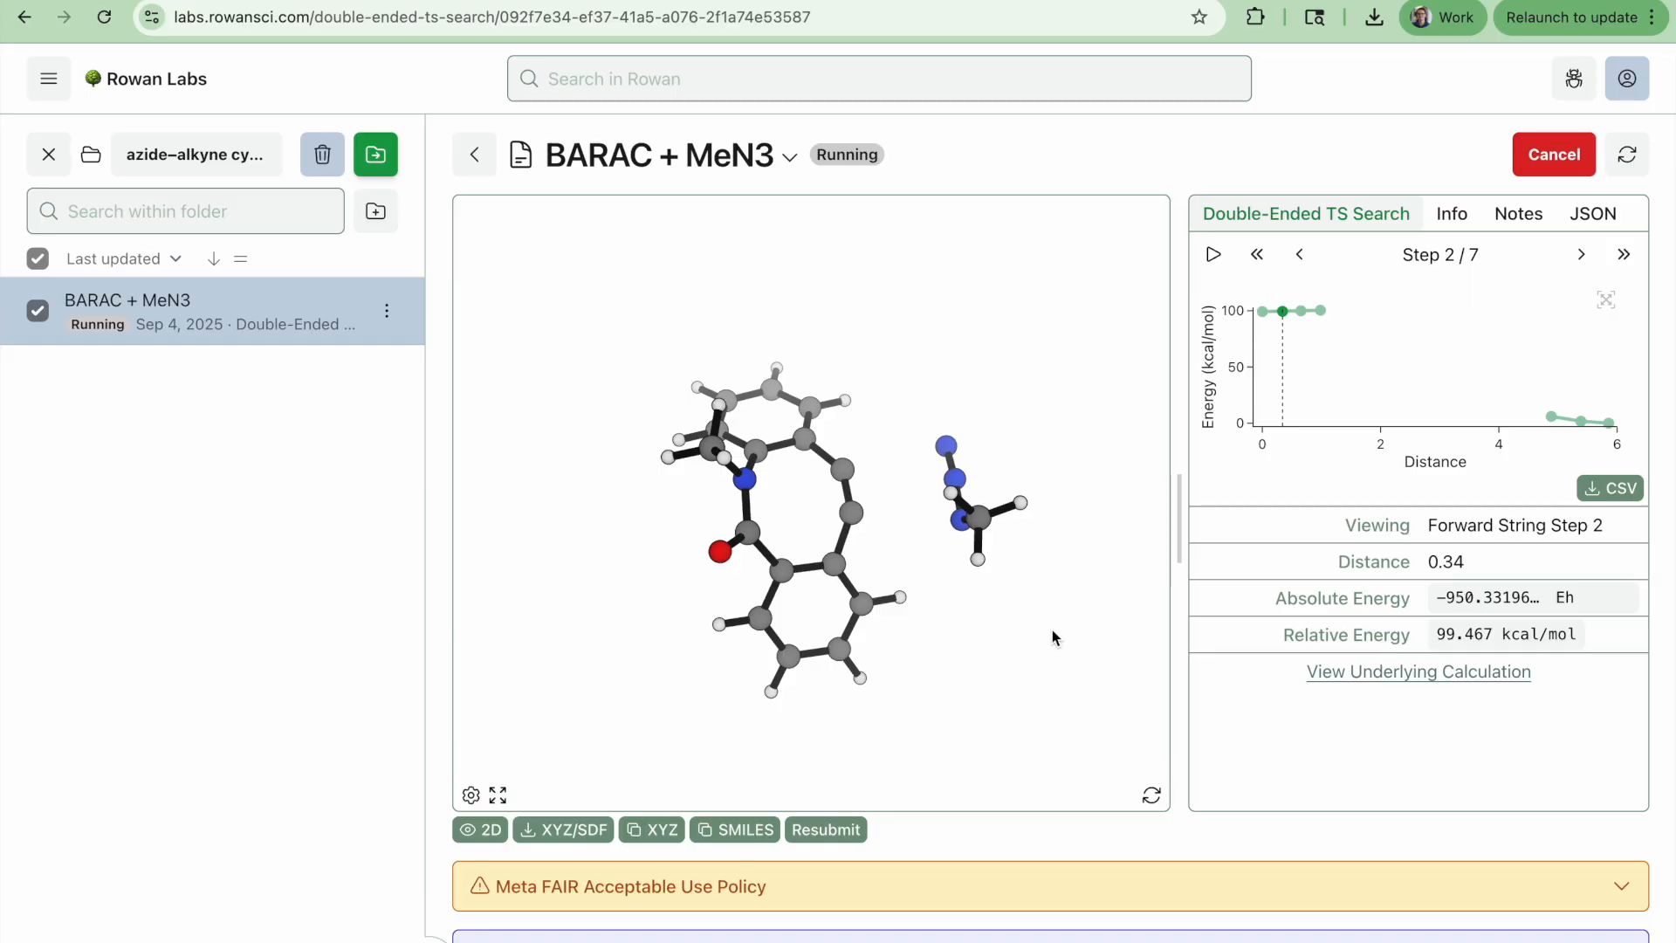
pyautogui.press('Left')
pyautogui.press('Left')
pyautogui.press('Left')
pyautogui.press('Right')
pyautogui.press('Right')
pyautogui.press('Right')
pyautogui.press('Right')
pyautogui.press('Right')
pyautogui.press('Right')
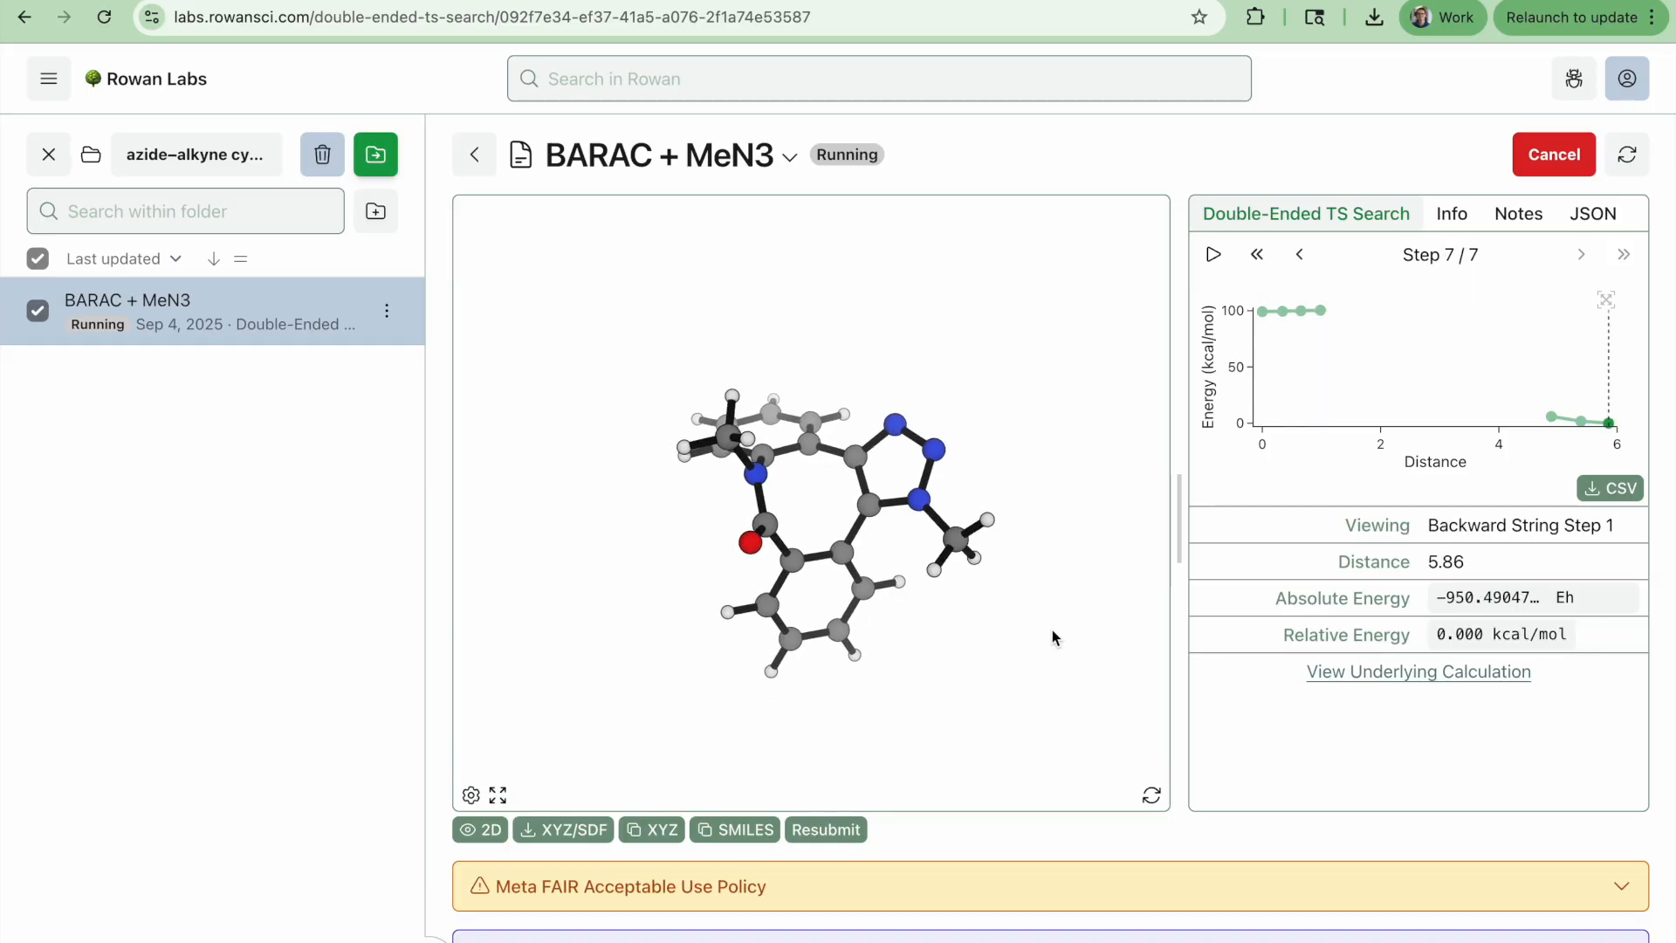
pyautogui.press('Left')
pyautogui.press('Left')
pyautogui.press('Left')
pyautogui.press('Right')
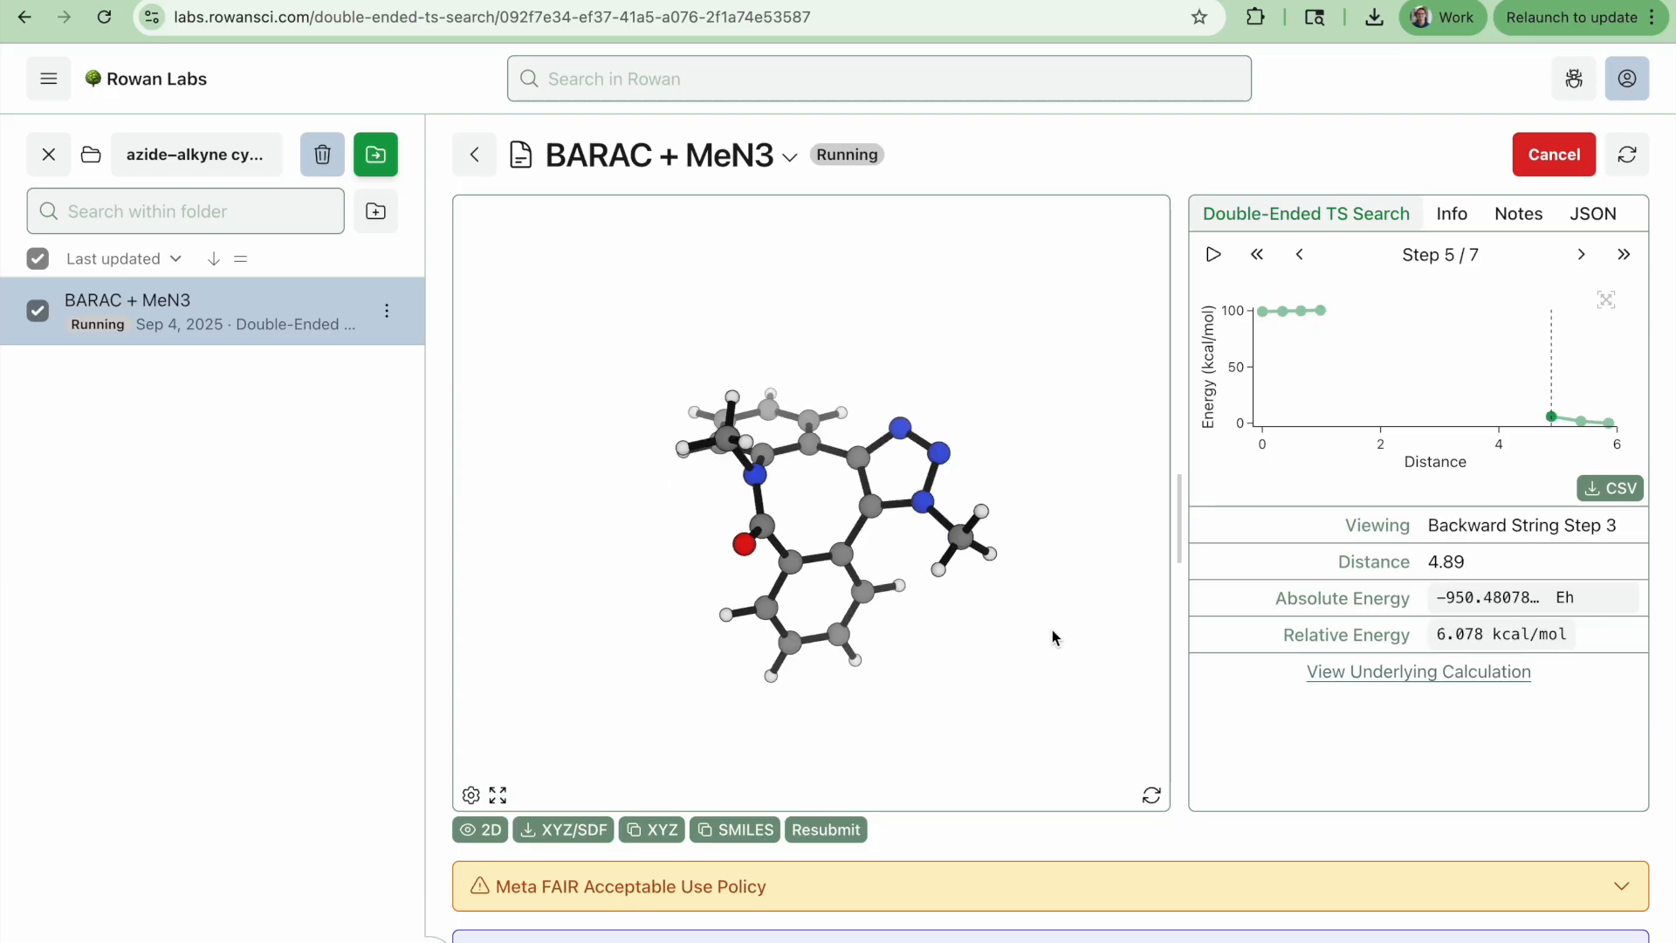
pyautogui.press('Left')
pyautogui.press('Right')
pyautogui.press('Left')
pyautogui.press('Left')
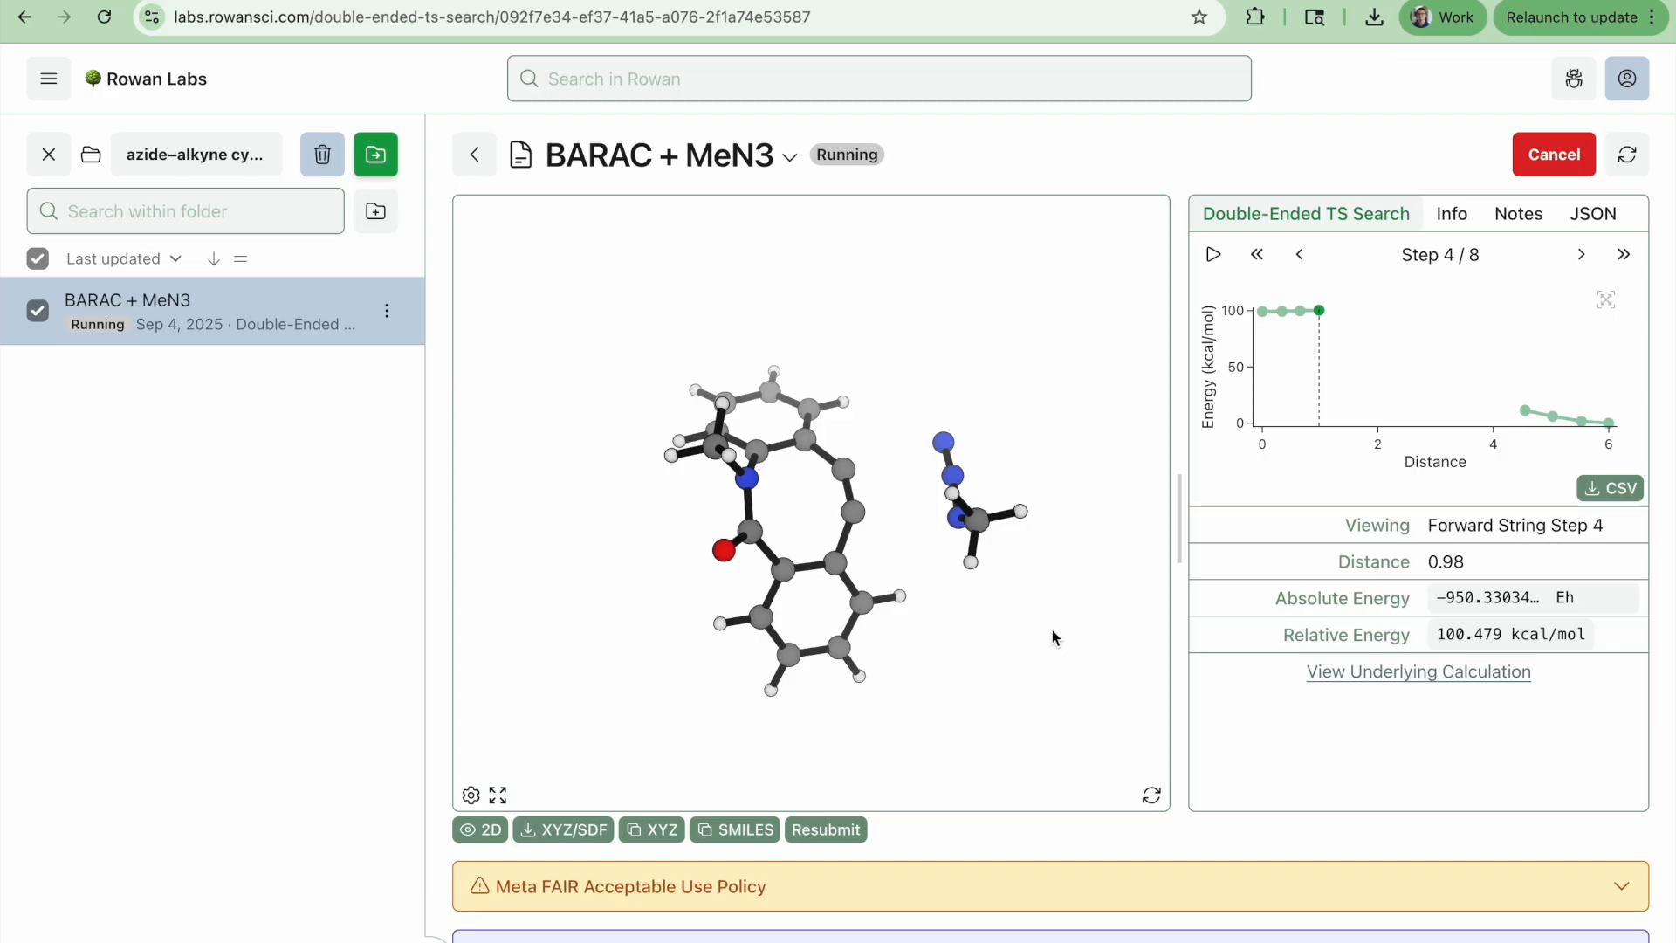
pyautogui.press('Left')
pyautogui.press('Left')
pyautogui.press('Left')
pyautogui.moveTo(1052, 630); pyautogui.dragTo(1040, 569)
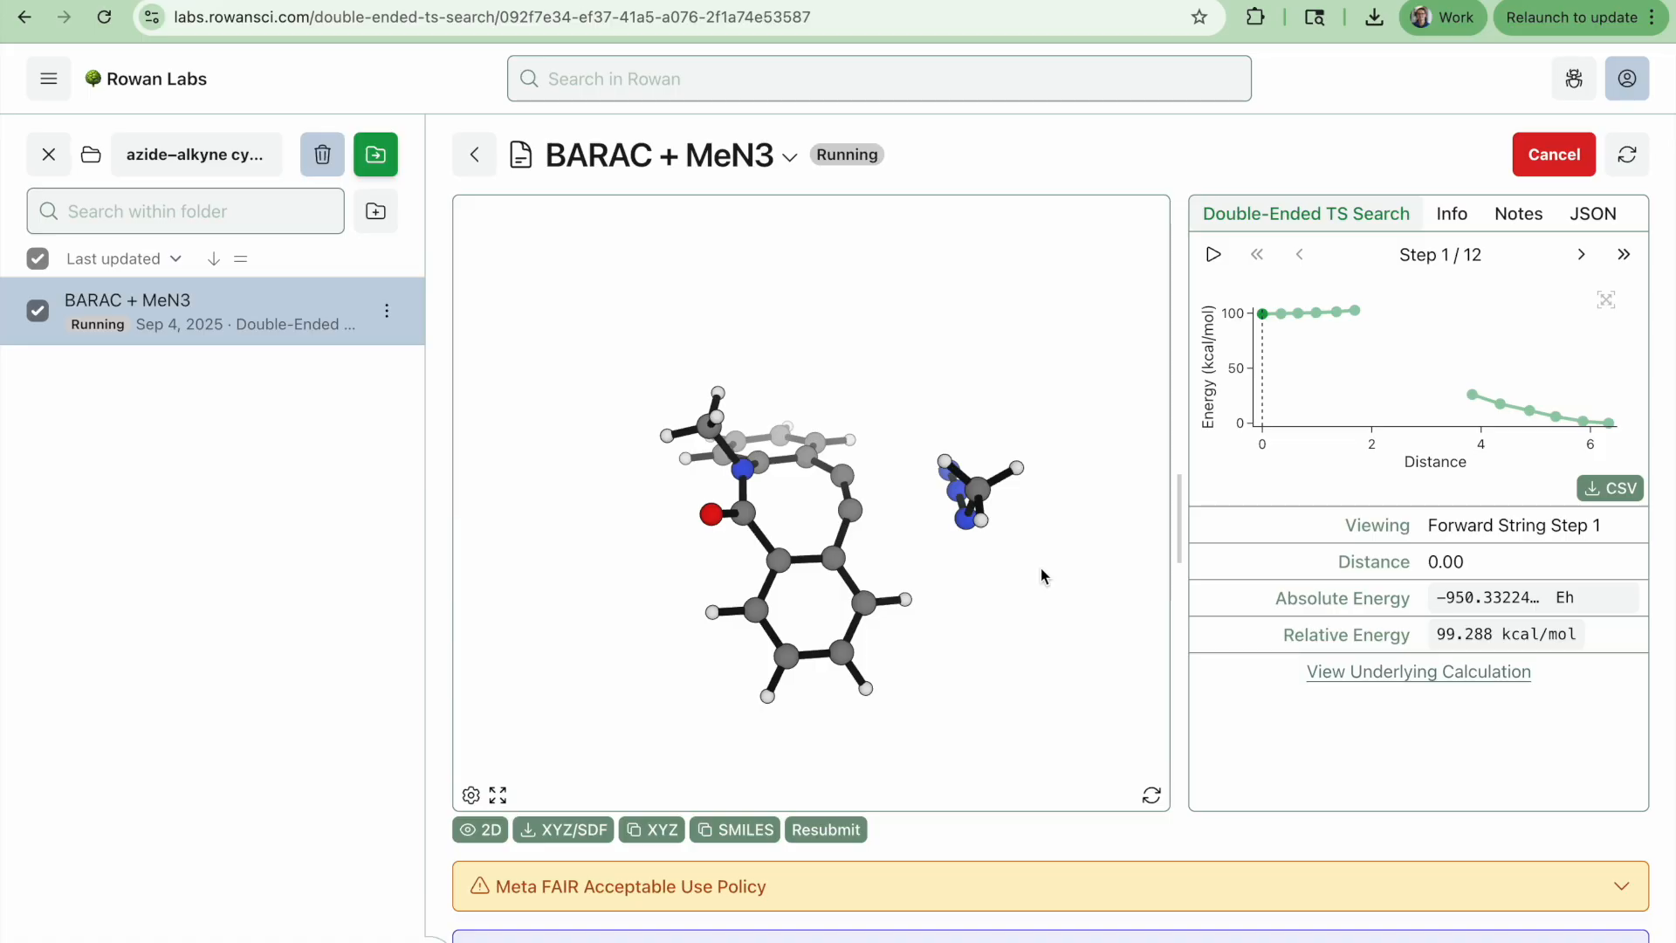
# Step through the newly added string frames as the search continues
pyautogui.press('Right')
pyautogui.press('Right')
pyautogui.press('Right')
pyautogui.press('Right')
pyautogui.press('Right')
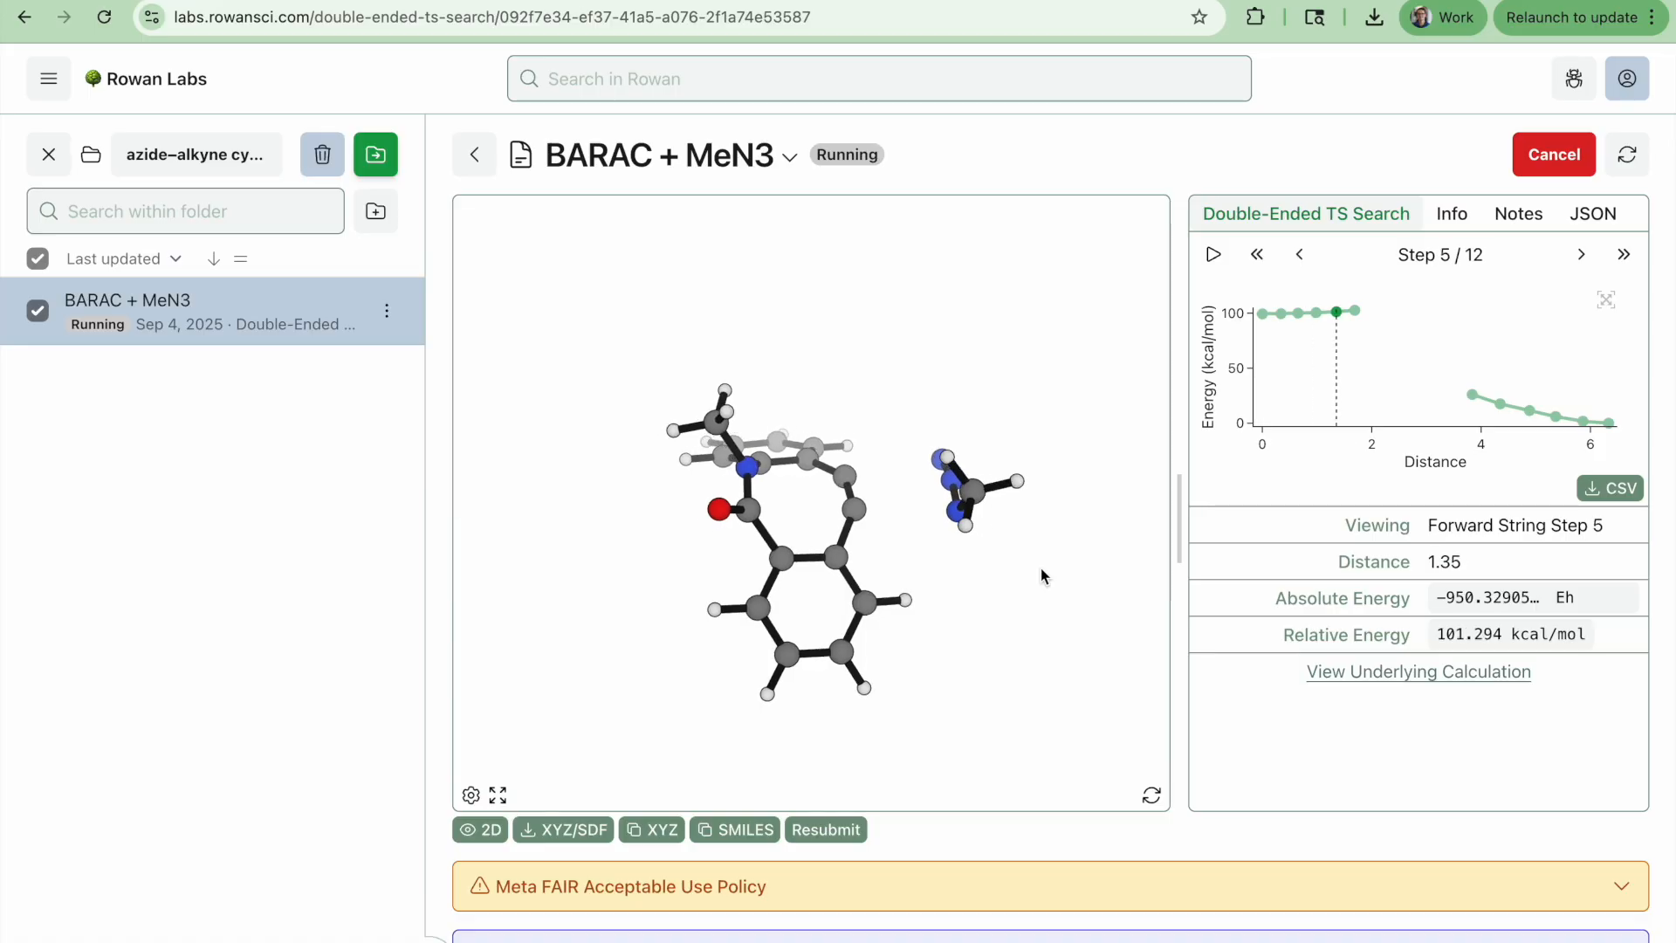
pyautogui.press('Left')
pyautogui.press('Left')
pyautogui.press('Left')
pyautogui.press('Left')
pyautogui.press('Left')
pyautogui.press('Right')
pyautogui.press('Right')
pyautogui.press('Right')
pyautogui.press('Right')
pyautogui.press('Right')
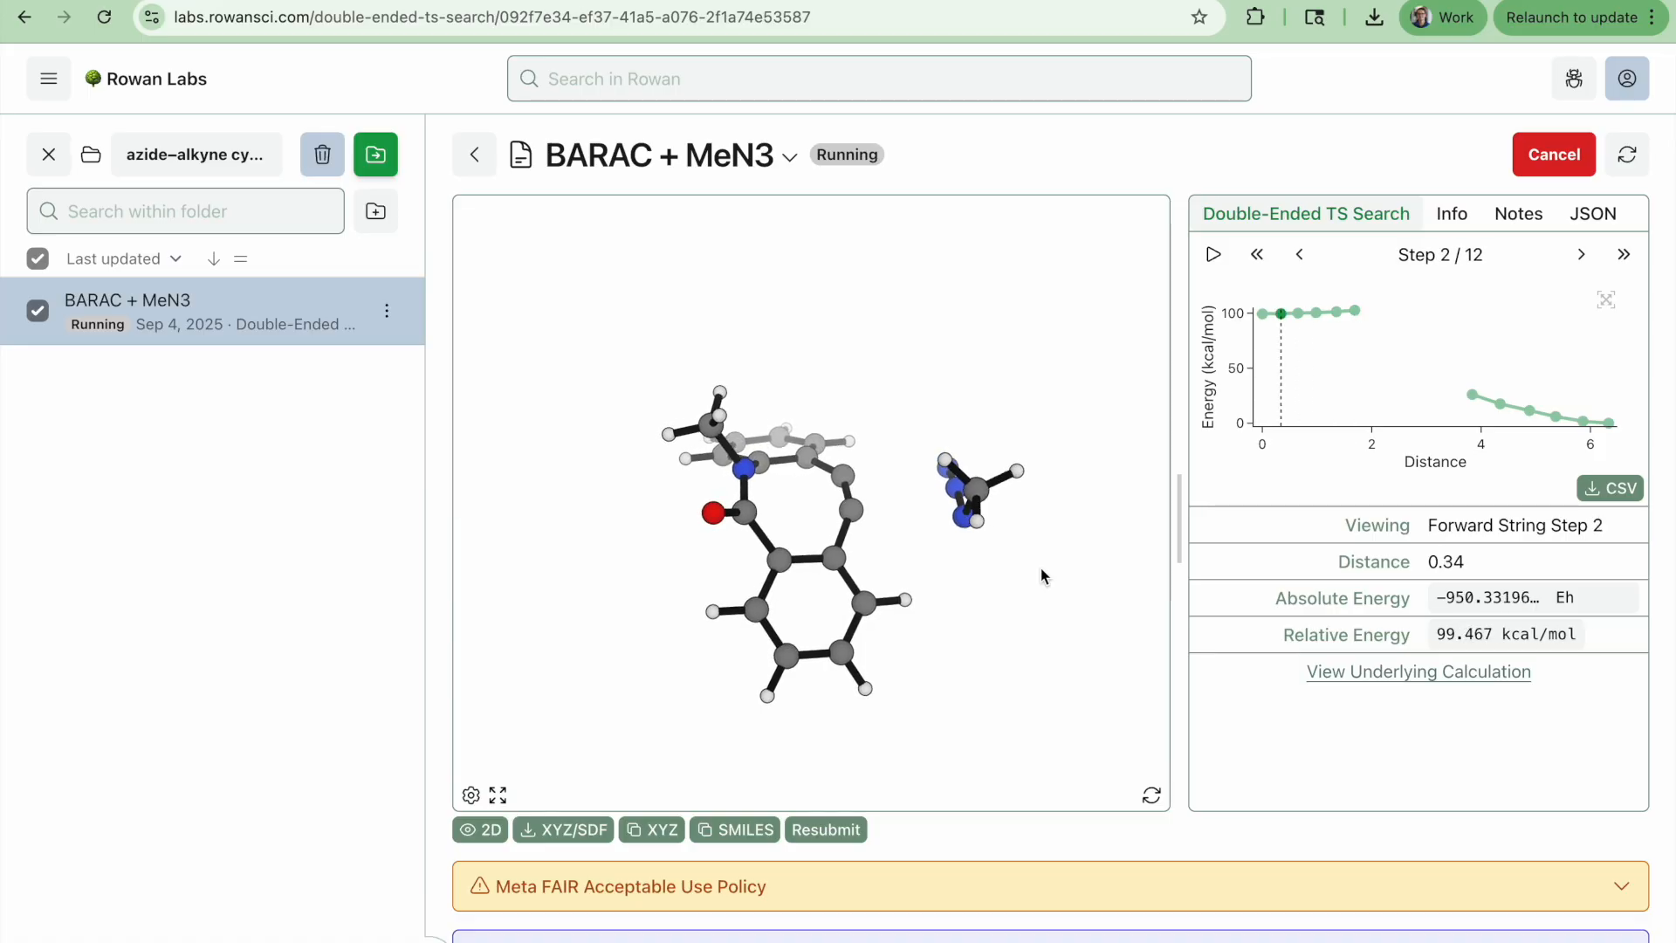
pyautogui.press('Left')
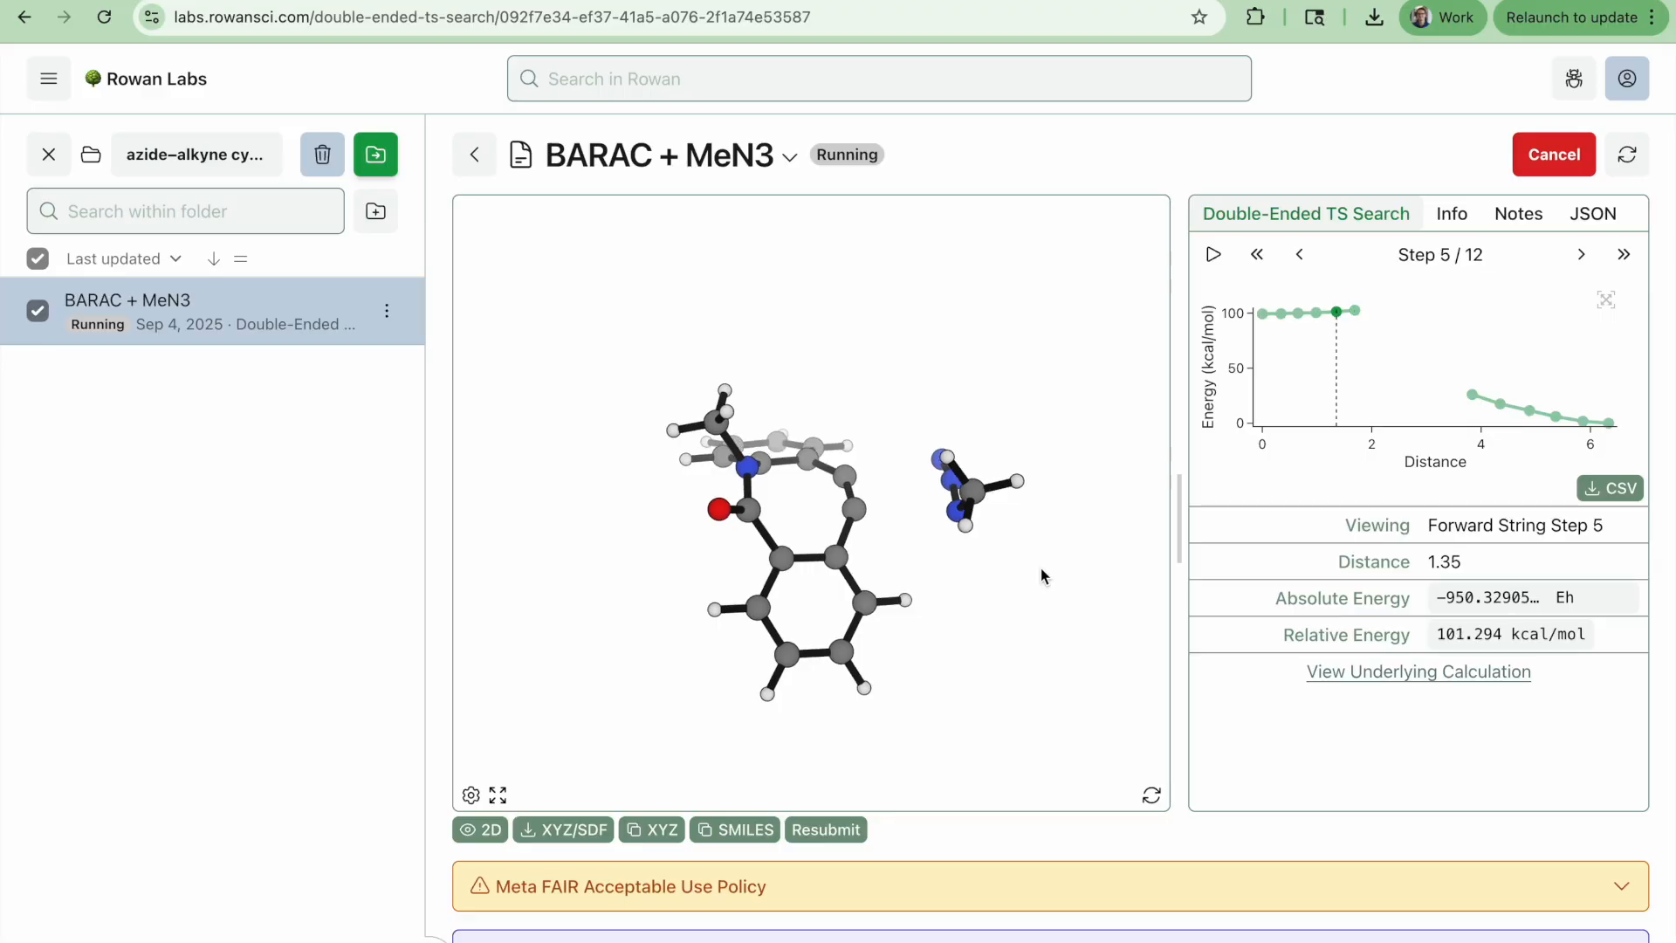
pyautogui.press('Left')
pyautogui.press('Left')
pyautogui.press('Left')
pyautogui.press('Left')
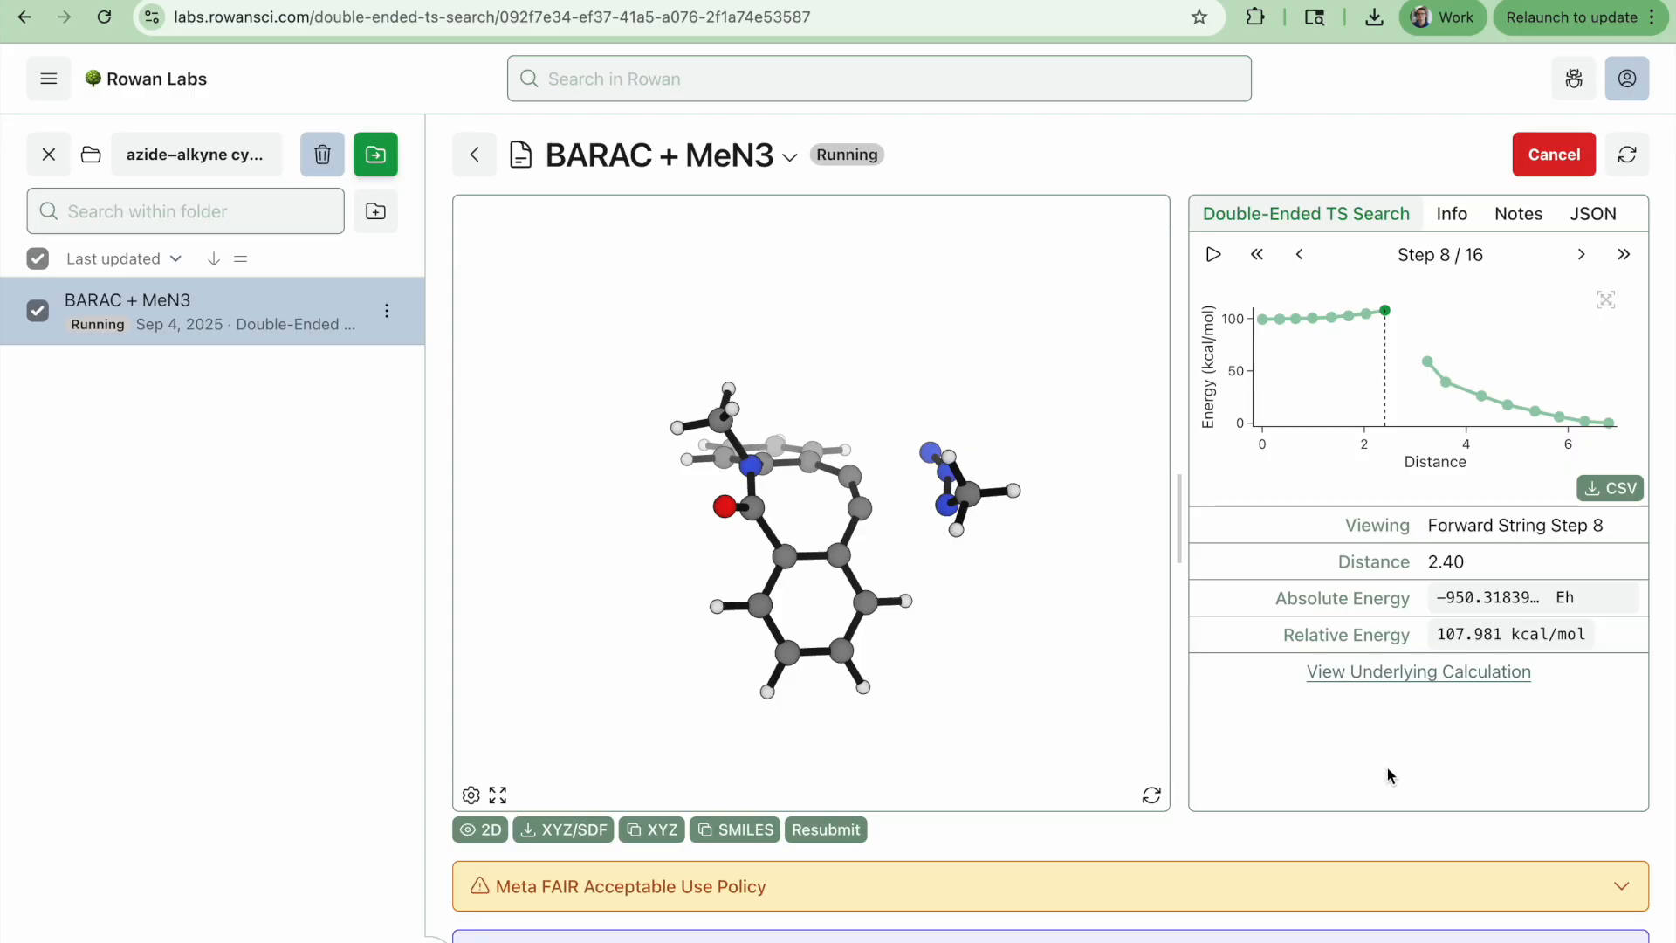
pyautogui.scroll(5, 1030, 617)
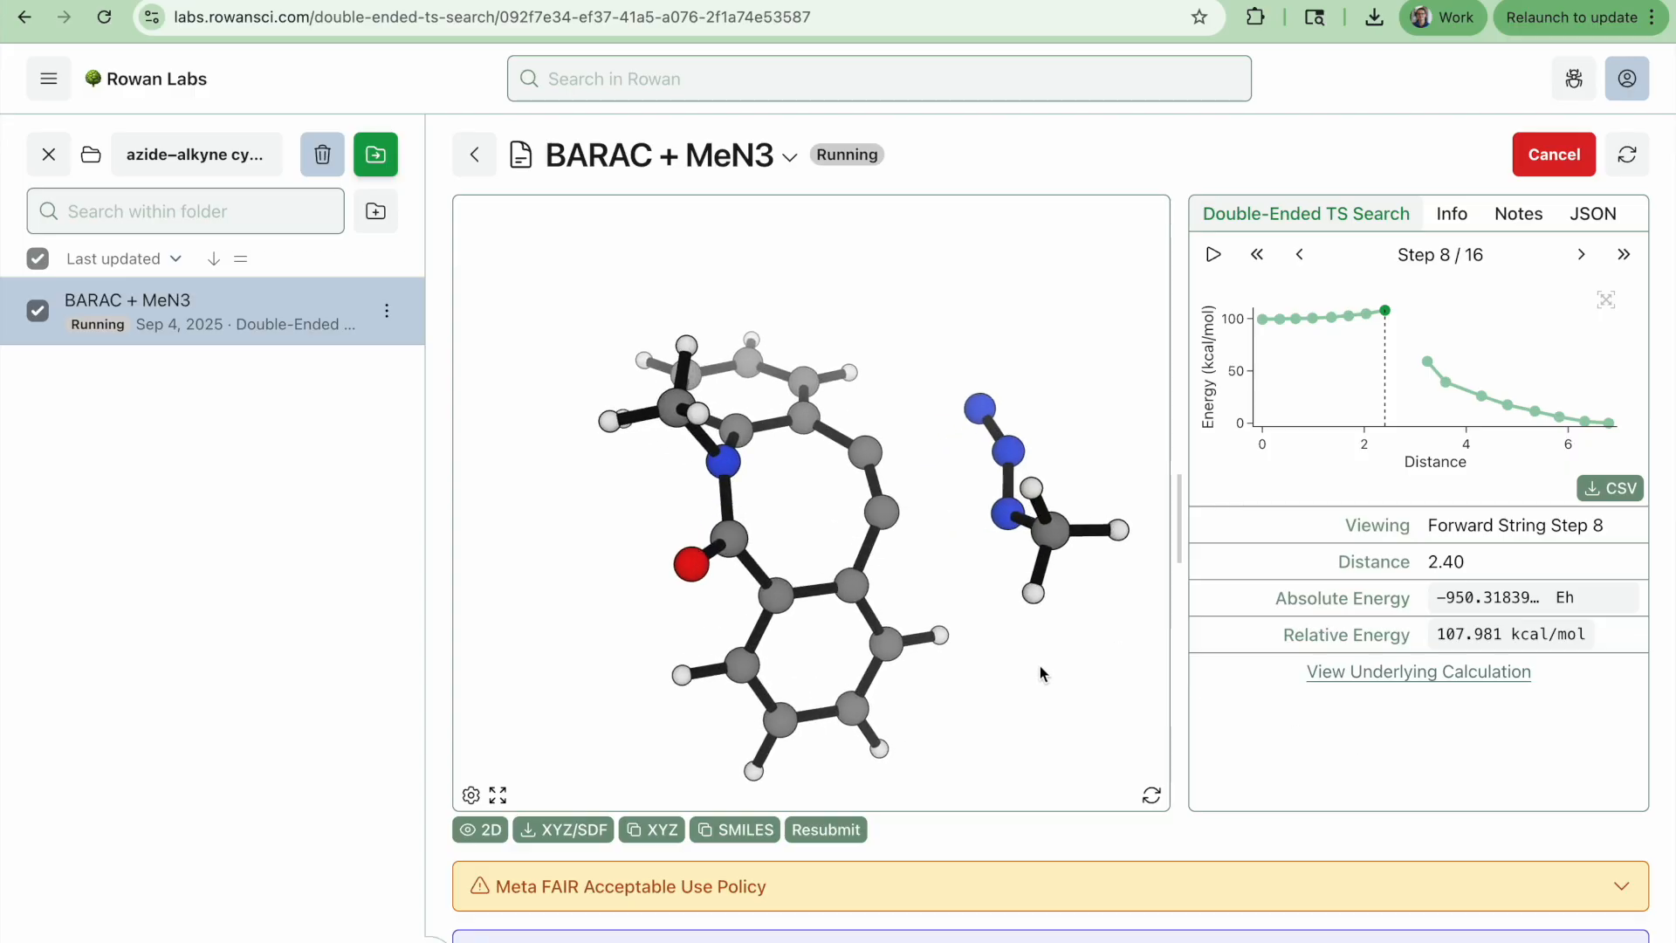
pyautogui.moveTo(992, 599); pyautogui.dragTo(1069, 676)
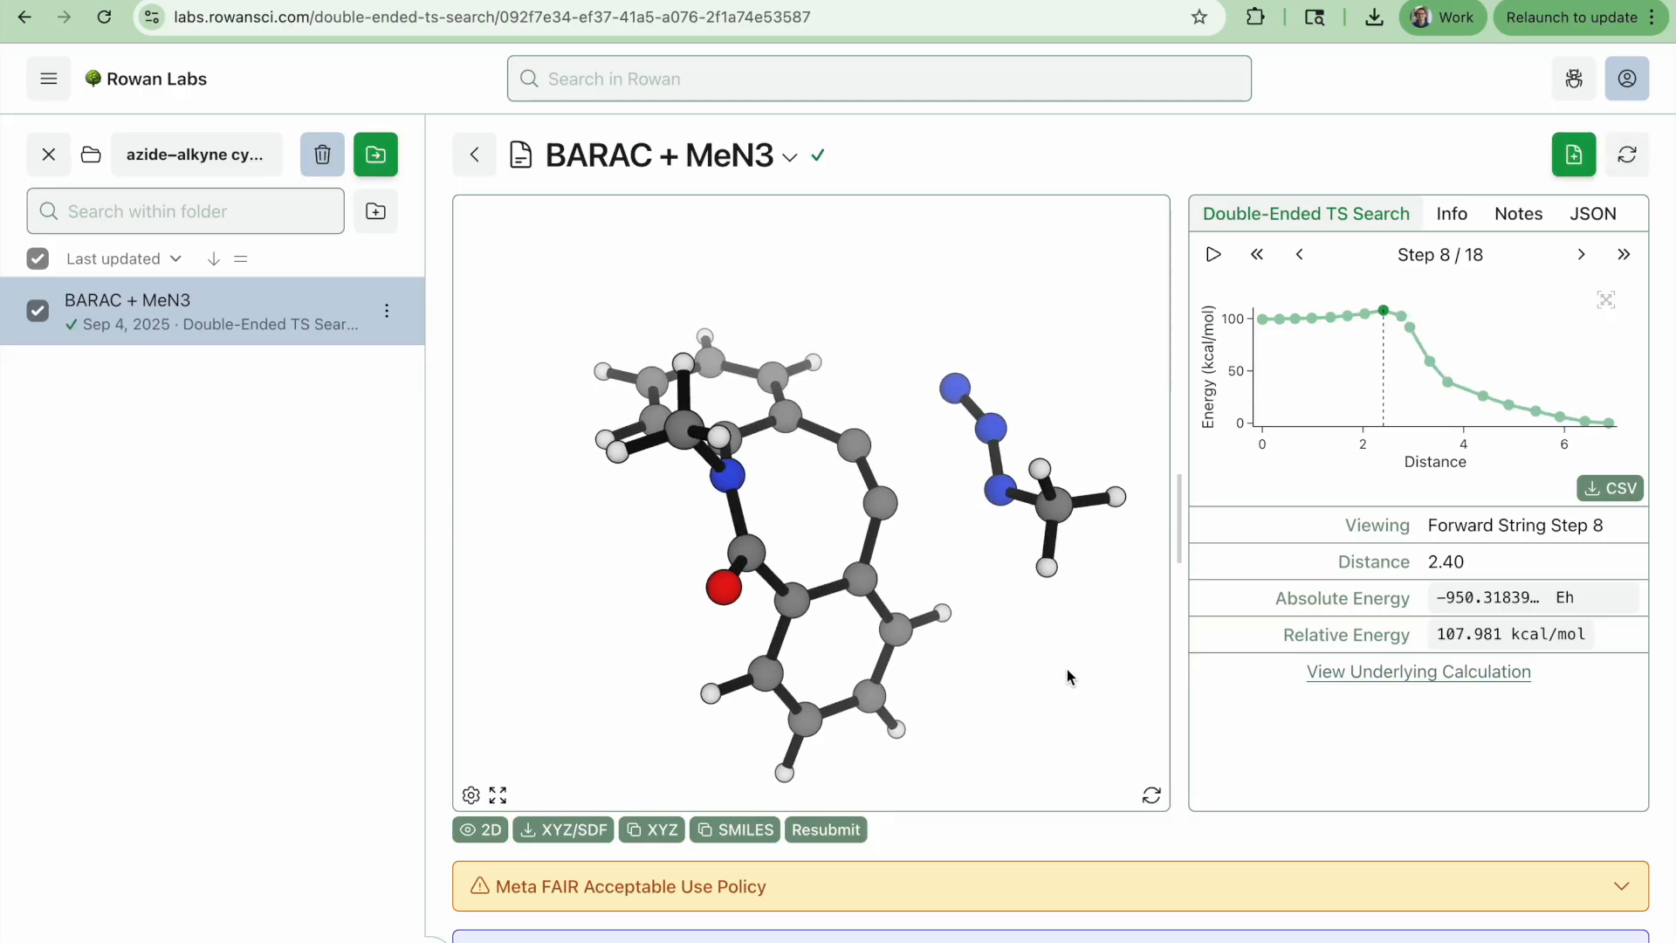
# Step through the finished path's frames around the highest-energy point and rotate the structure to examine it
pyautogui.press('Right')
pyautogui.press('Left')
pyautogui.press('Left')
pyautogui.press('Left')
pyautogui.press('Right')
pyautogui.press('Right')
pyautogui.press('Right')
pyautogui.press('Right')
pyautogui.press('Left')
pyautogui.press('Left')
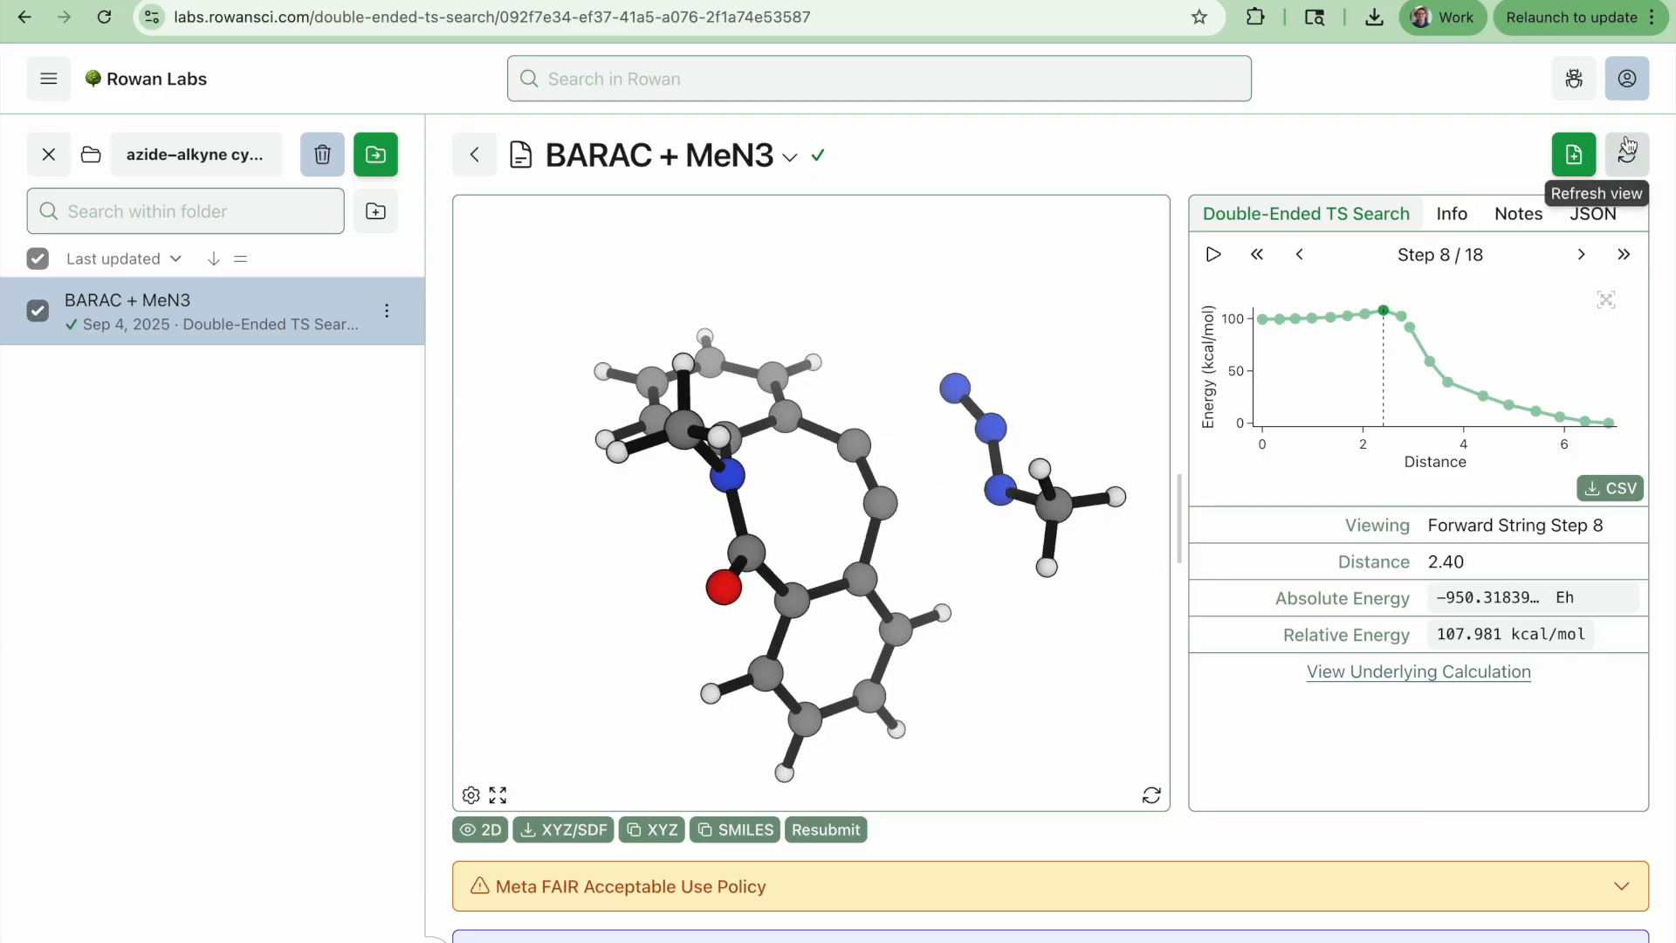
pyautogui.press('Left')
pyautogui.press('Left')
pyautogui.press('Left')
pyautogui.press('Left')
pyautogui.press('Left')
pyautogui.press('Left')
pyautogui.press('Left')
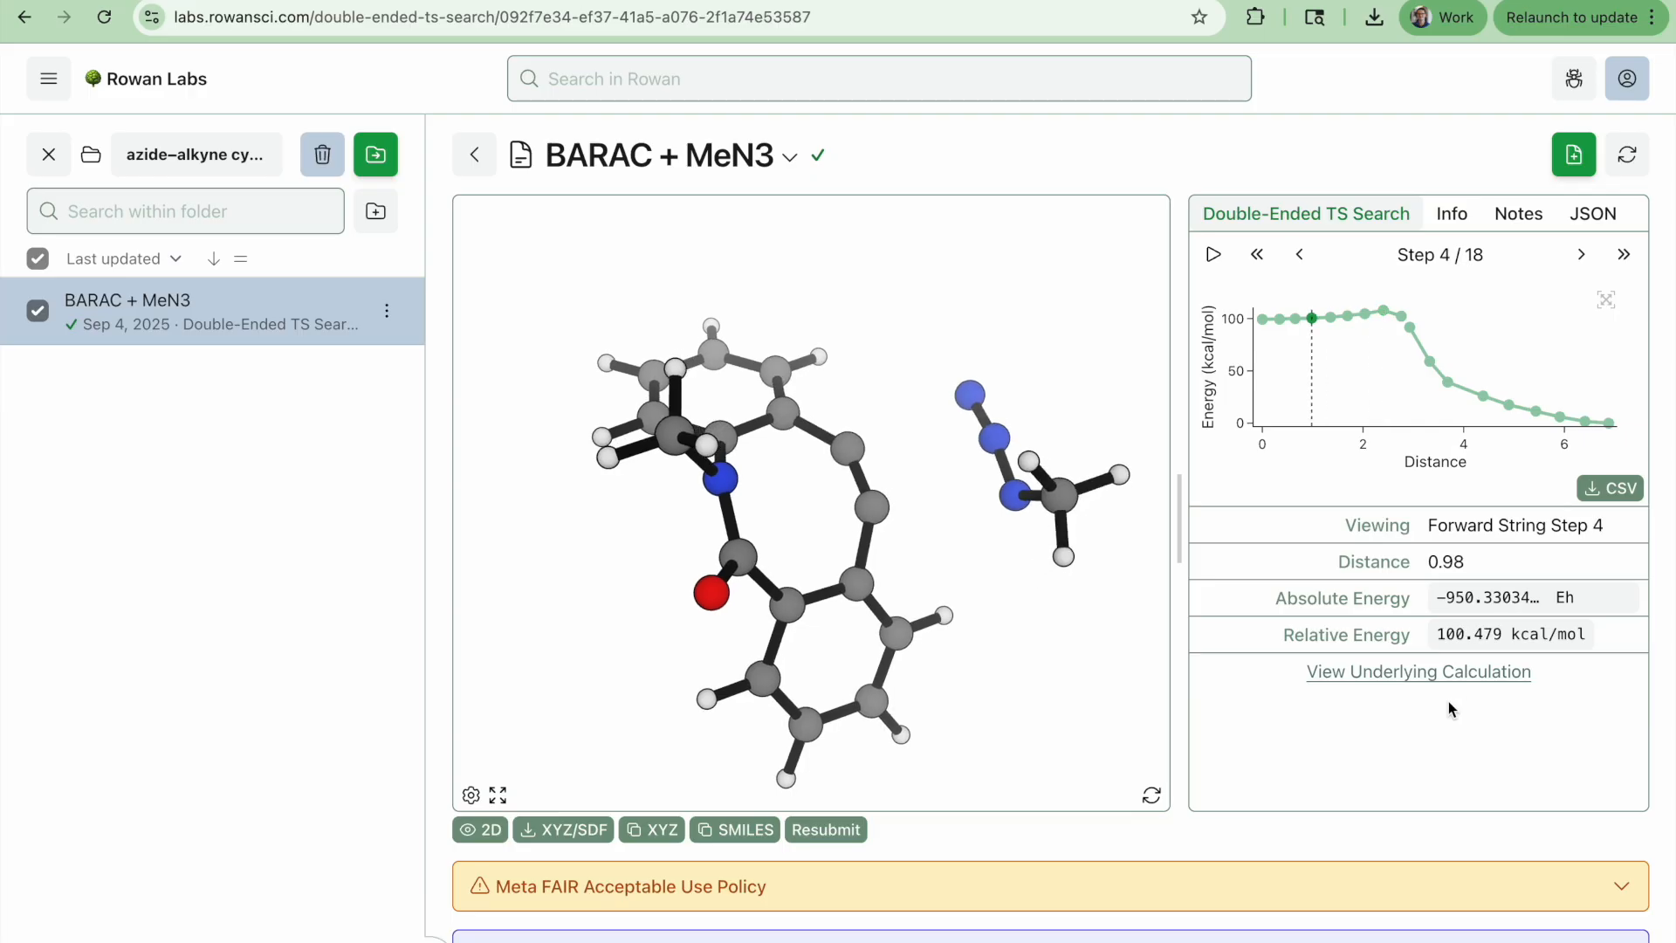
pyautogui.press('Right')
pyautogui.press('Right')
pyautogui.press('Right')
pyautogui.press('Right')
pyautogui.press('Right')
pyautogui.press('Right')
pyautogui.press('Right')
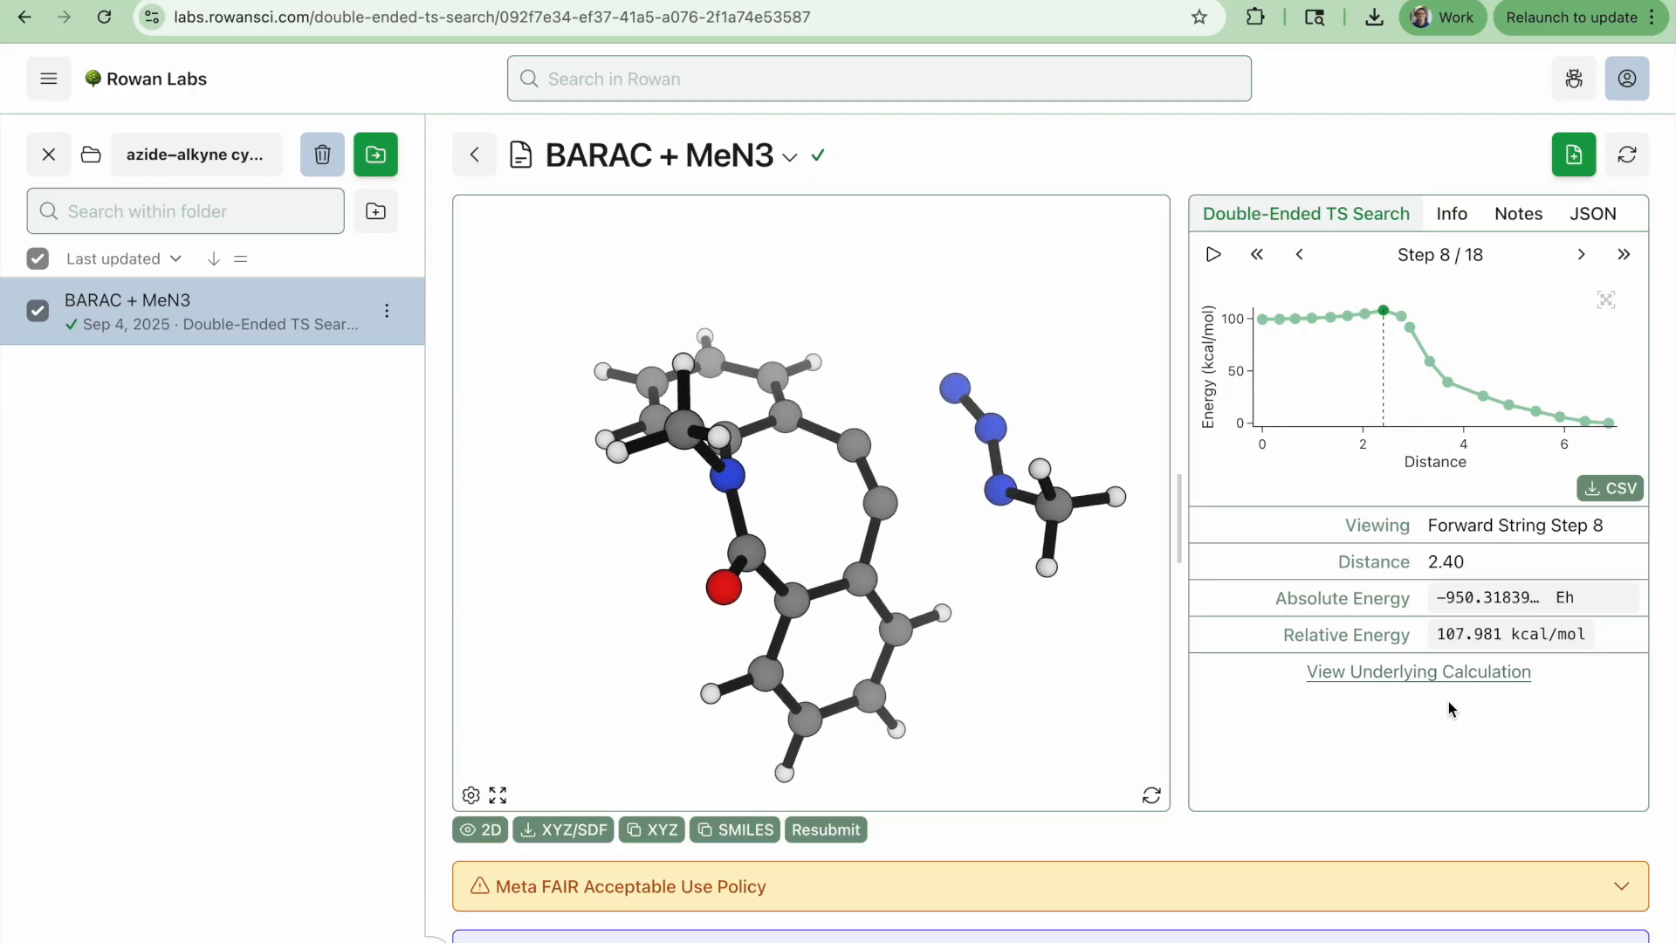
pyautogui.press('Right')
pyautogui.press('Right')
pyautogui.press('Right')
pyautogui.press('Right')
pyautogui.press('Right')
pyautogui.press('Right')
pyautogui.press('Left')
pyautogui.press('Left')
pyautogui.press('Left')
pyautogui.press('Left')
pyautogui.press('Left')
pyautogui.press('Right')
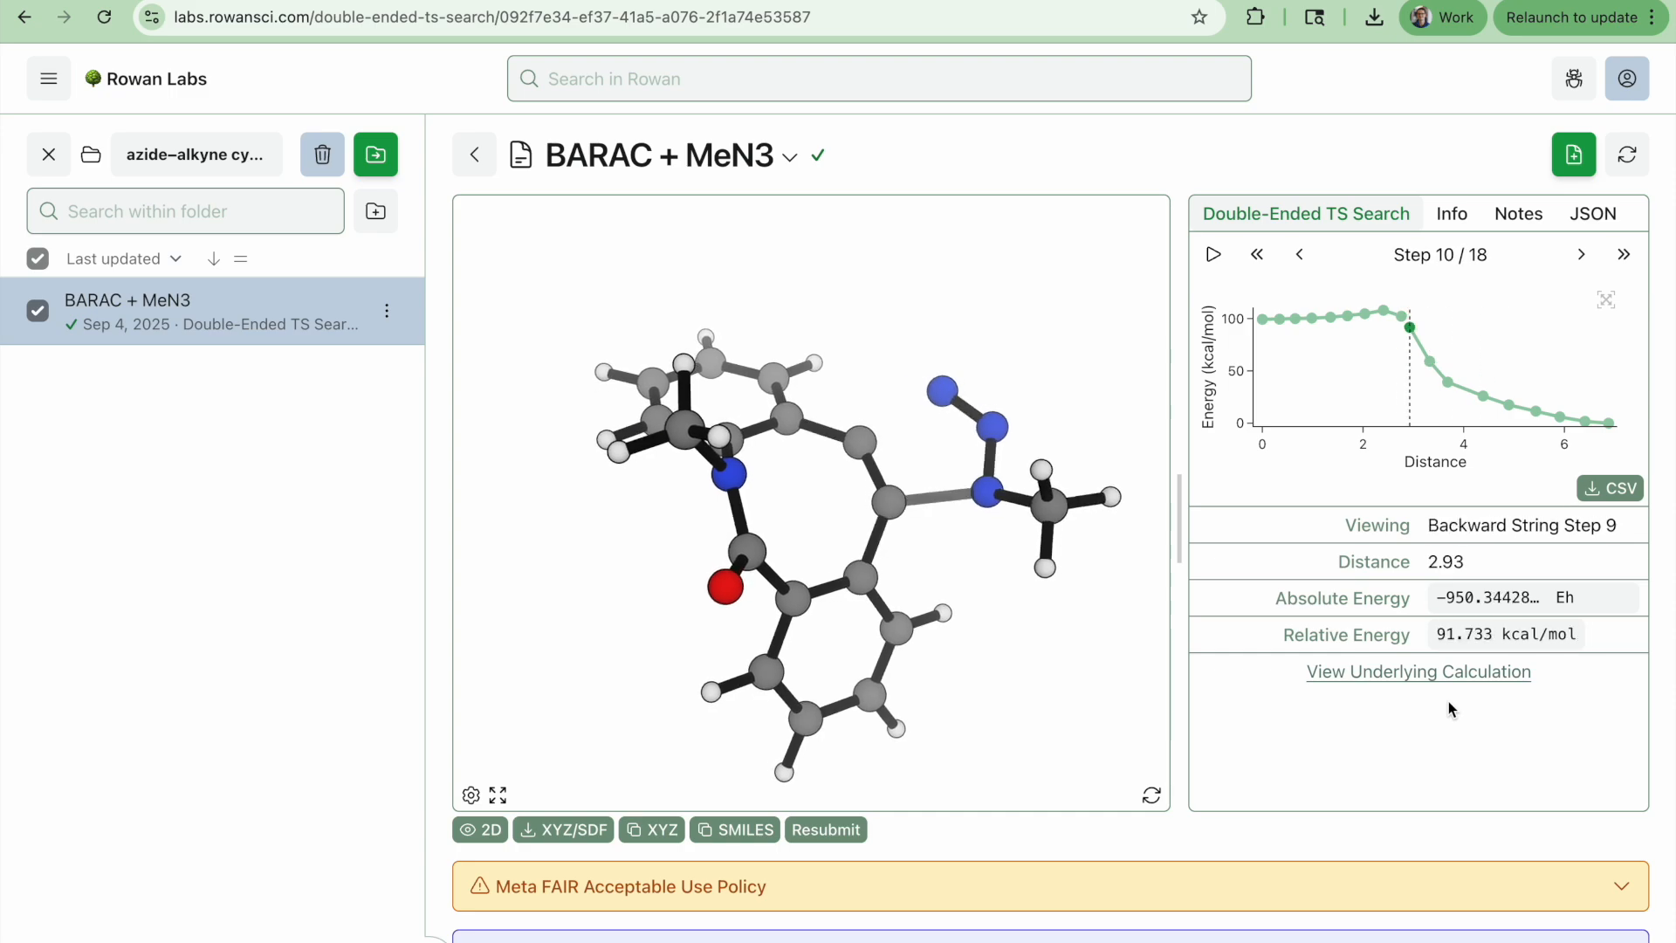
pyautogui.press('Left')
pyautogui.press('Left')
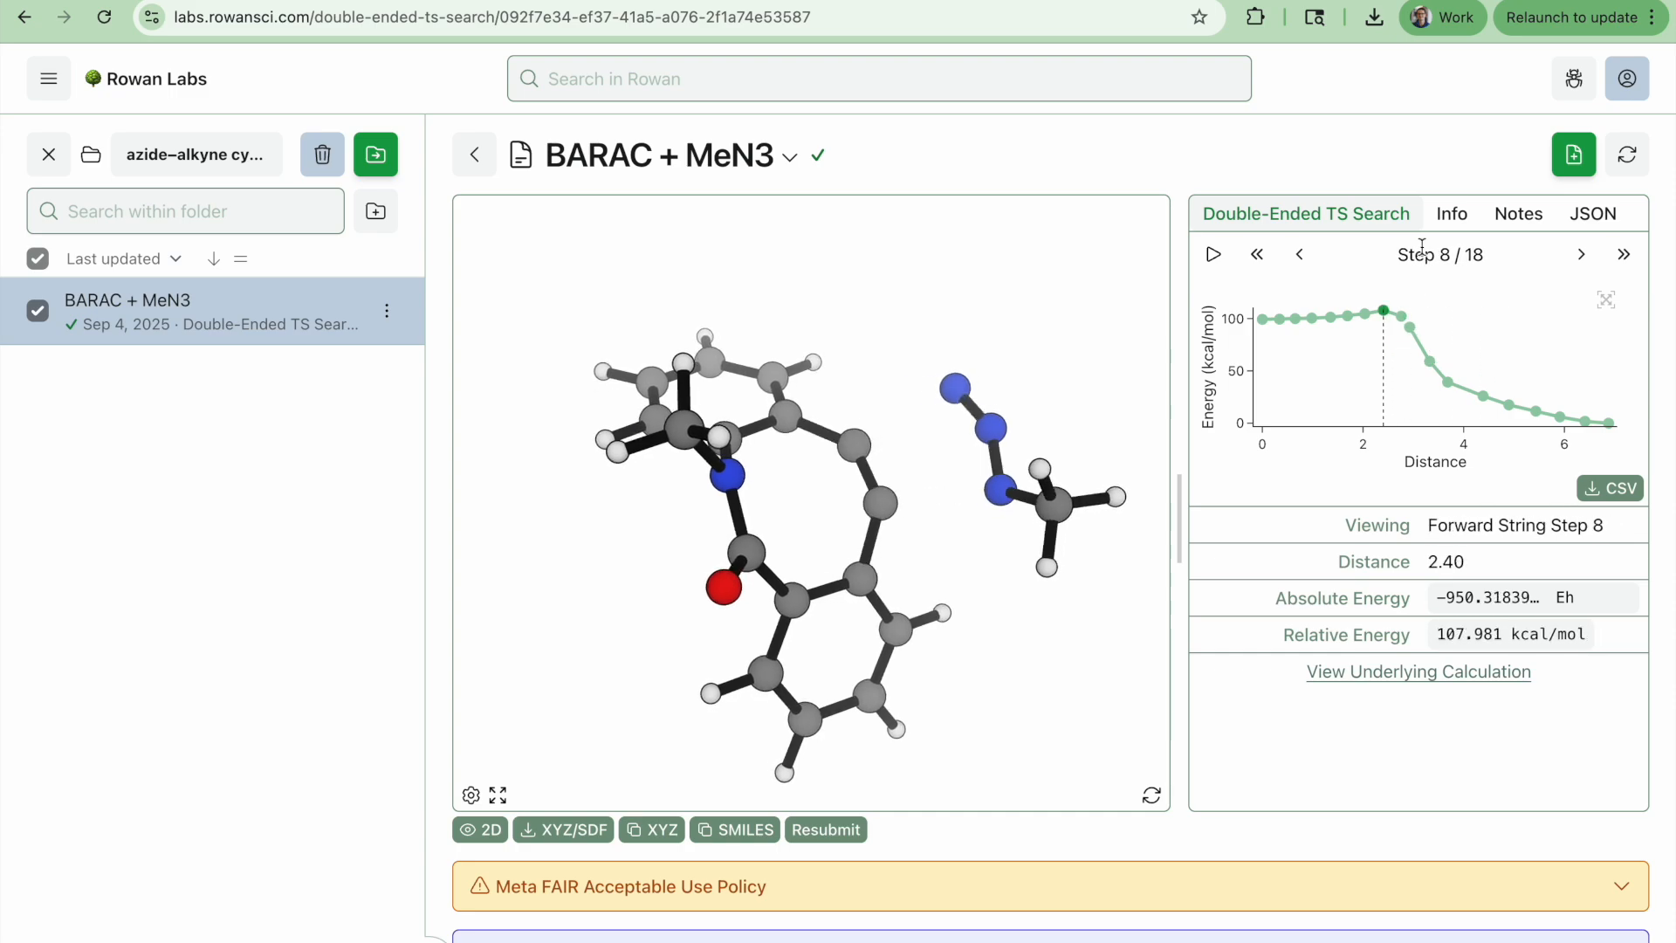
pyautogui.moveTo(1384, 311)
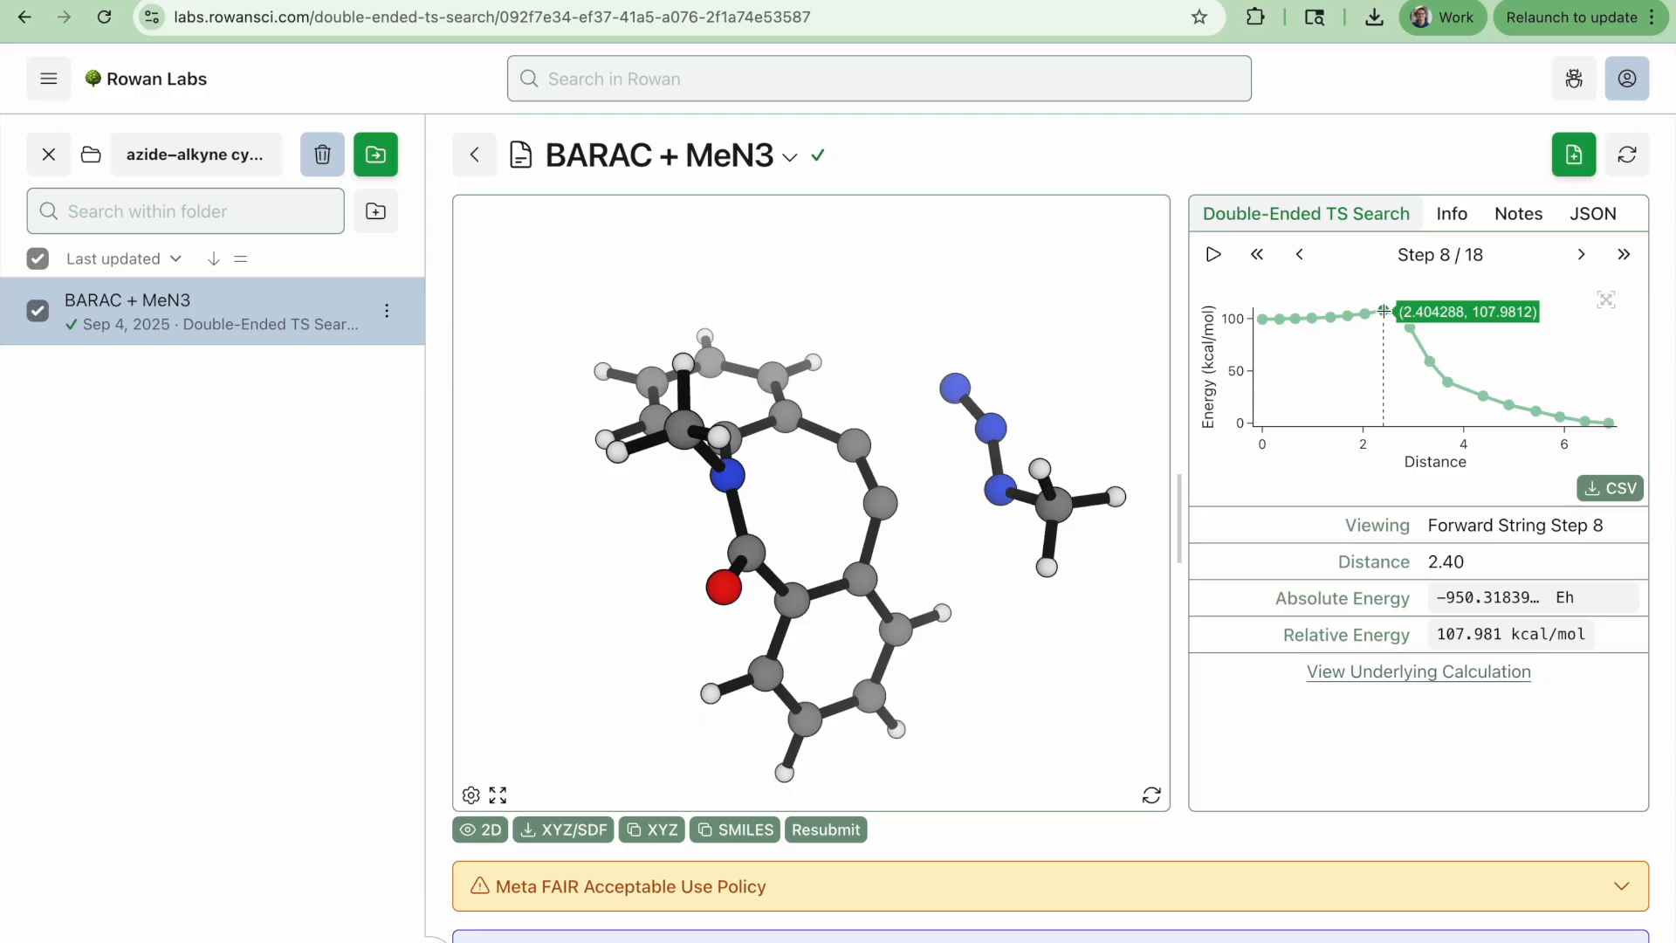
pyautogui.moveTo(1010, 664); pyautogui.dragTo(880, 618)
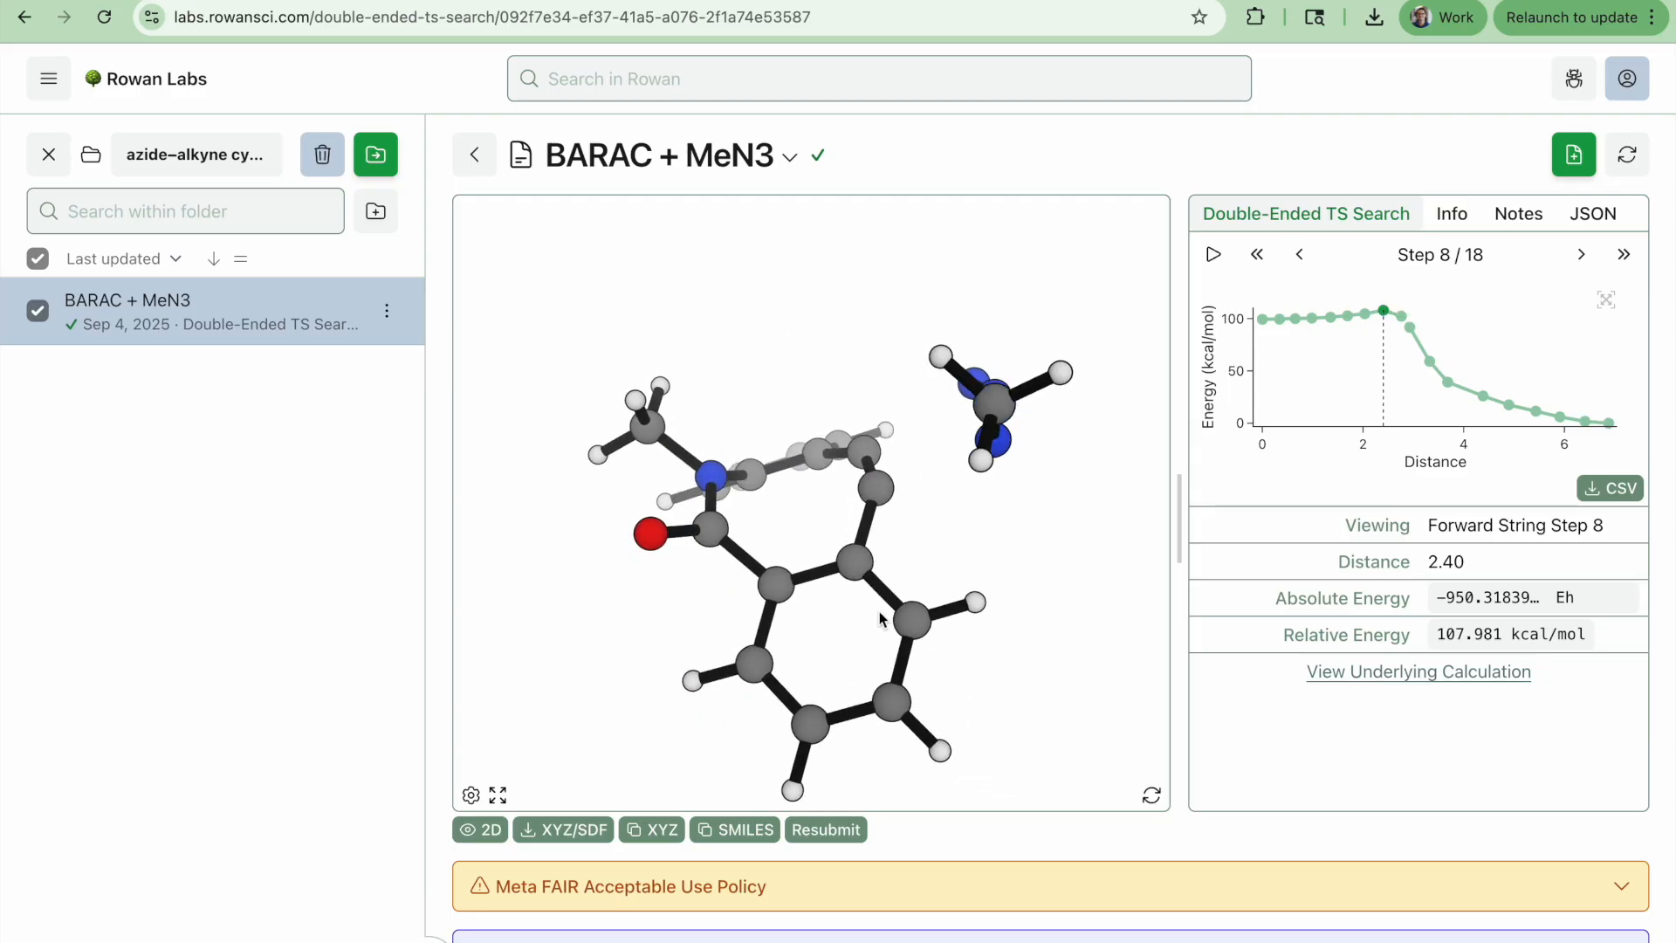
# Resubmit the forward string step 8 structure as a new calculation with Optimize (TS) and Frequencies tasks
pyautogui.moveTo(1112, 585); pyautogui.dragTo(997, 243)
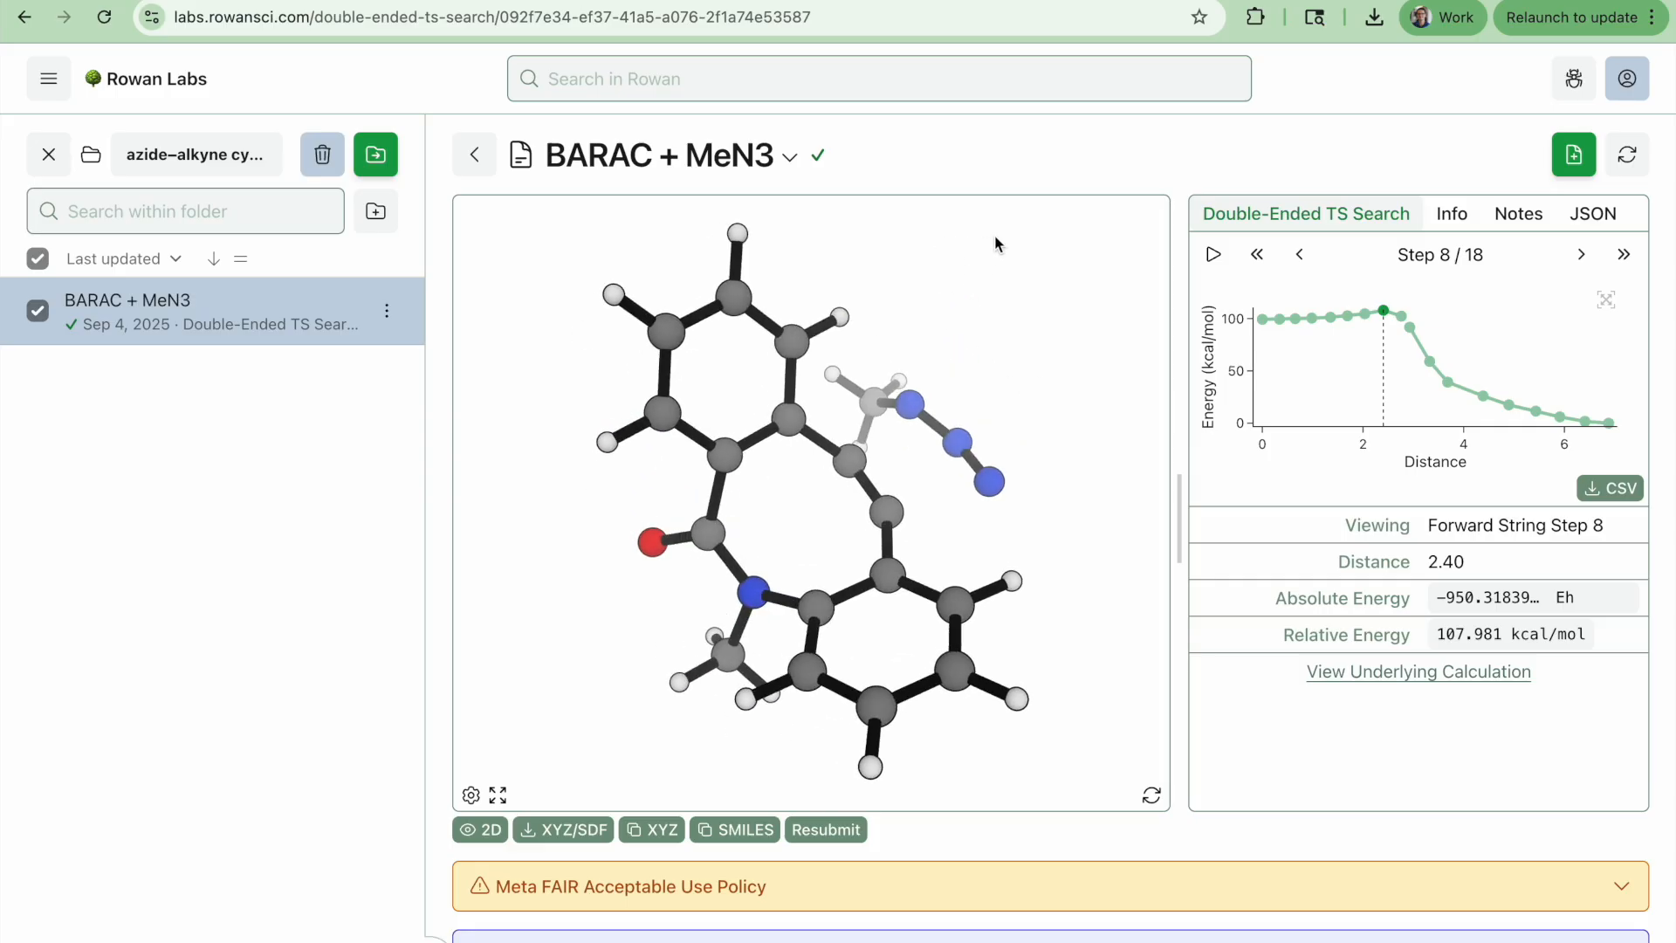
pyautogui.click(847, 834)
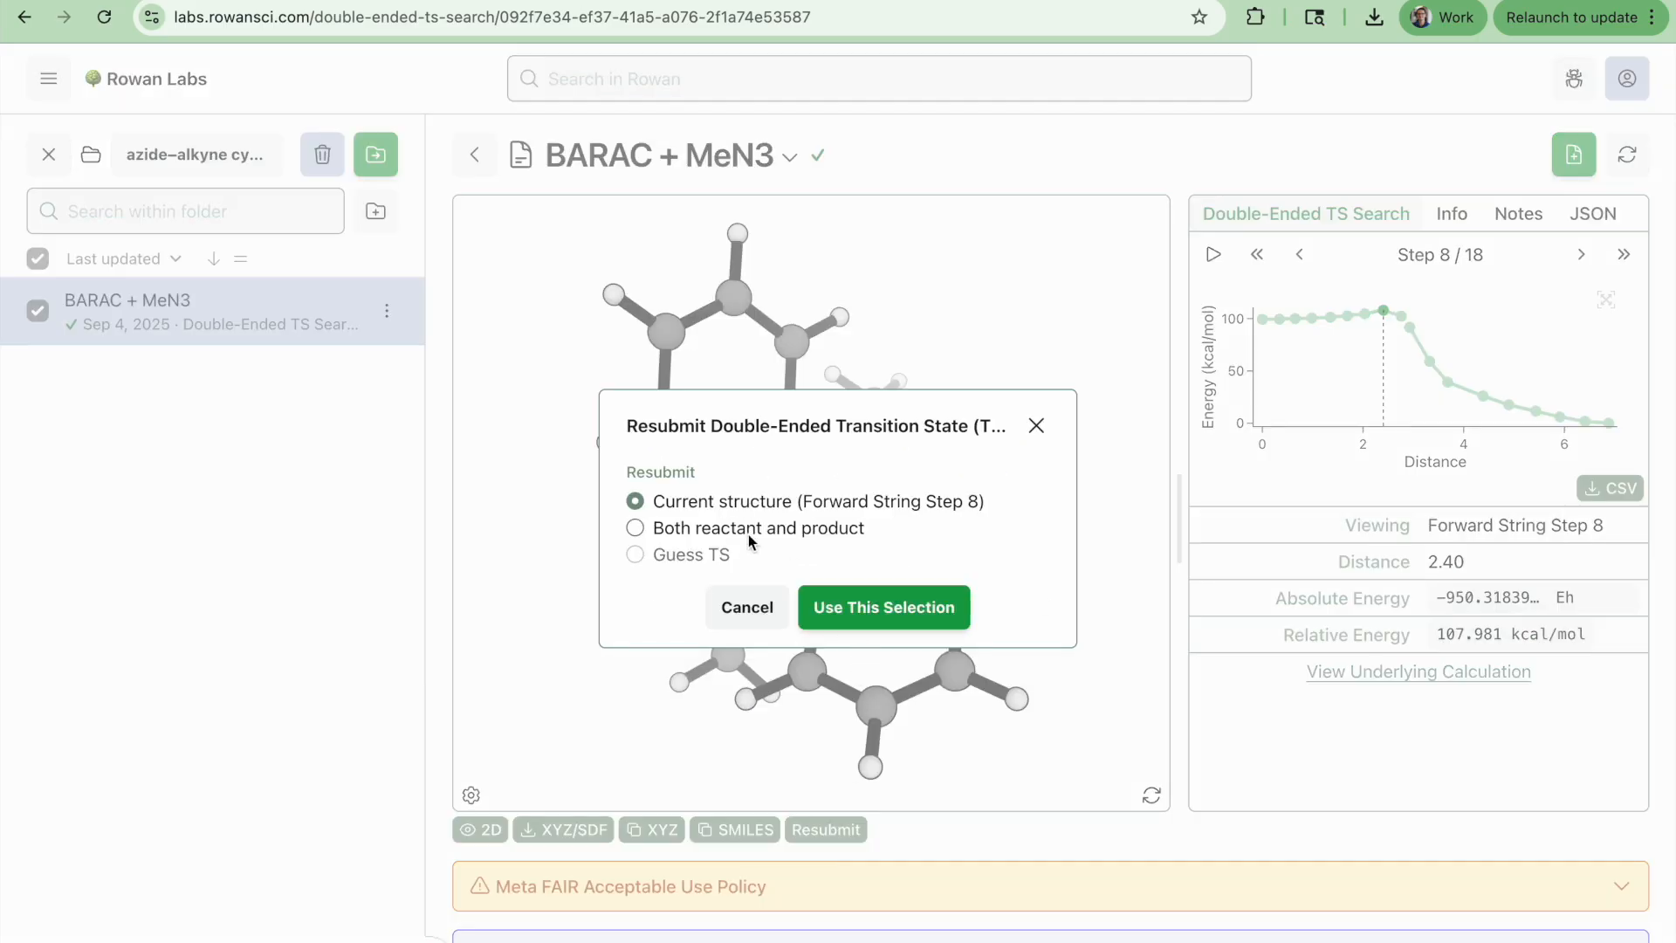
pyautogui.click(870, 606)
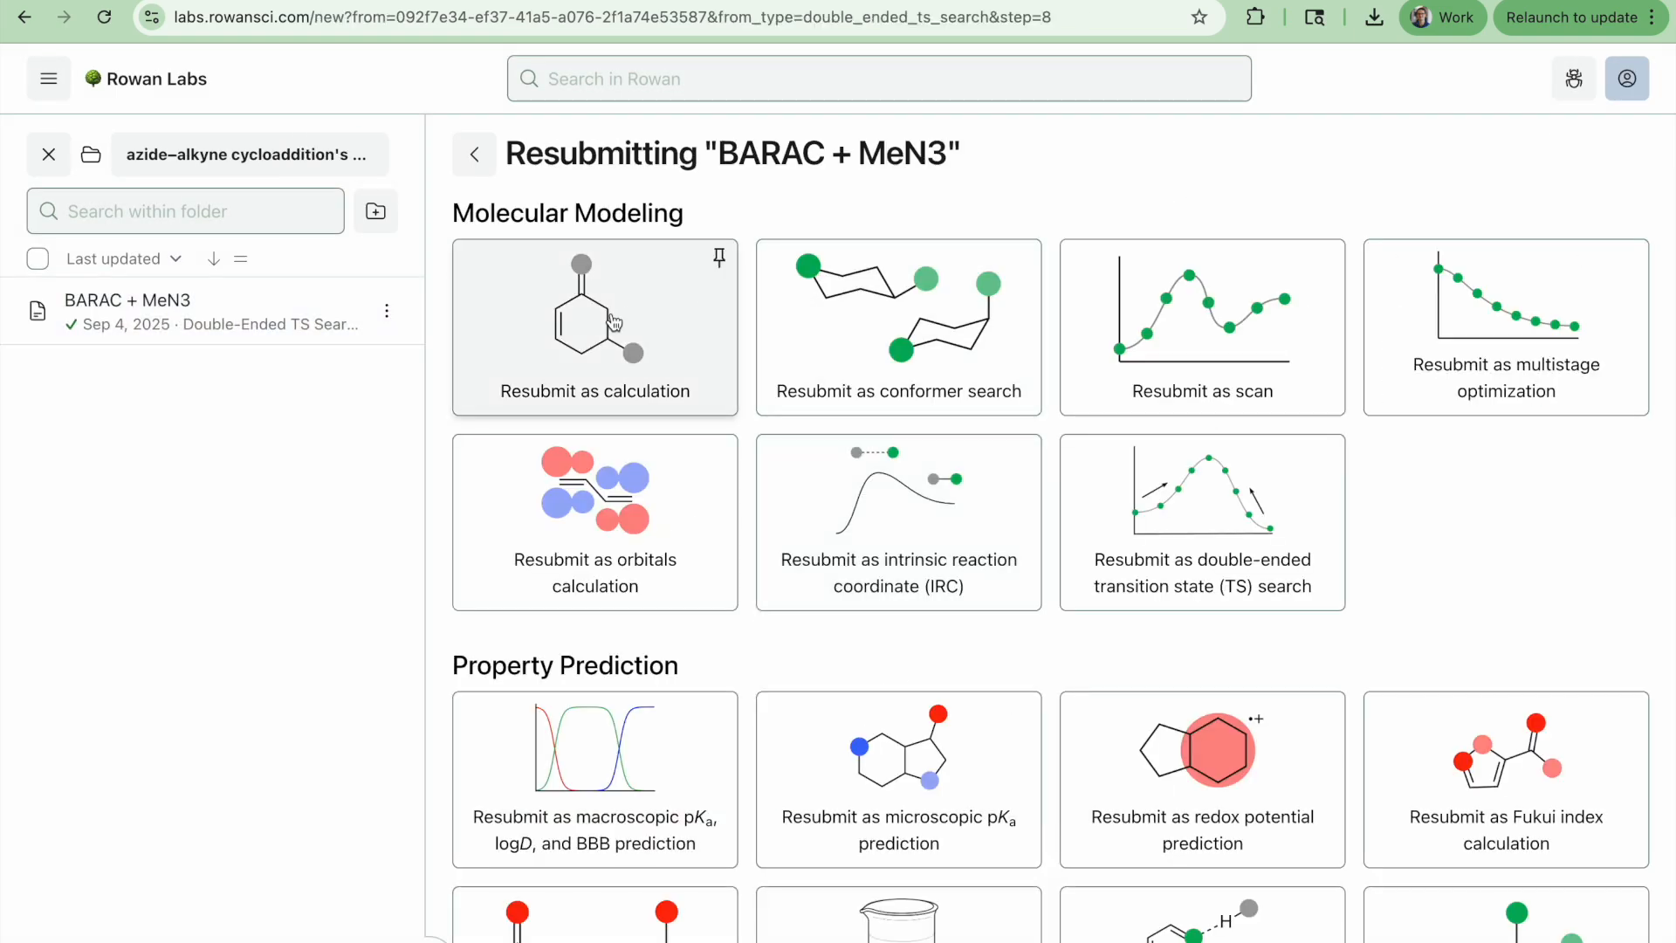
pyautogui.click(614, 323)
pyautogui.click(1204, 597)
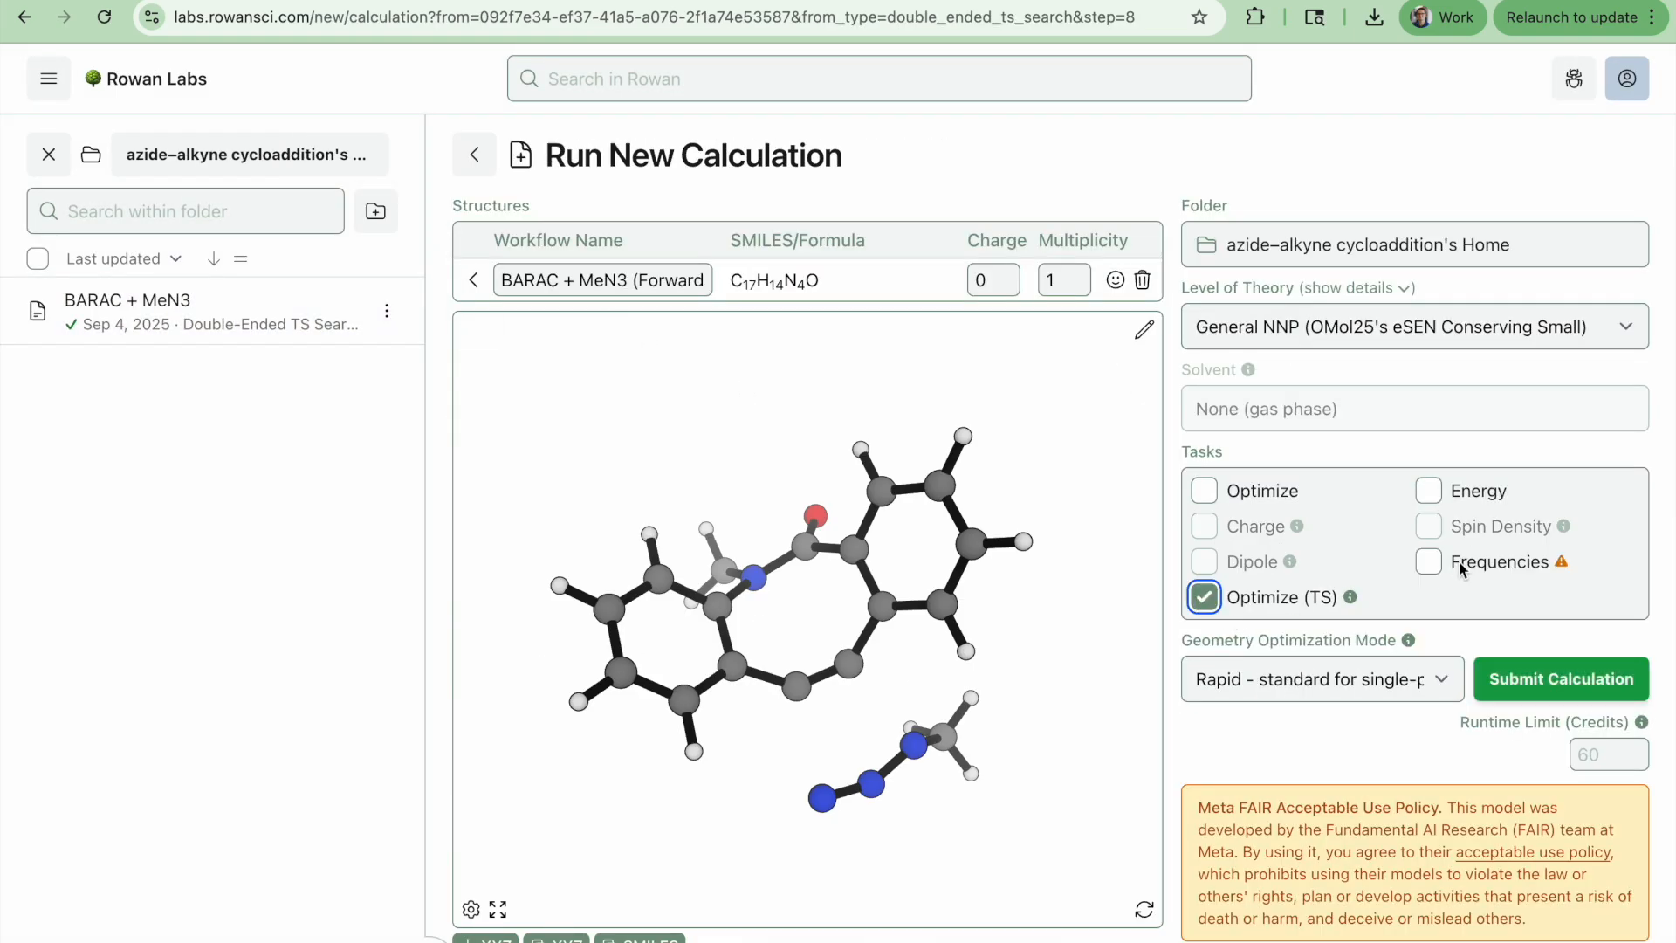
pyautogui.click(1428, 563)
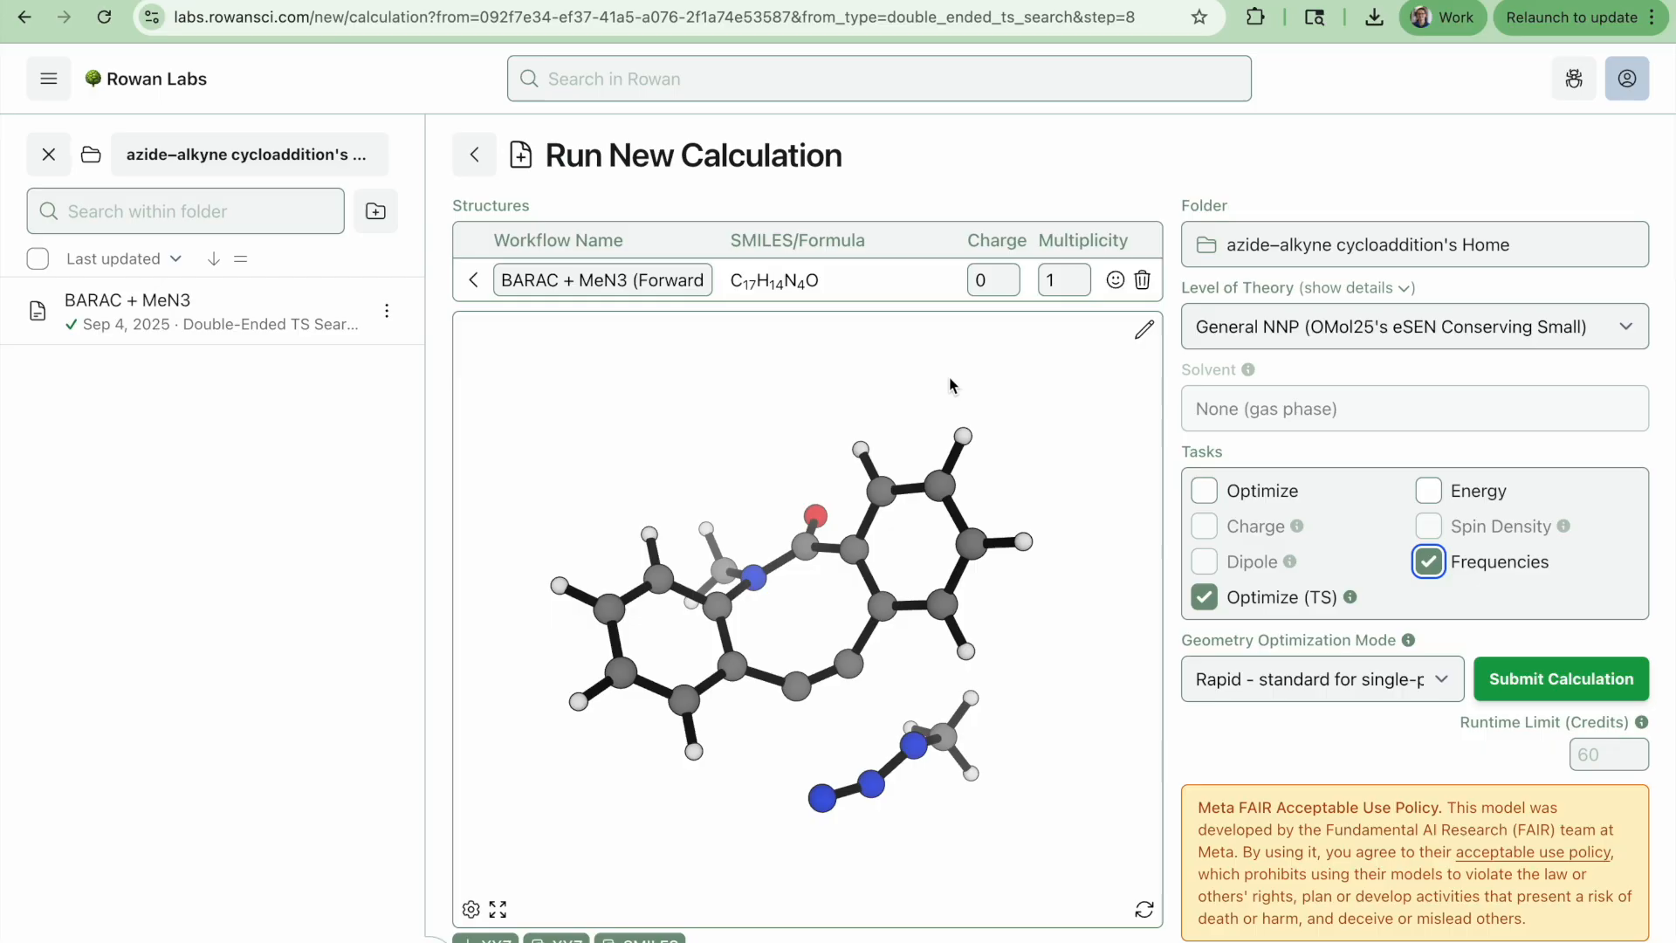
# Name the calculation workflow "TS from FSM" and submit it
pyautogui.click(566, 273)
pyautogui.hotkey('ctrl', 'a')
pyautogui.write('TS from FSM')
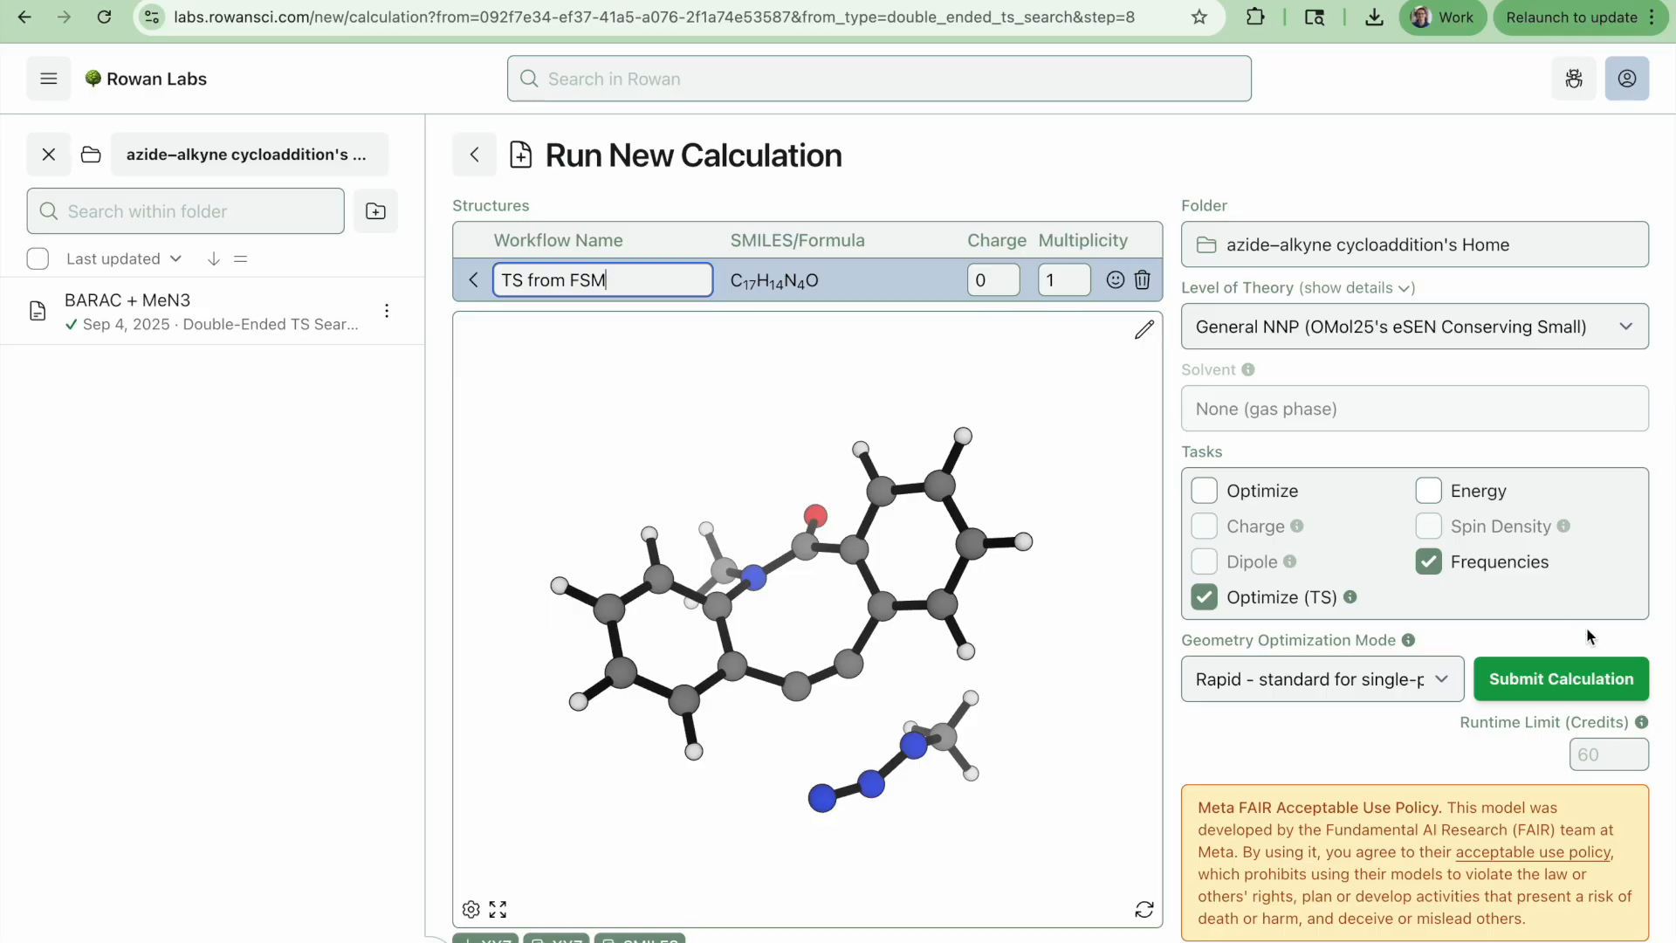
pyautogui.click(1604, 687)
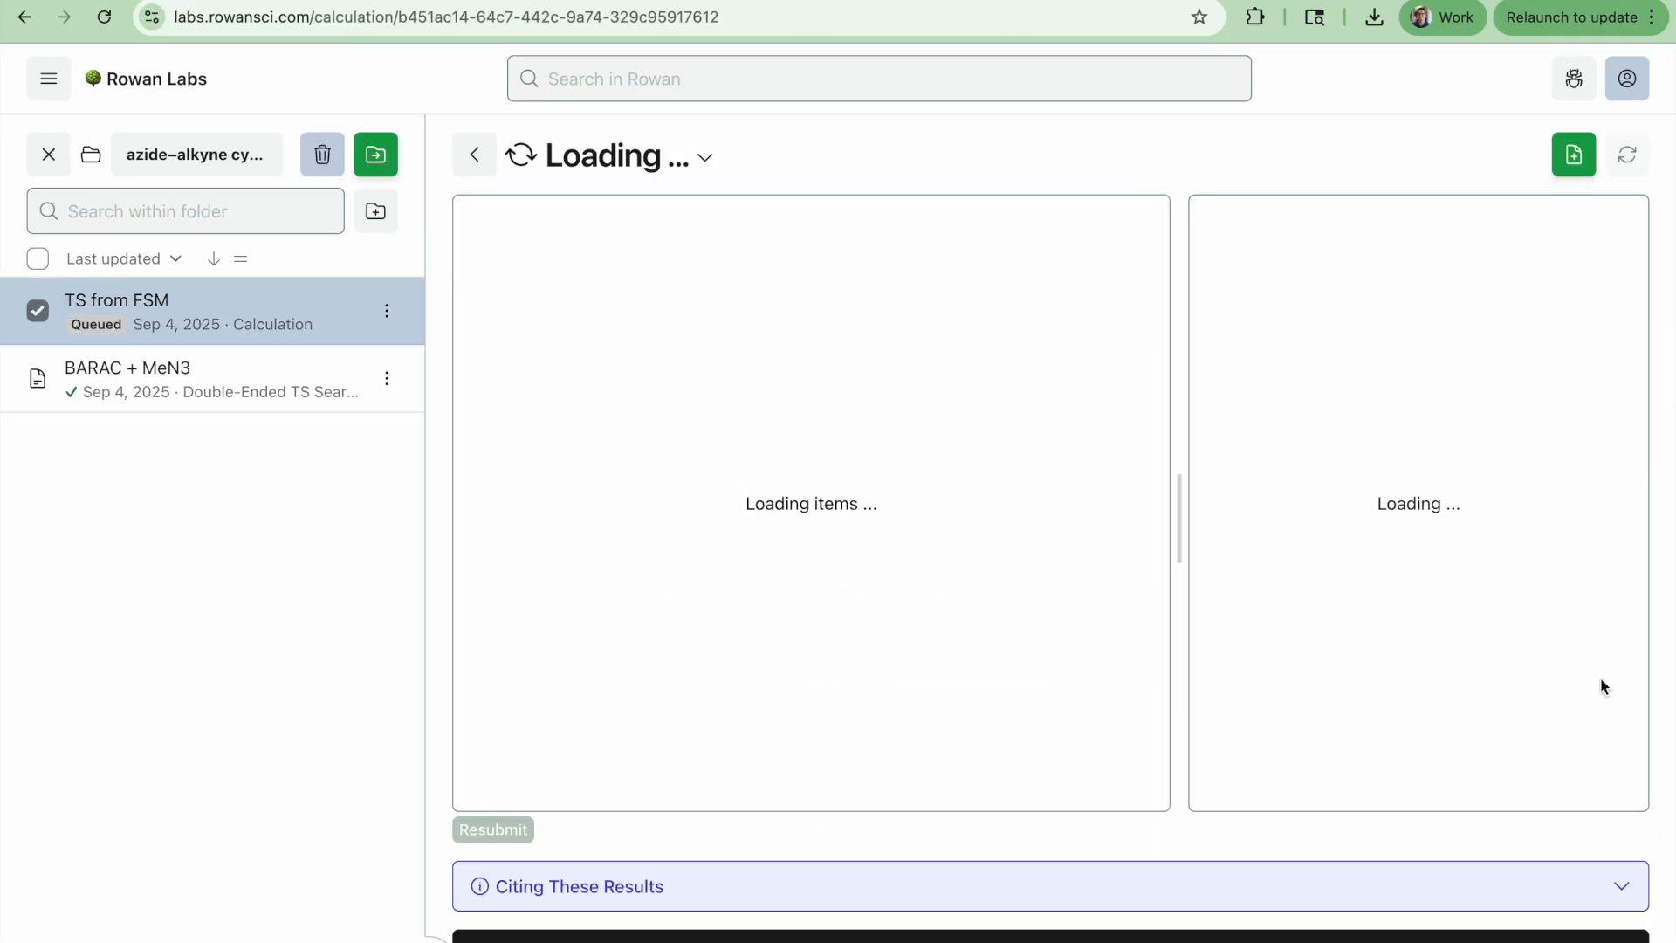
# Review the running TS calculation's overview details and its Optimize (TS) progress
pyautogui.moveTo(1100, 584); pyautogui.dragTo(1110, 290)
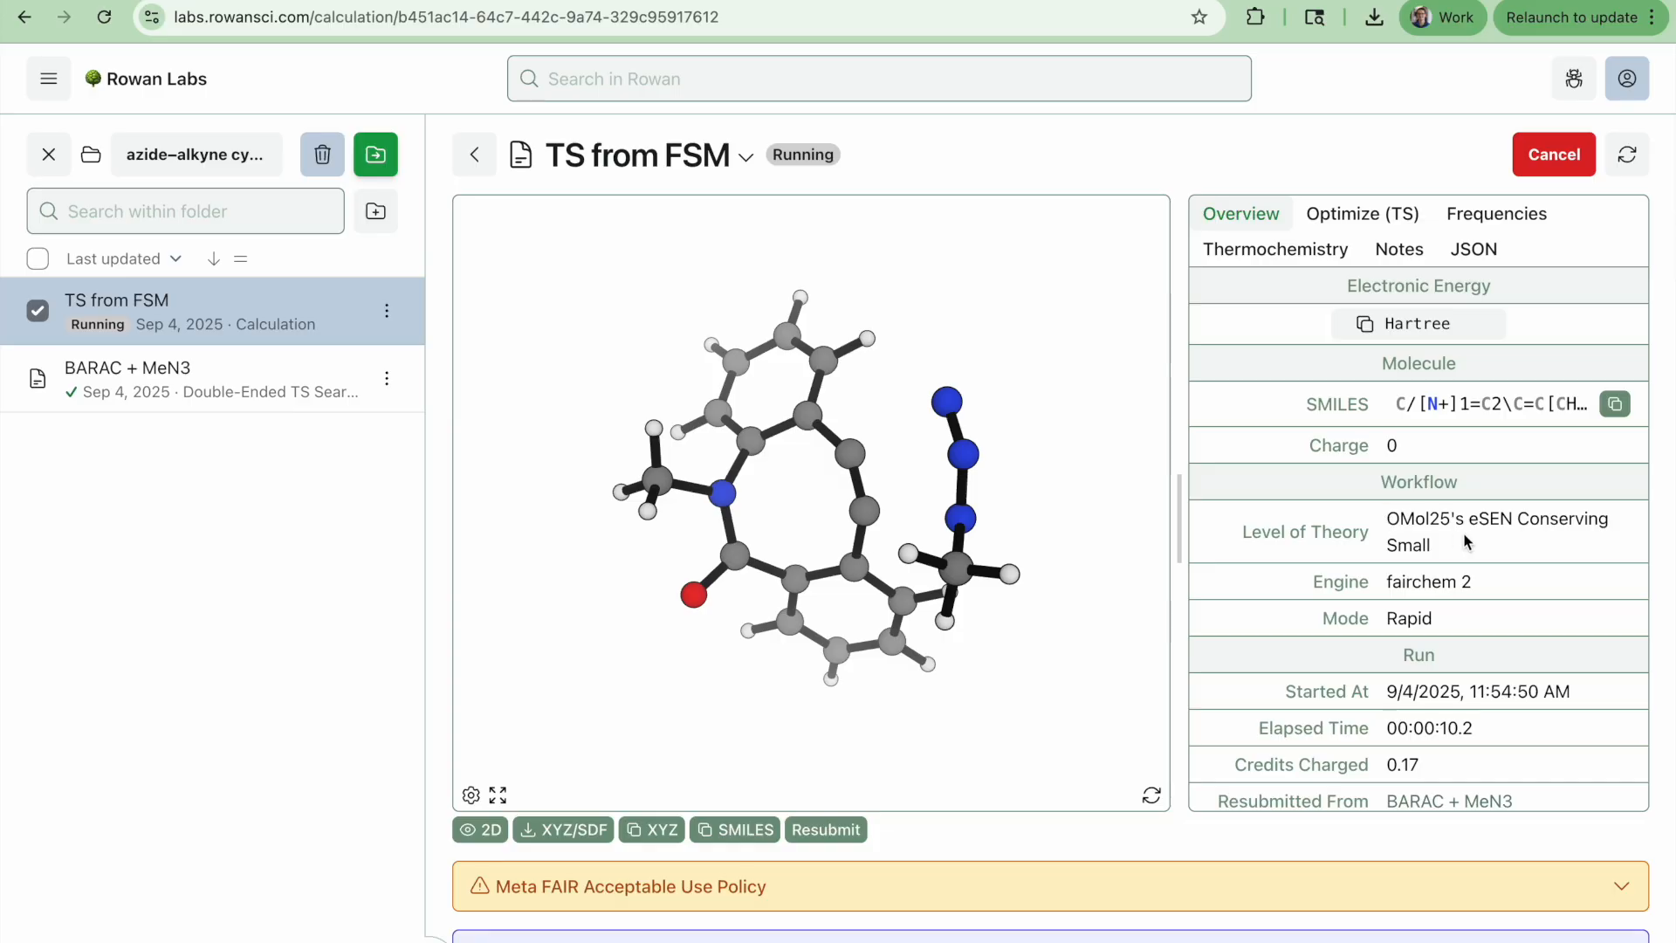
pyautogui.scroll(-2, 1411, 536)
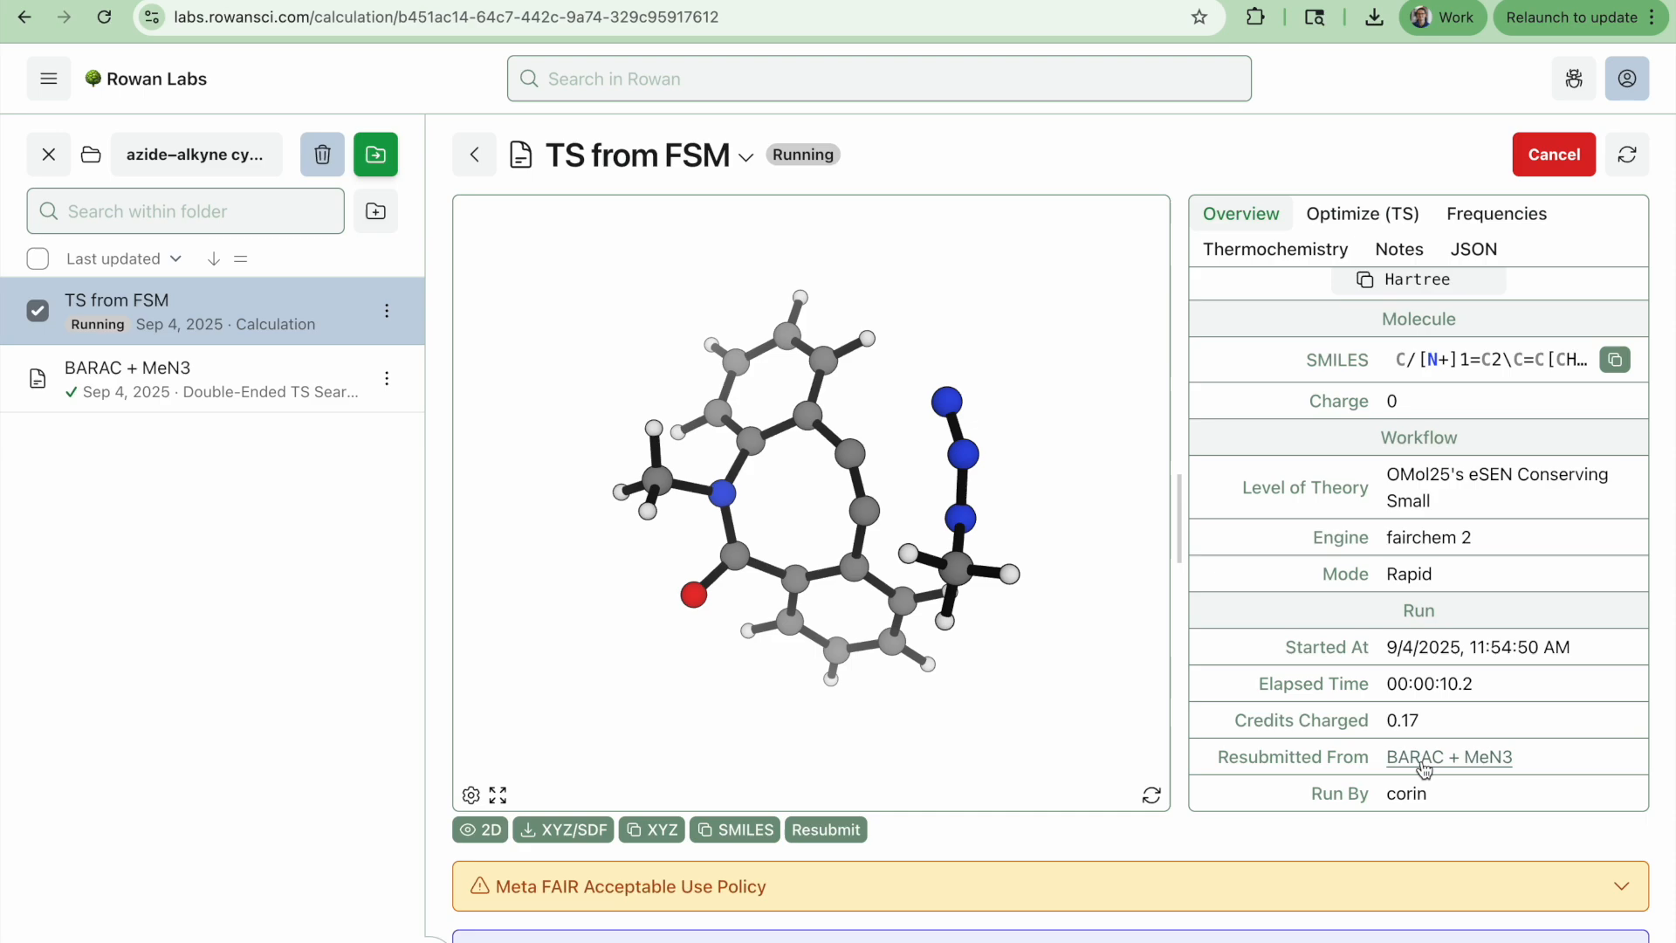
pyautogui.scroll(2, 1433, 748)
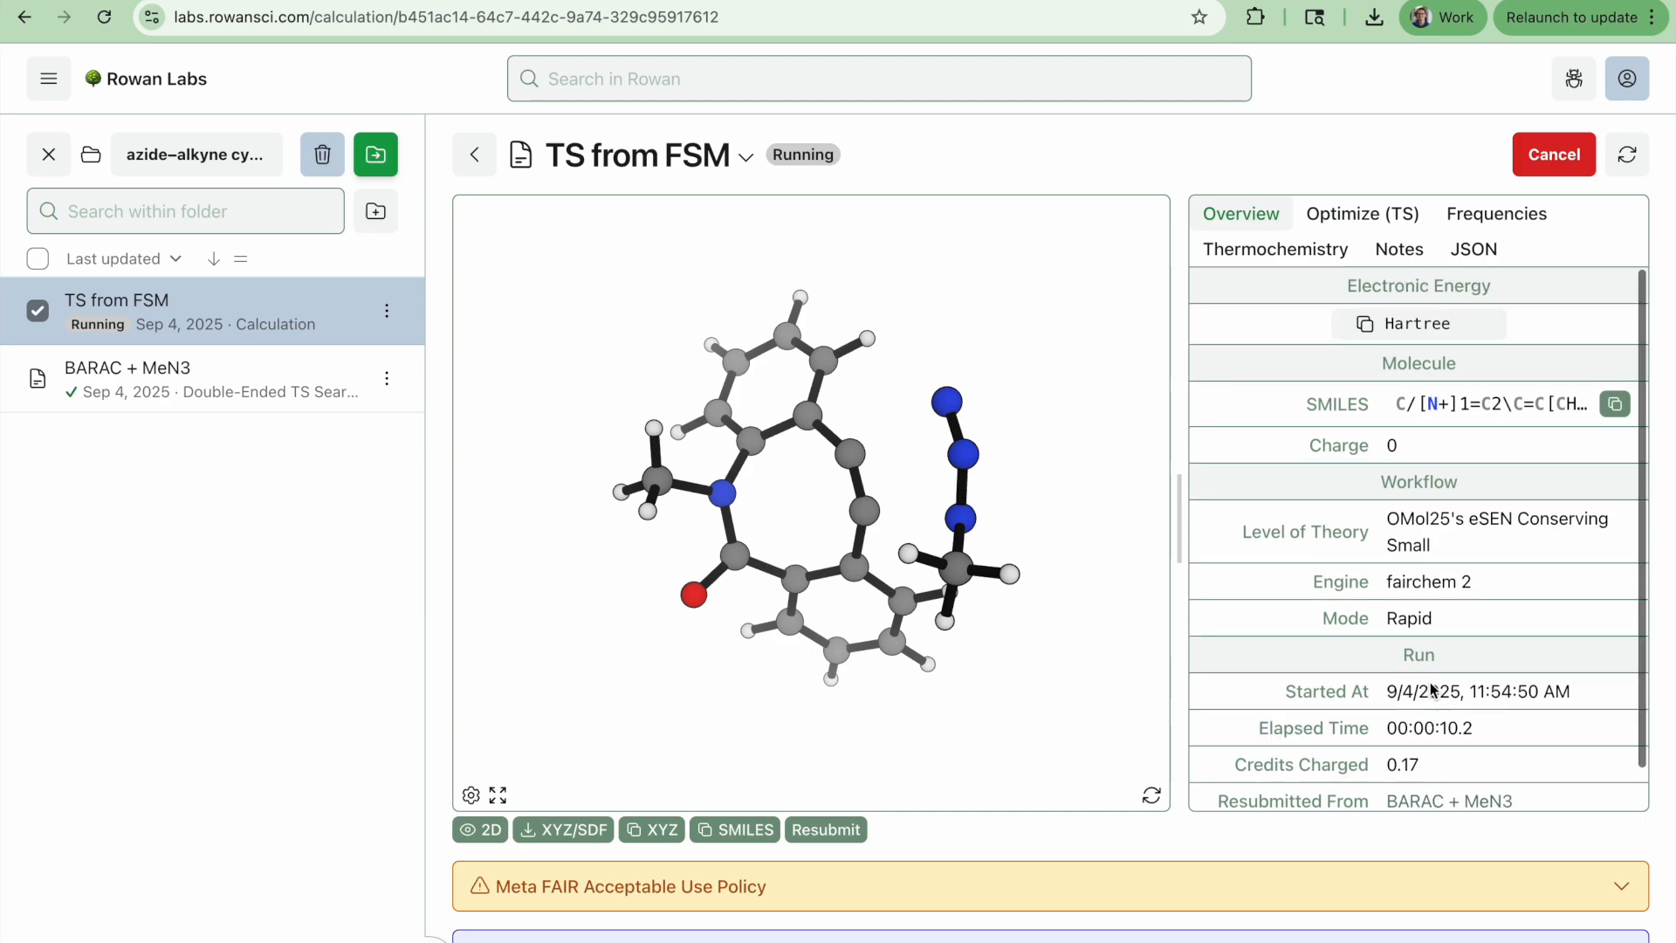
pyautogui.click(1375, 213)
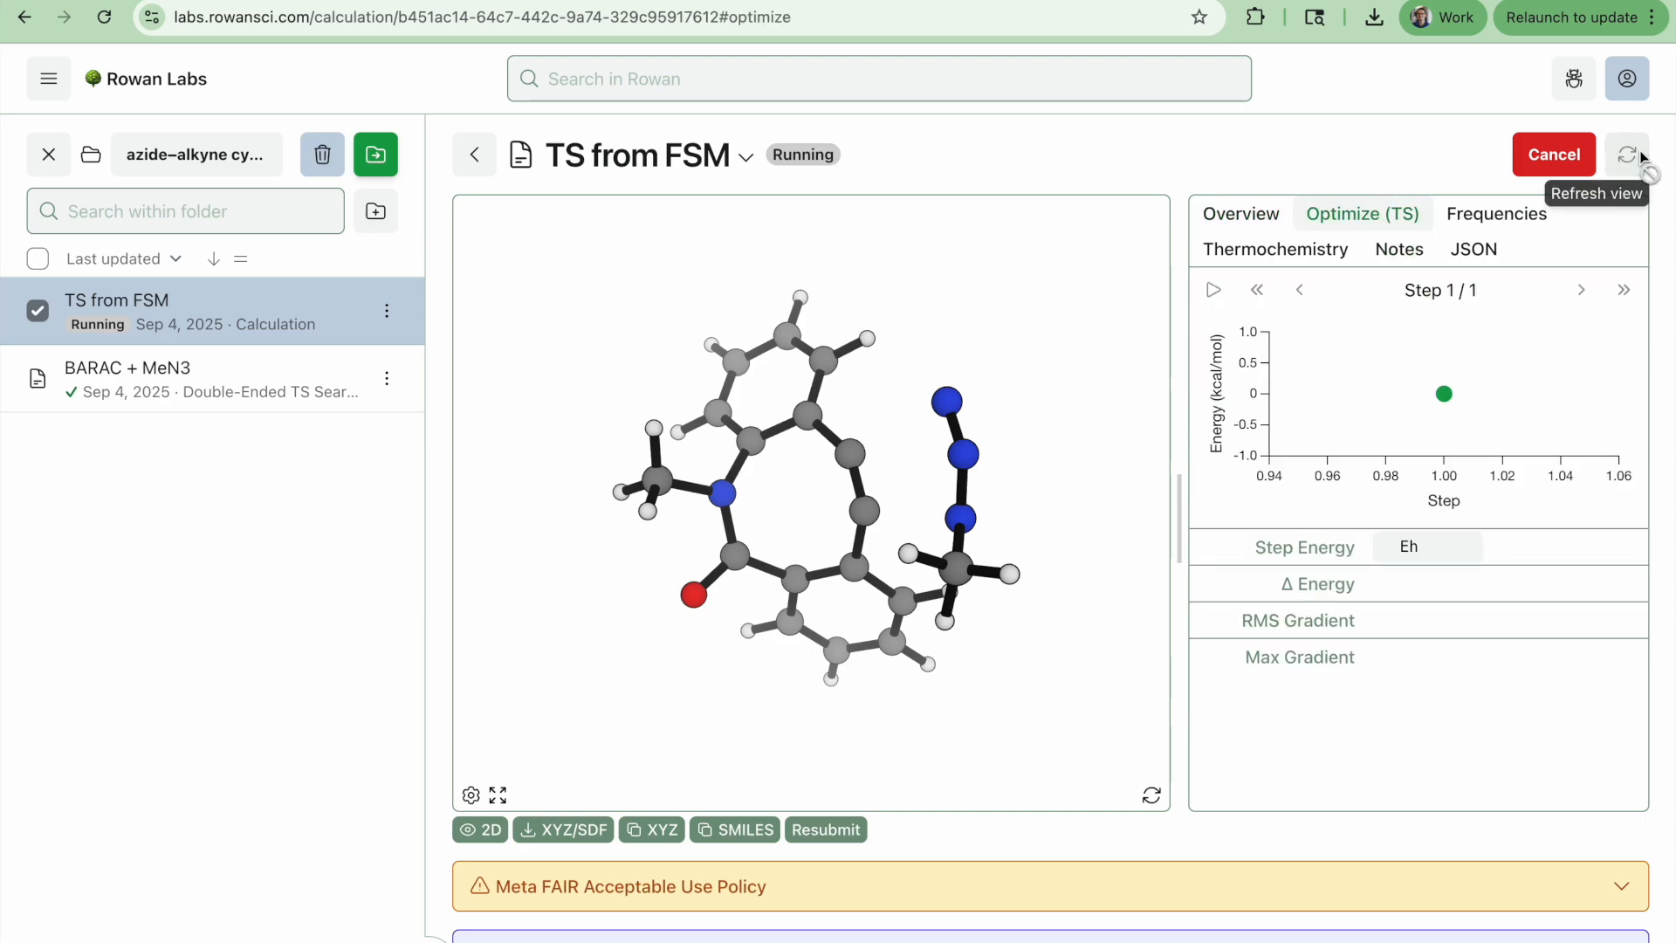
# Open the BARAC + MeN3 search's run info and rotate its structure to examine it
pyautogui.click(140, 371)
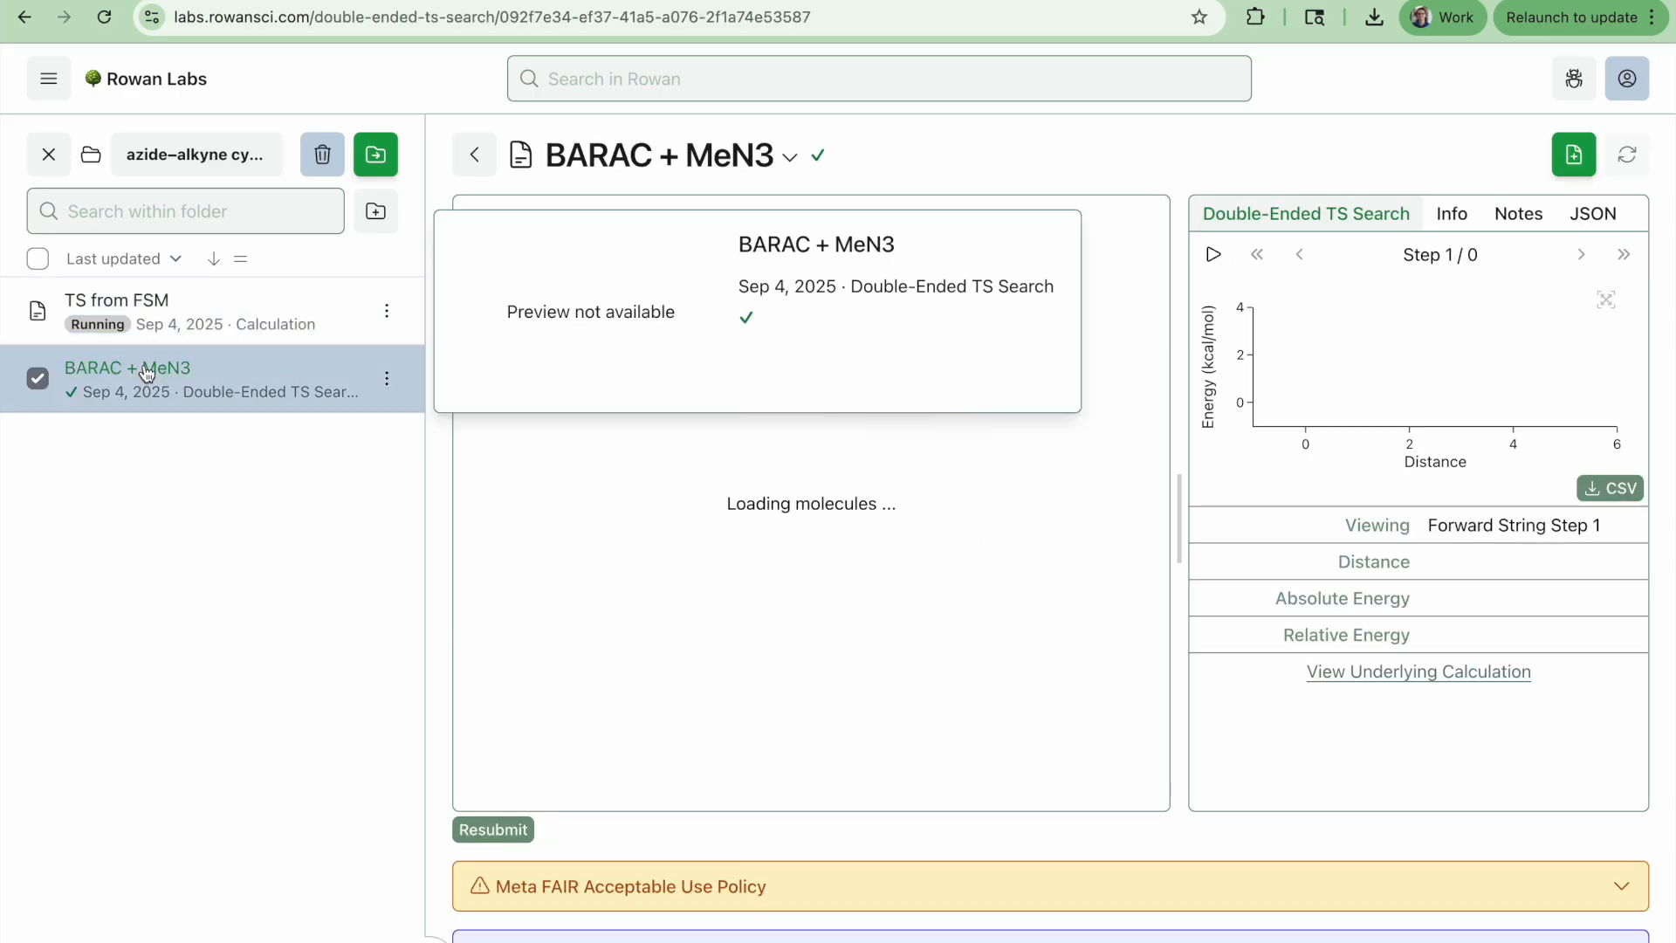
pyautogui.click(1449, 212)
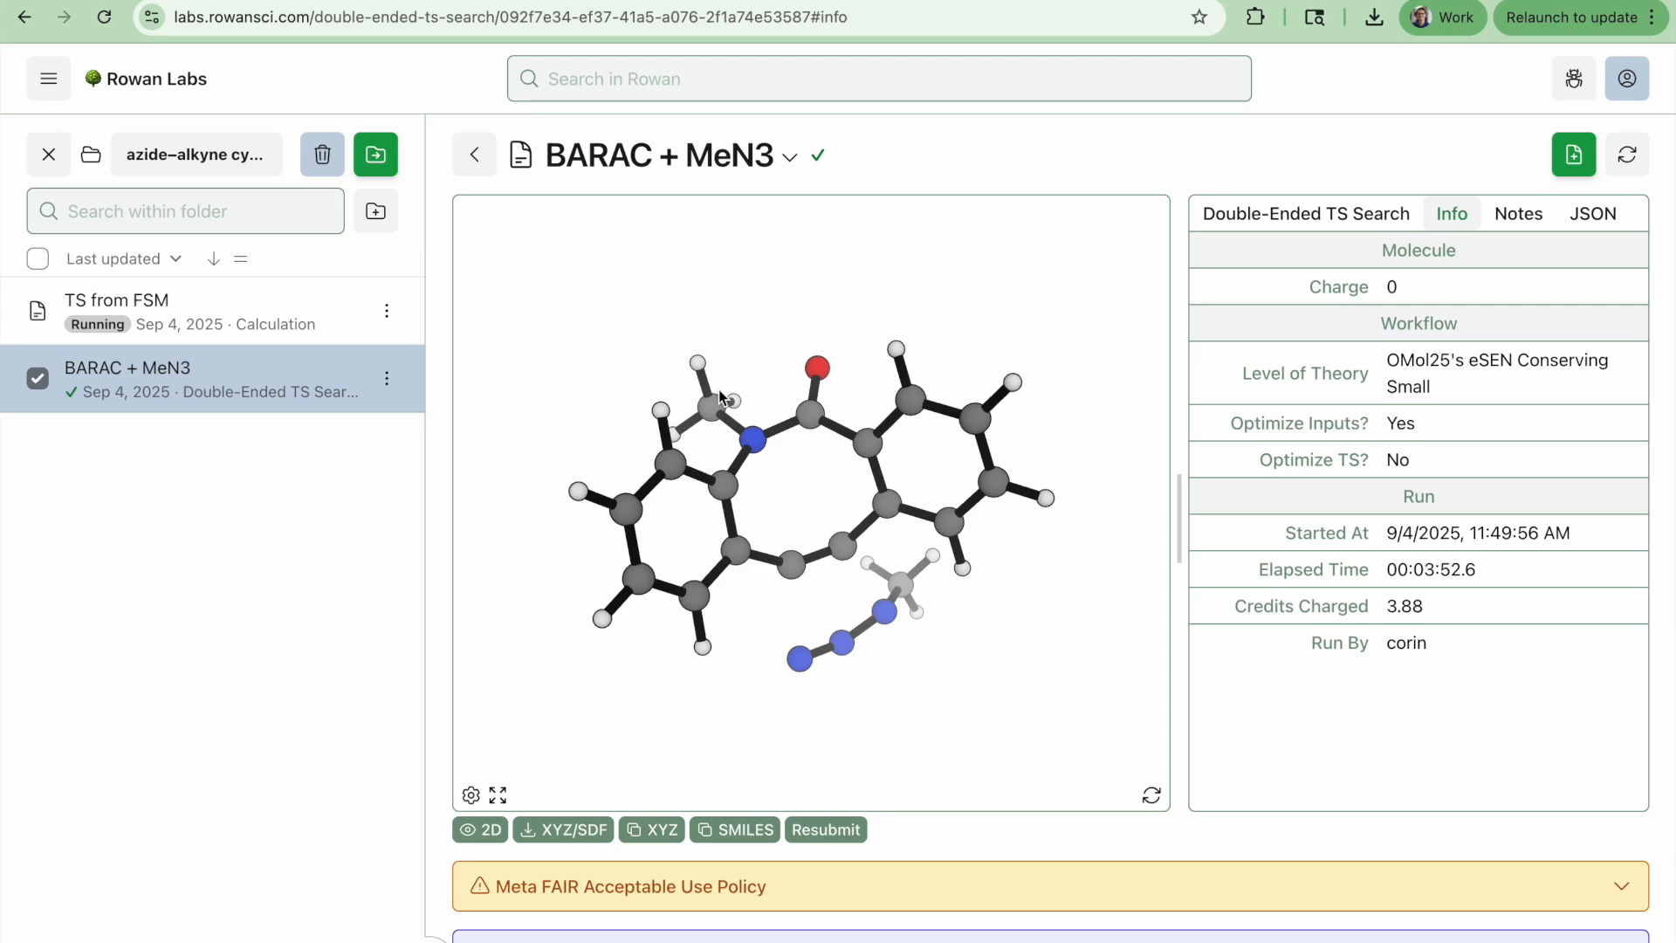
pyautogui.moveTo(610, 318); pyautogui.dragTo(1086, 219)
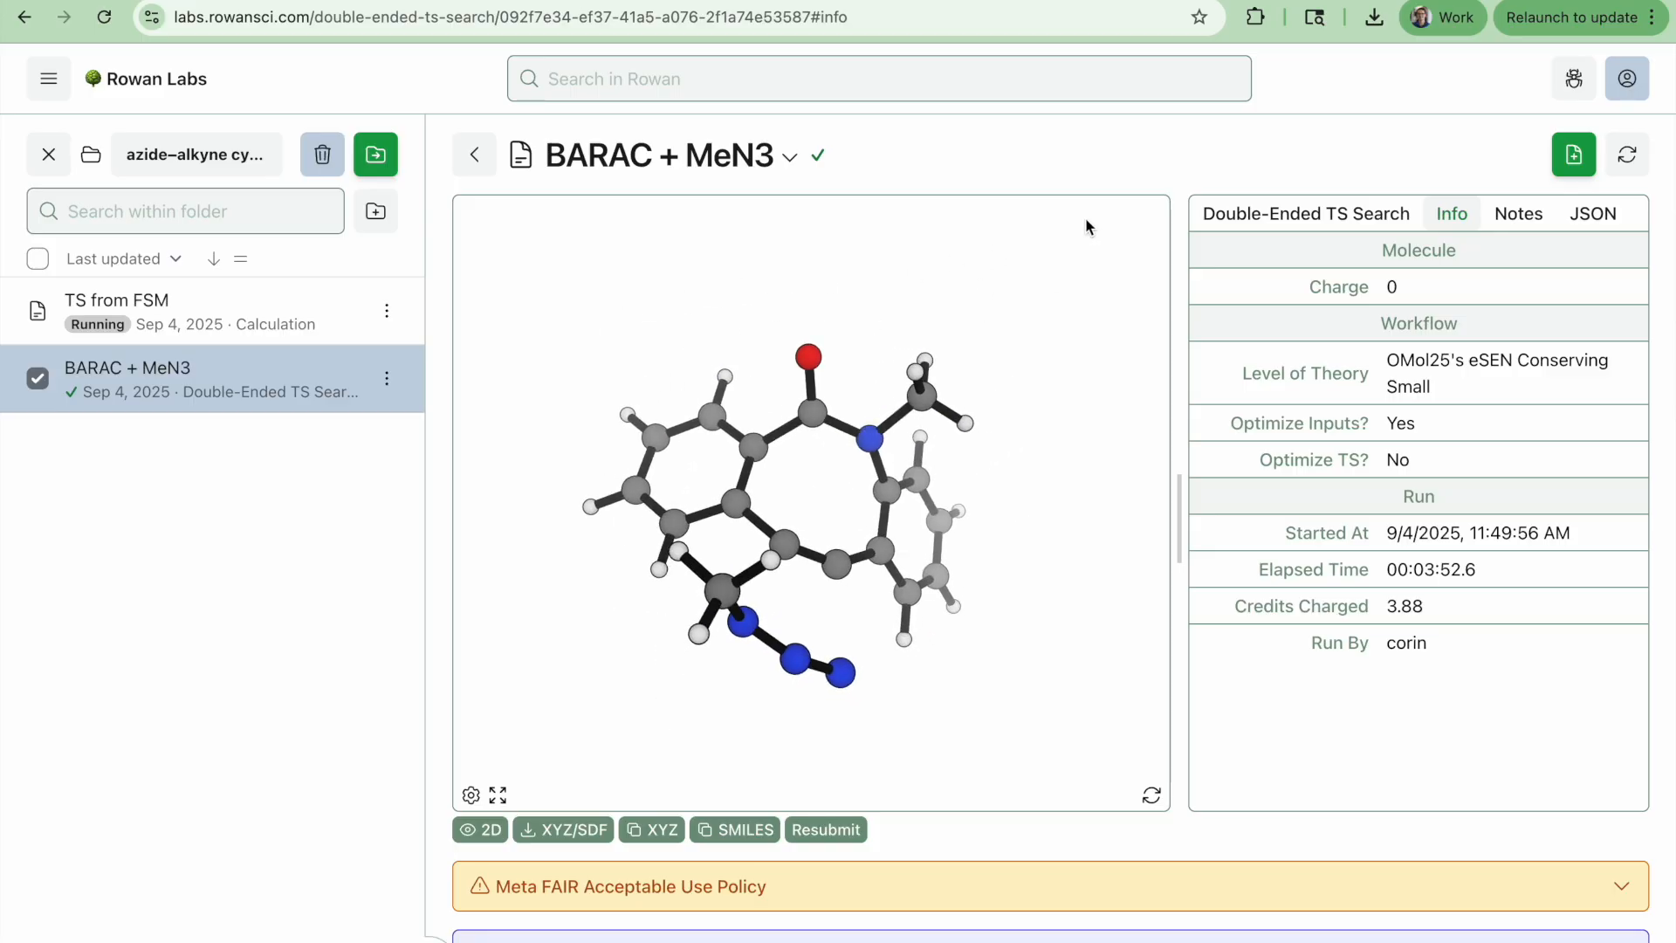
pyautogui.moveTo(673, 342); pyautogui.dragTo(829, 265)
pyautogui.moveTo(870, 377); pyautogui.dragTo(784, 295)
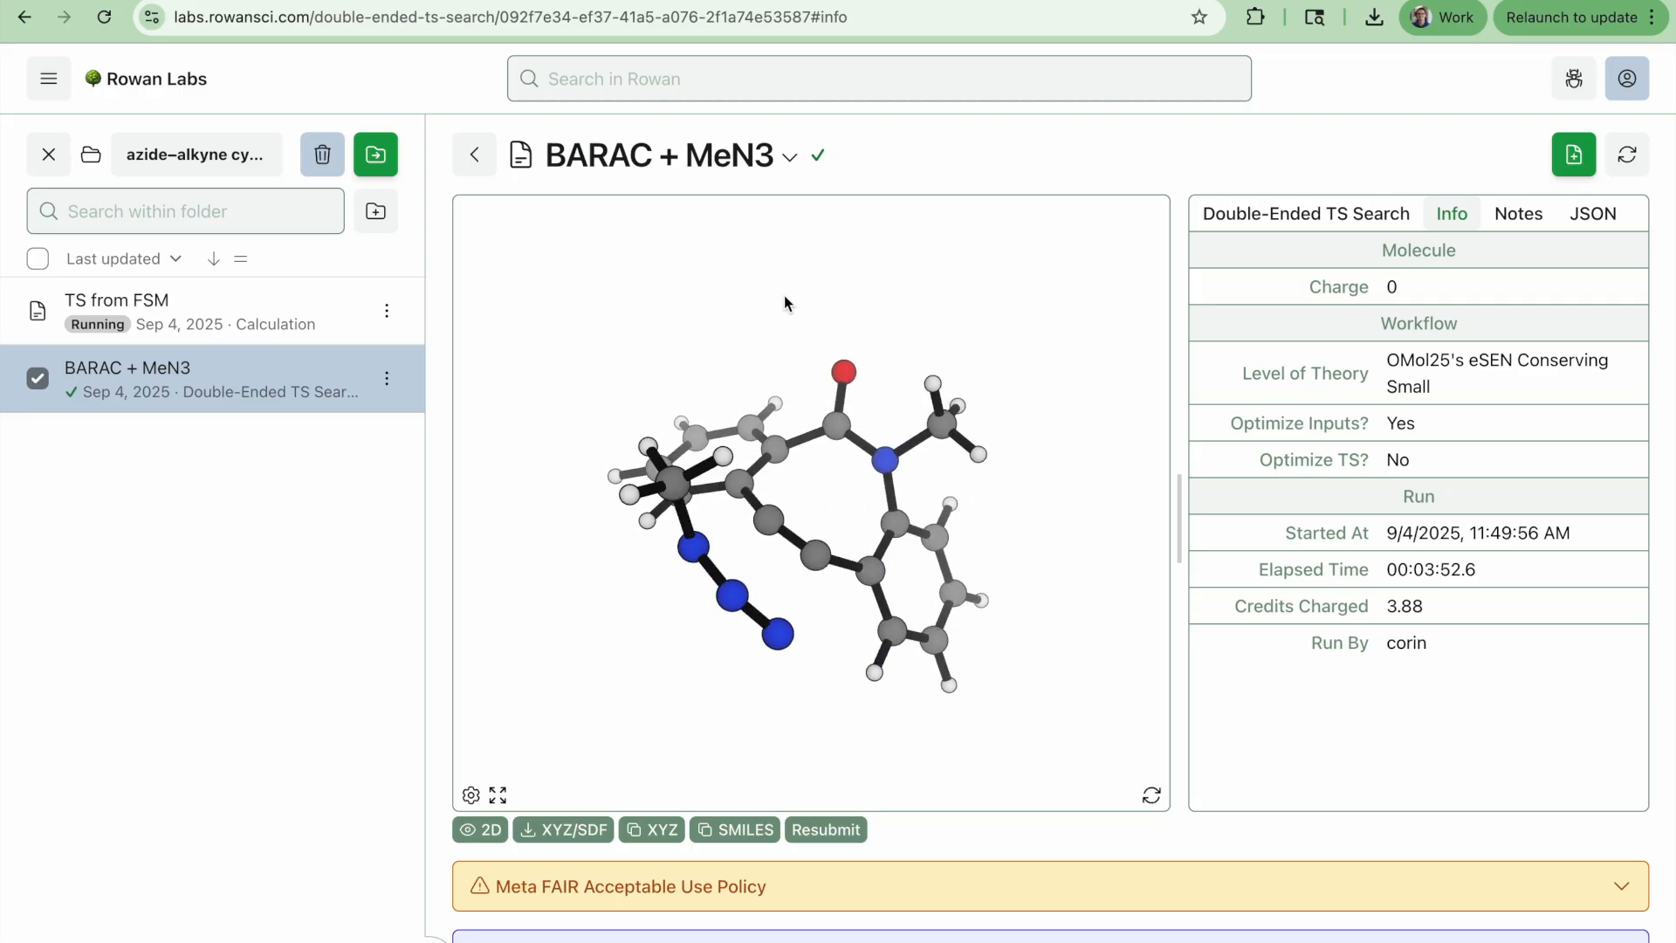
# Return to the TS from FSM calculation and play through its TS optimization steps, rotating the structure
pyautogui.click(144, 302)
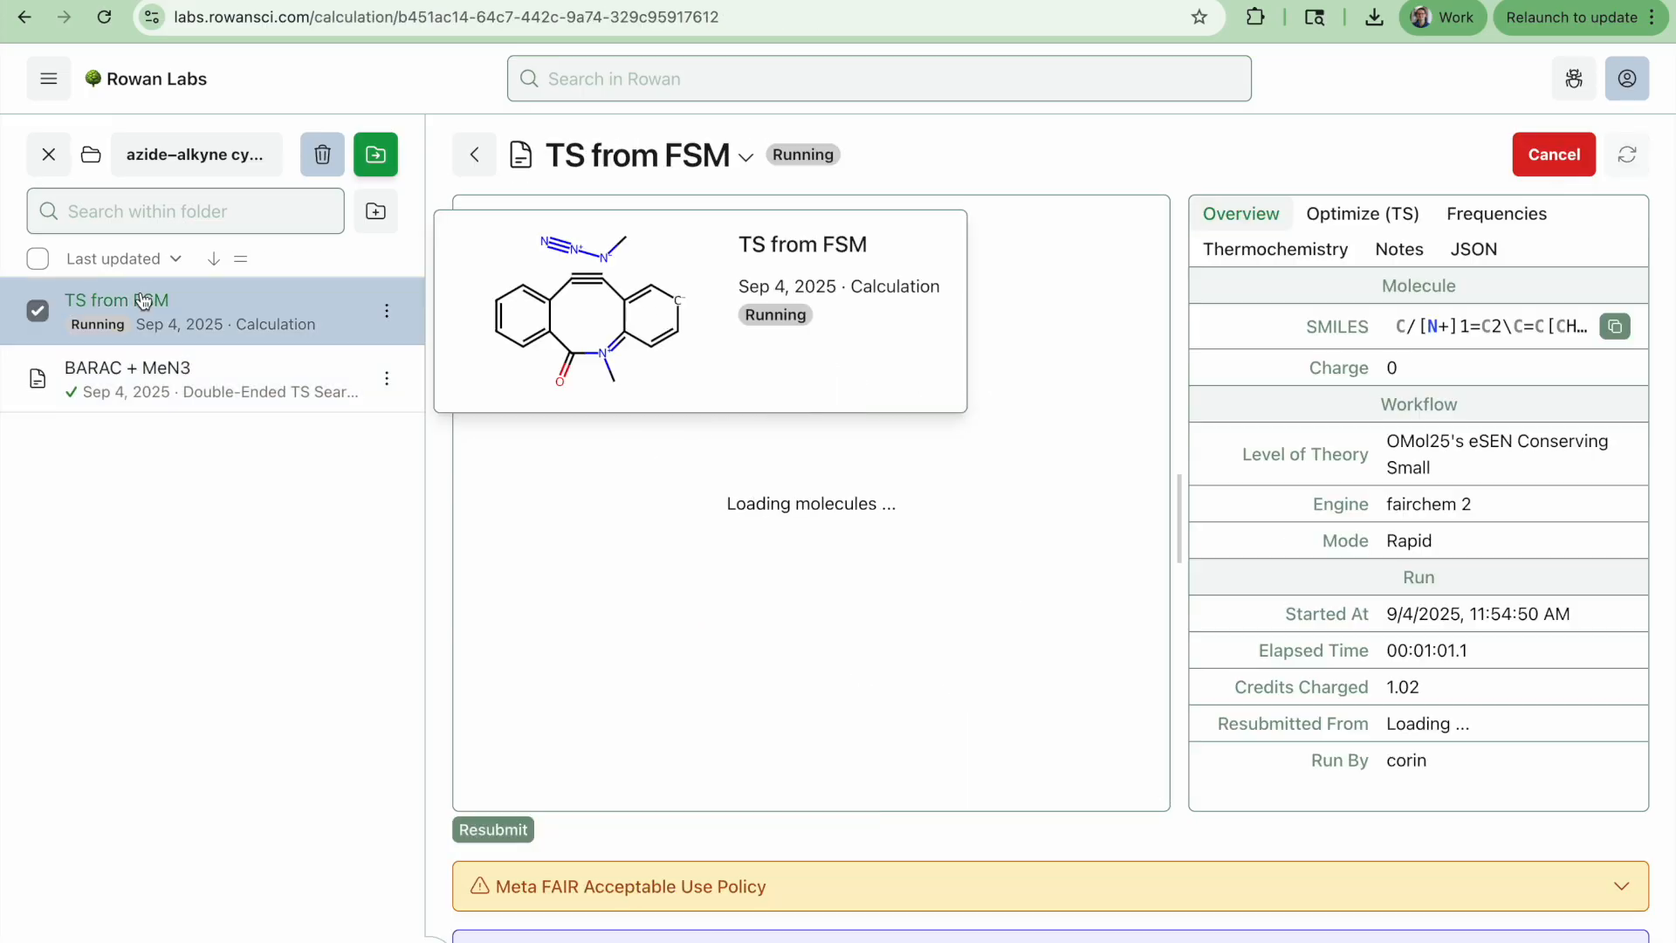
pyautogui.click(1342, 229)
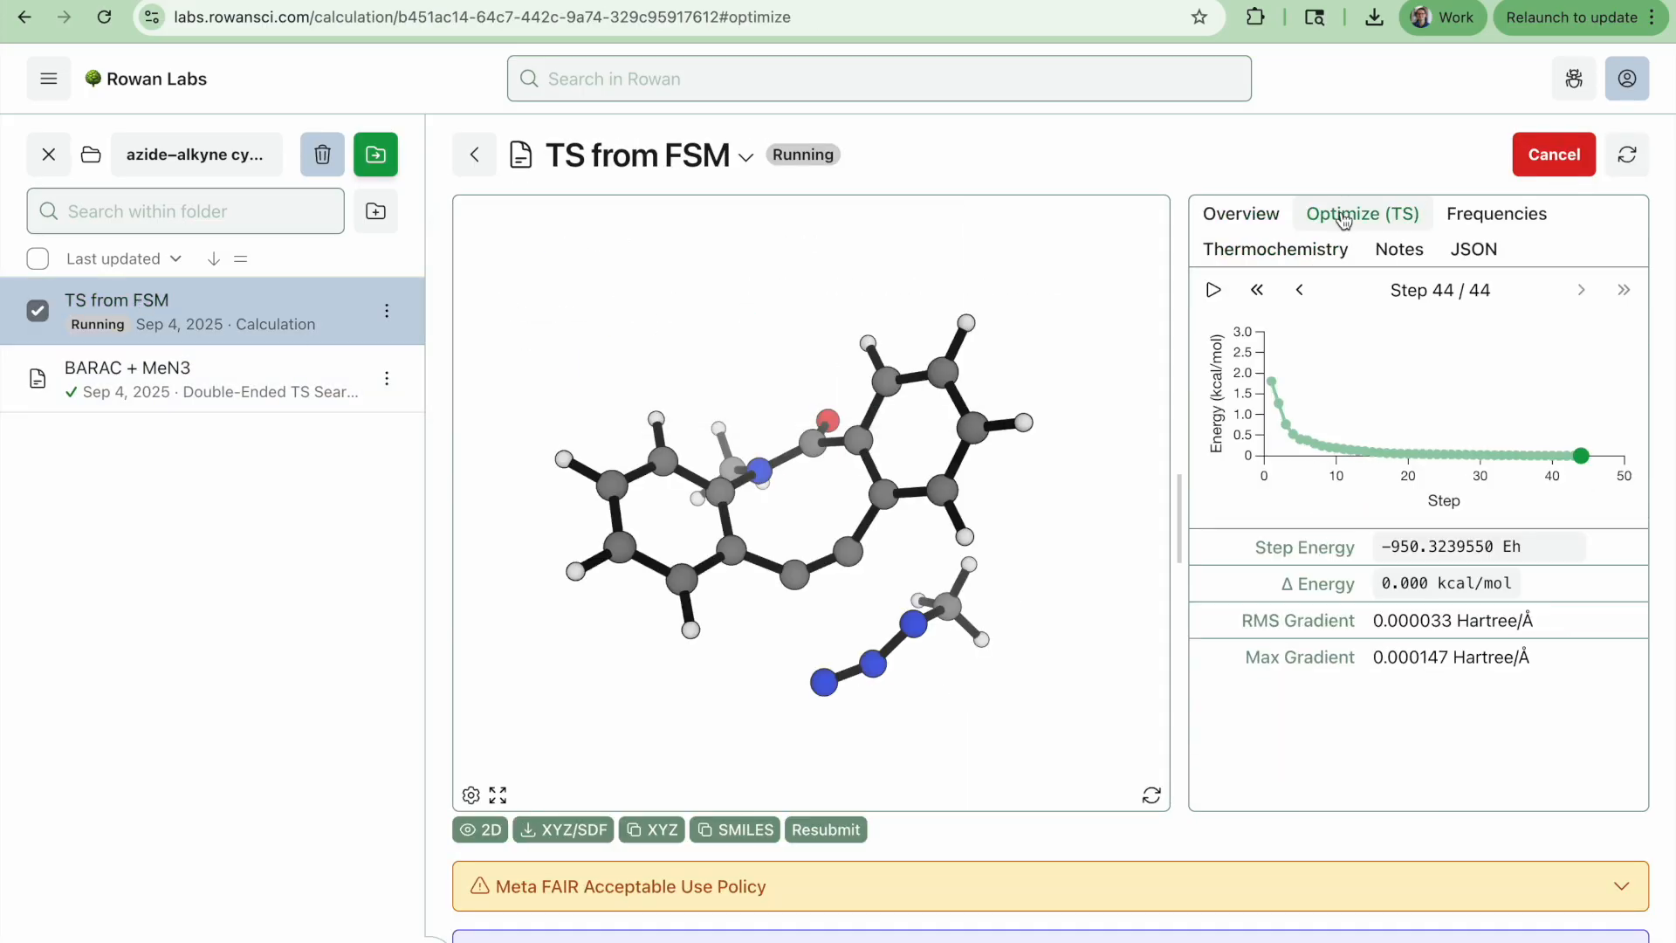
pyautogui.click(1212, 291)
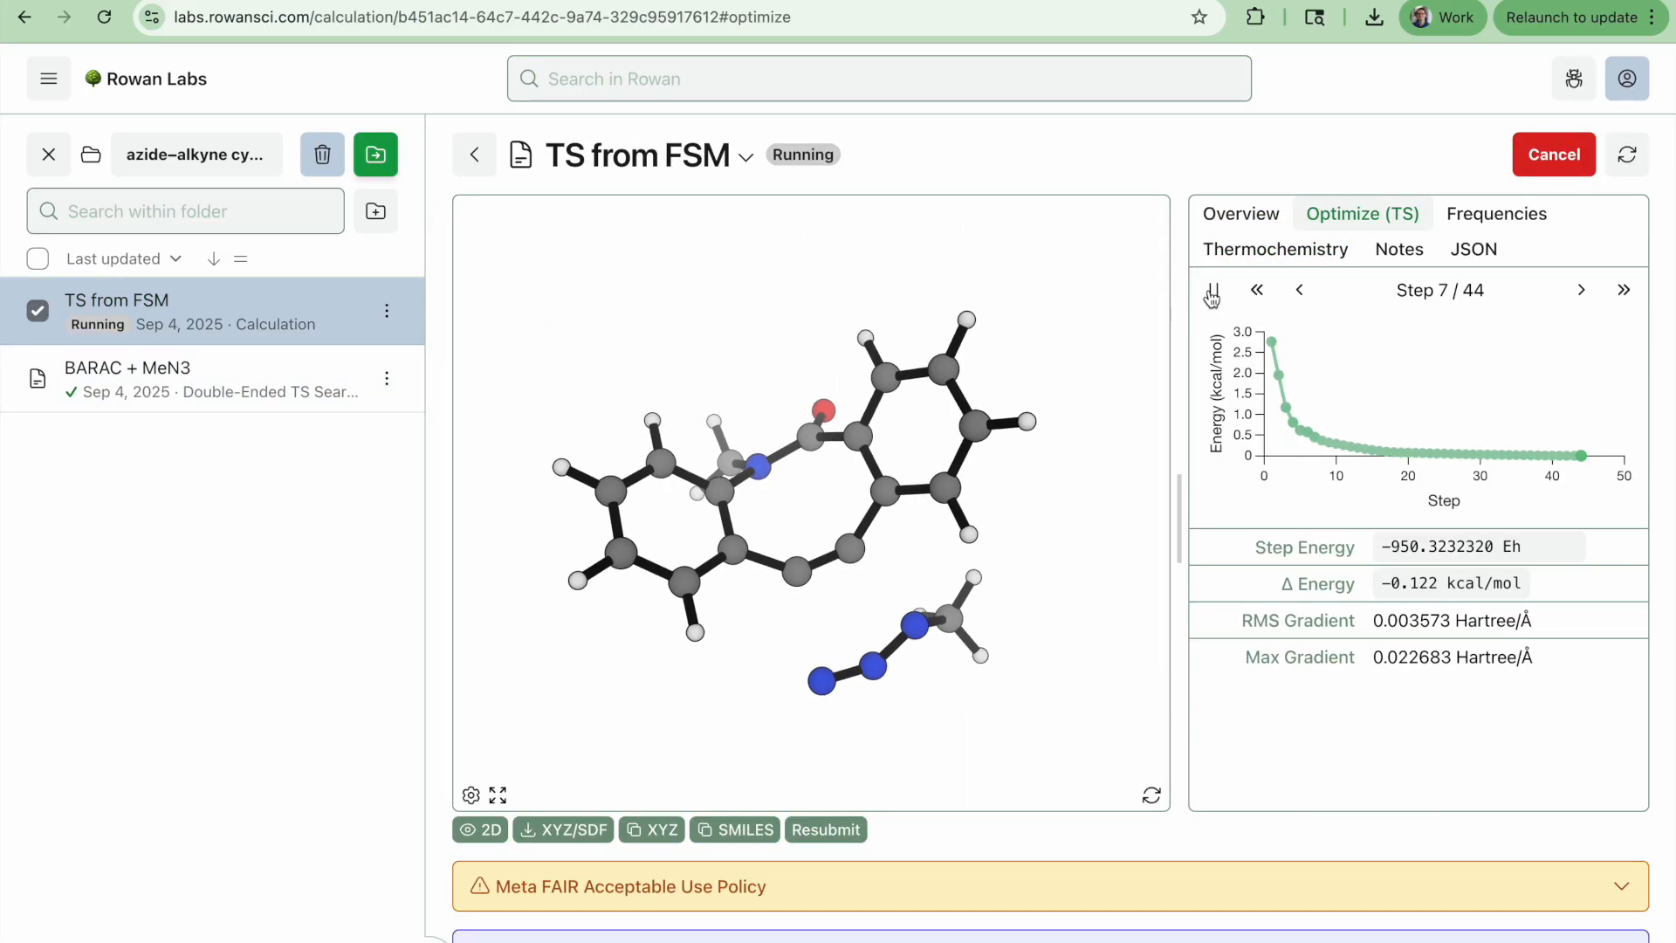
pyautogui.moveTo(924, 736); pyautogui.dragTo(1021, 748)
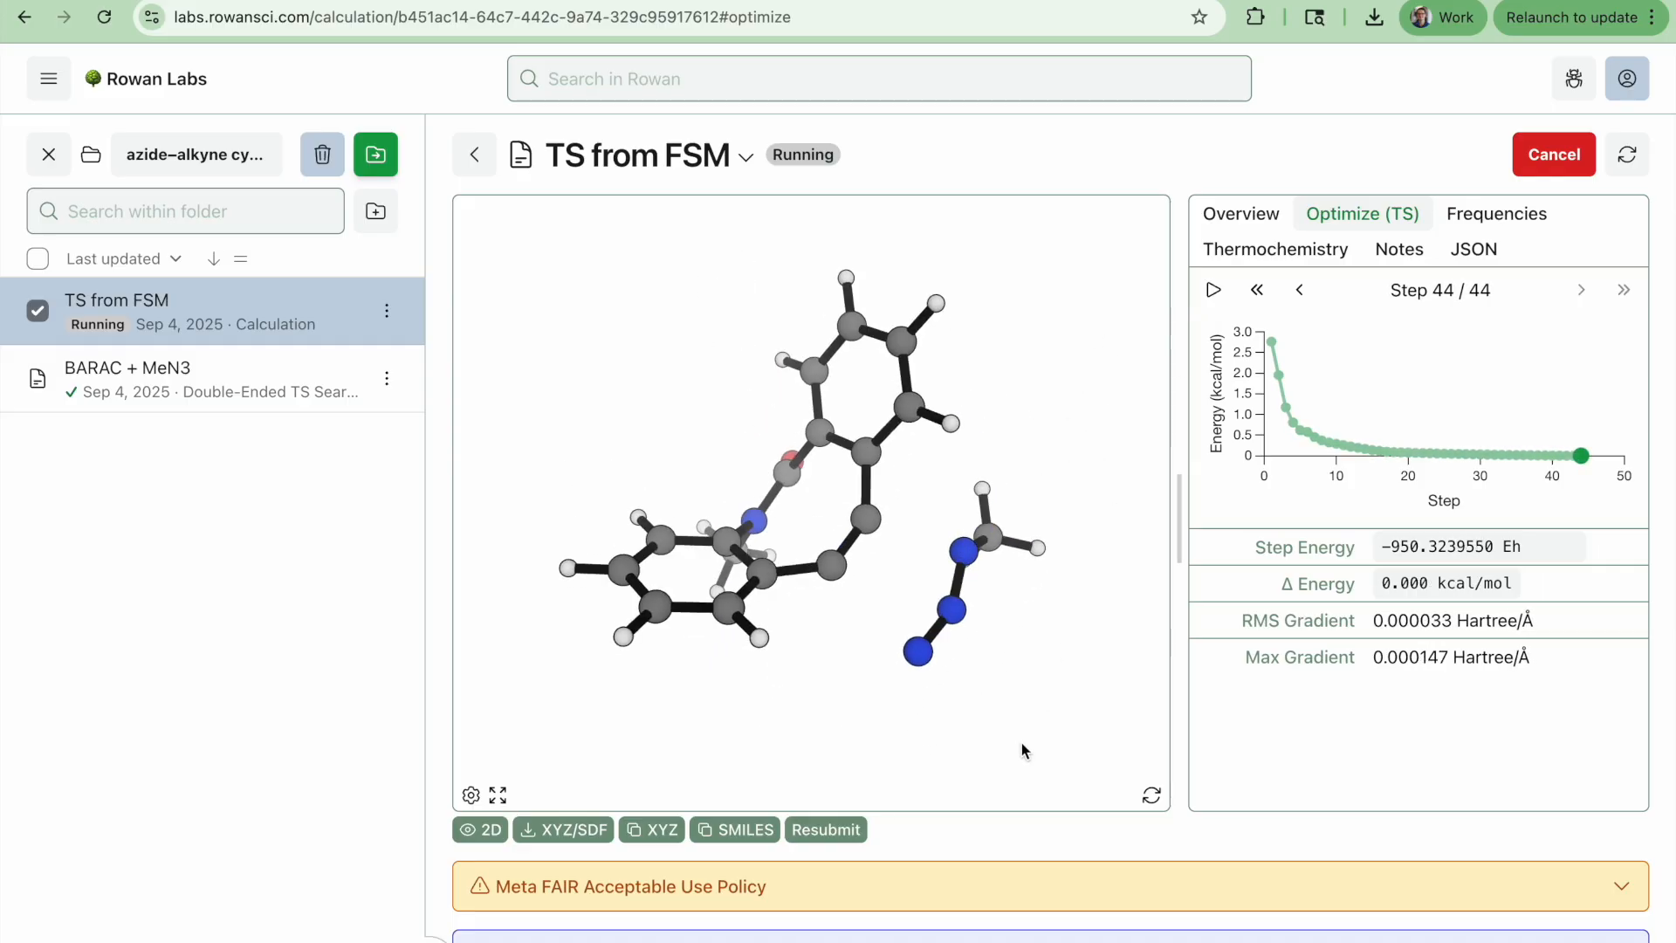
# Measure the two forming bond distances, N19–C20 and N16–C15, in the optimized TS structure
pyautogui.click(914, 643)
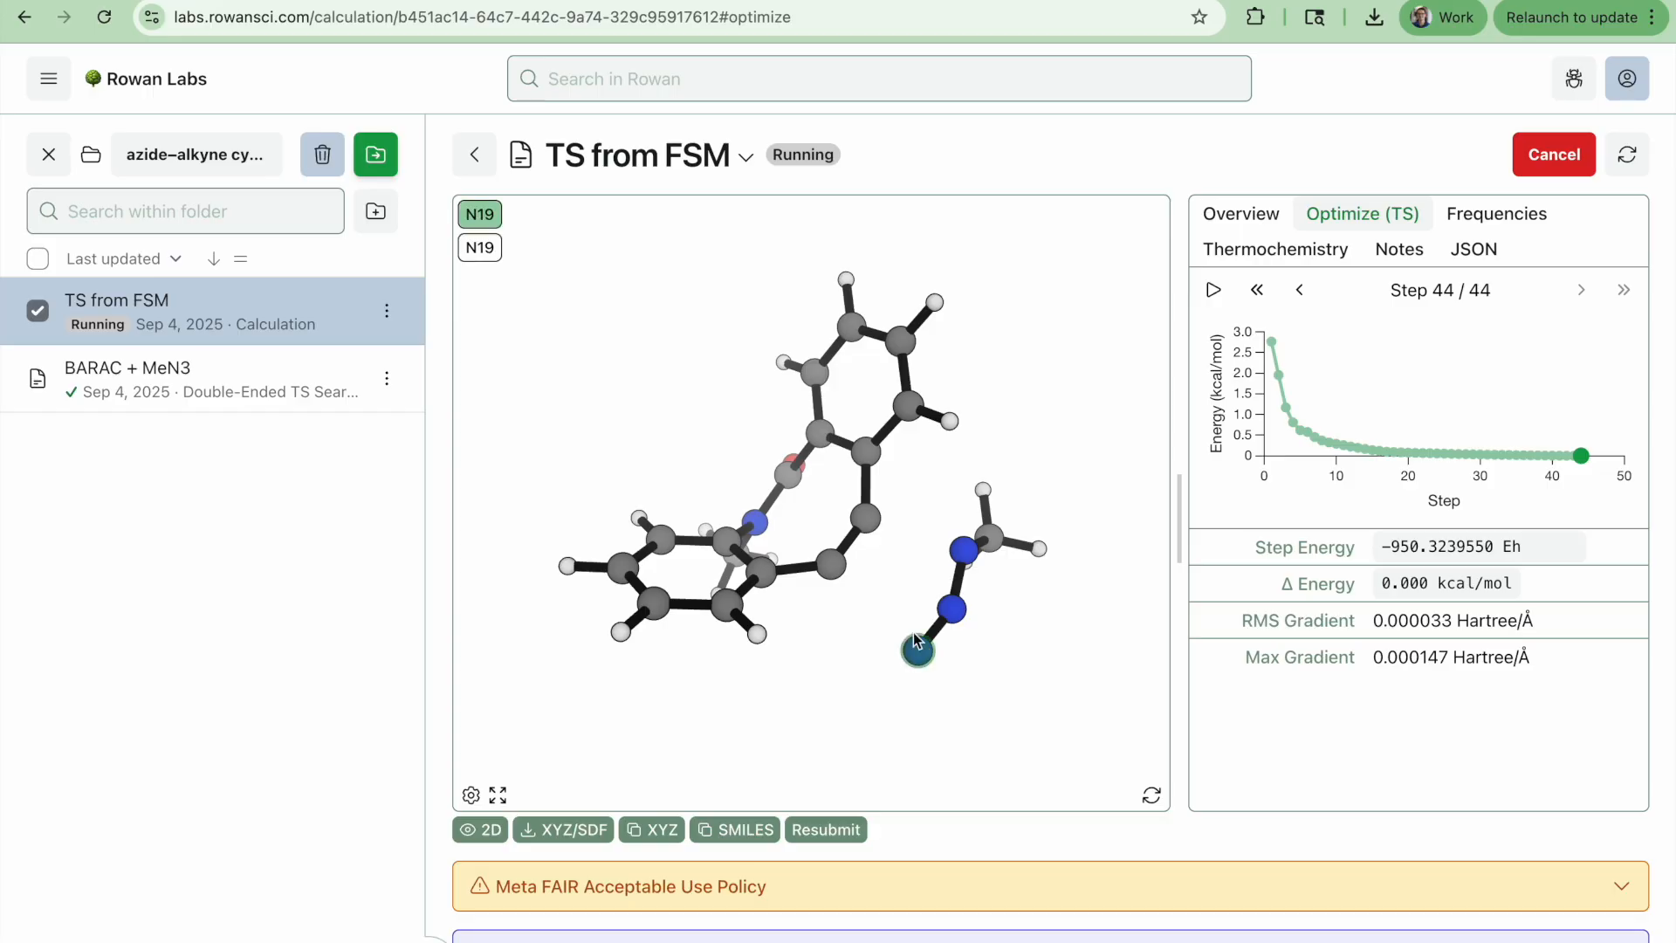
pyautogui.click(830, 563)
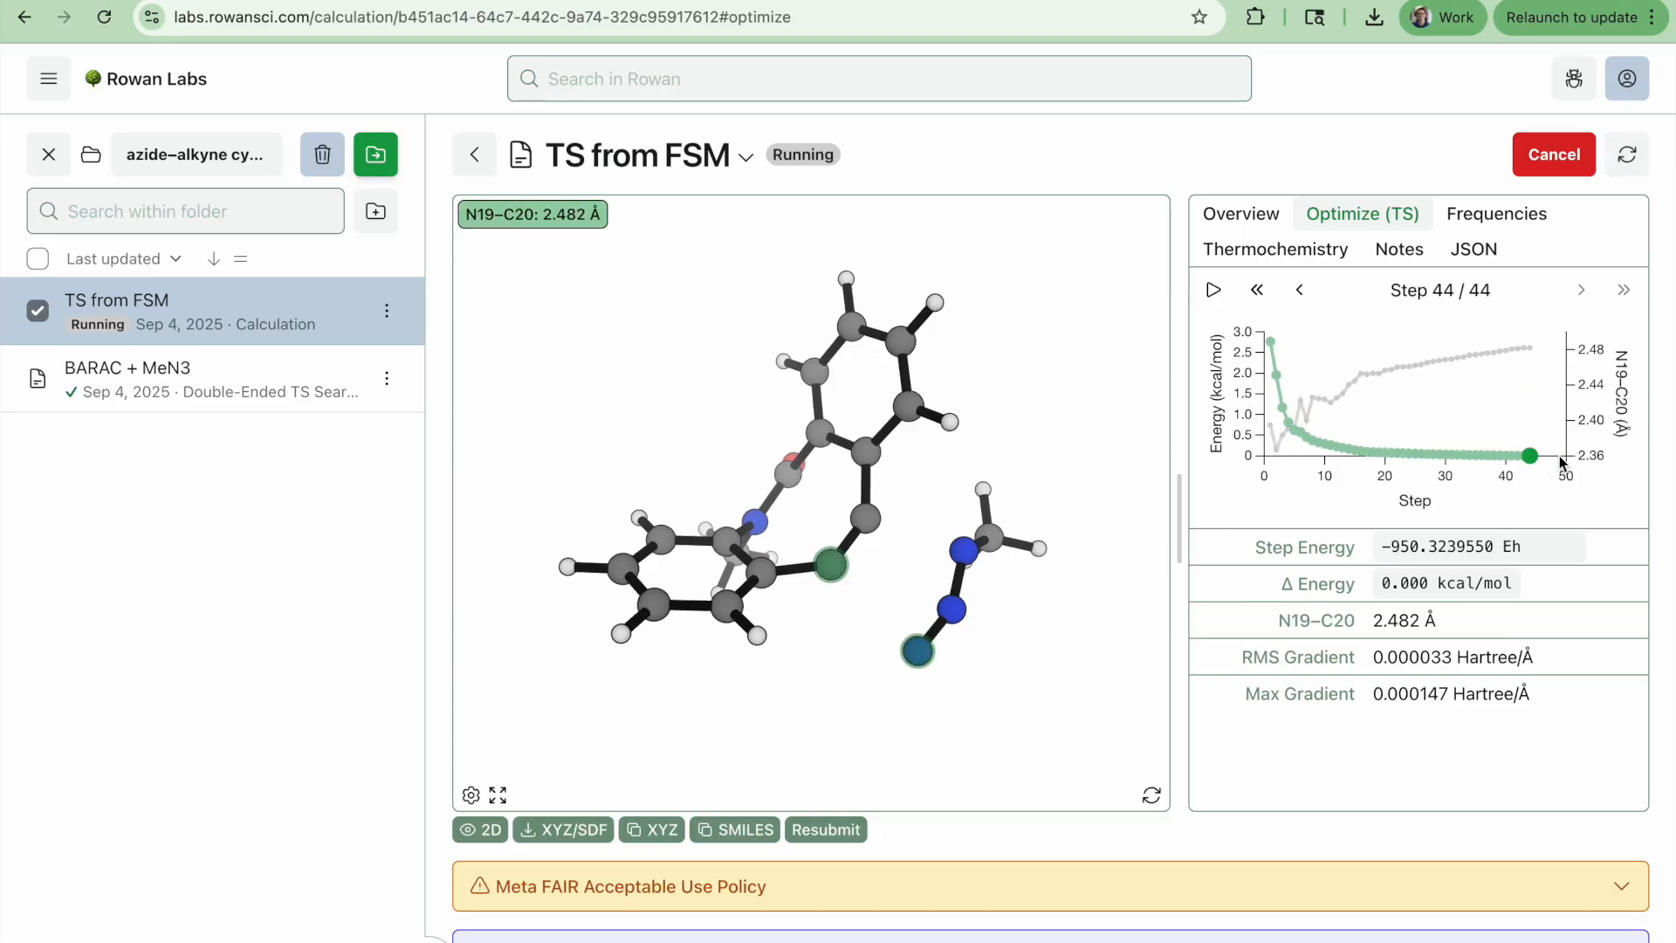
pyautogui.click(967, 752)
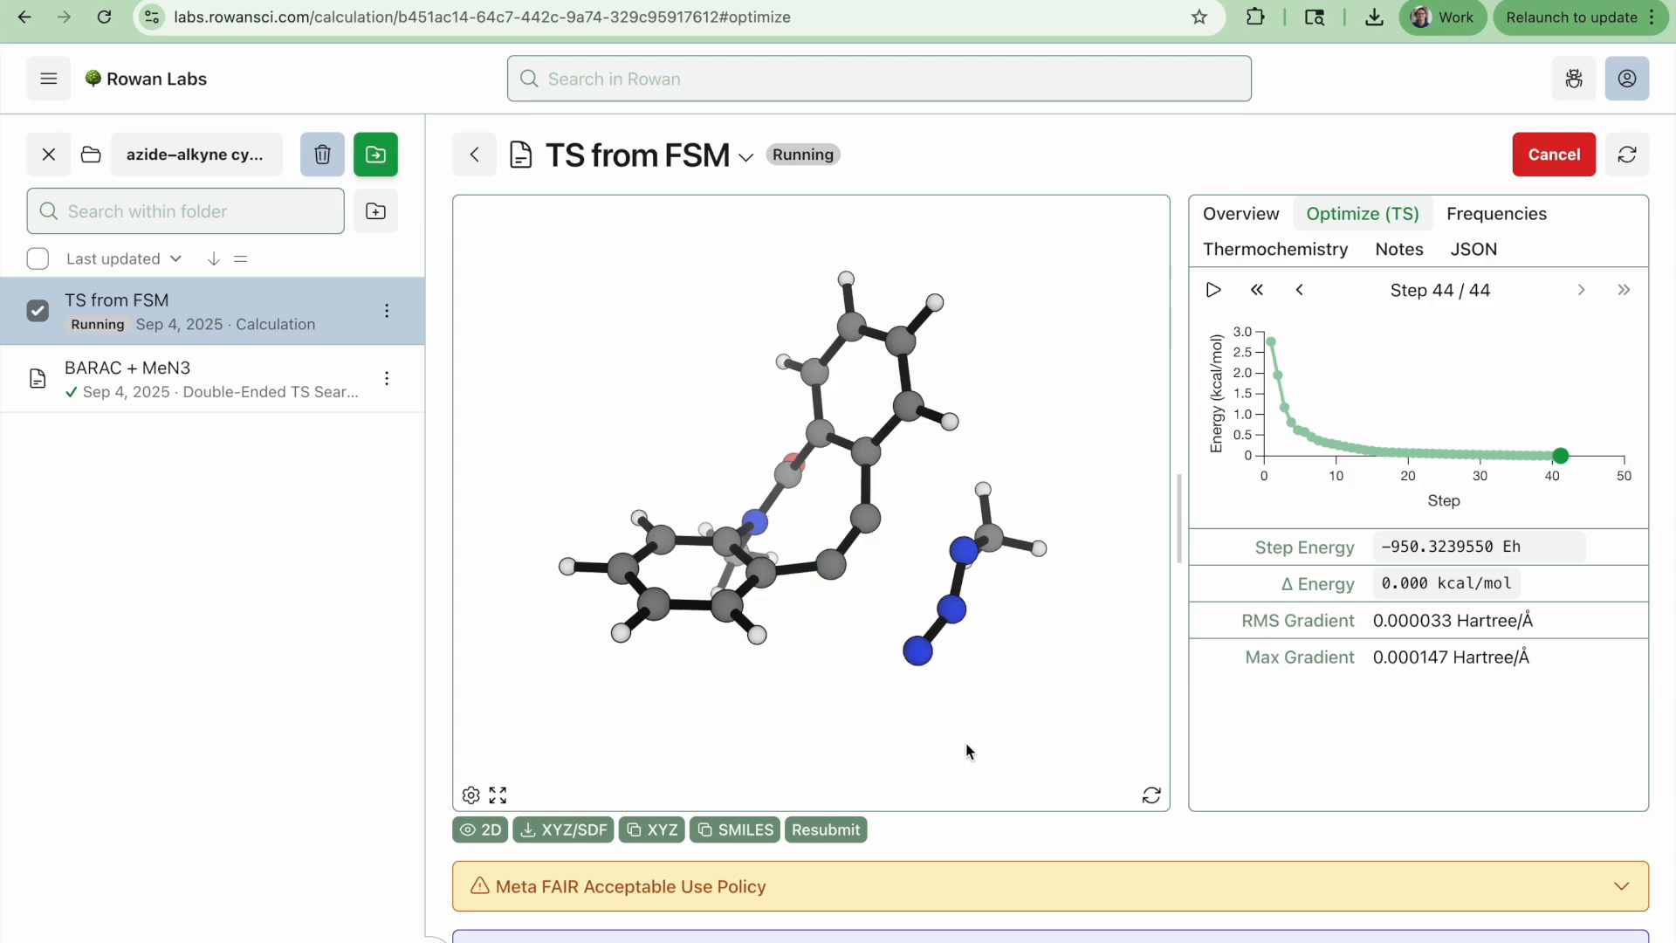
pyautogui.click(964, 550)
pyautogui.click(861, 522)
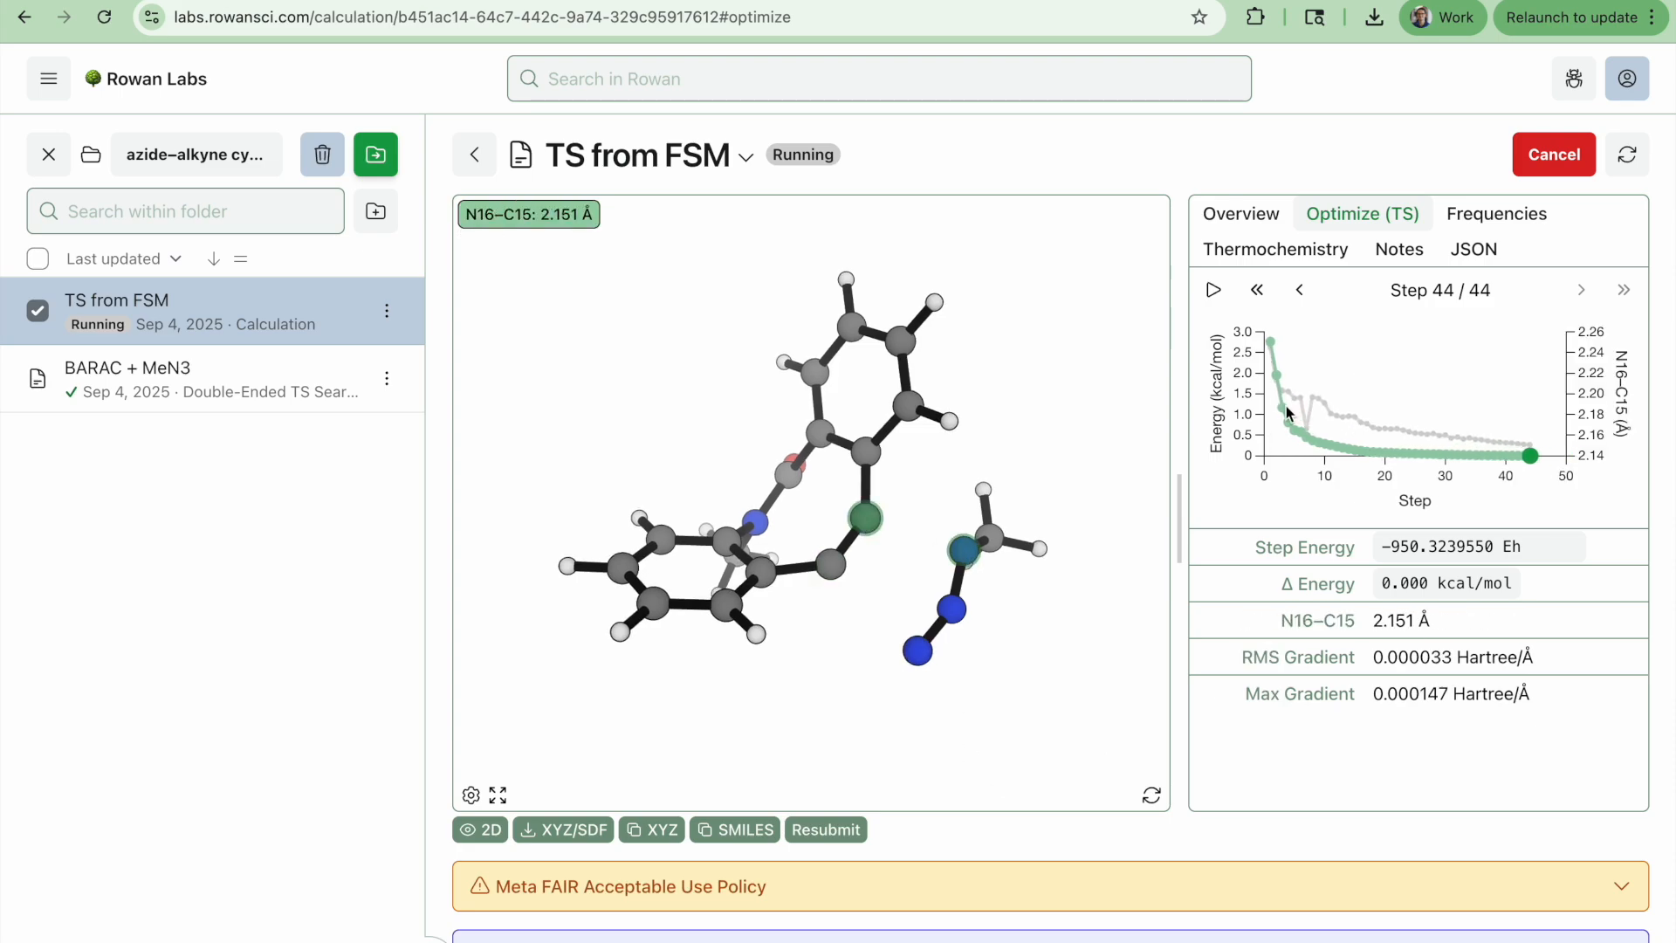
pyautogui.click(964, 684)
pyautogui.moveTo(965, 684)
pyautogui.mouseDown()
pyautogui.moveTo(979, 613)
pyautogui.moveTo(921, 678)
pyautogui.moveTo(984, 704)
pyautogui.moveTo(1056, 543)
pyautogui.moveTo(1066, 464)
pyautogui.moveTo(991, 704)
pyautogui.mouseUp()
# Open the BARAC + MeN3 search and measure the N19–C20 distance in the first forward string frame
pyautogui.moveTo(101, 370)
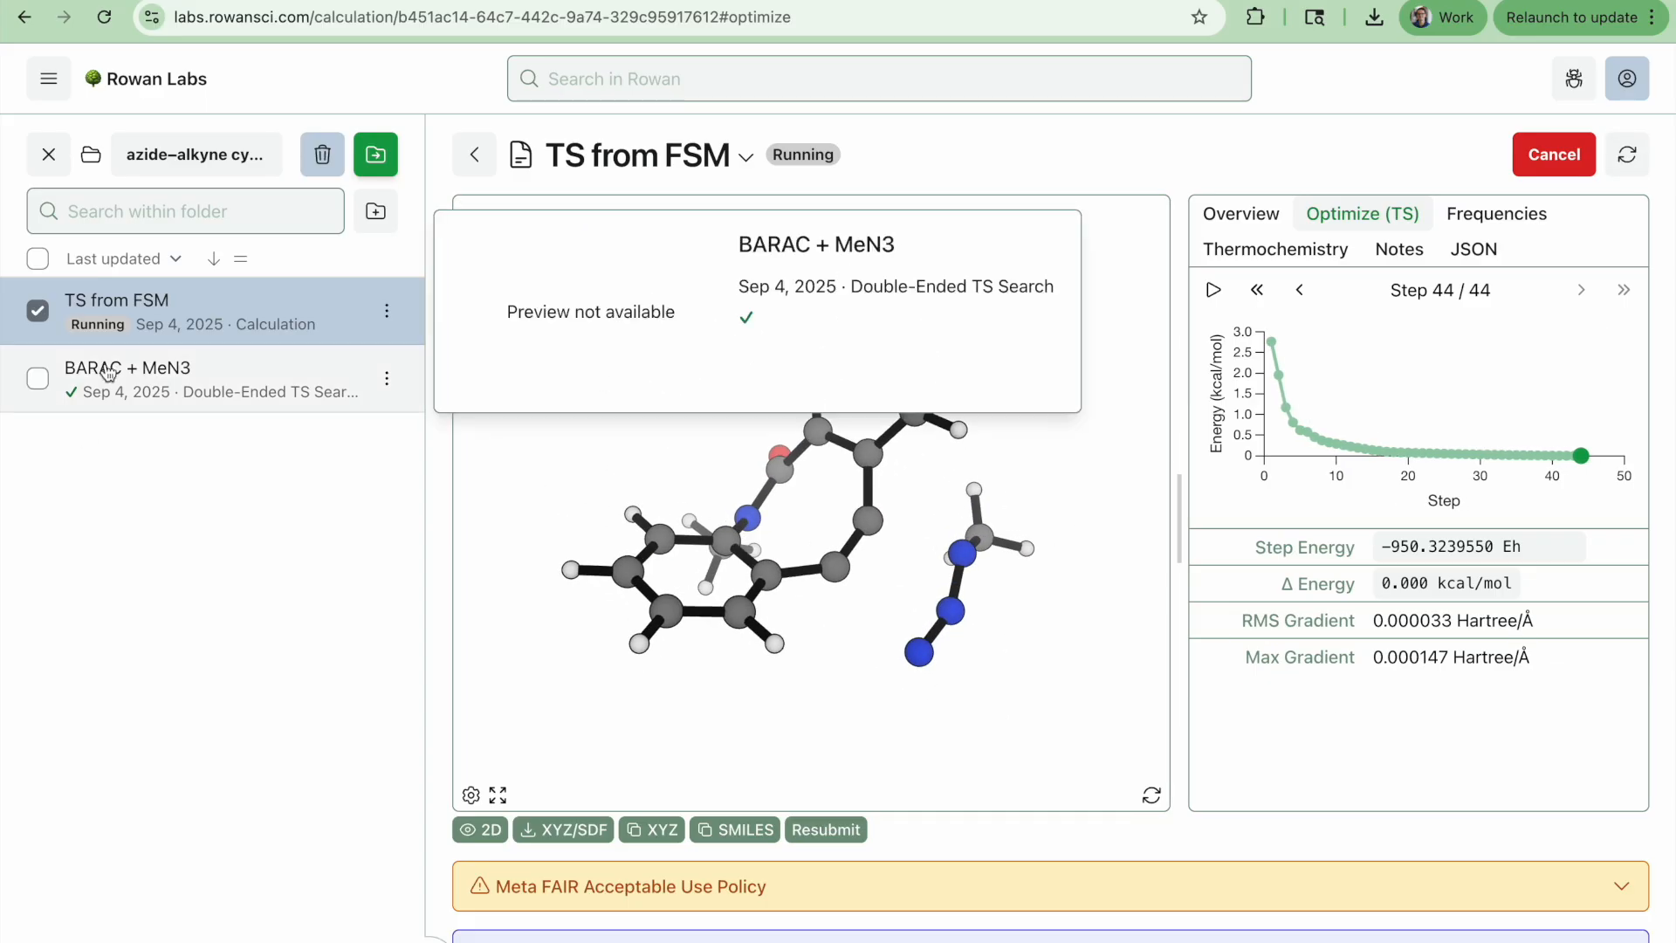
pyautogui.click(153, 374)
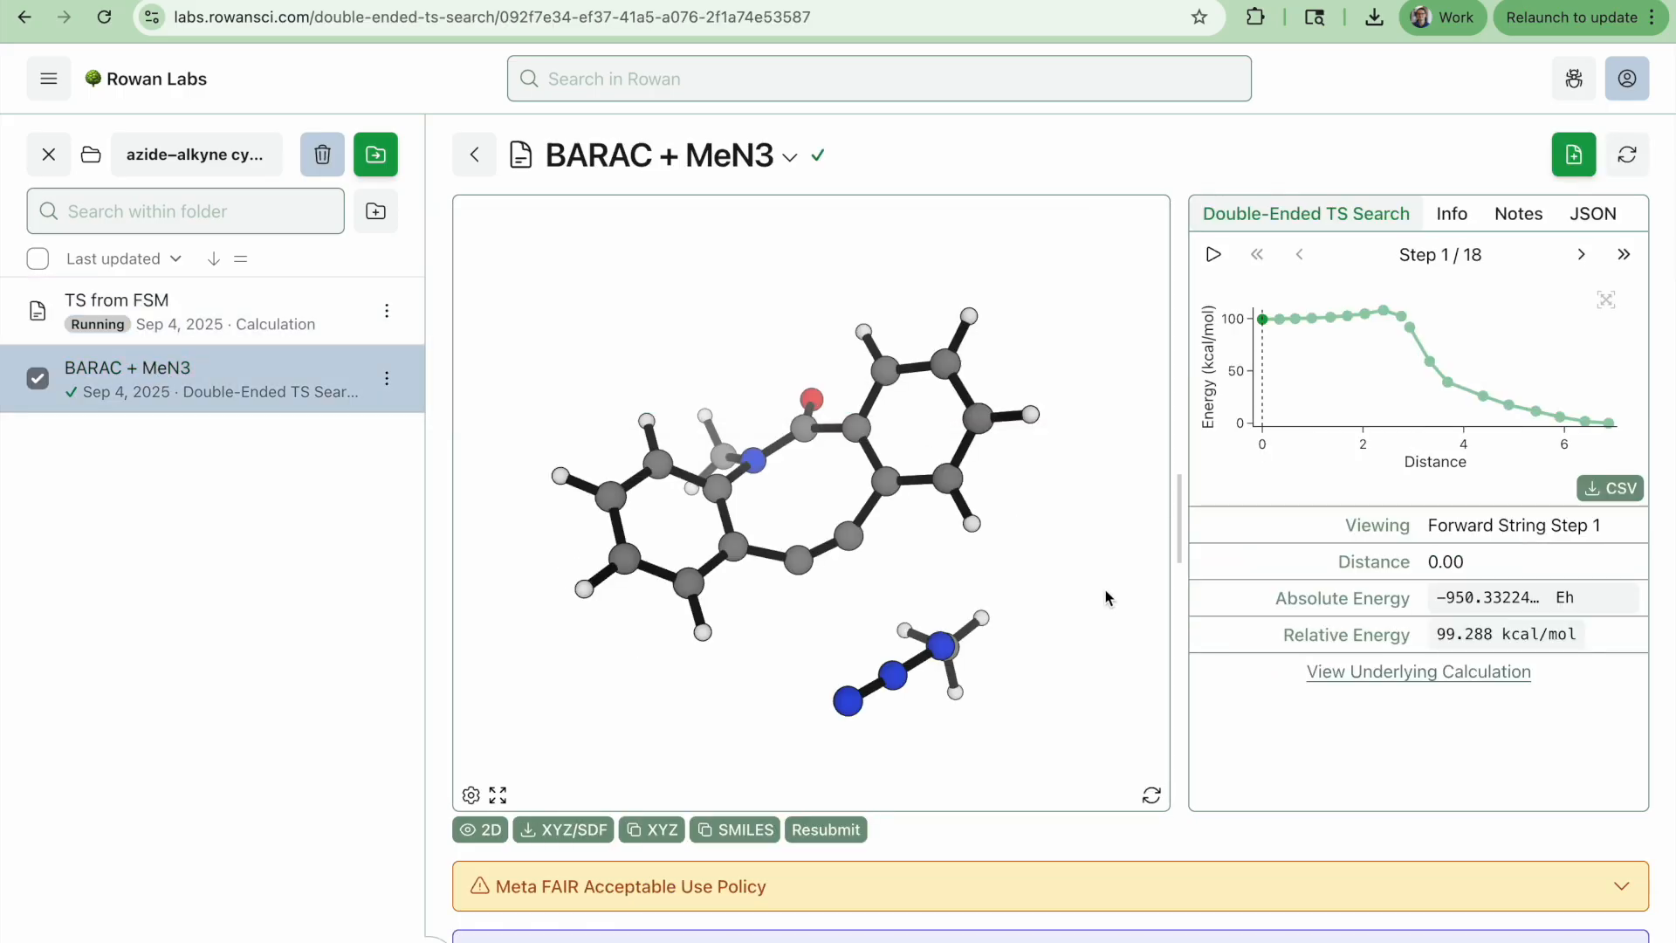
pyautogui.moveTo(946, 706); pyautogui.dragTo(953, 617)
pyautogui.click(878, 606)
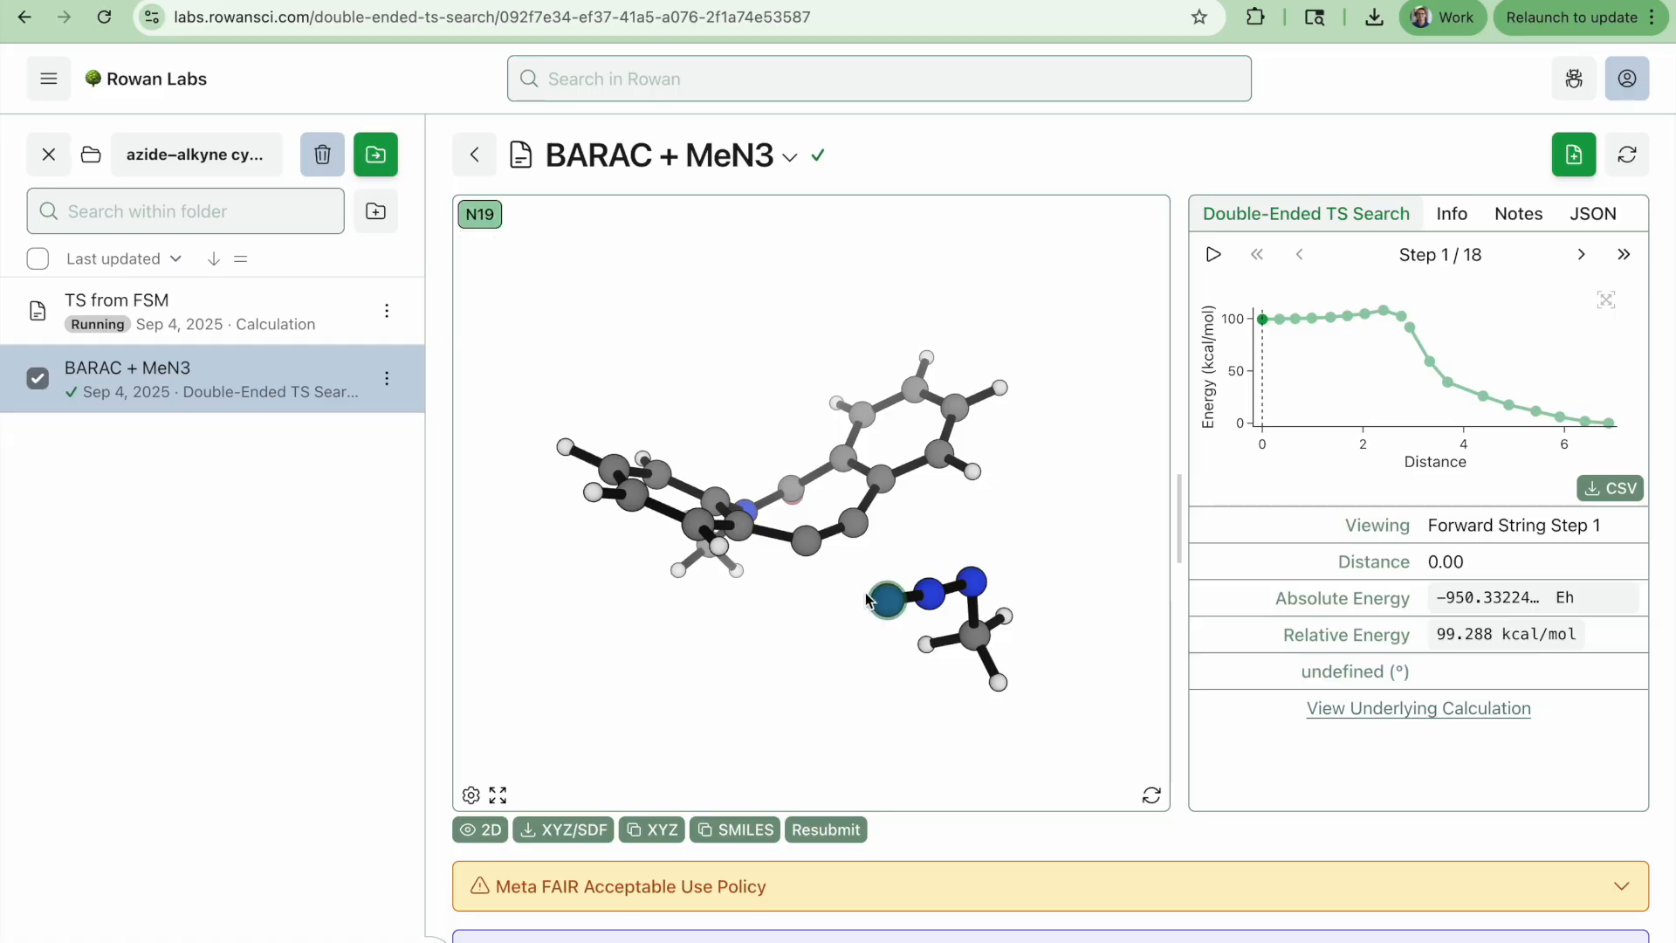
pyautogui.click(806, 540)
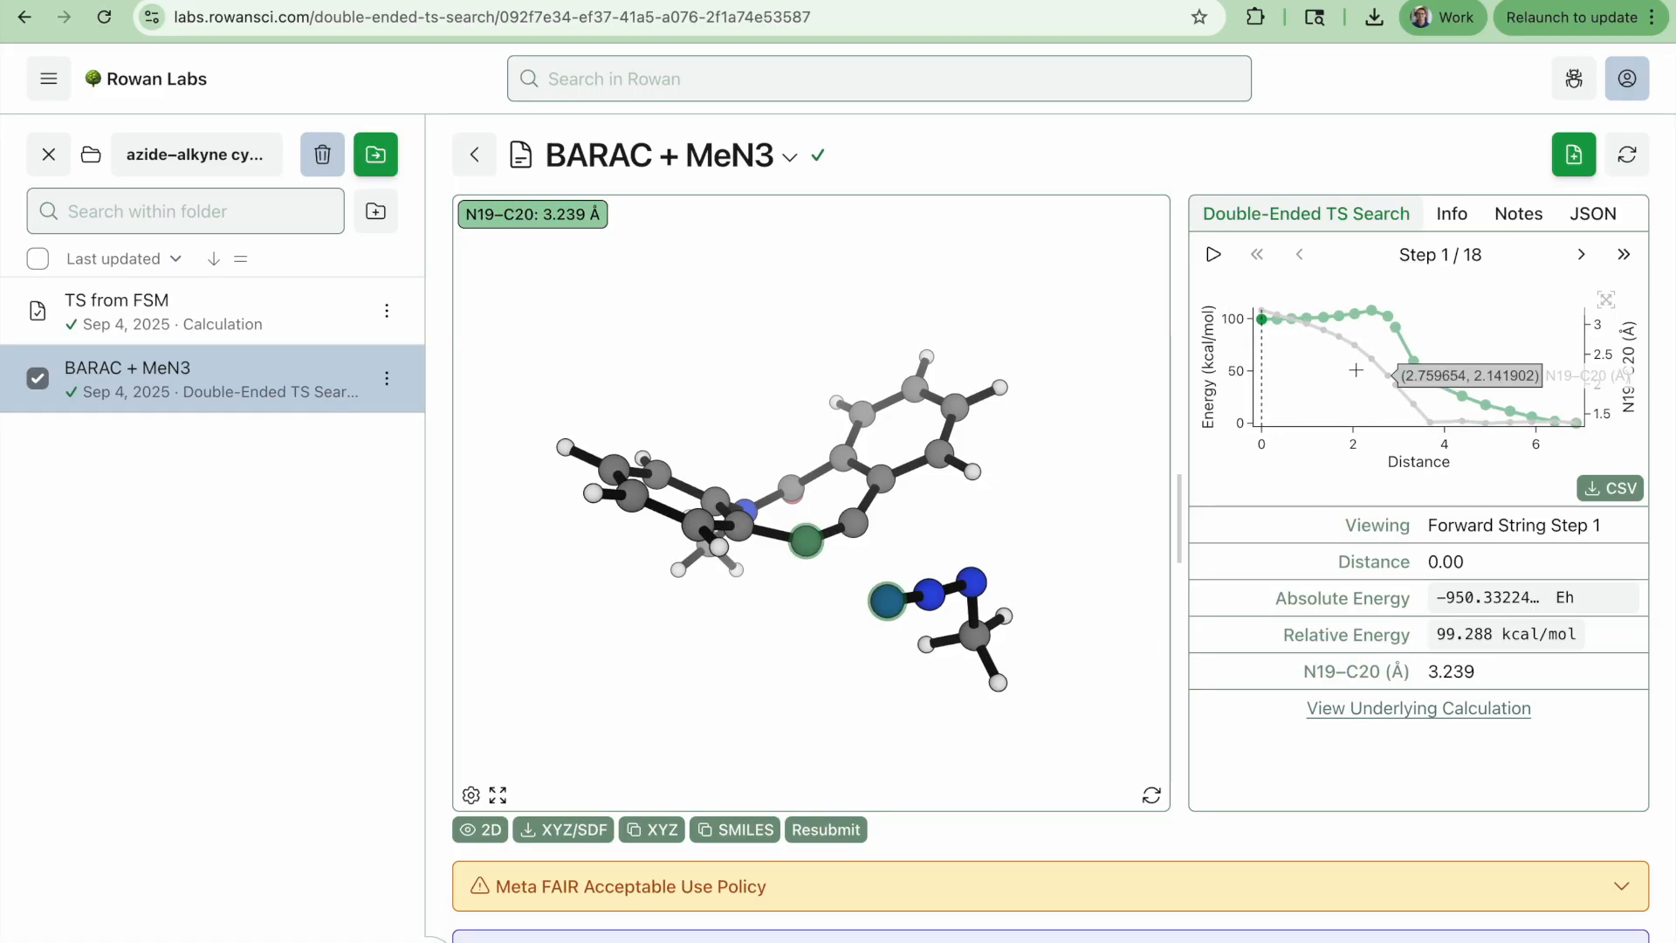
# Measure the azide's N19–N18–N16 angle in the same frame, then clear the selection
pyautogui.click(899, 742)
pyautogui.click(887, 601)
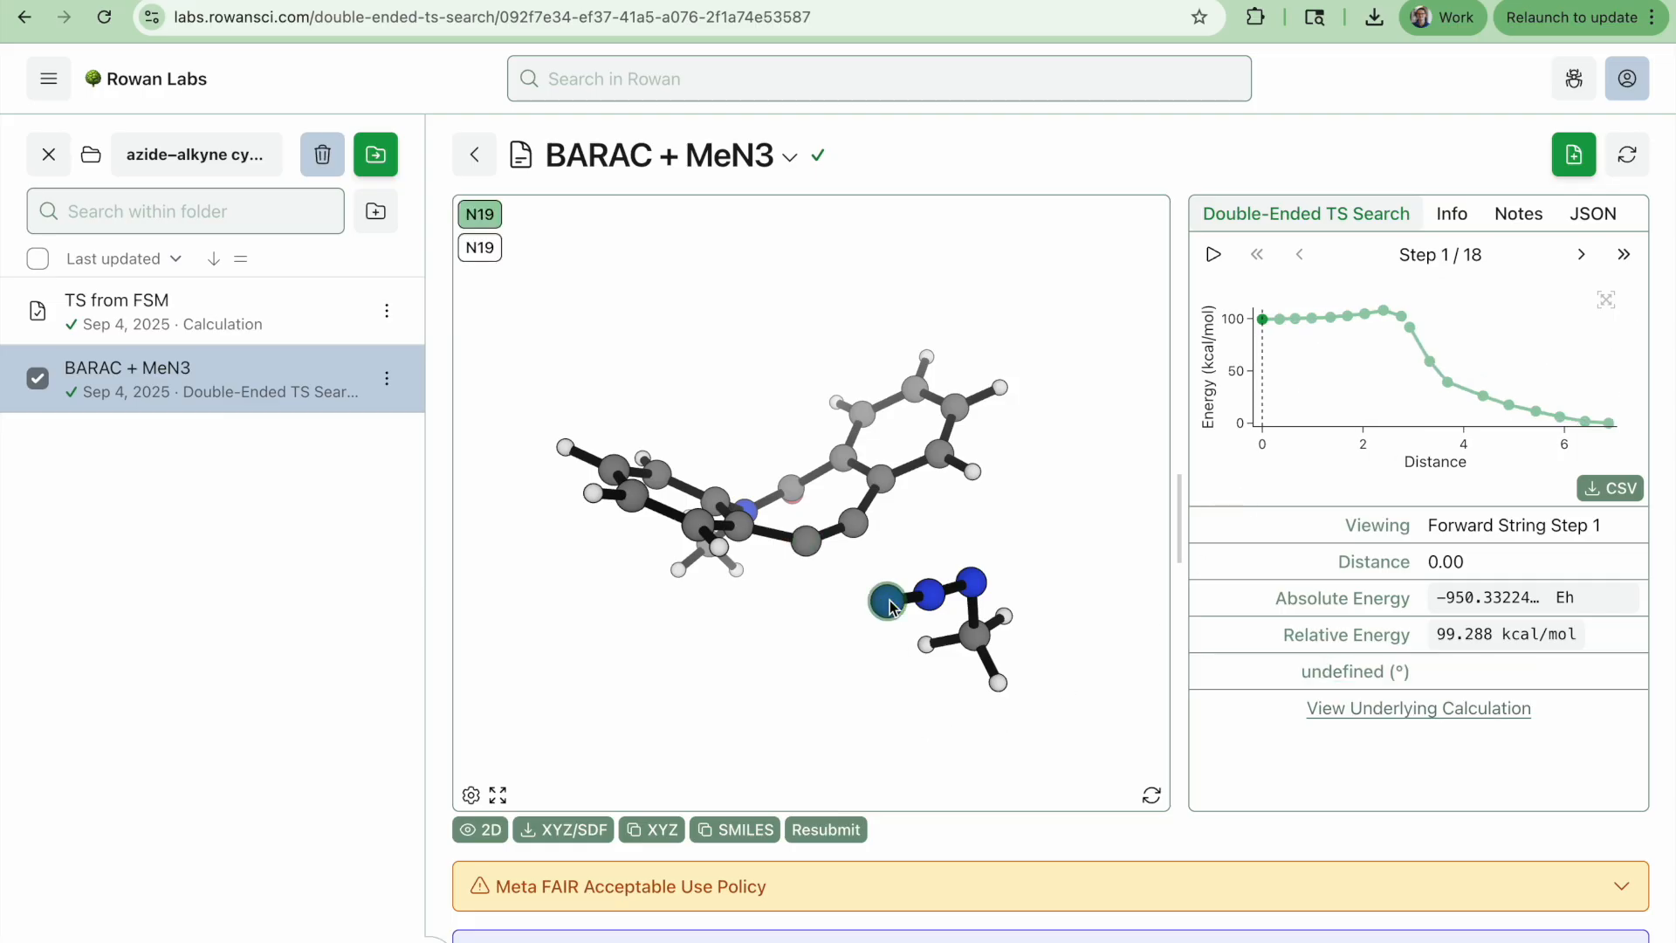
pyautogui.click(937, 598)
pyautogui.click(975, 592)
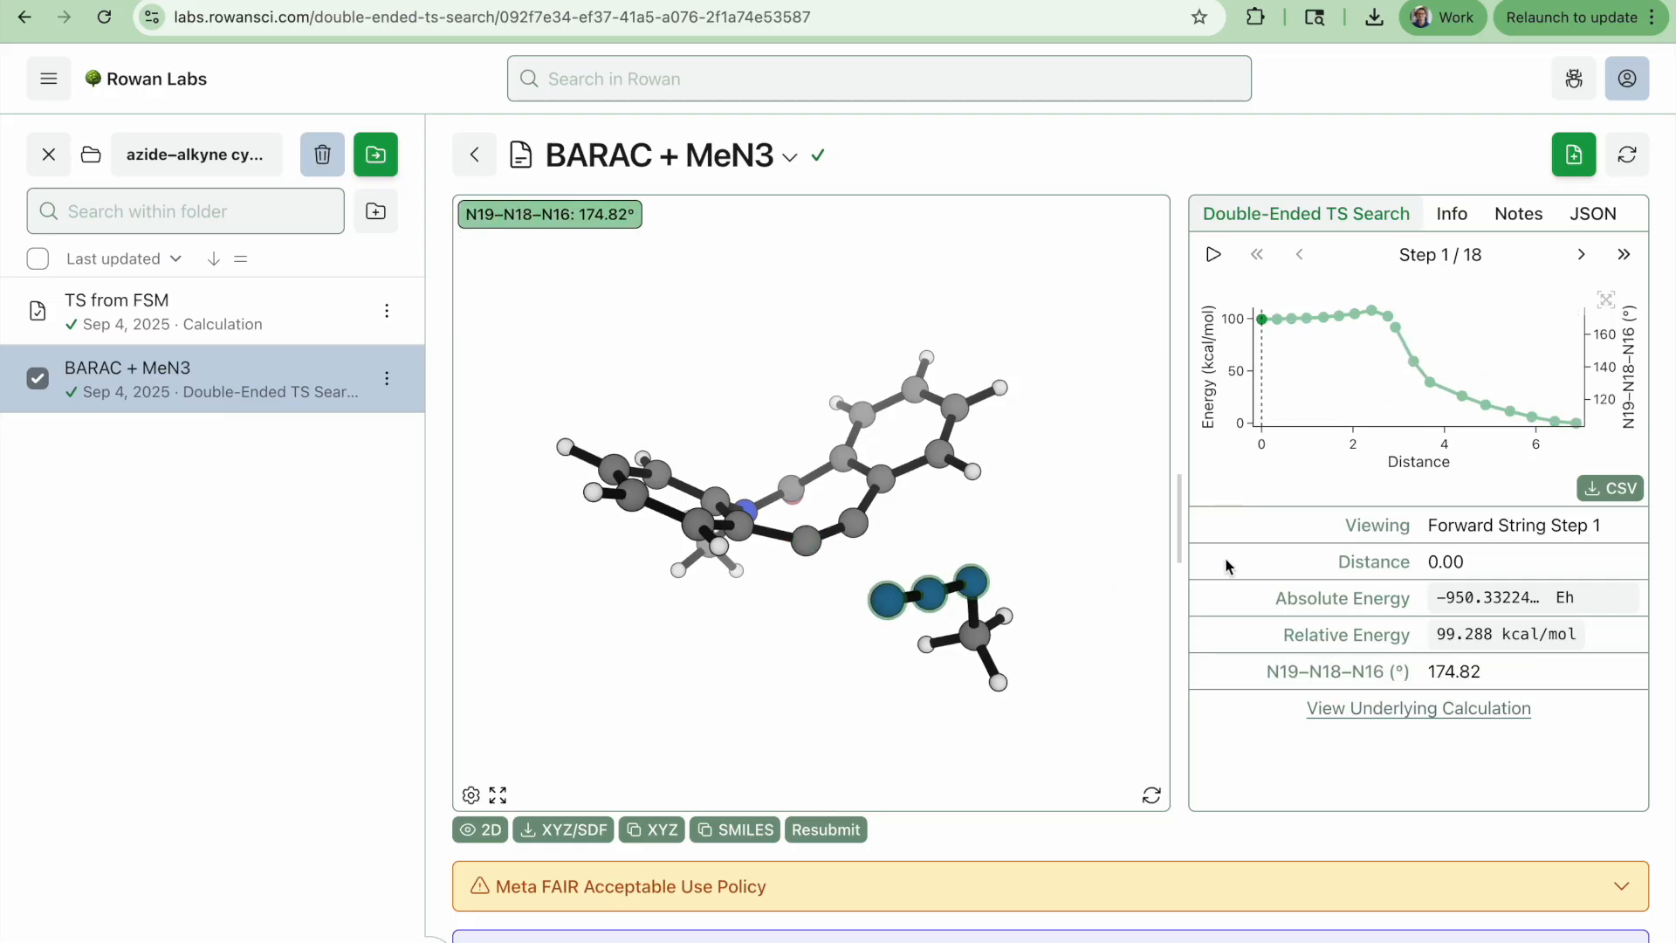
pyautogui.moveTo(1110, 533); pyautogui.dragTo(1094, 533)
pyautogui.click(1094, 534)
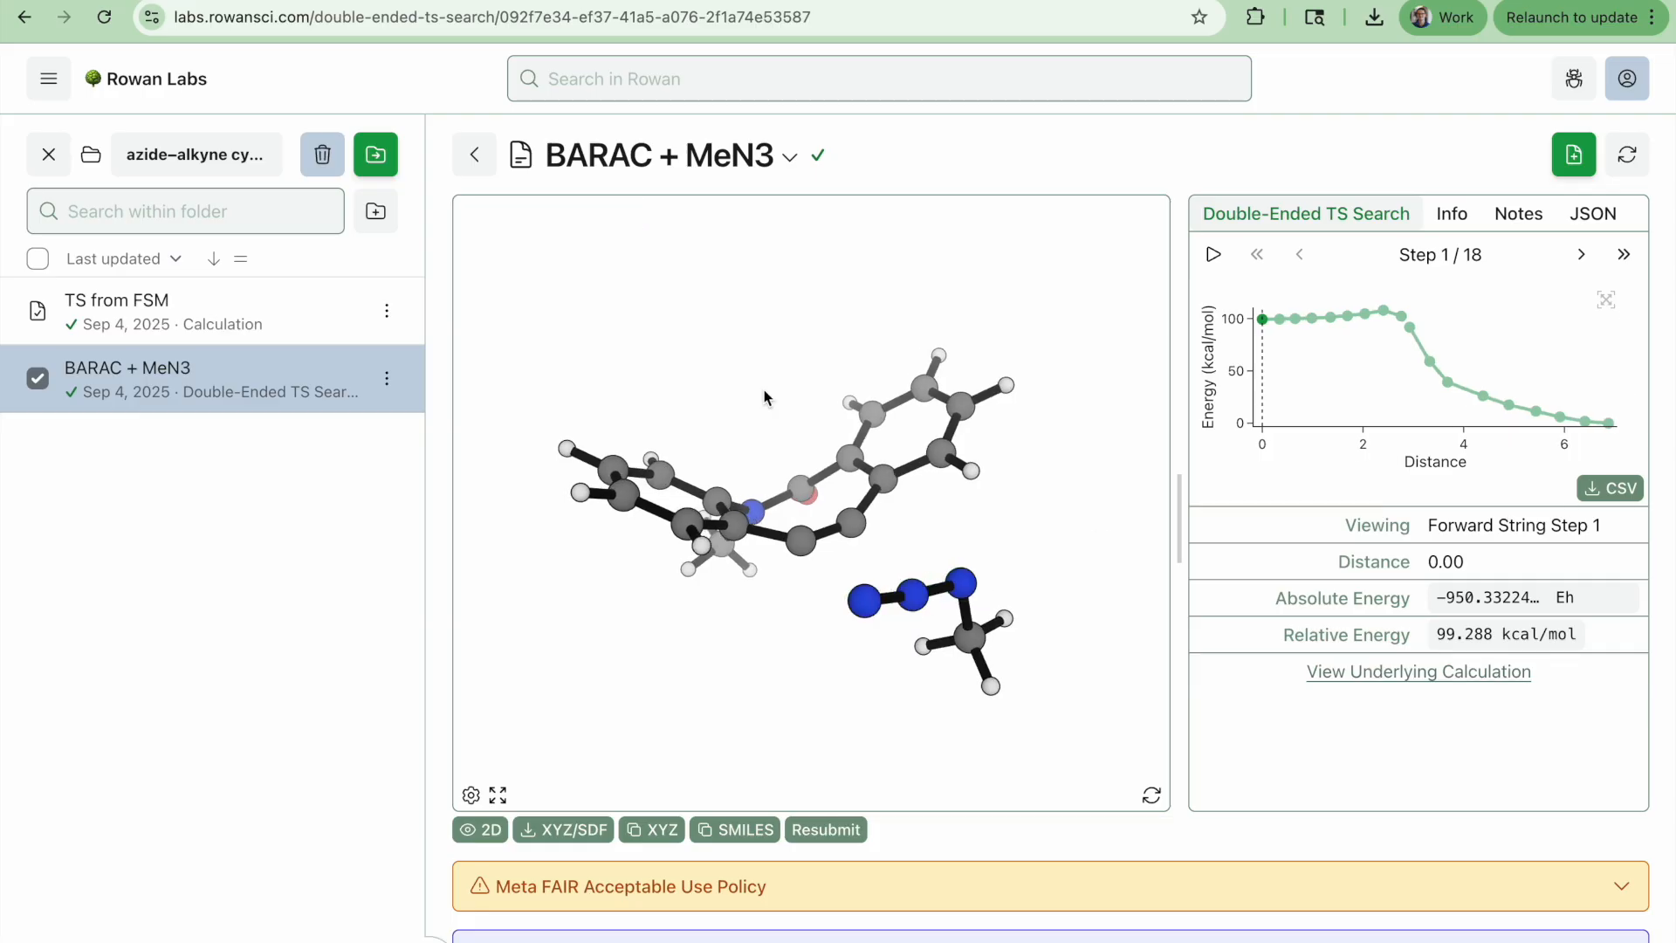
# Animate the finished TS calculation's imaginary -302.9 cm⁻¹ vibration, rotating to view it, then reopen its optimization plot
pyautogui.click(171, 309)
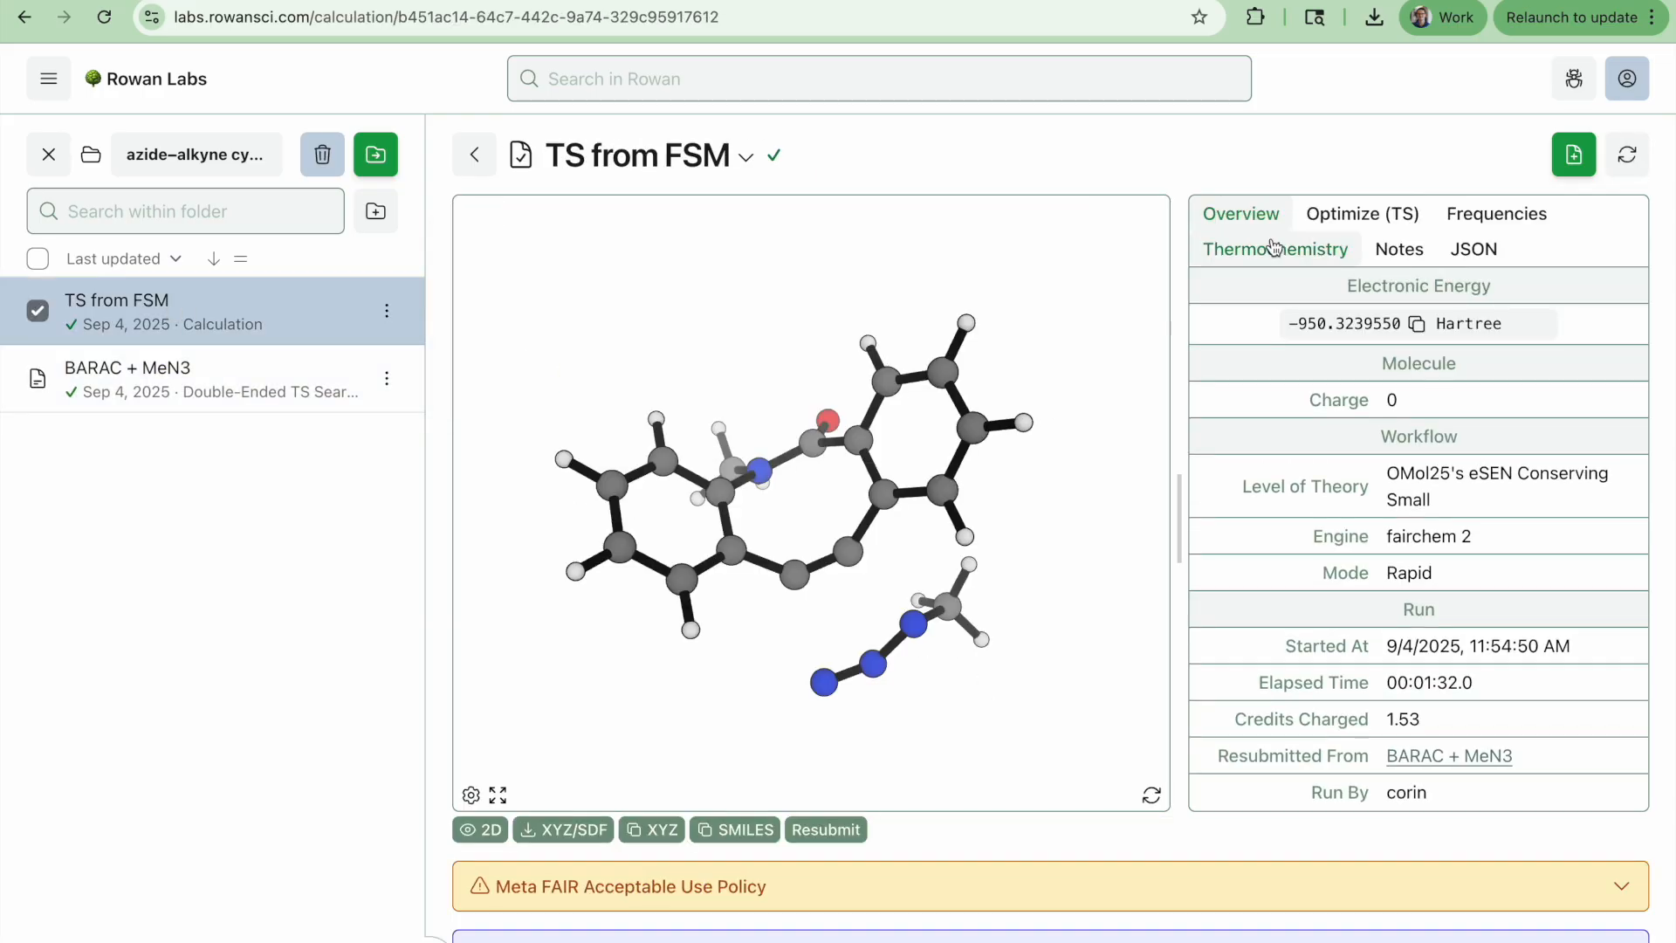
pyautogui.click(1464, 218)
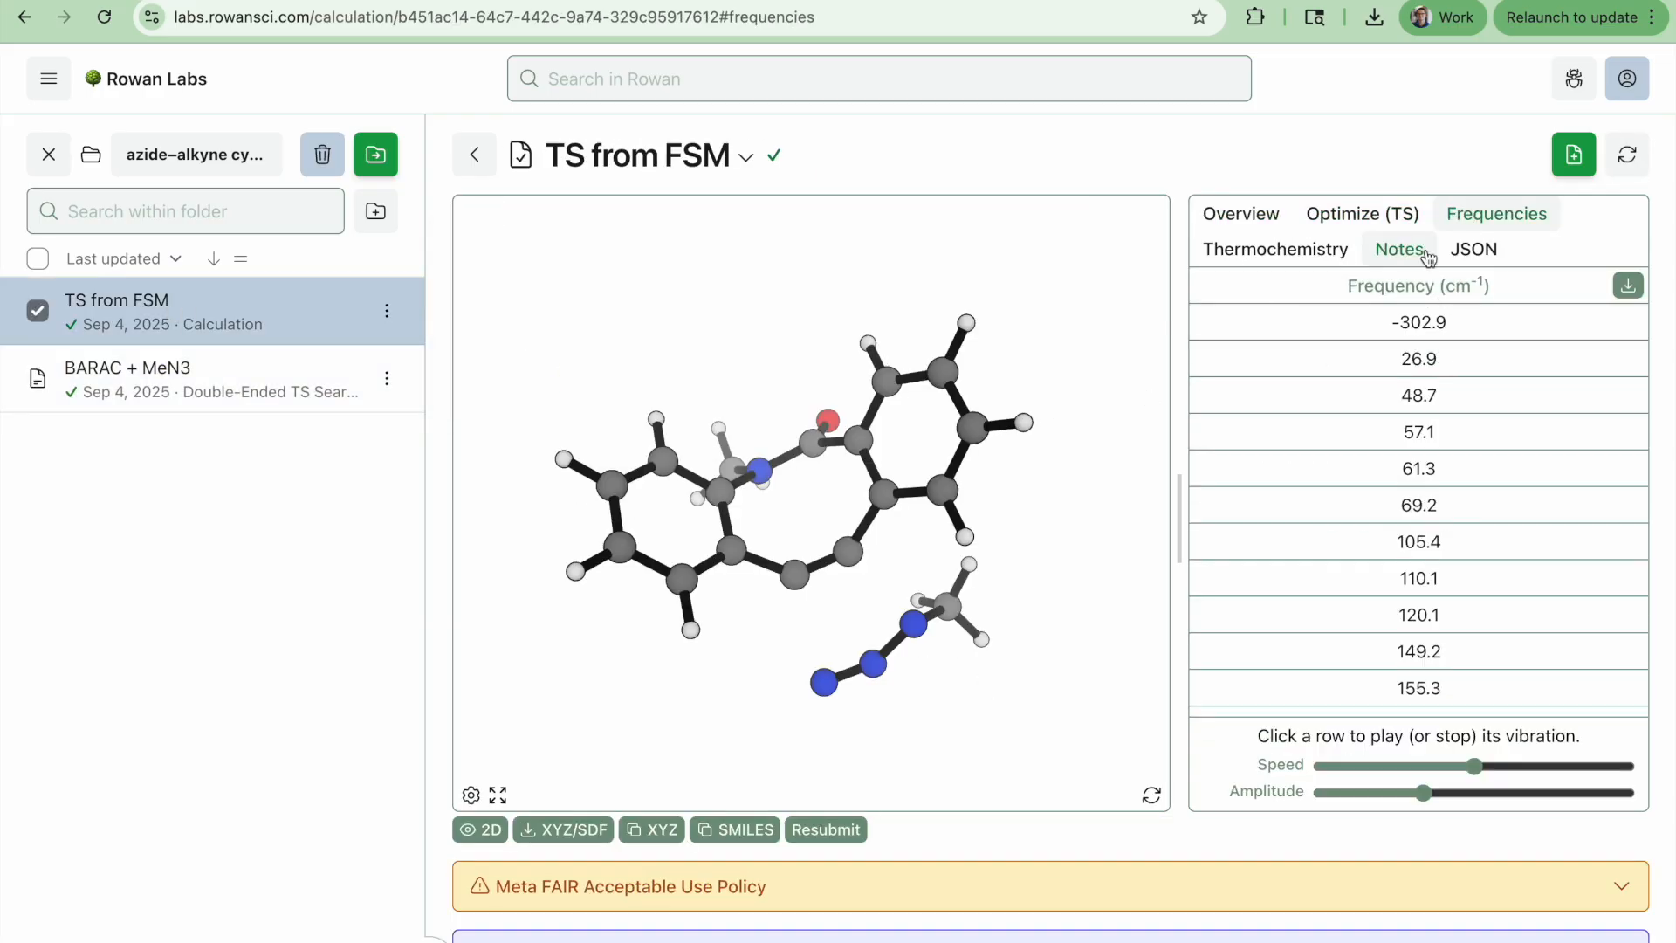
pyautogui.click(1326, 322)
pyautogui.moveTo(1059, 644); pyautogui.dragTo(1034, 455)
pyautogui.scroll(3, 1058, 527)
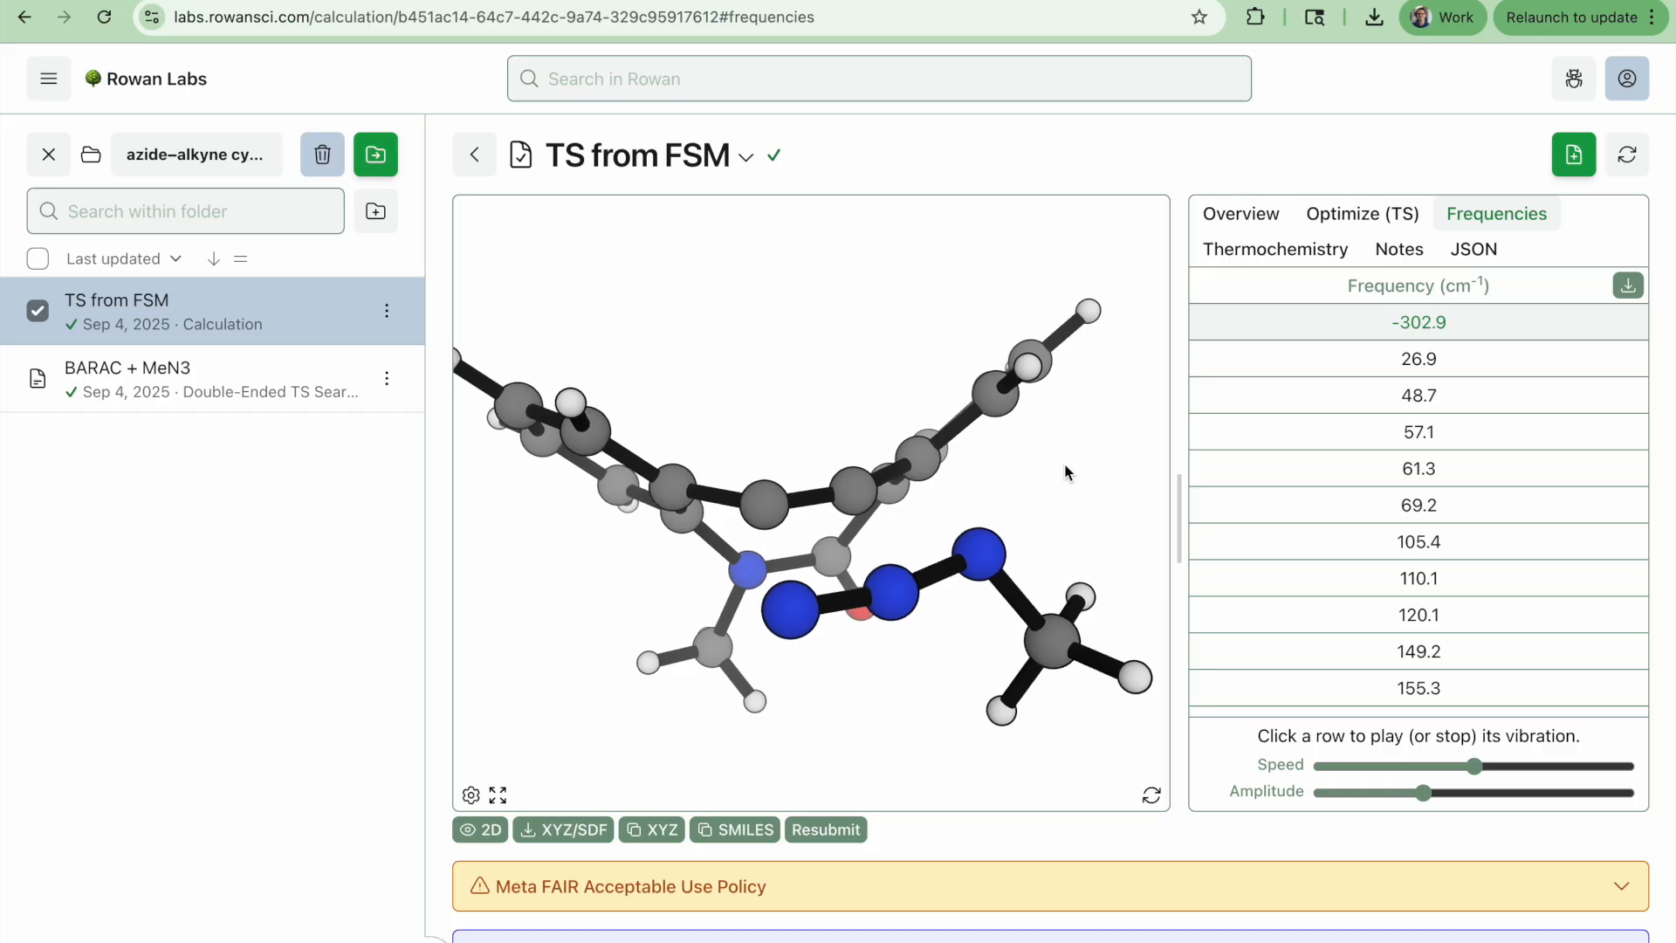
pyautogui.moveTo(1065, 472); pyautogui.dragTo(1059, 579)
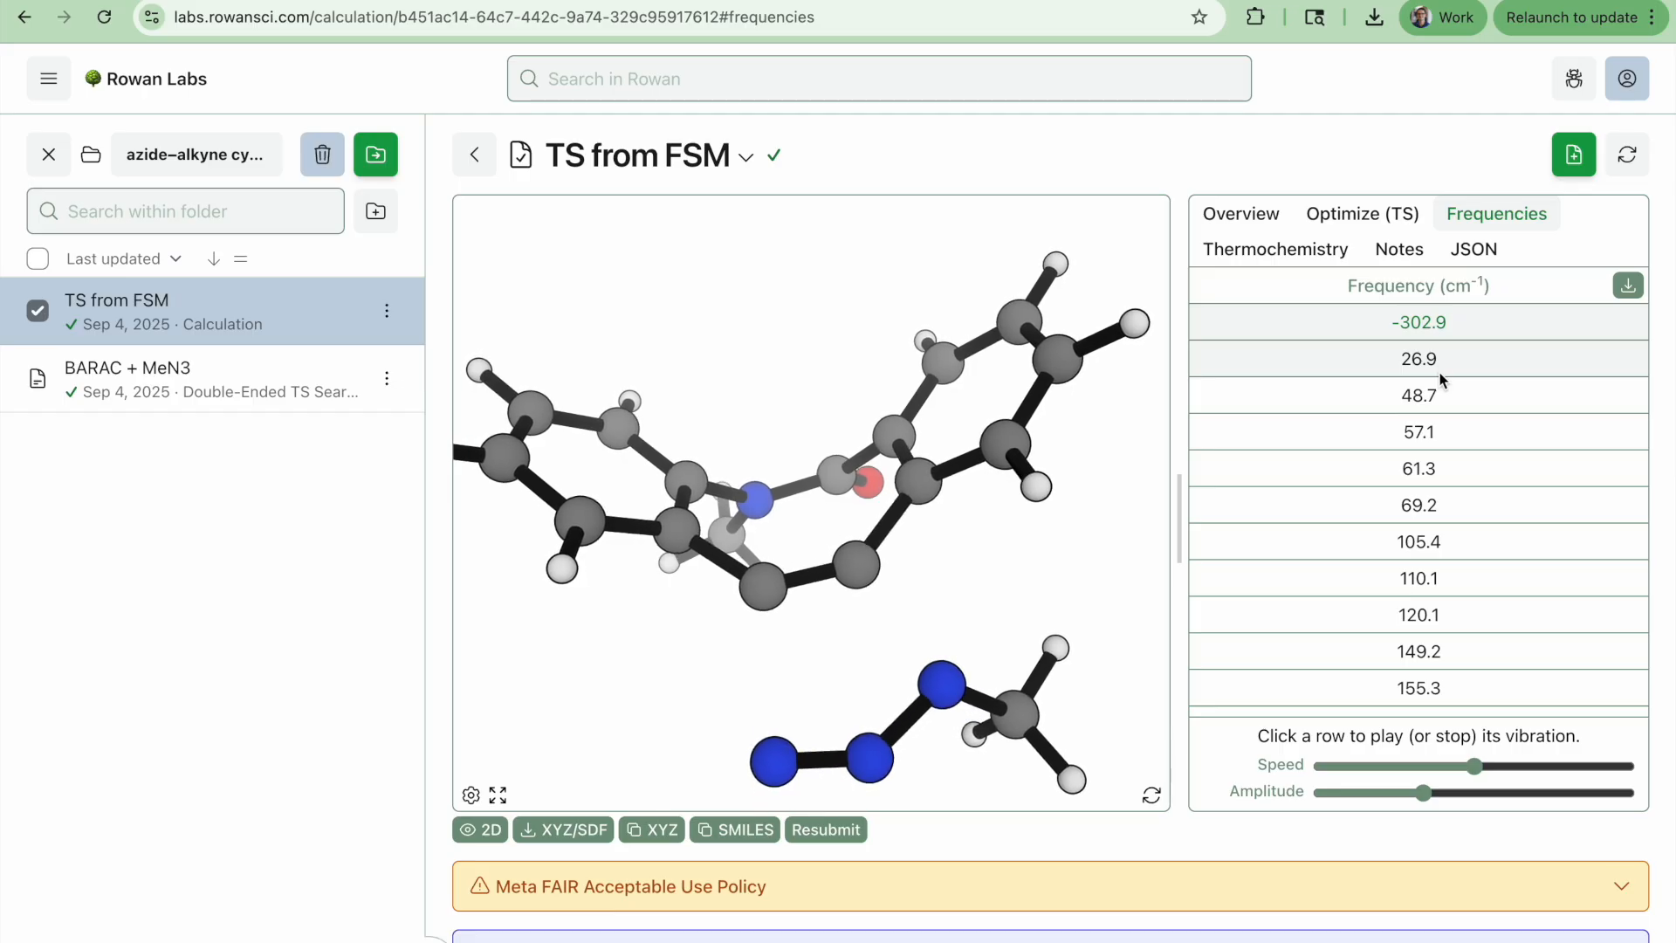
pyautogui.click(1362, 214)
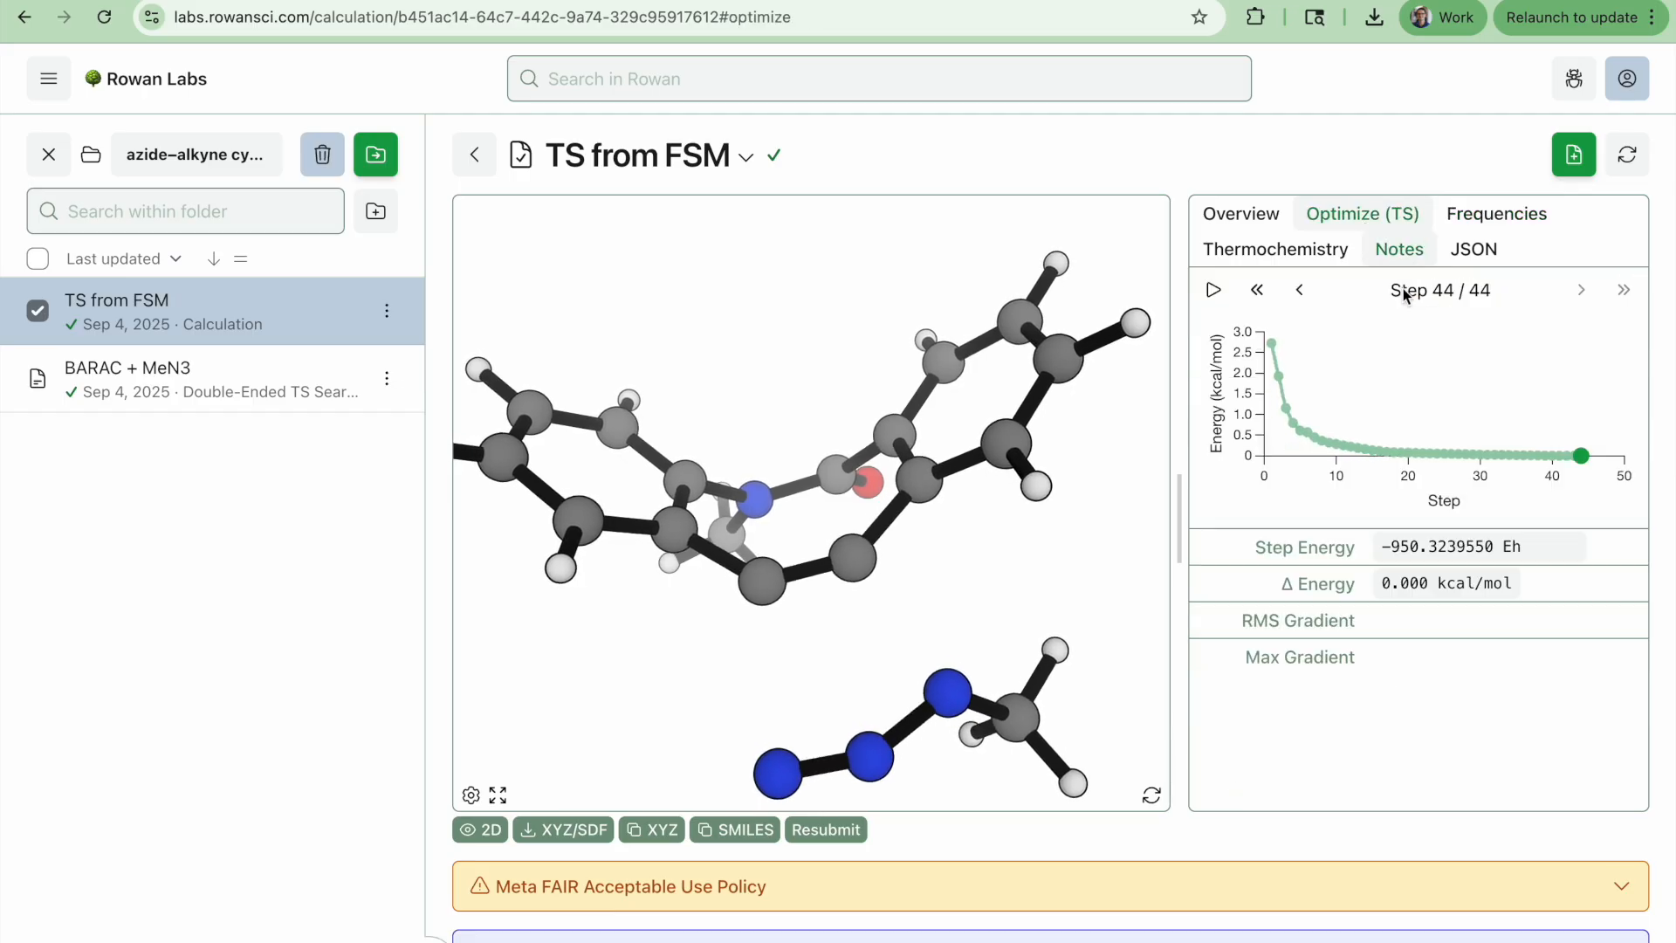
# Review the optimized TS calculation's overview, then resubmit its final structure as an intrinsic reaction coordinate (IRC) calculation
pyautogui.click(1231, 215)
pyautogui.scroll(-1, 1511, 657)
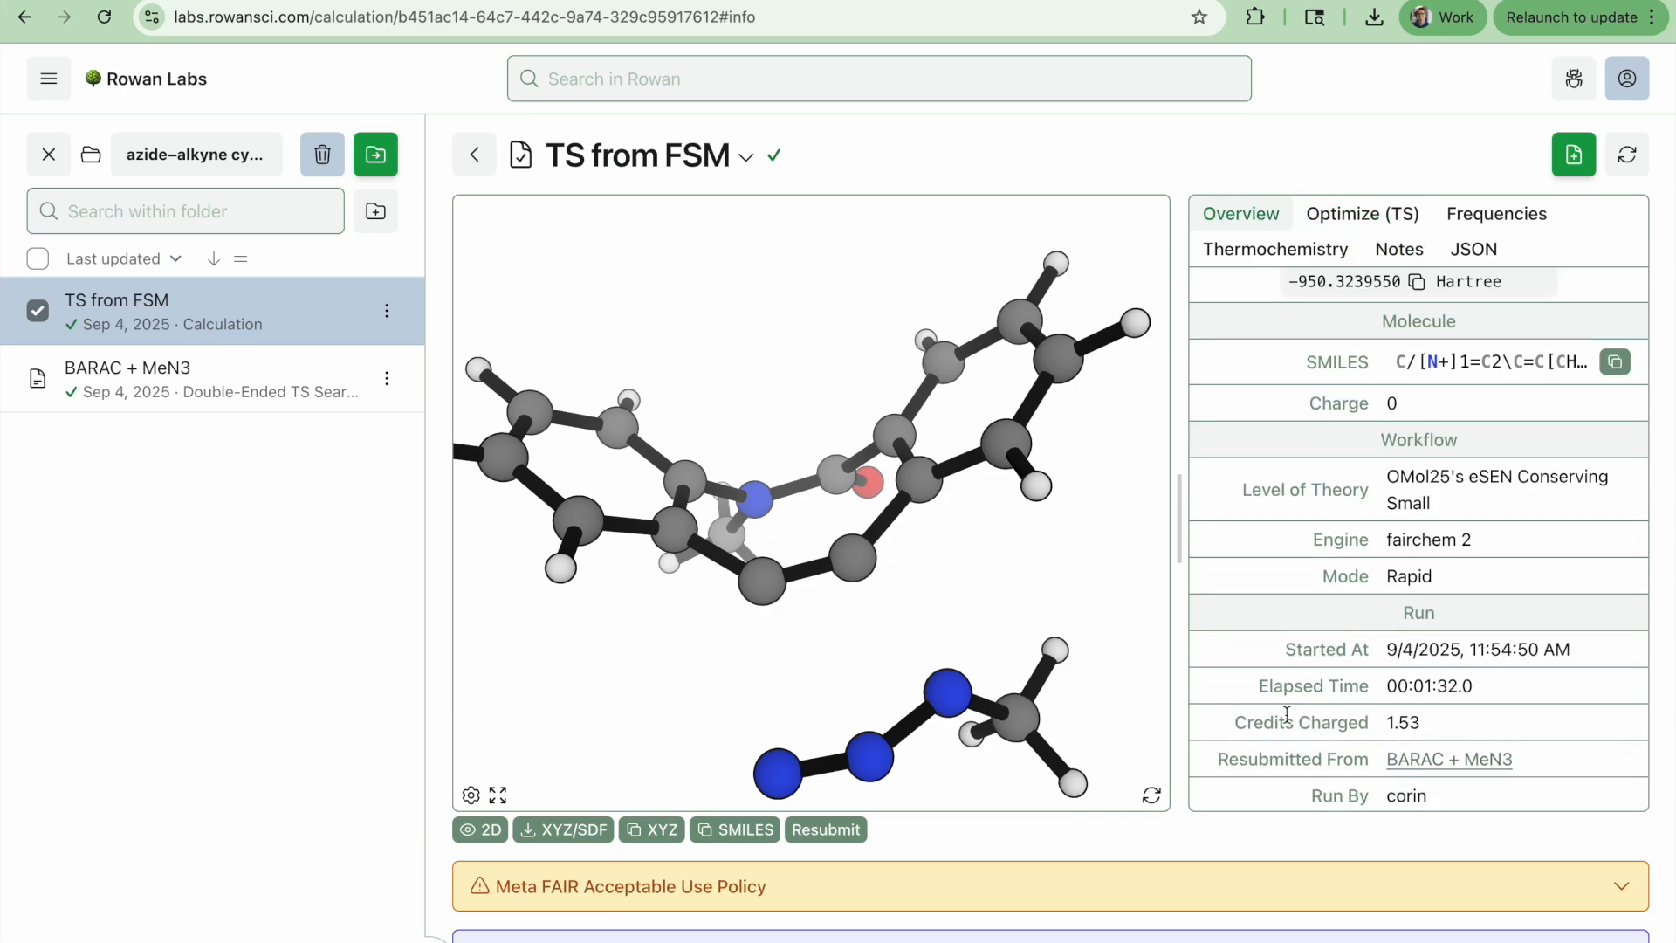
pyautogui.moveTo(1010, 565); pyautogui.dragTo(1061, 610)
pyautogui.scroll(-2, 968, 598)
pyautogui.click(836, 830)
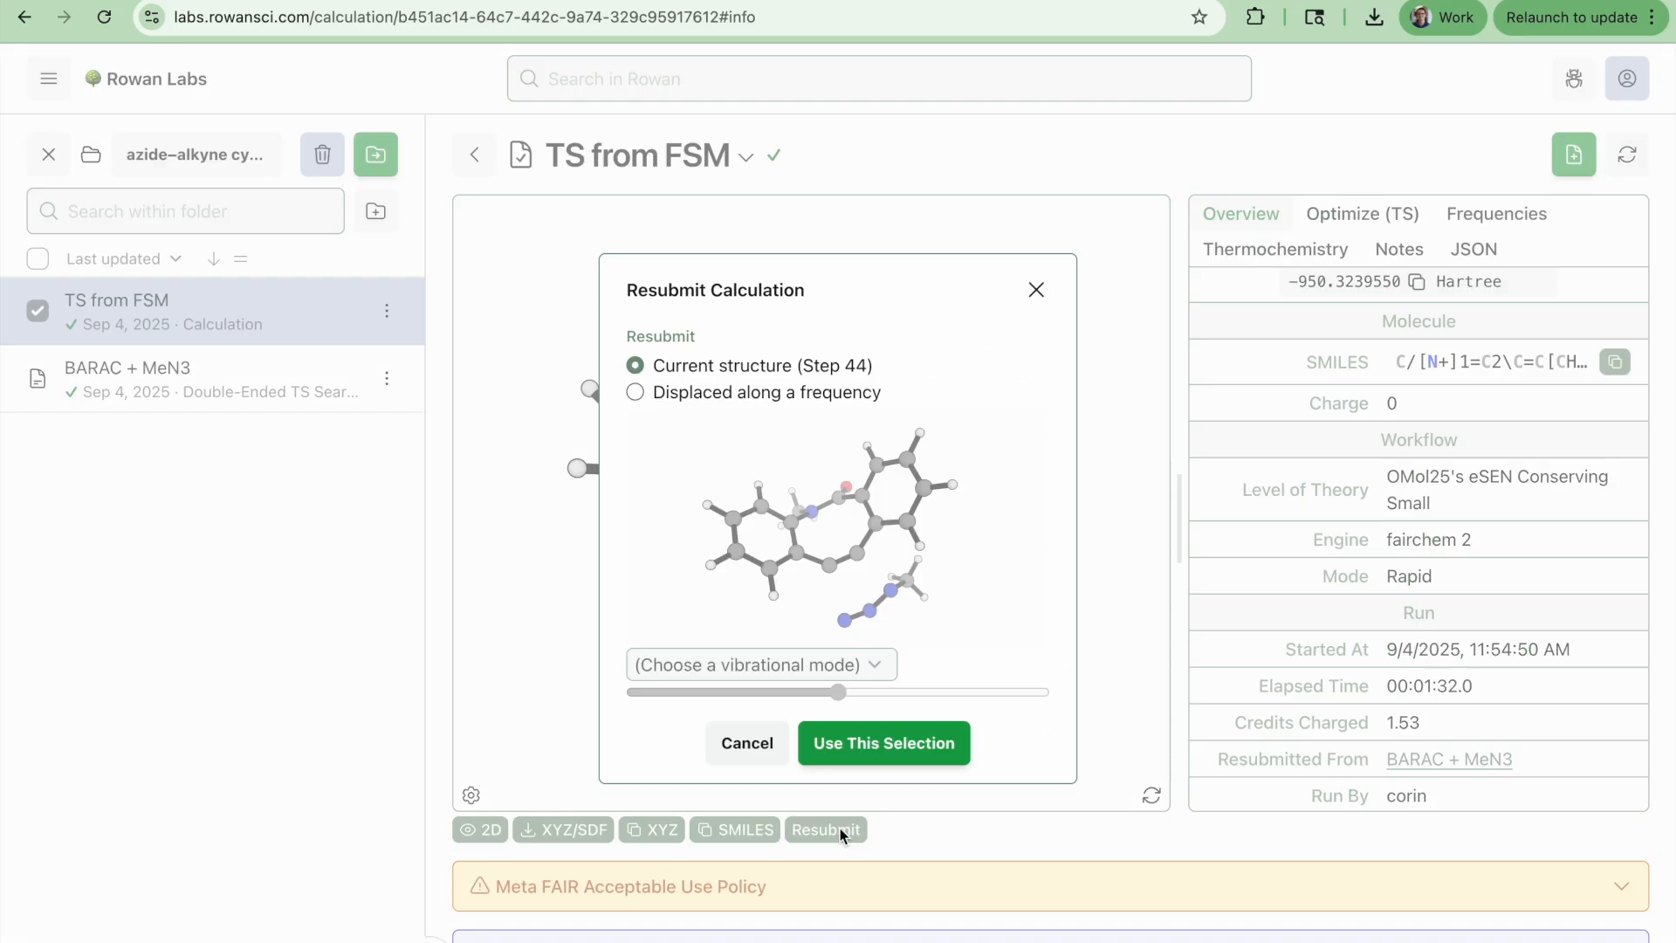
pyautogui.click(882, 740)
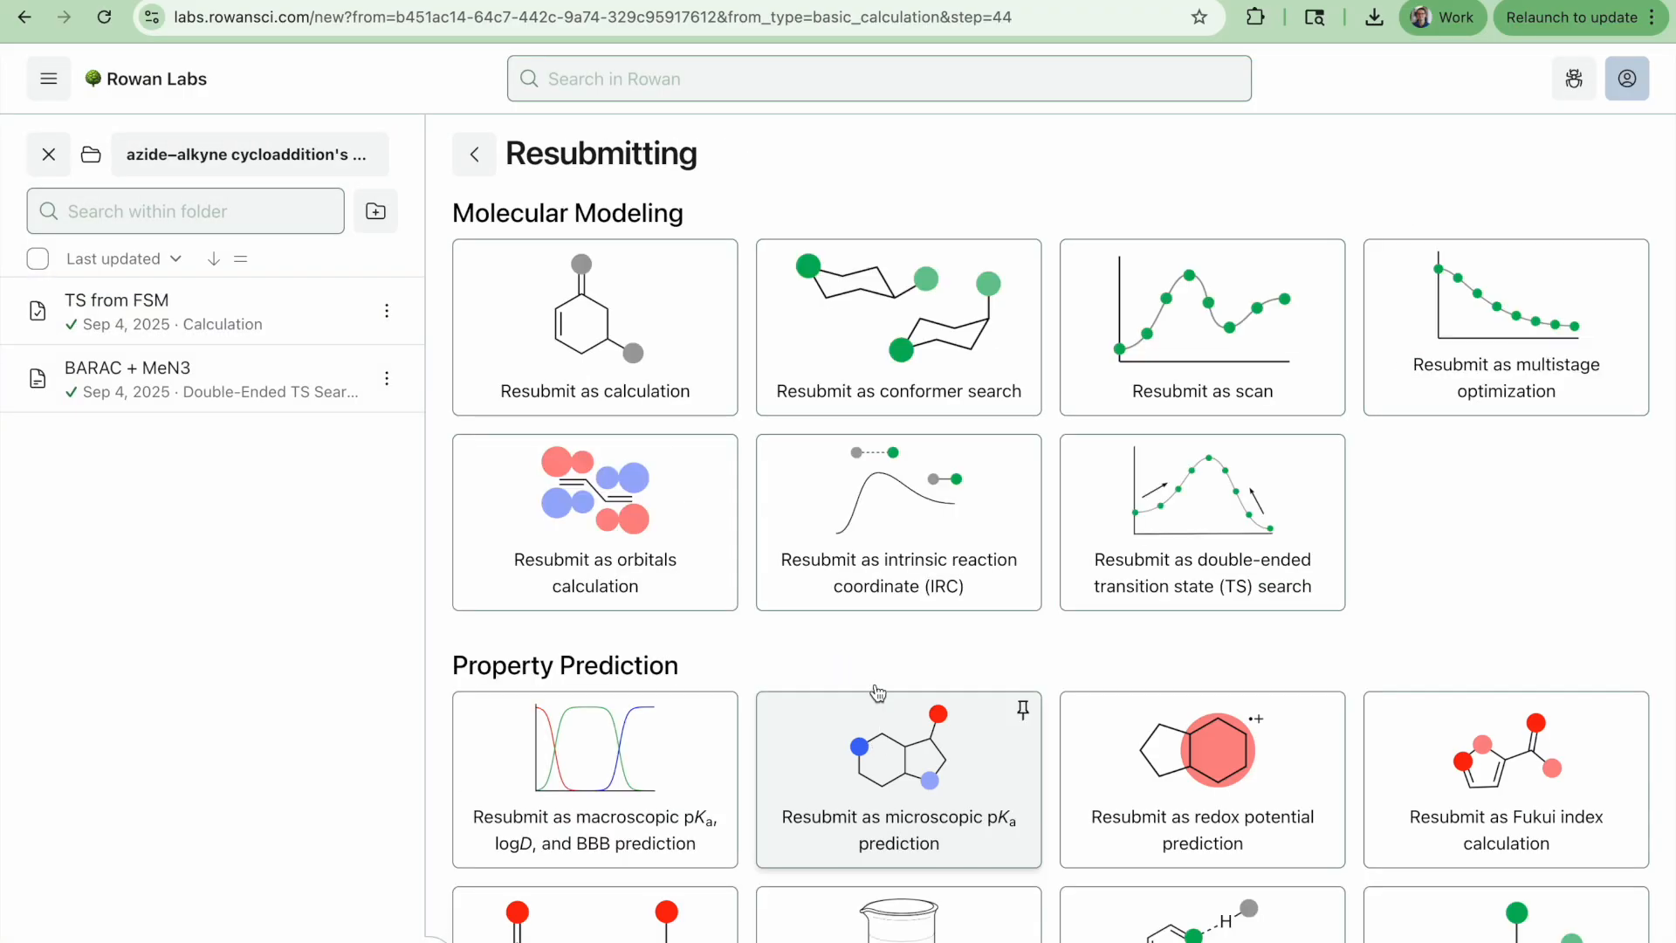
pyautogui.click(885, 498)
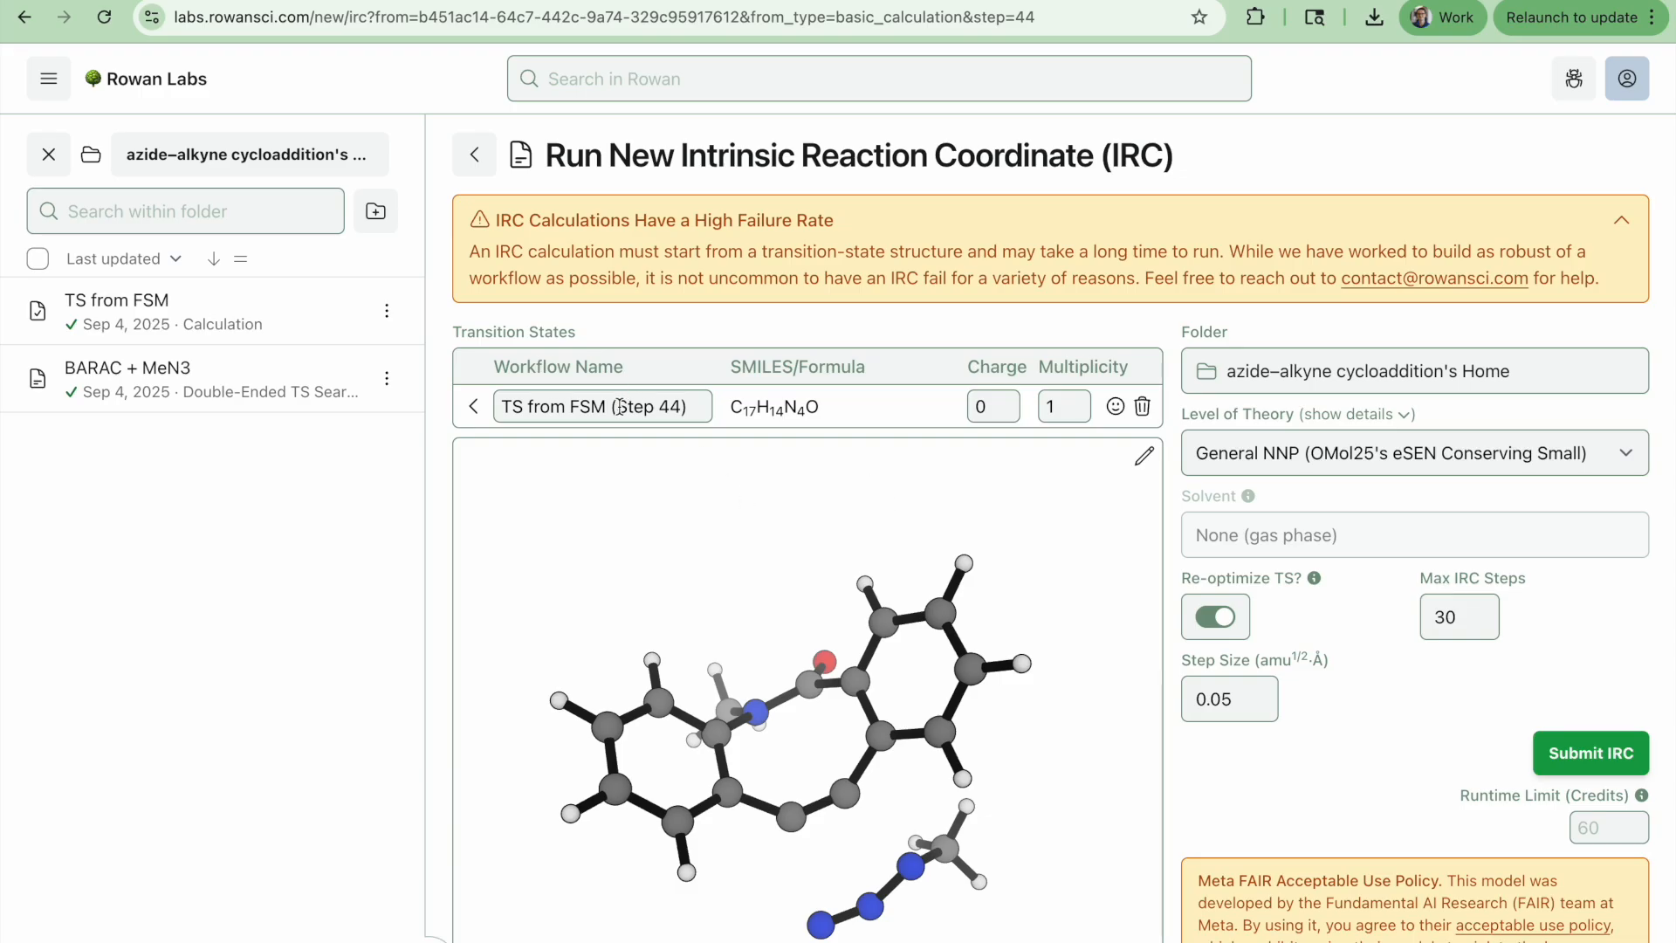
# Rename the IRC workflow to "IRC from TS"
pyautogui.doubleClick(514, 404)
pyautogui.write('IRC')
pyautogui.hotkey('shift', 'End')
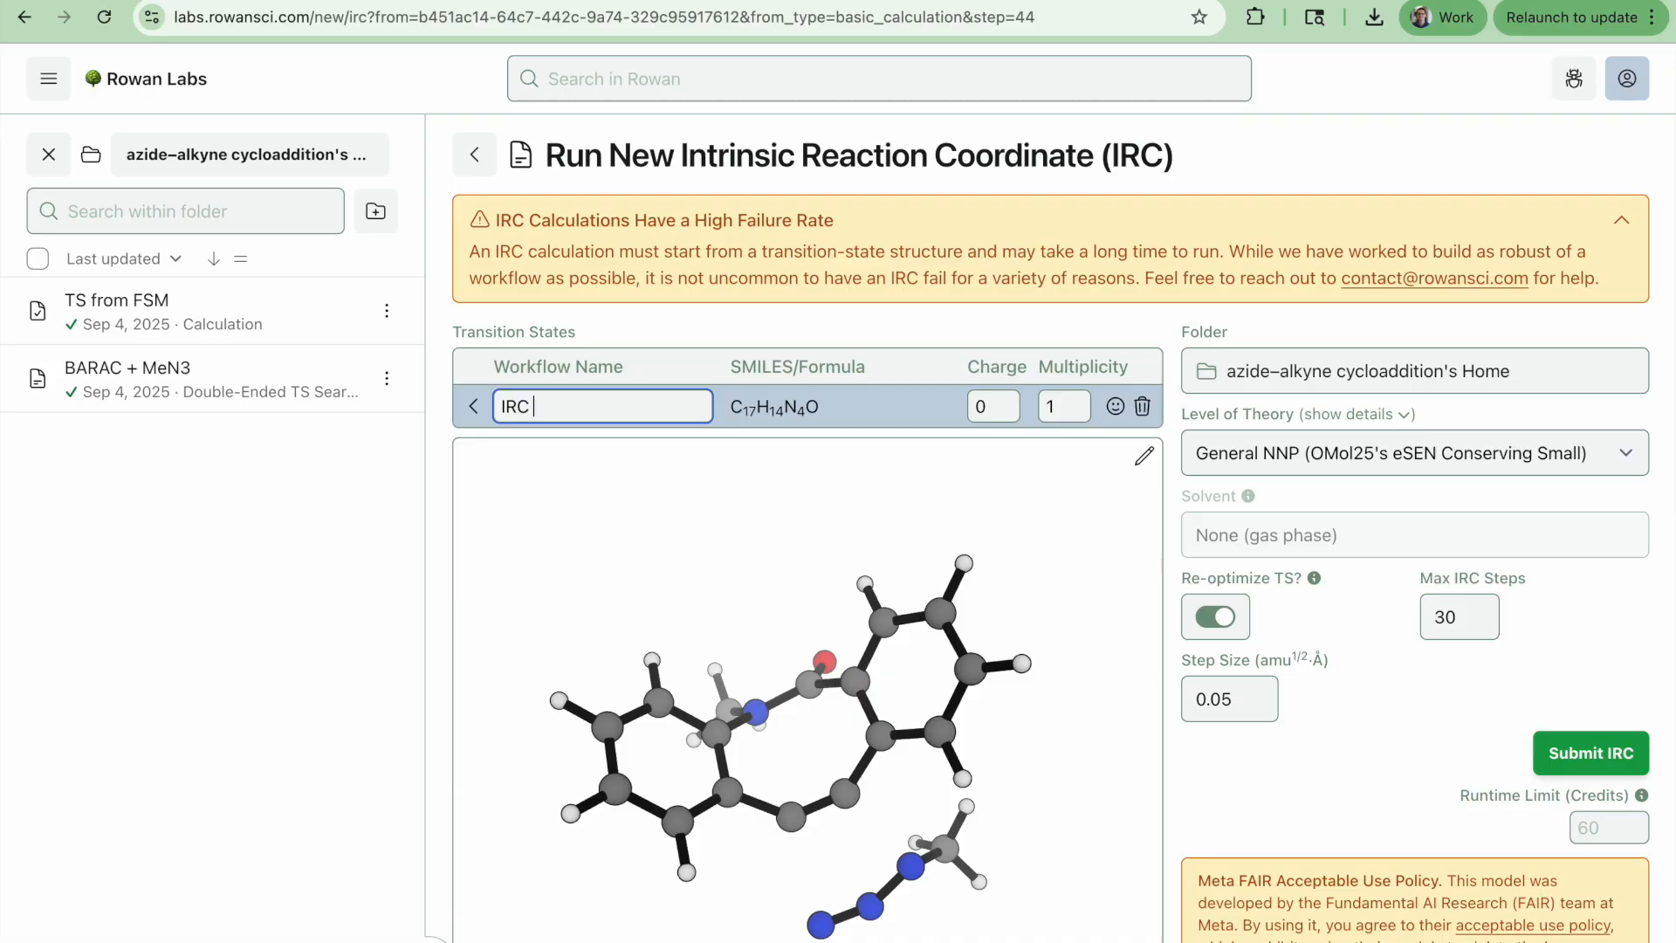
pyautogui.write('from TS')
# Turn off TS re-optimization and submit the IRC calculation
pyautogui.scroll(-4, 1429, 590)
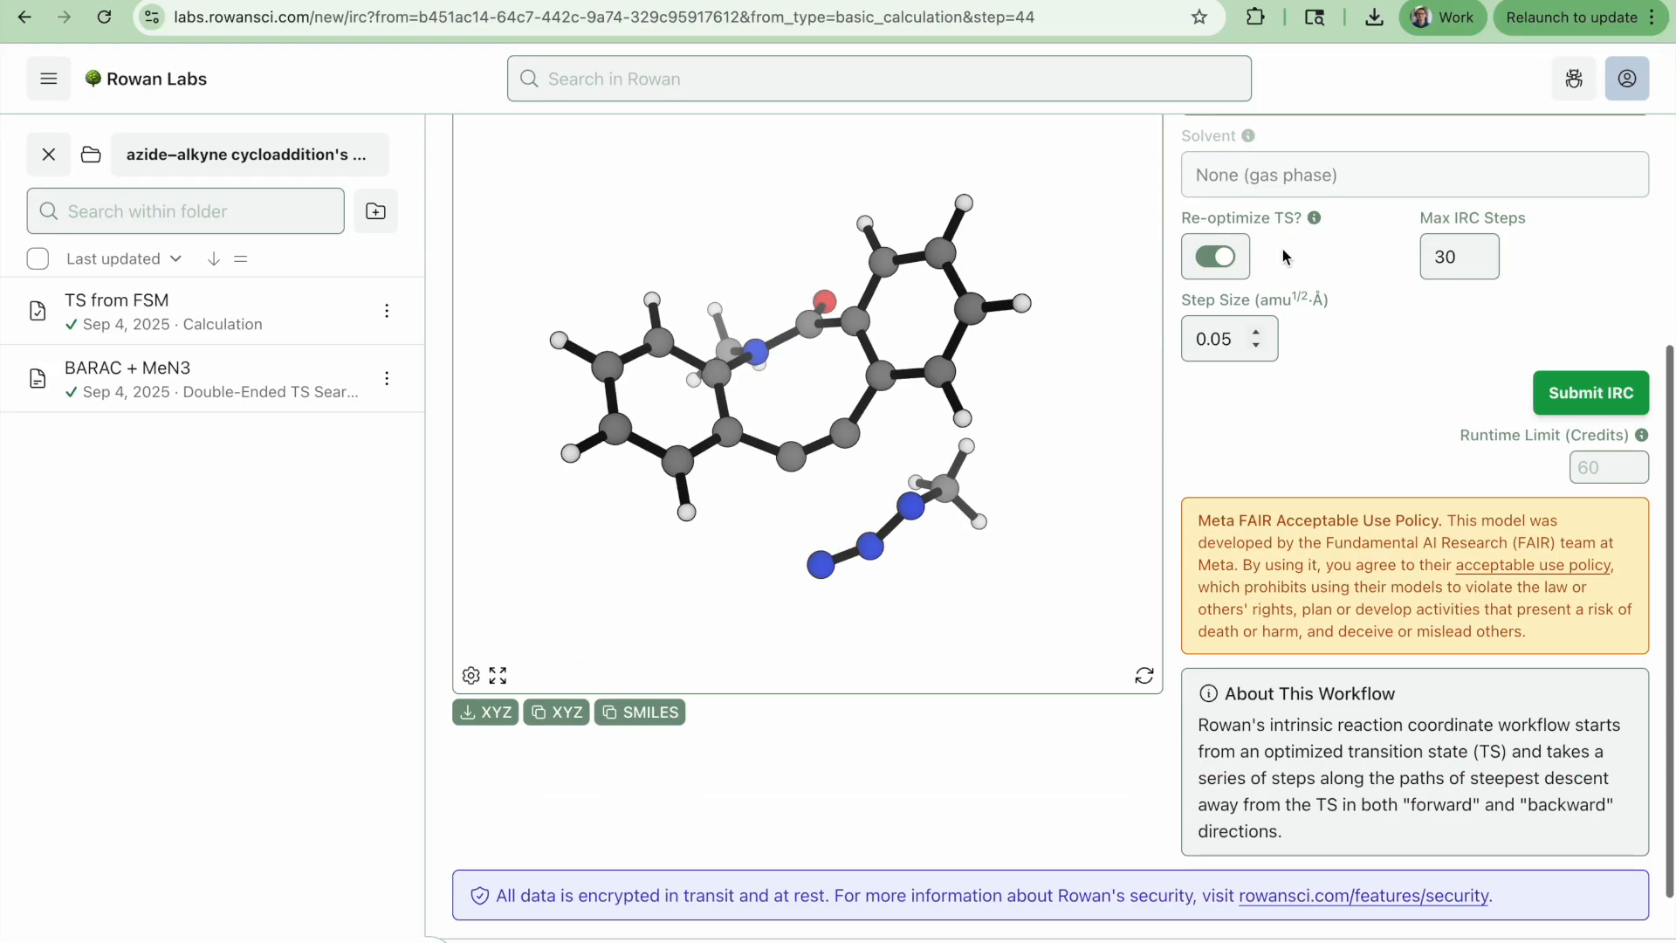
pyautogui.click(1222, 258)
pyautogui.scroll(3, 1224, 267)
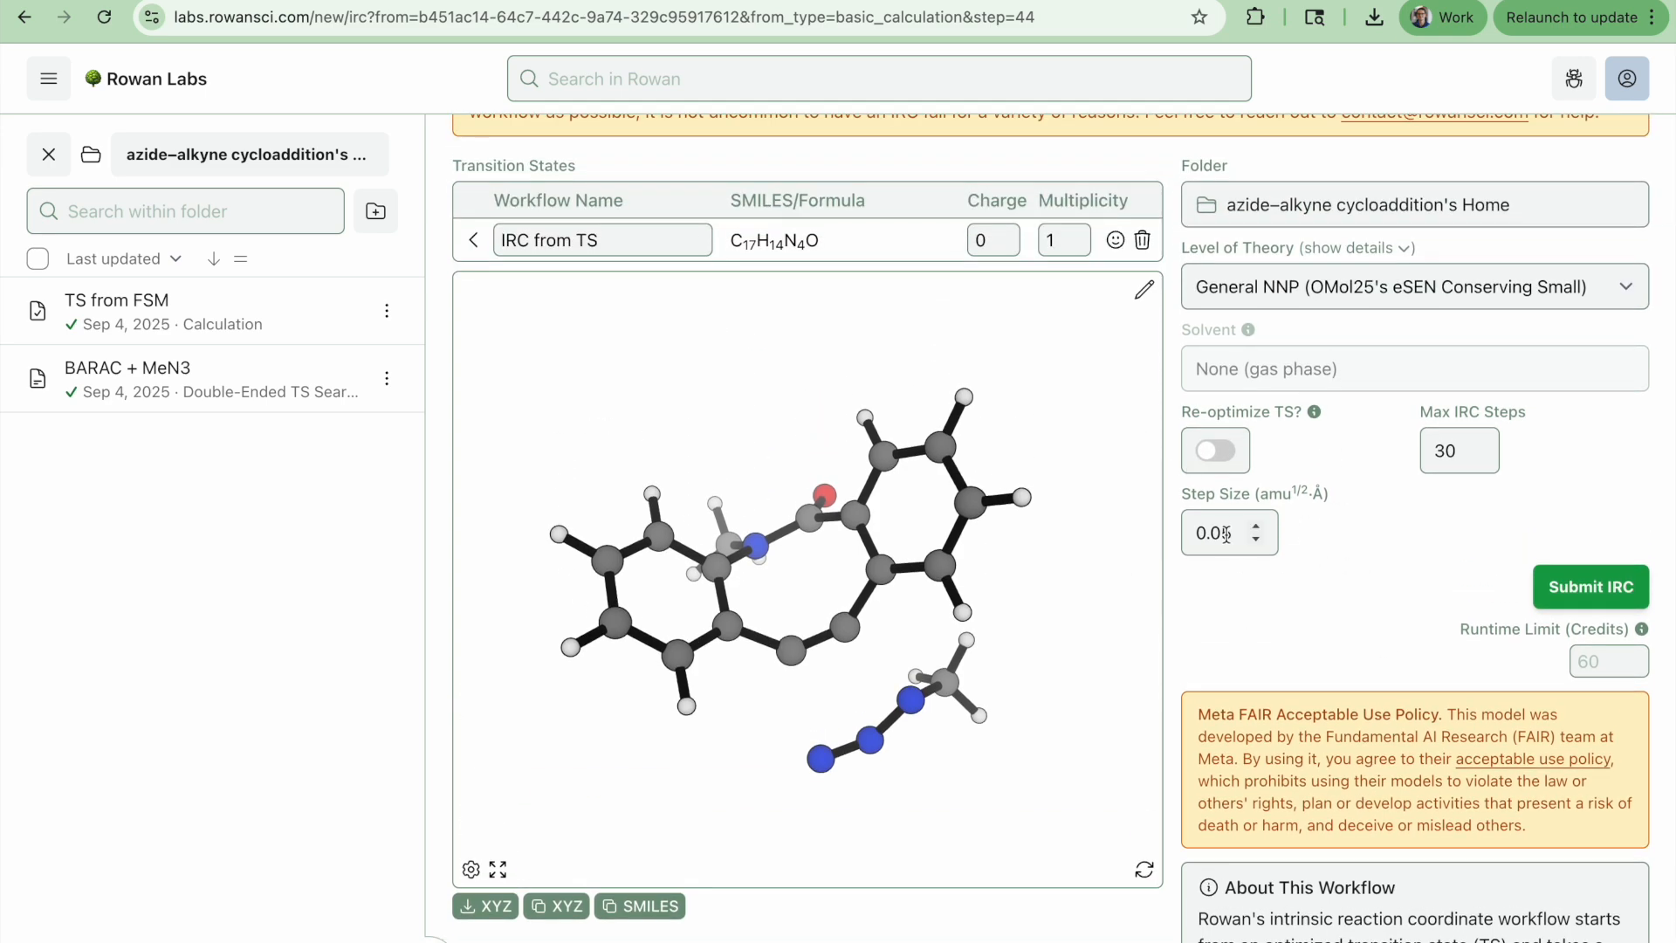
pyautogui.click(1590, 588)
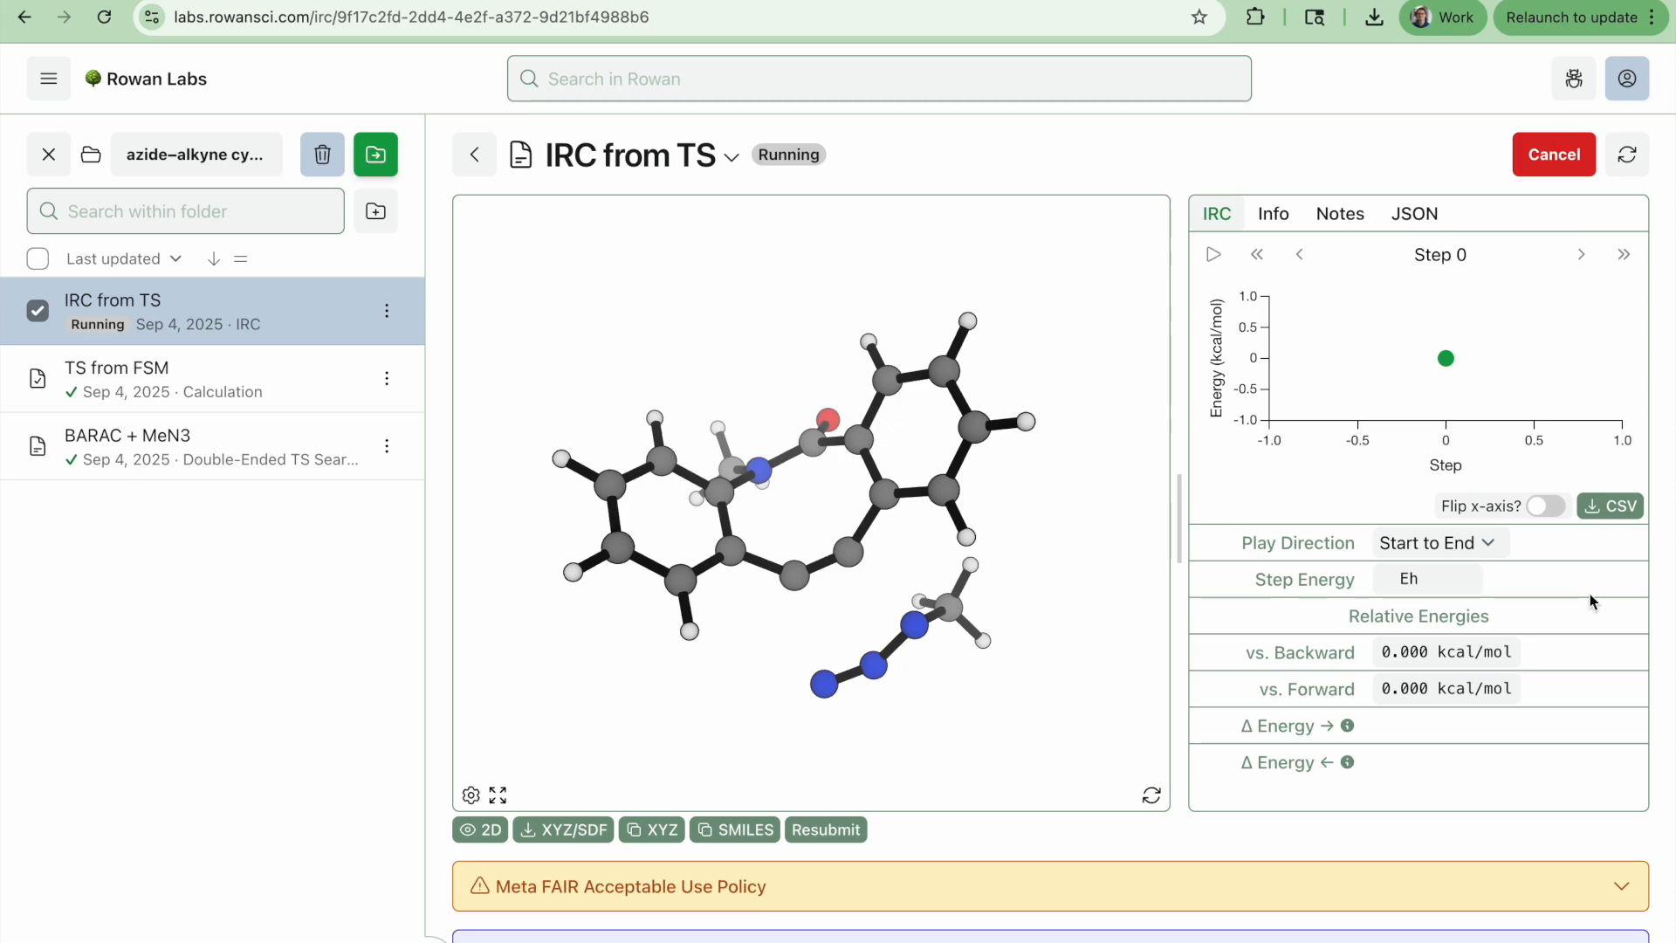
# Rotate the molecule to inspect the TS structure while the IRC runs
pyautogui.moveTo(861, 734); pyautogui.dragTo(862, 682)
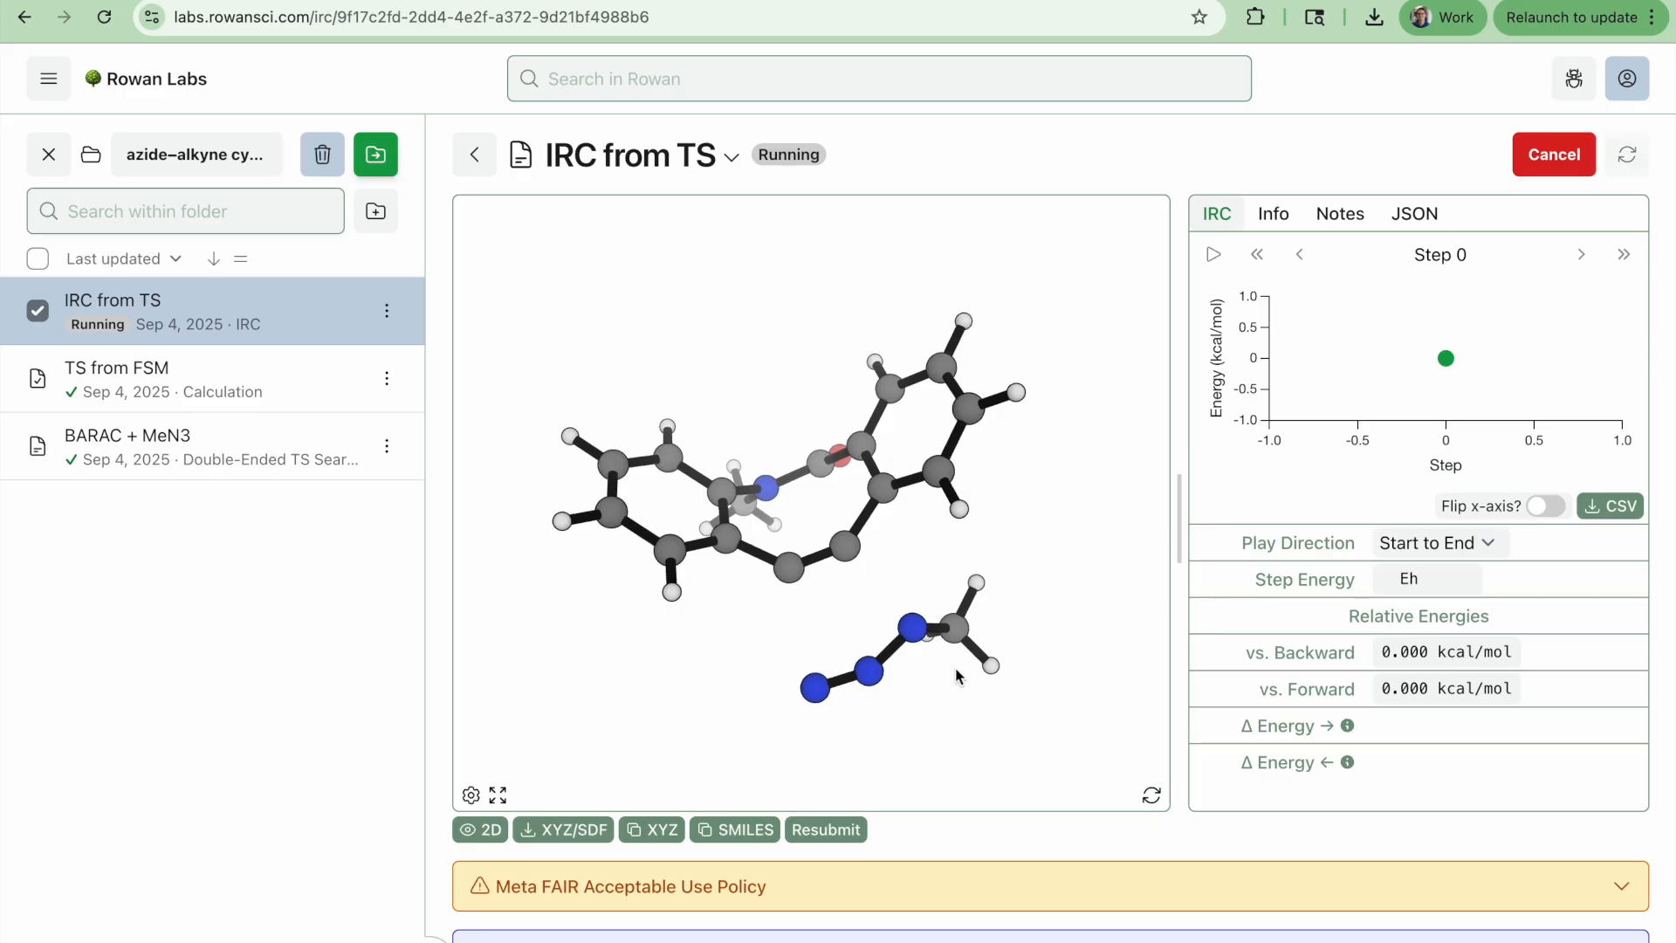
pyautogui.moveTo(1021, 576); pyautogui.dragTo(1055, 560)
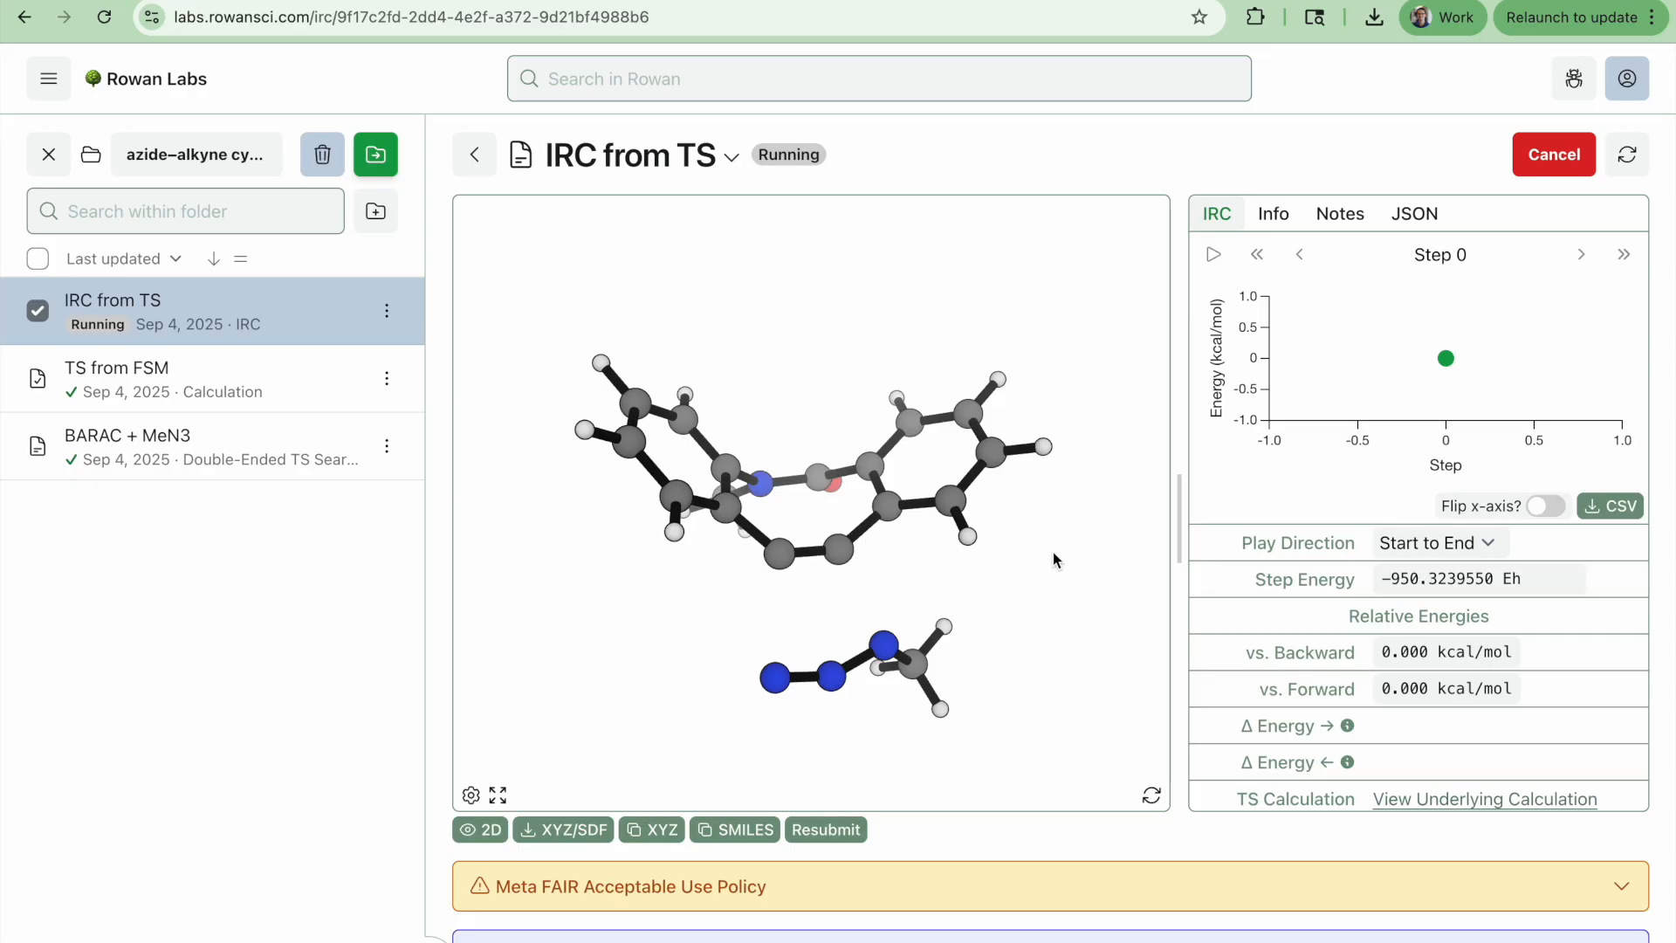
pyautogui.moveTo(1077, 640); pyautogui.dragTo(1061, 602)
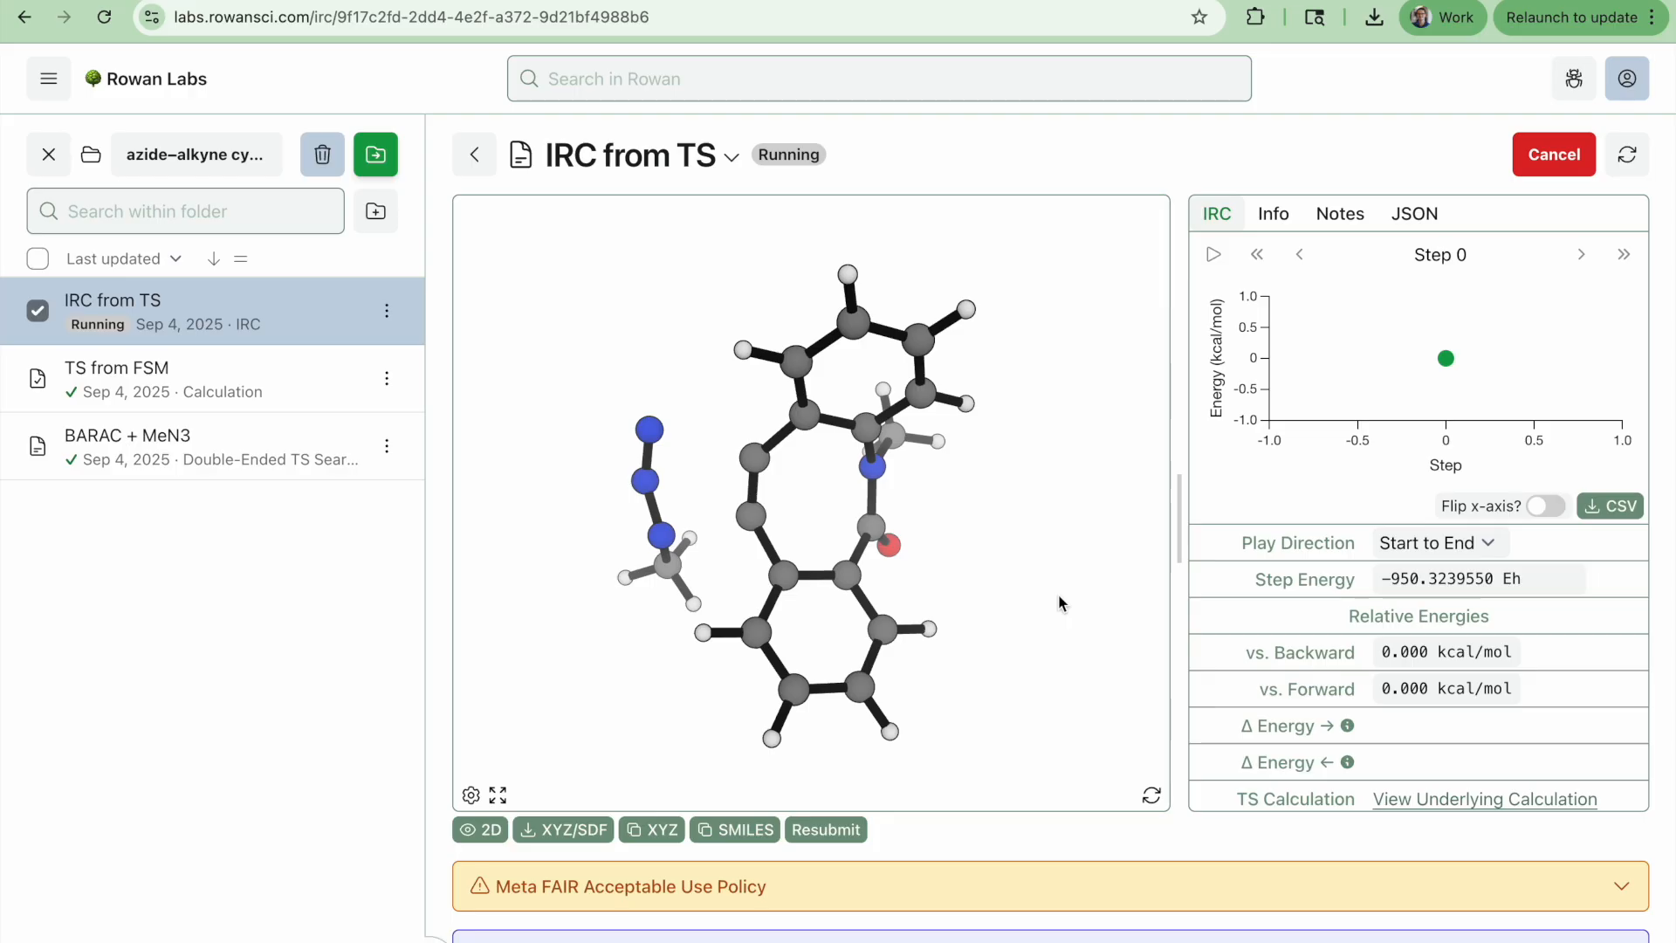
pyautogui.moveTo(1059, 597); pyautogui.dragTo(1067, 567)
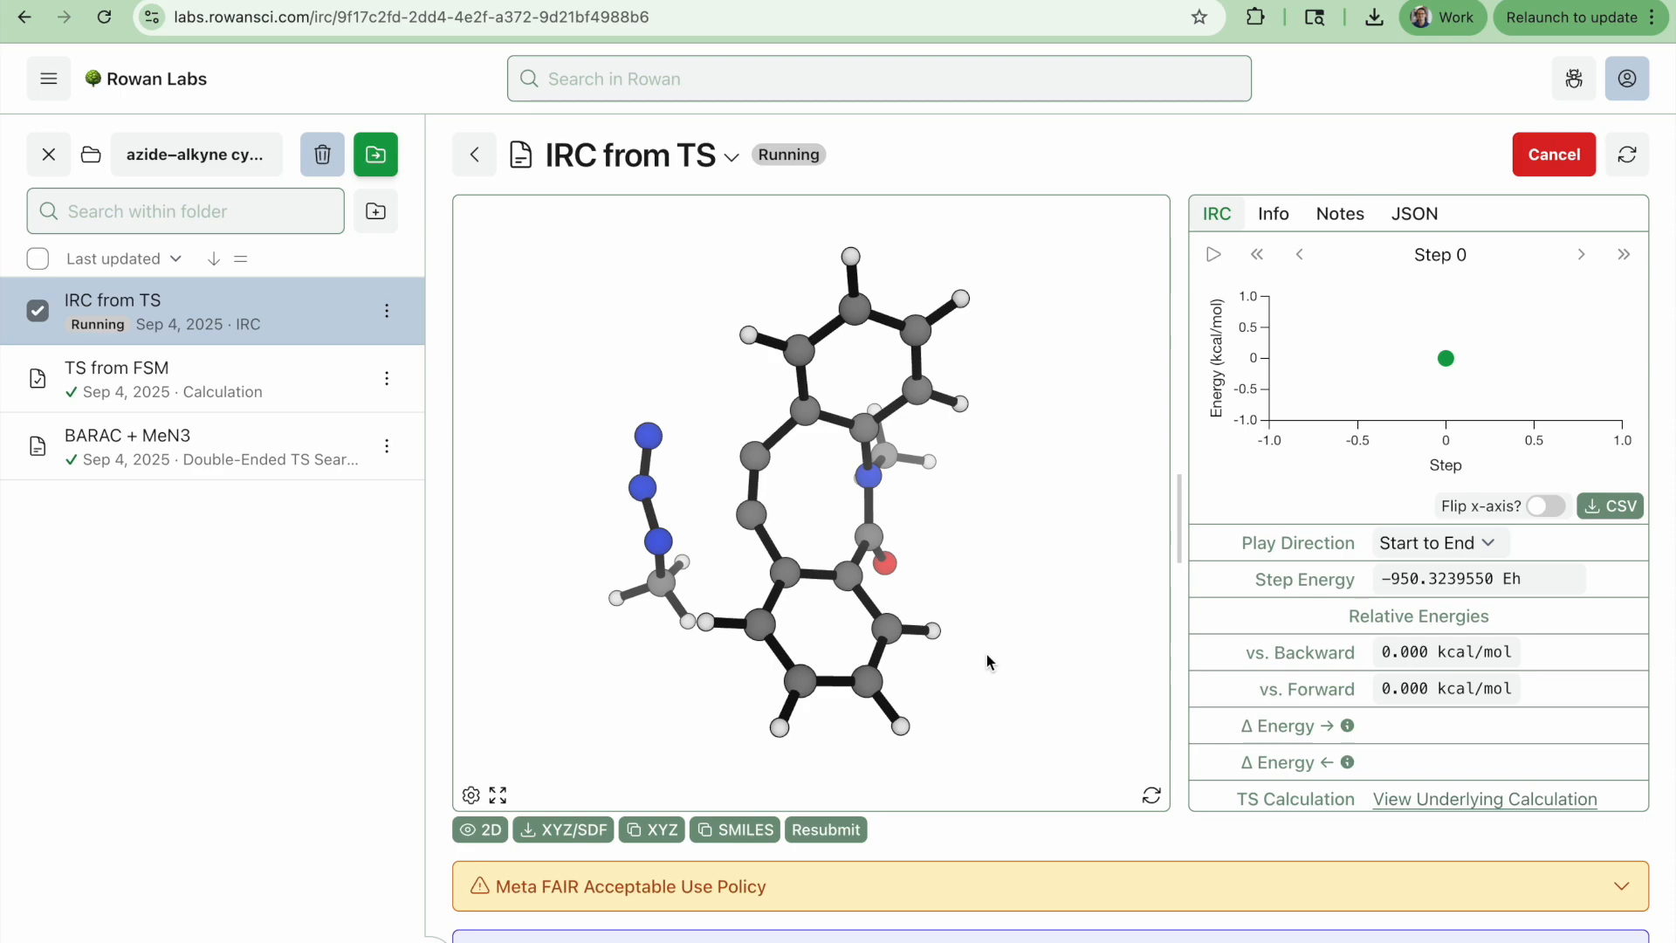
pyautogui.moveTo(1051, 557)
pyautogui.mouseDown()
pyautogui.moveTo(1024, 542)
pyautogui.moveTo(1059, 546)
pyautogui.moveTo(1039, 558)
pyautogui.mouseUp()
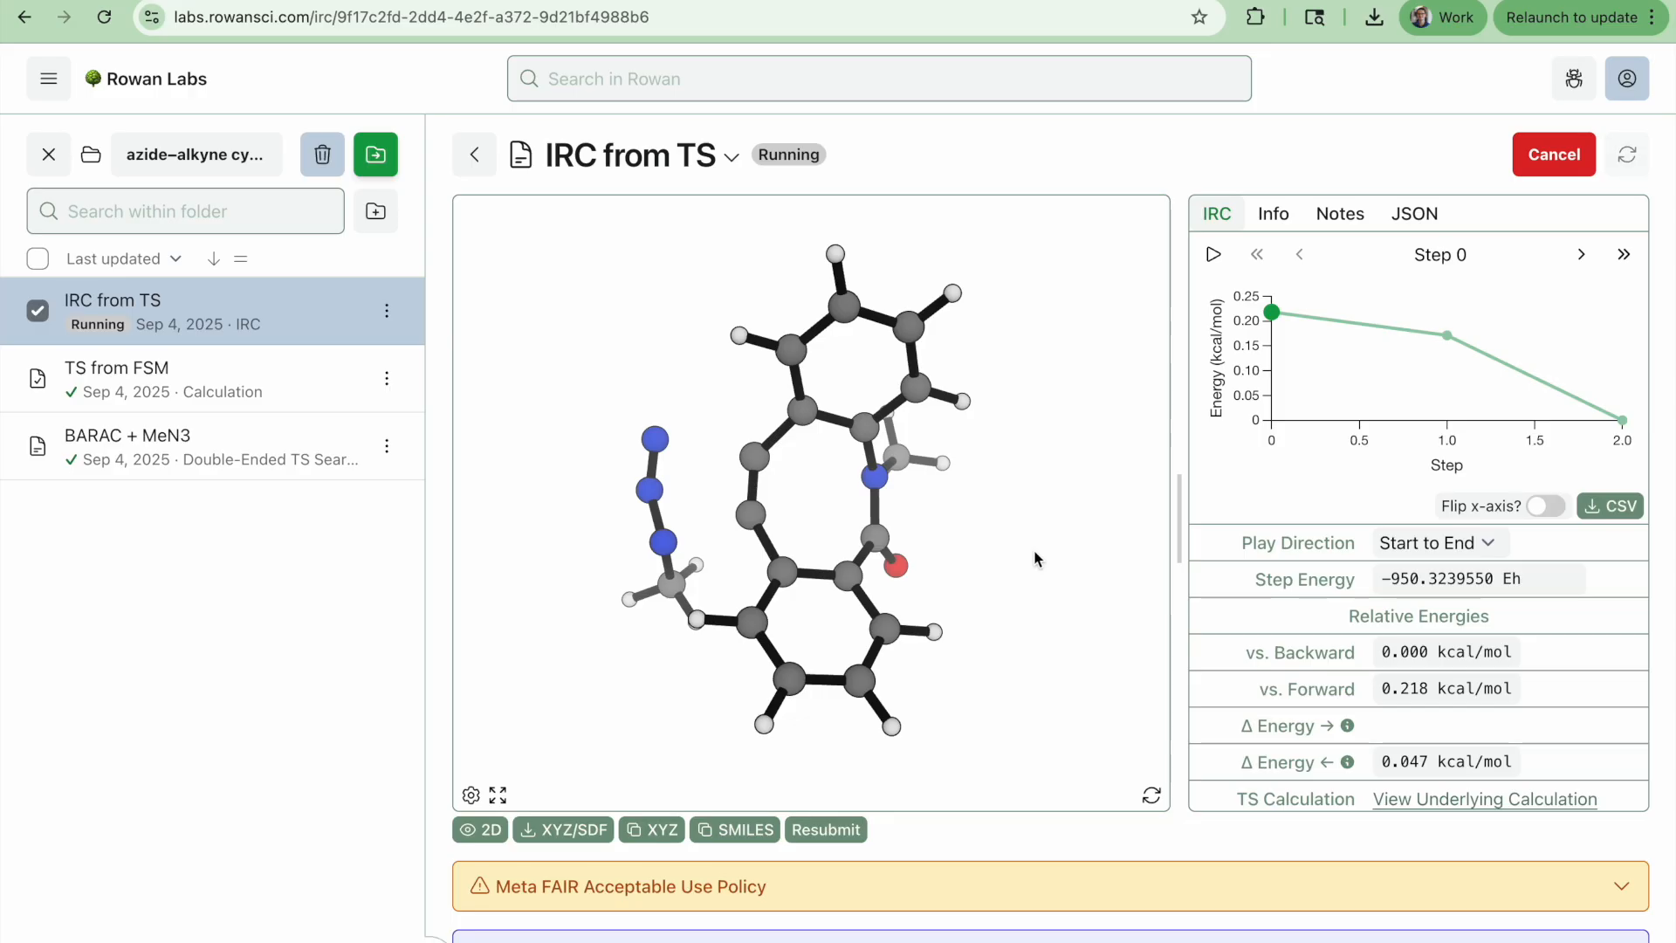
pyautogui.moveTo(1028, 546)
pyautogui.mouseDown()
pyautogui.moveTo(1067, 513)
pyautogui.moveTo(1015, 539)
pyautogui.moveTo(993, 520)
pyautogui.moveTo(1029, 518)
pyautogui.mouseUp()
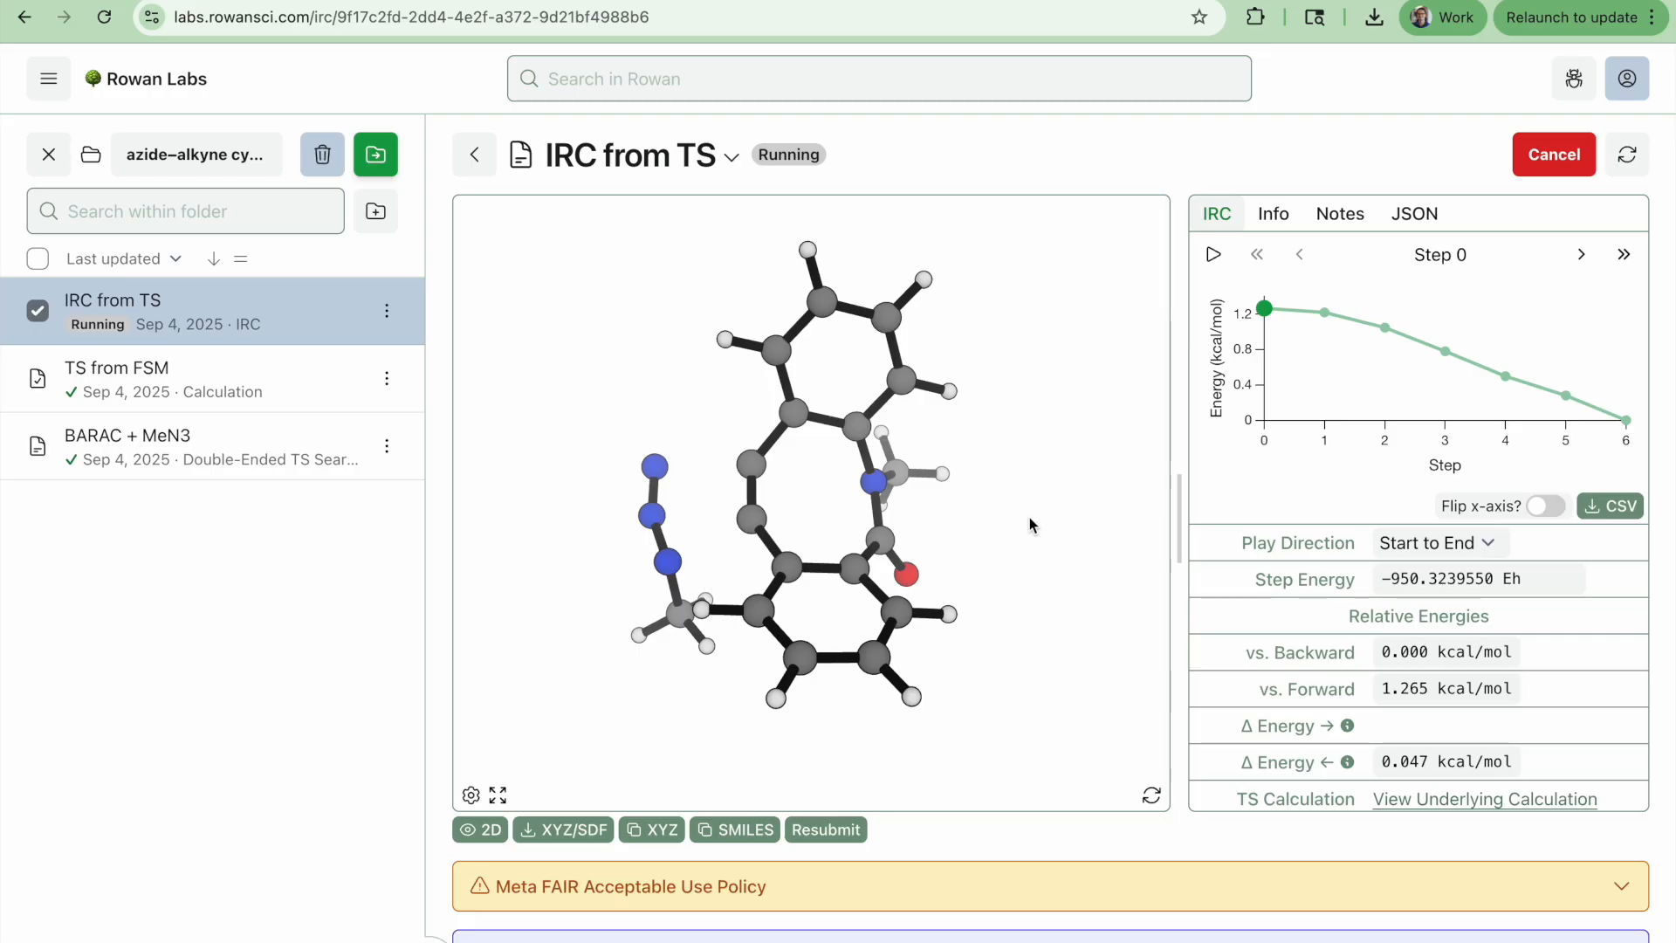
pyautogui.moveTo(1029, 523); pyautogui.dragTo(1000, 526)
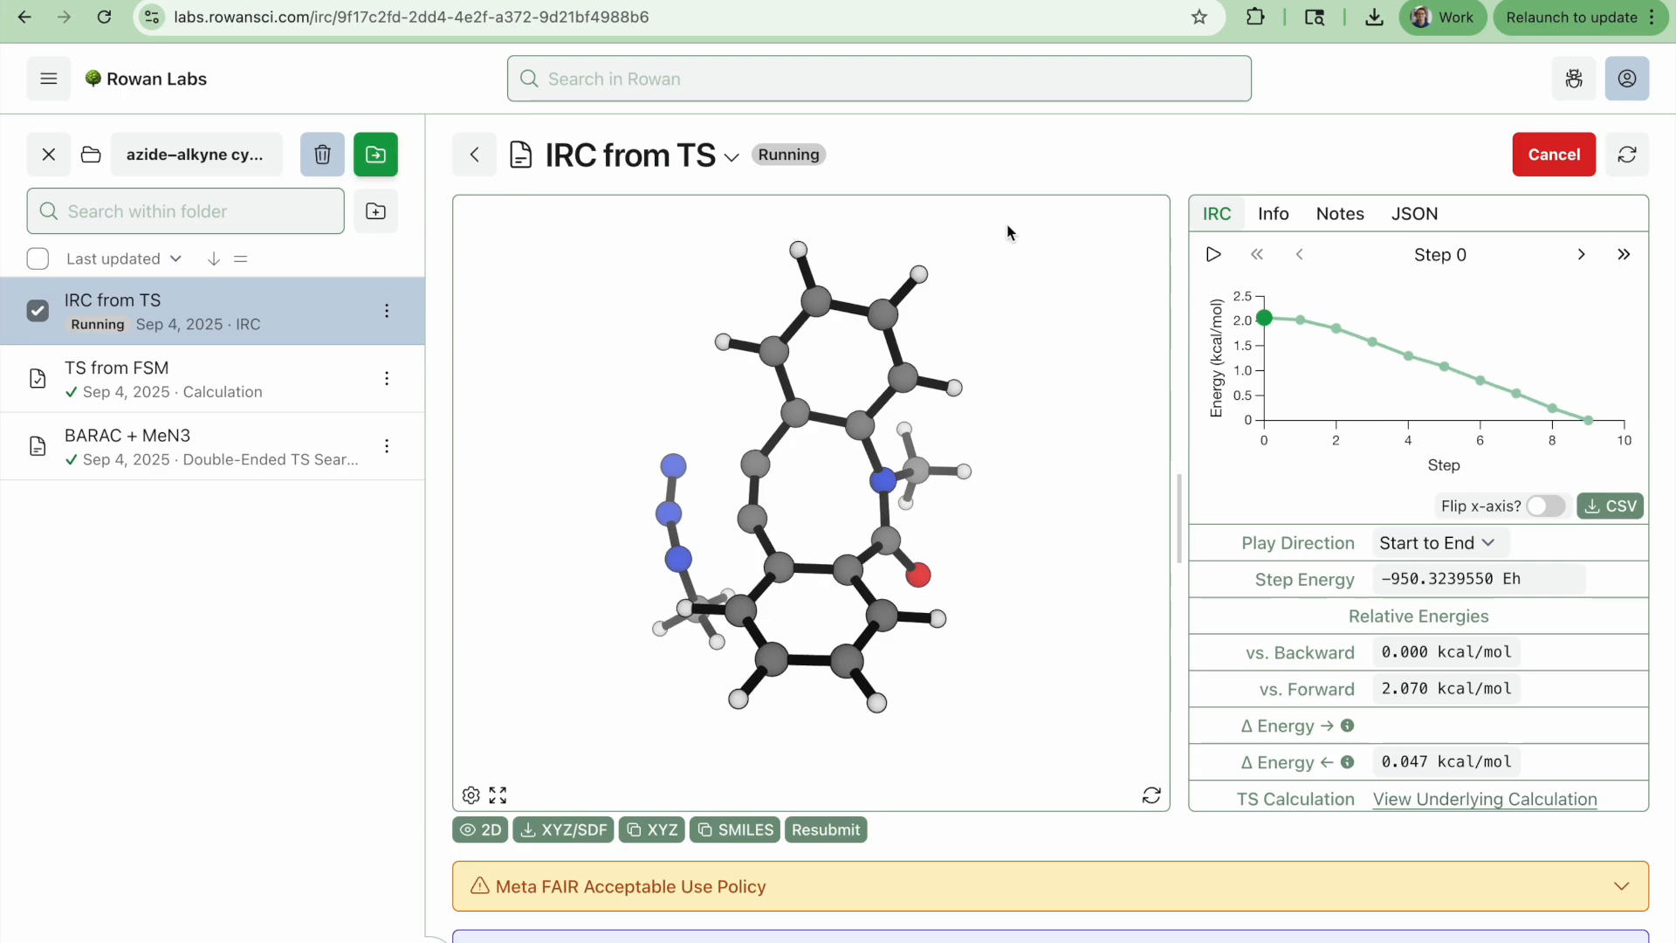
# Play the IRC trajectory animation repeatedly, rotating the molecule between playbacks
pyautogui.click(1214, 257)
pyautogui.moveTo(868, 568); pyautogui.dragTo(1103, 633)
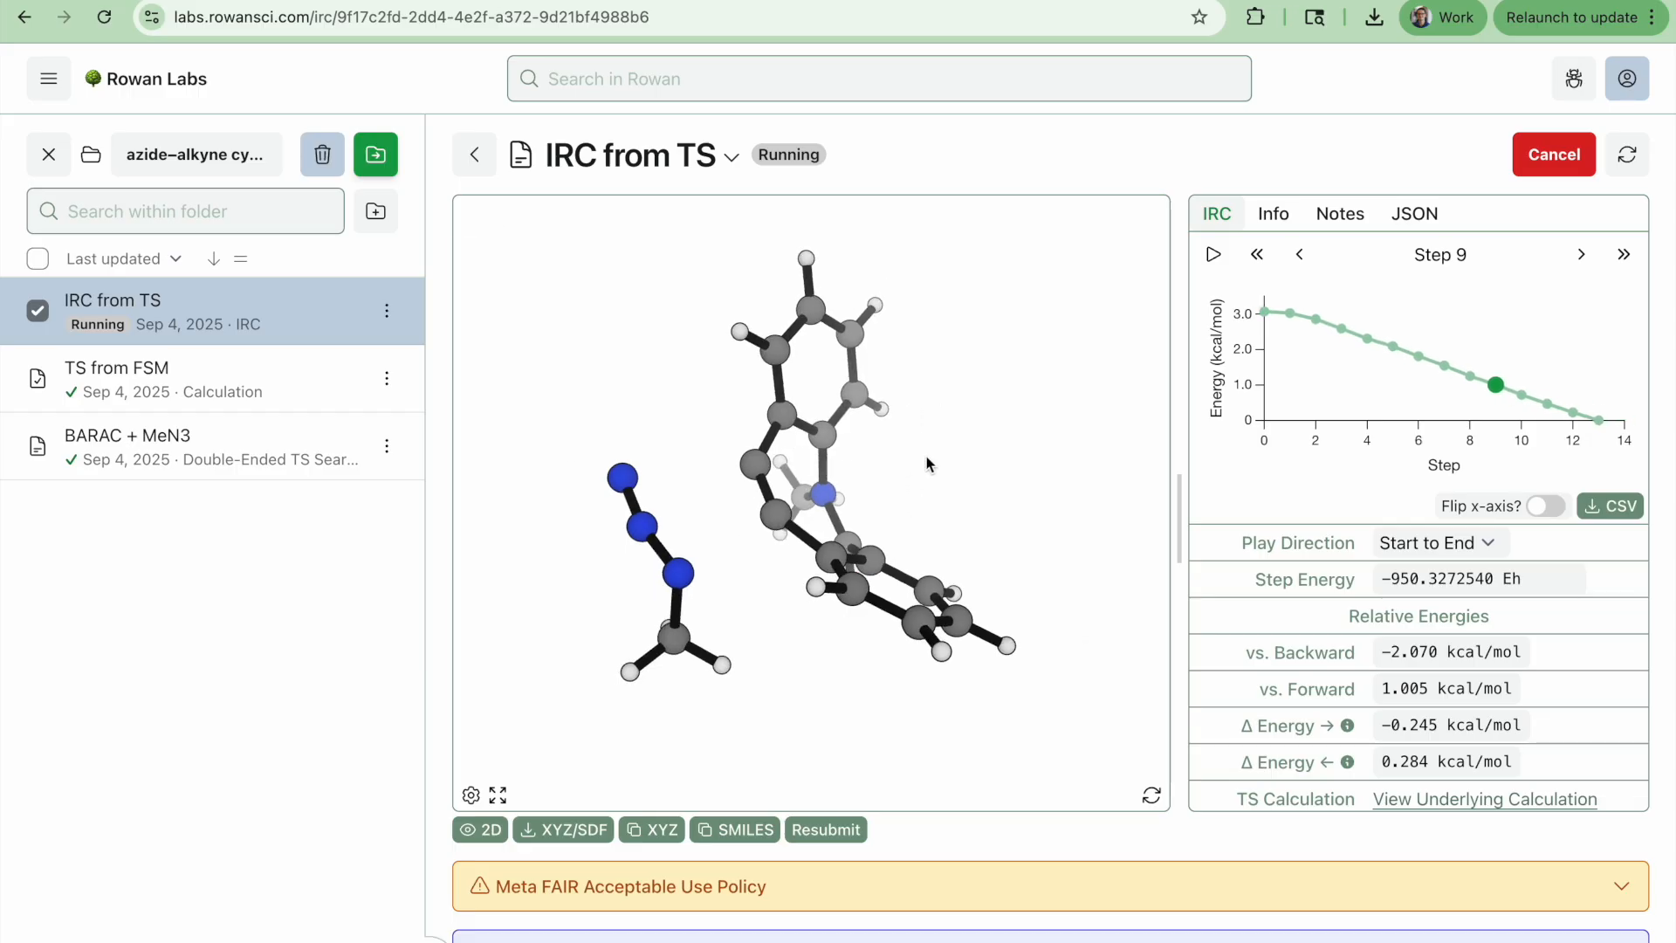
pyautogui.click(1213, 256)
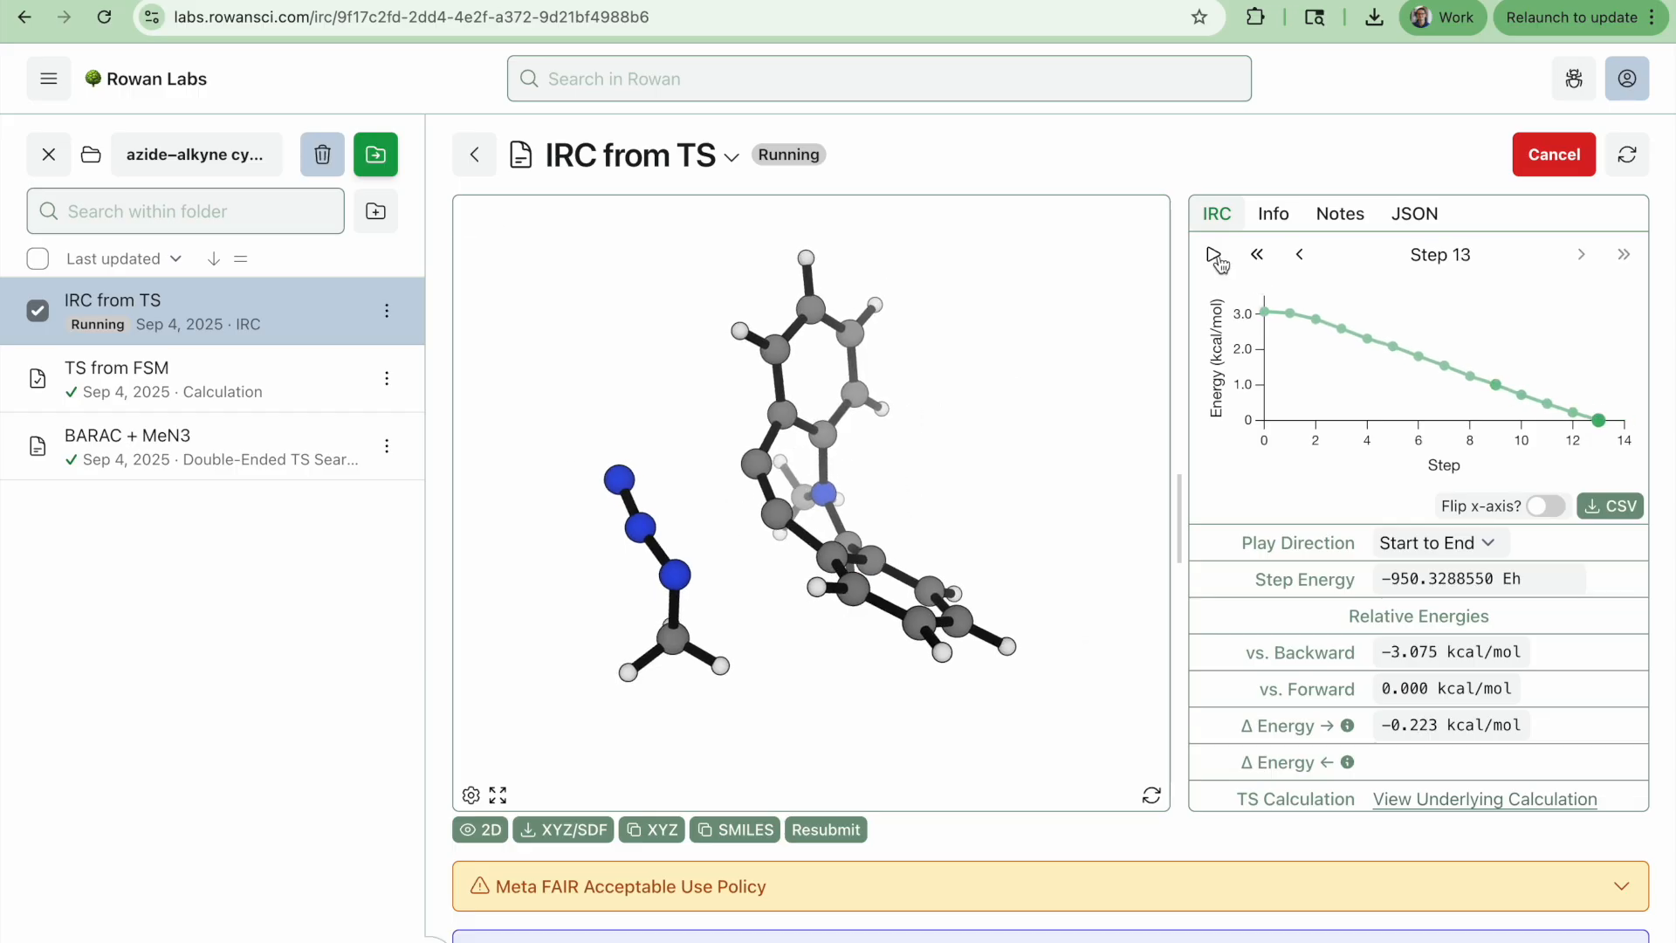
pyautogui.click(1215, 256)
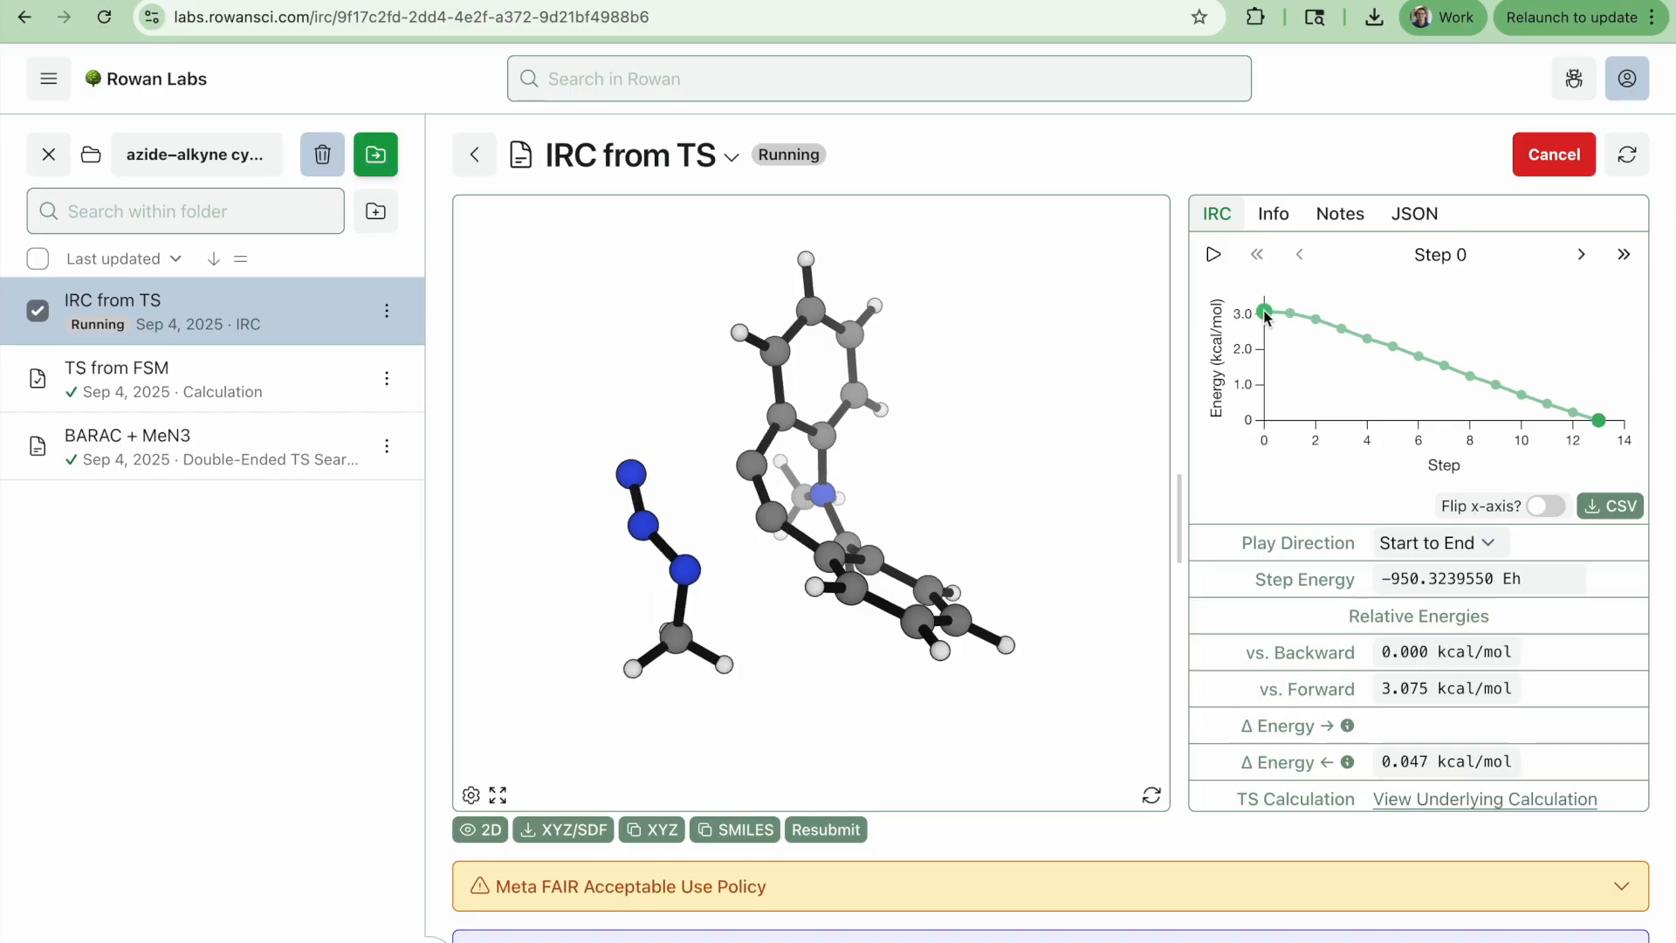
pyautogui.click(1214, 257)
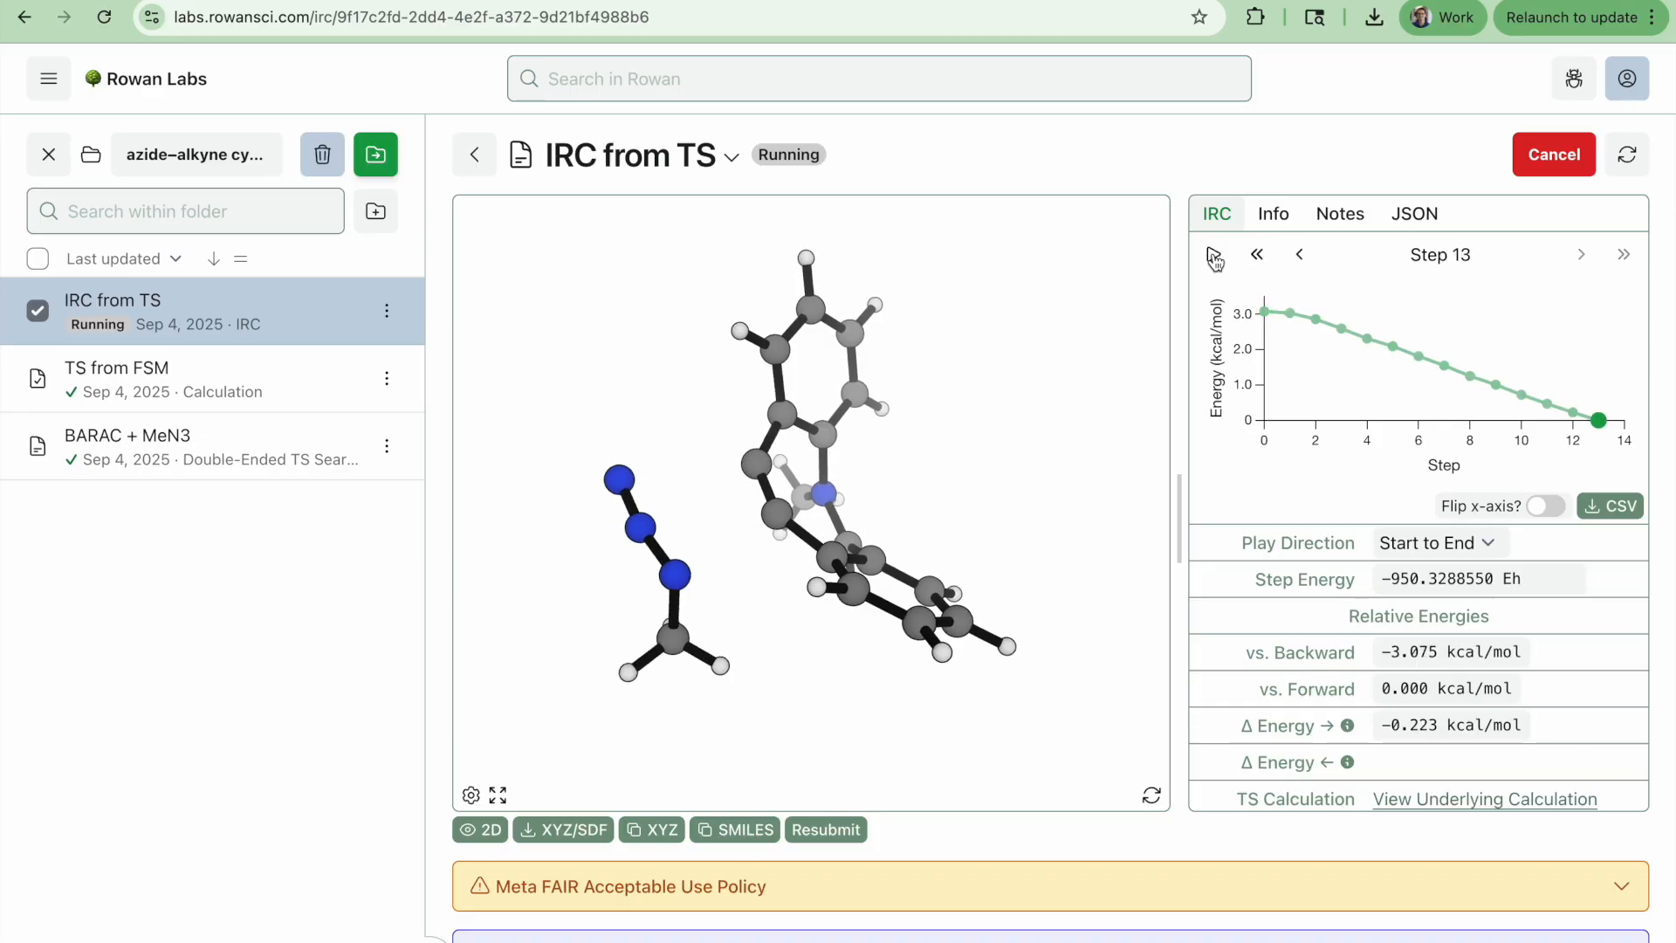
pyautogui.click(1214, 257)
pyautogui.moveTo(931, 475); pyautogui.dragTo(999, 499)
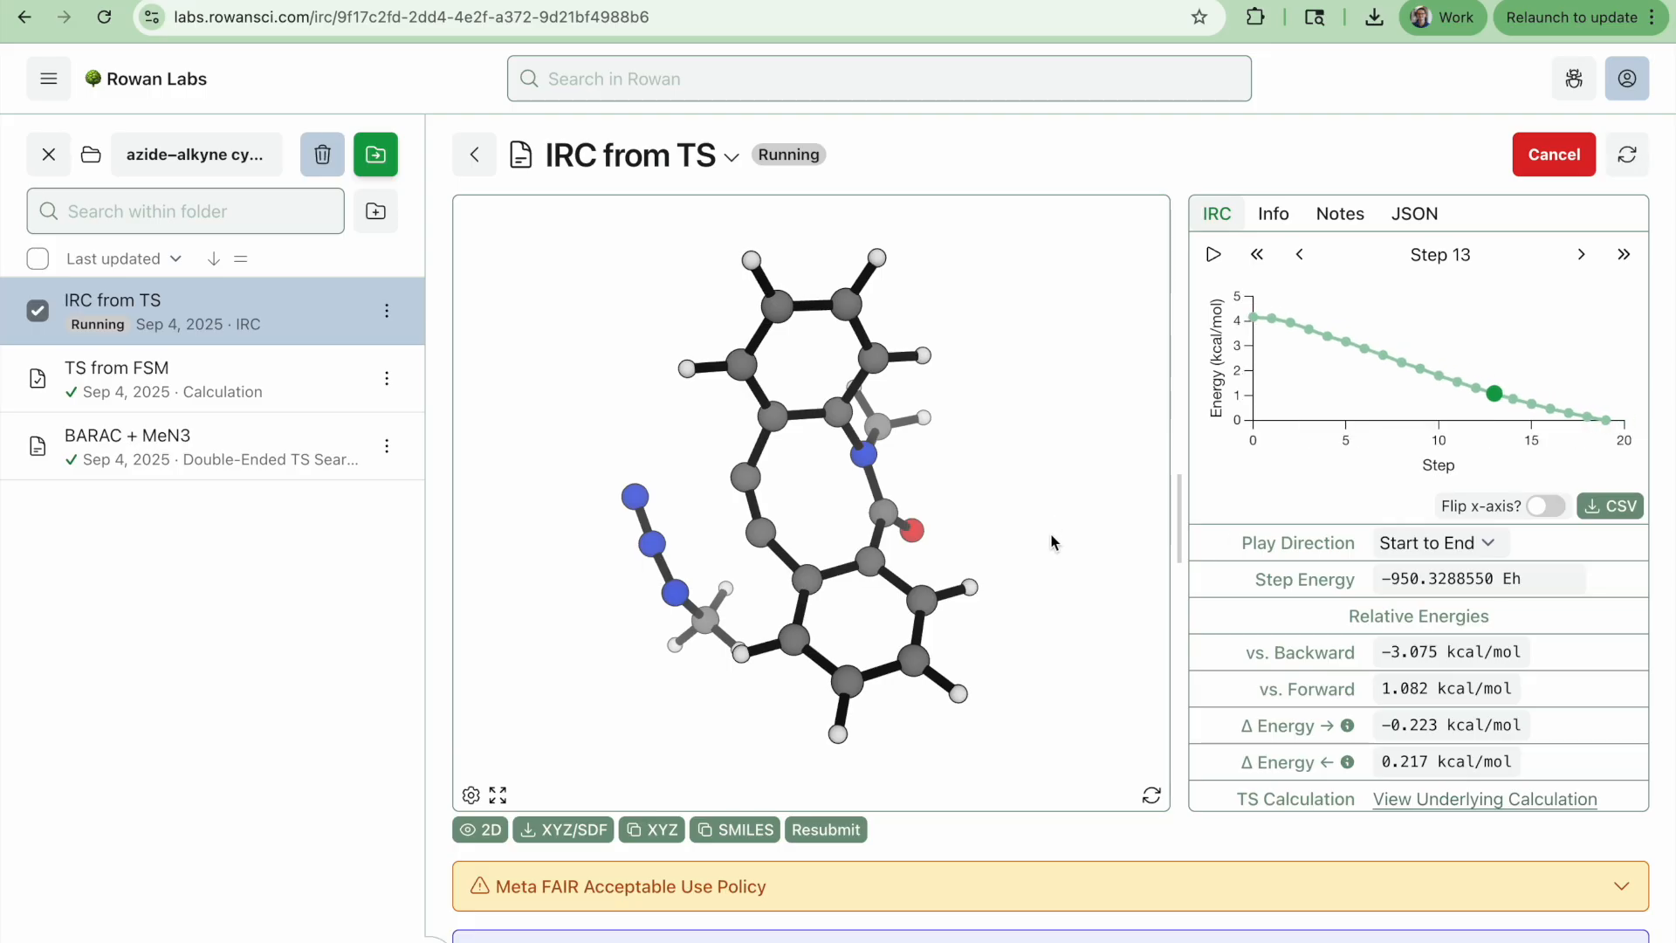
pyautogui.moveTo(1044, 547); pyautogui.dragTo(1079, 491)
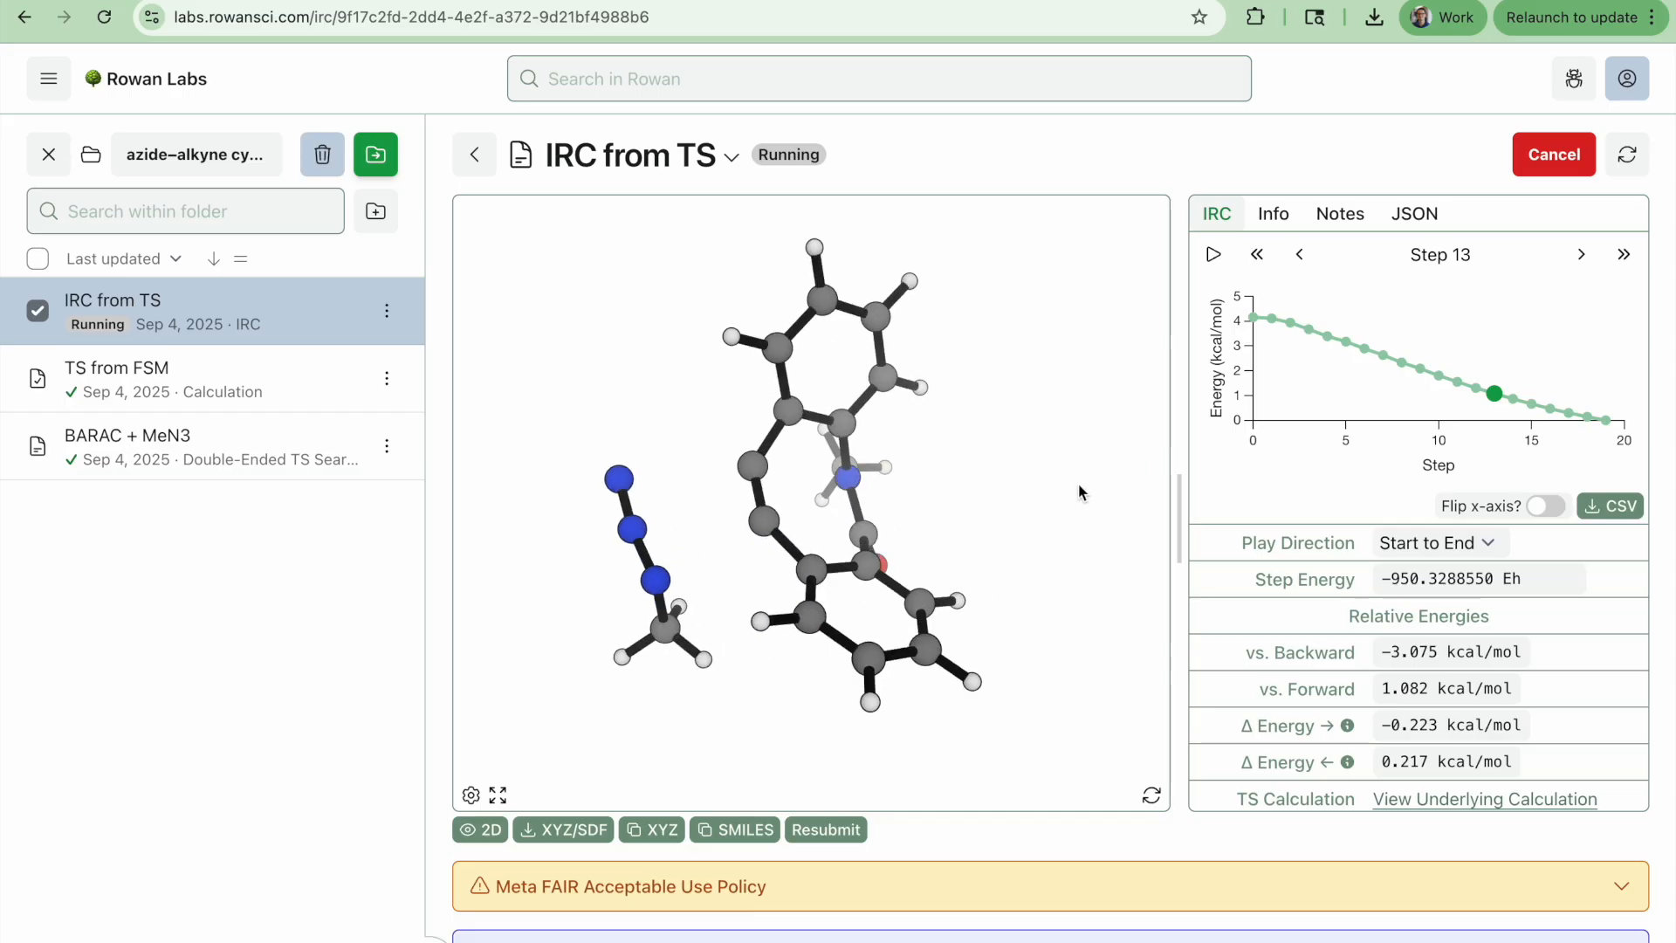
pyautogui.click(1214, 256)
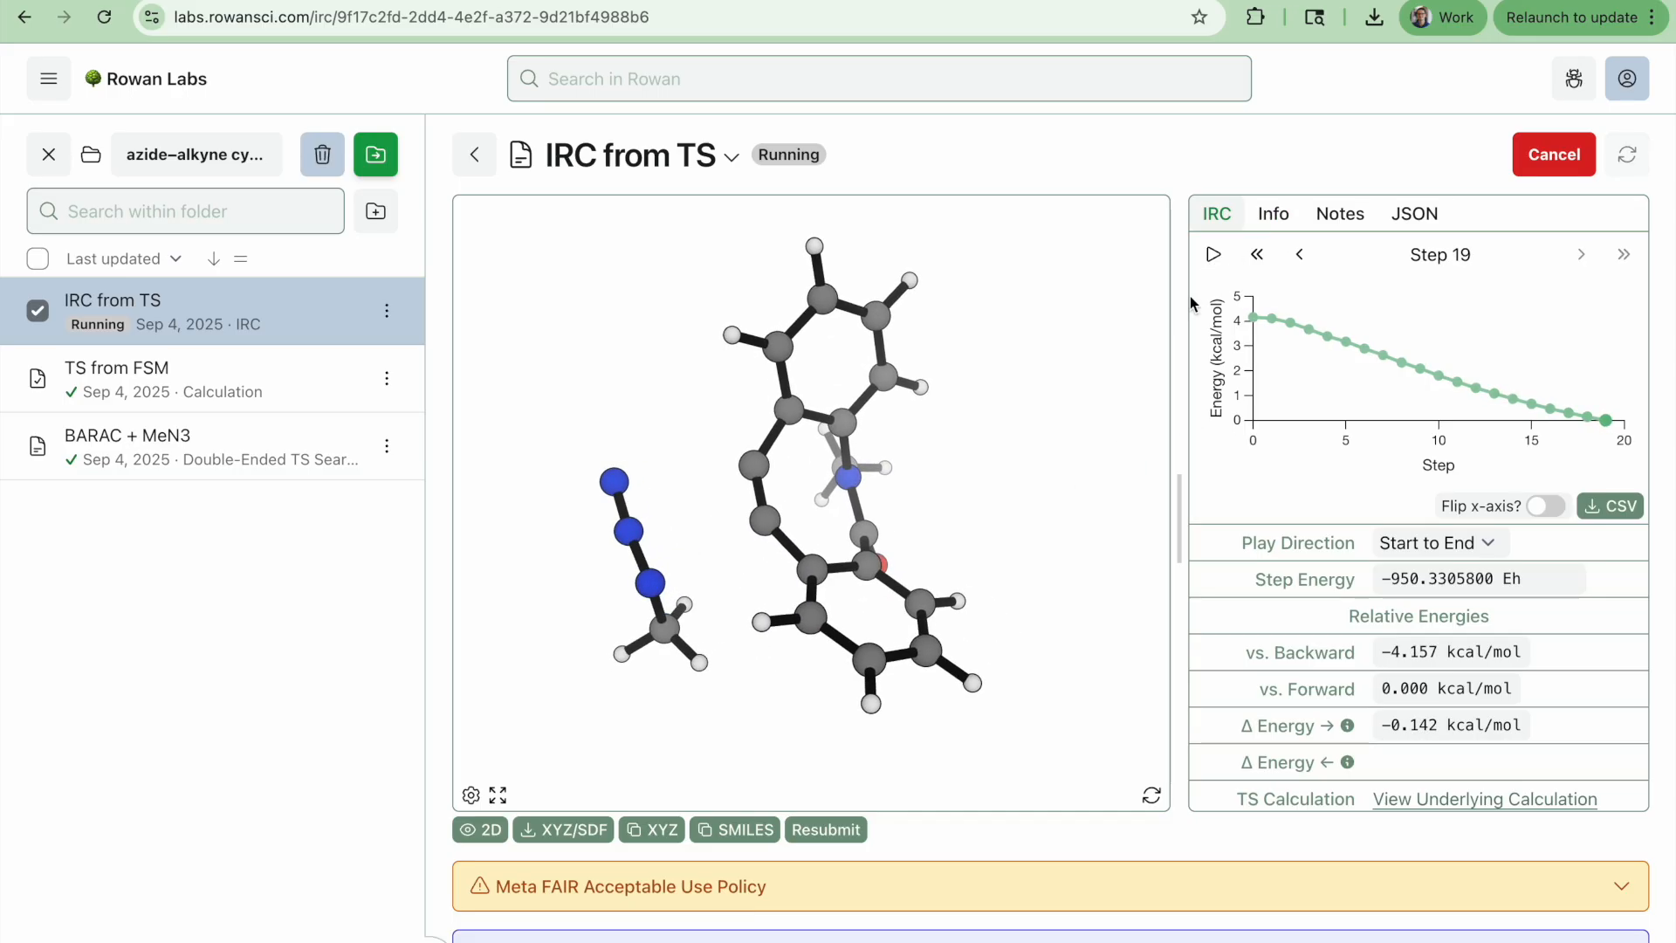
# Measure the azide's N19–N18–N16 angle along the IRC, then clear the selection
pyautogui.moveTo(1013, 430); pyautogui.dragTo(960, 759)
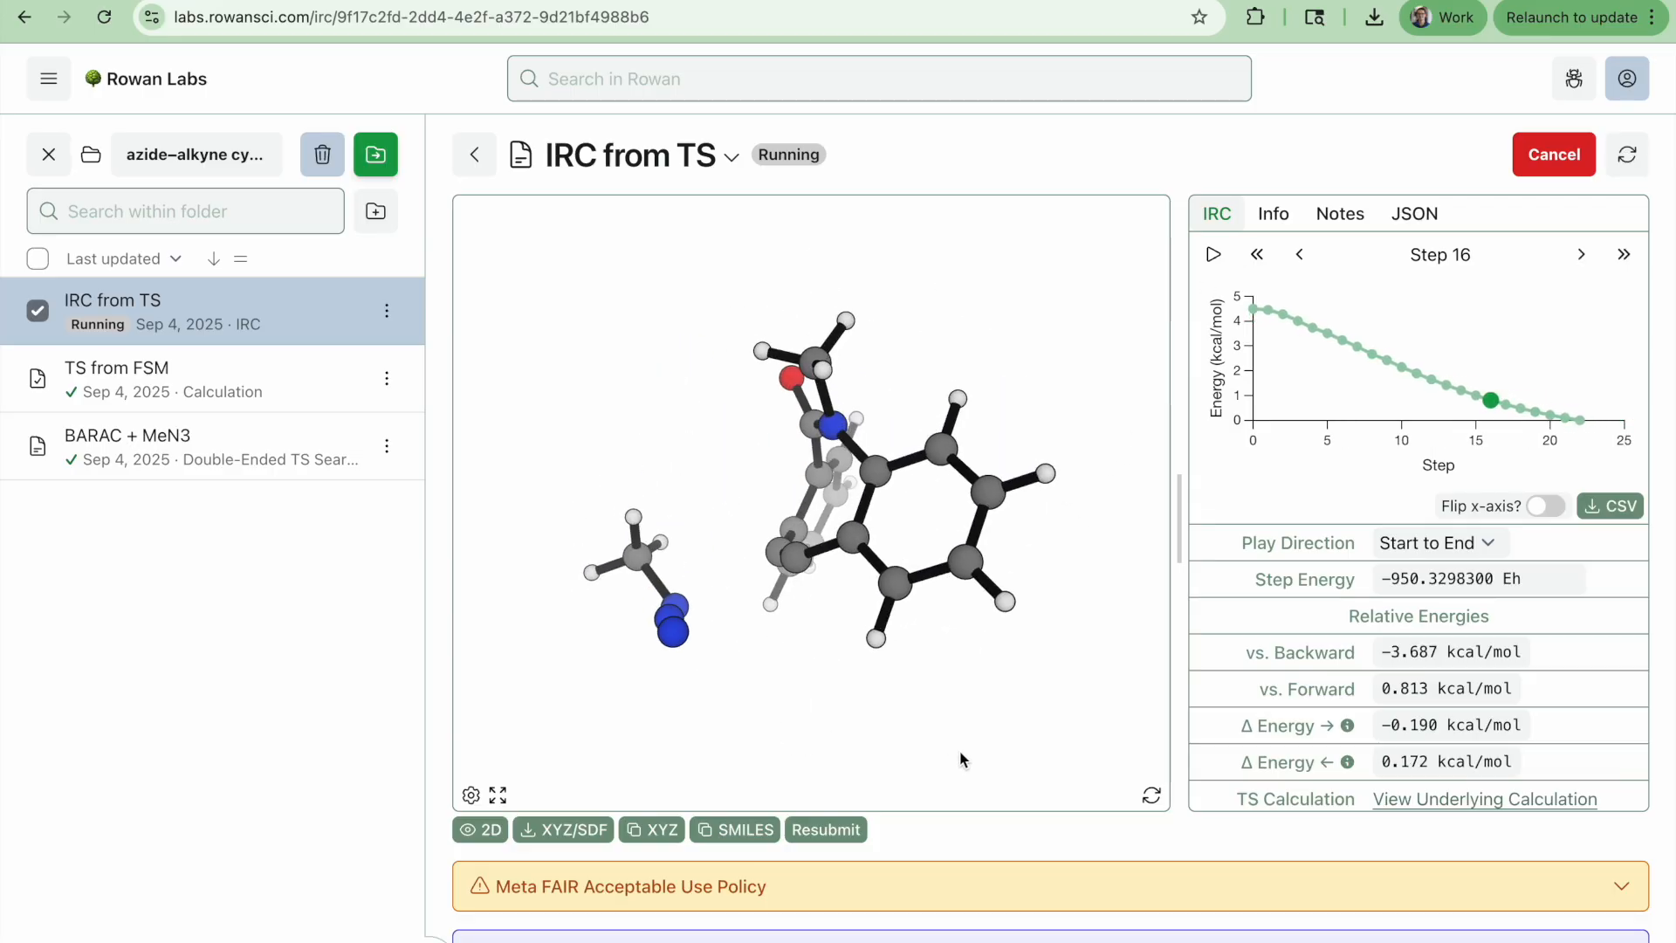
pyautogui.click(678, 622)
pyautogui.click(681, 654)
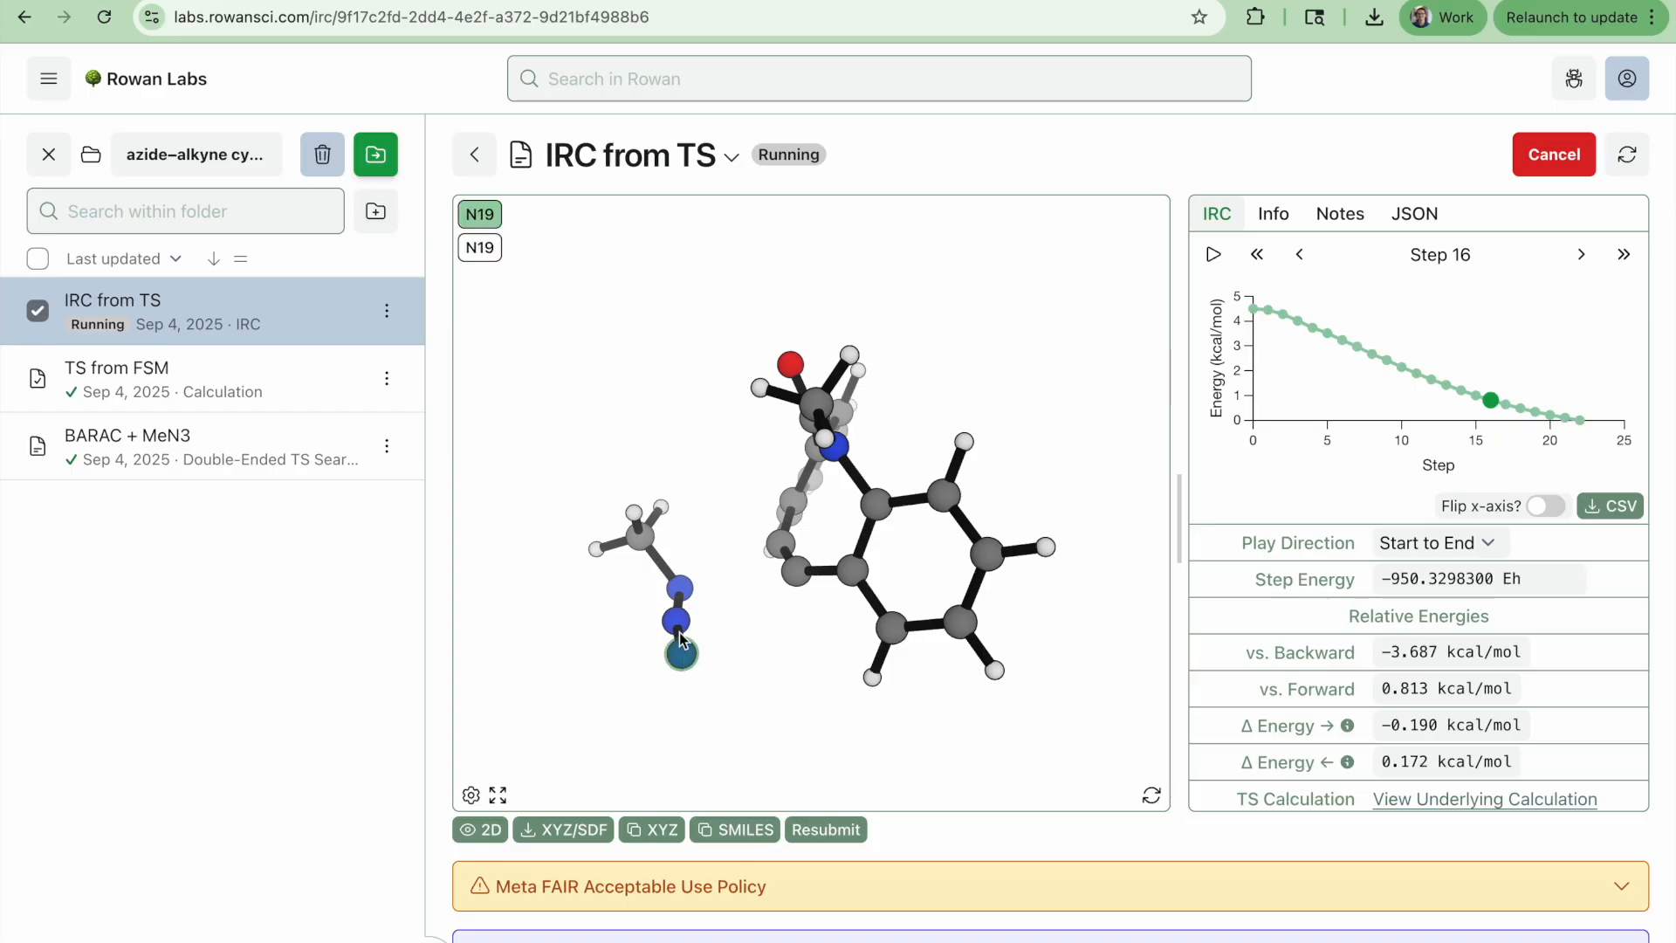
pyautogui.click(679, 589)
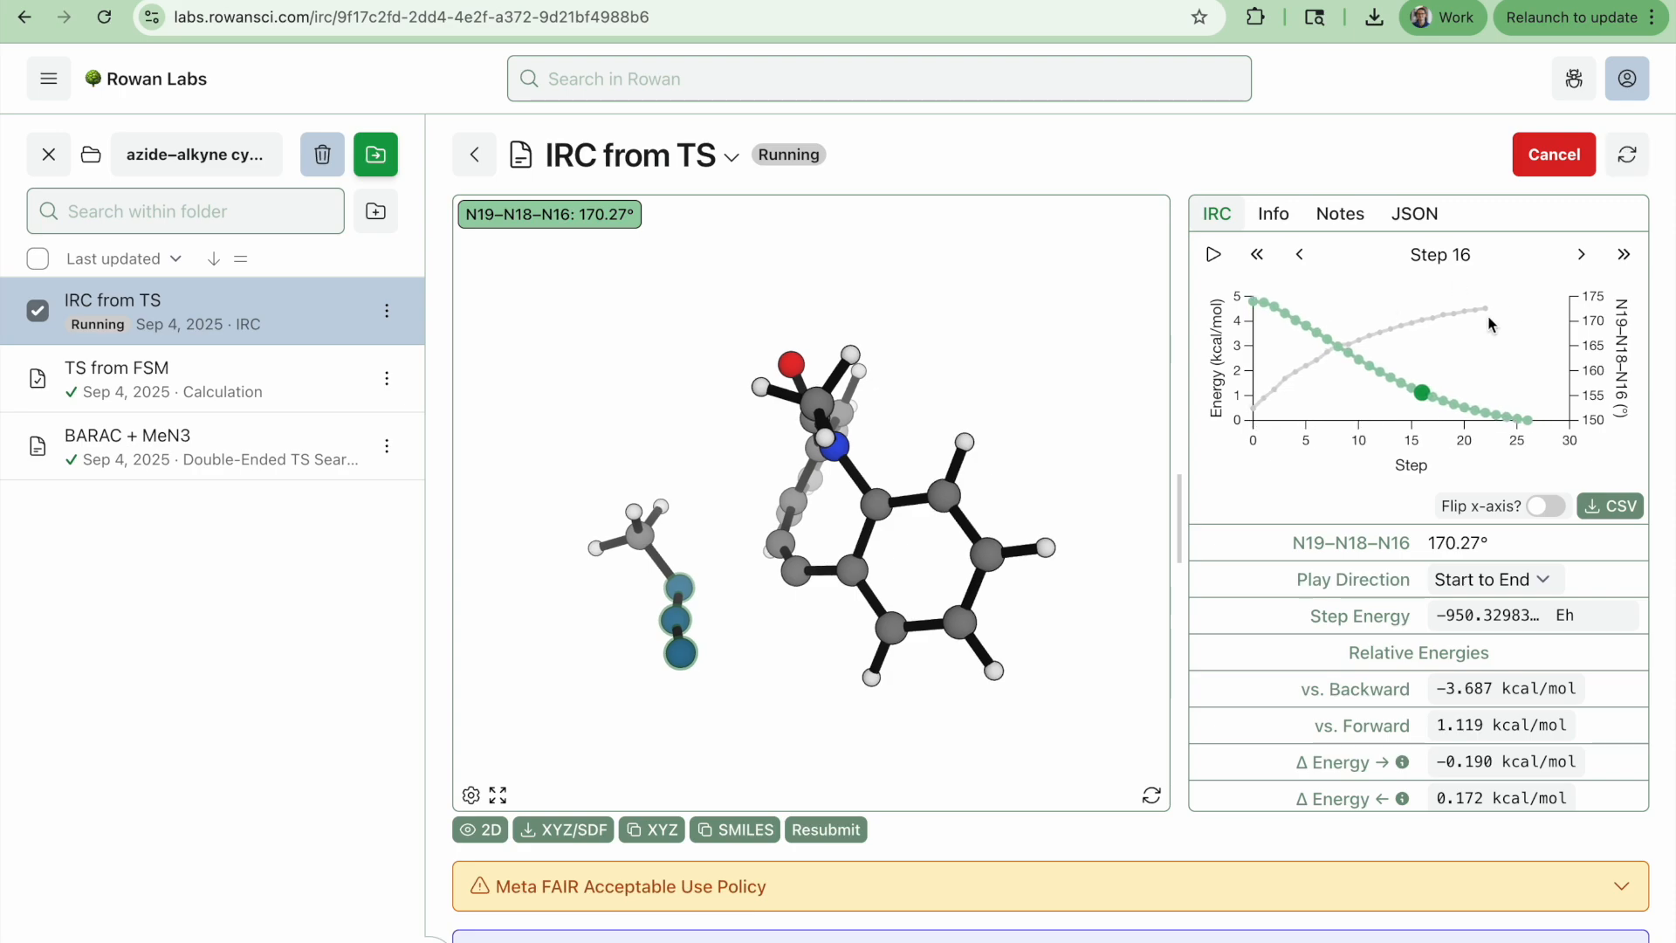
pyautogui.click(741, 569)
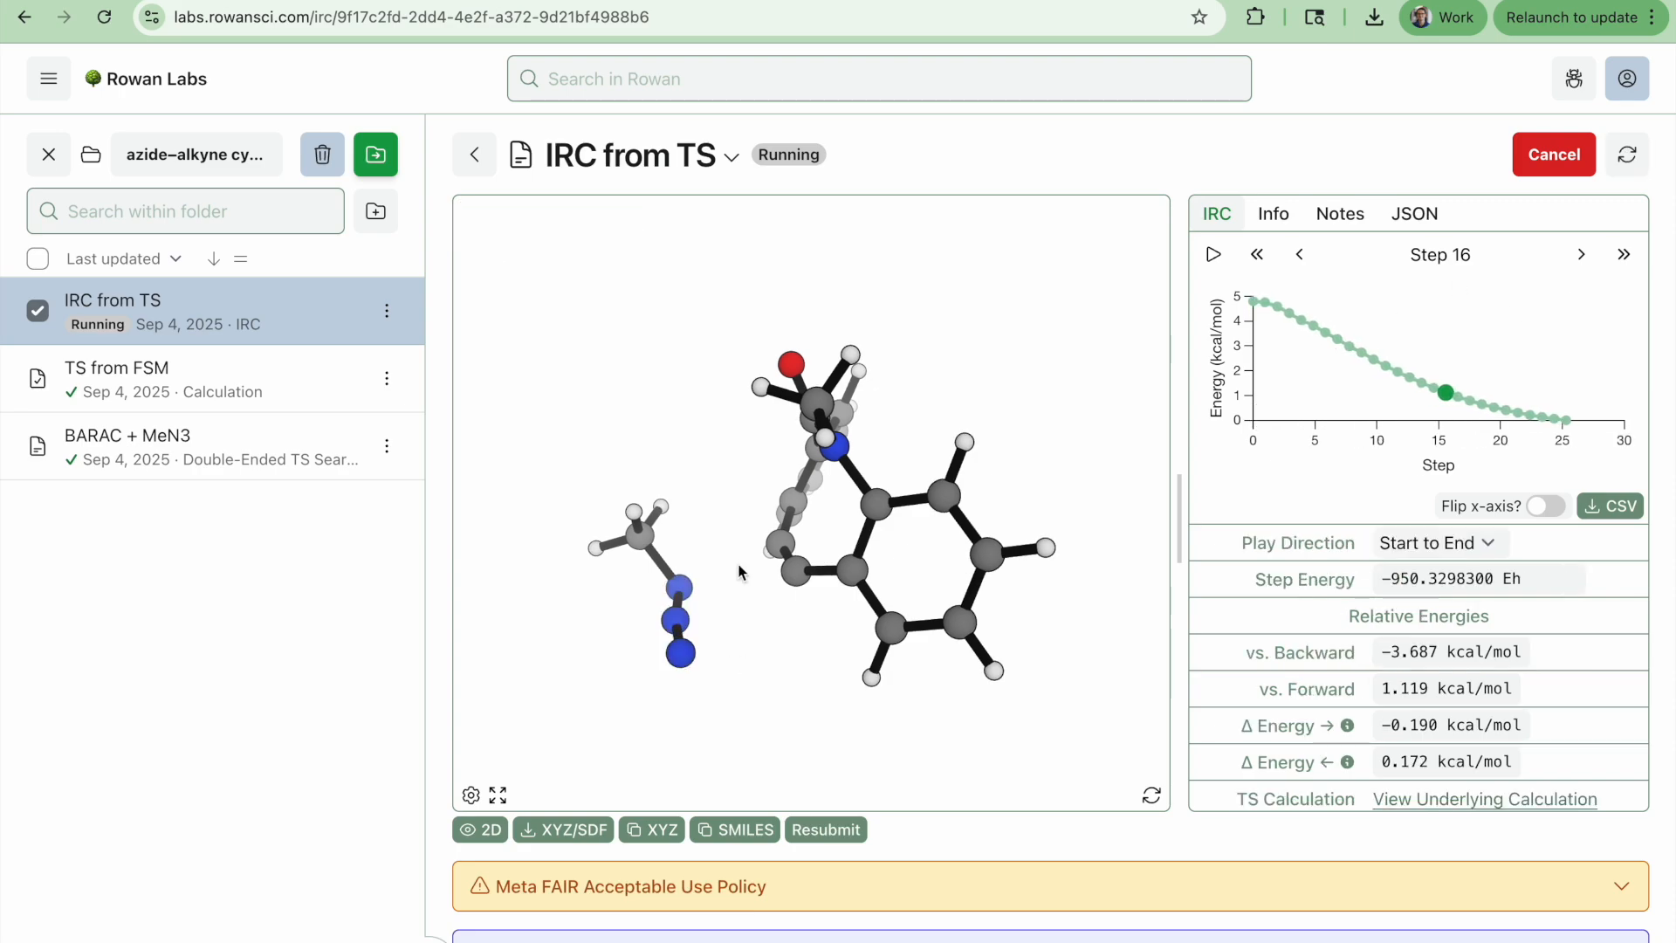
# Measure the alkyne C15–C20 distance and the adjacent C20–C21 distance along the IRC
pyautogui.click(781, 544)
pyautogui.click(798, 572)
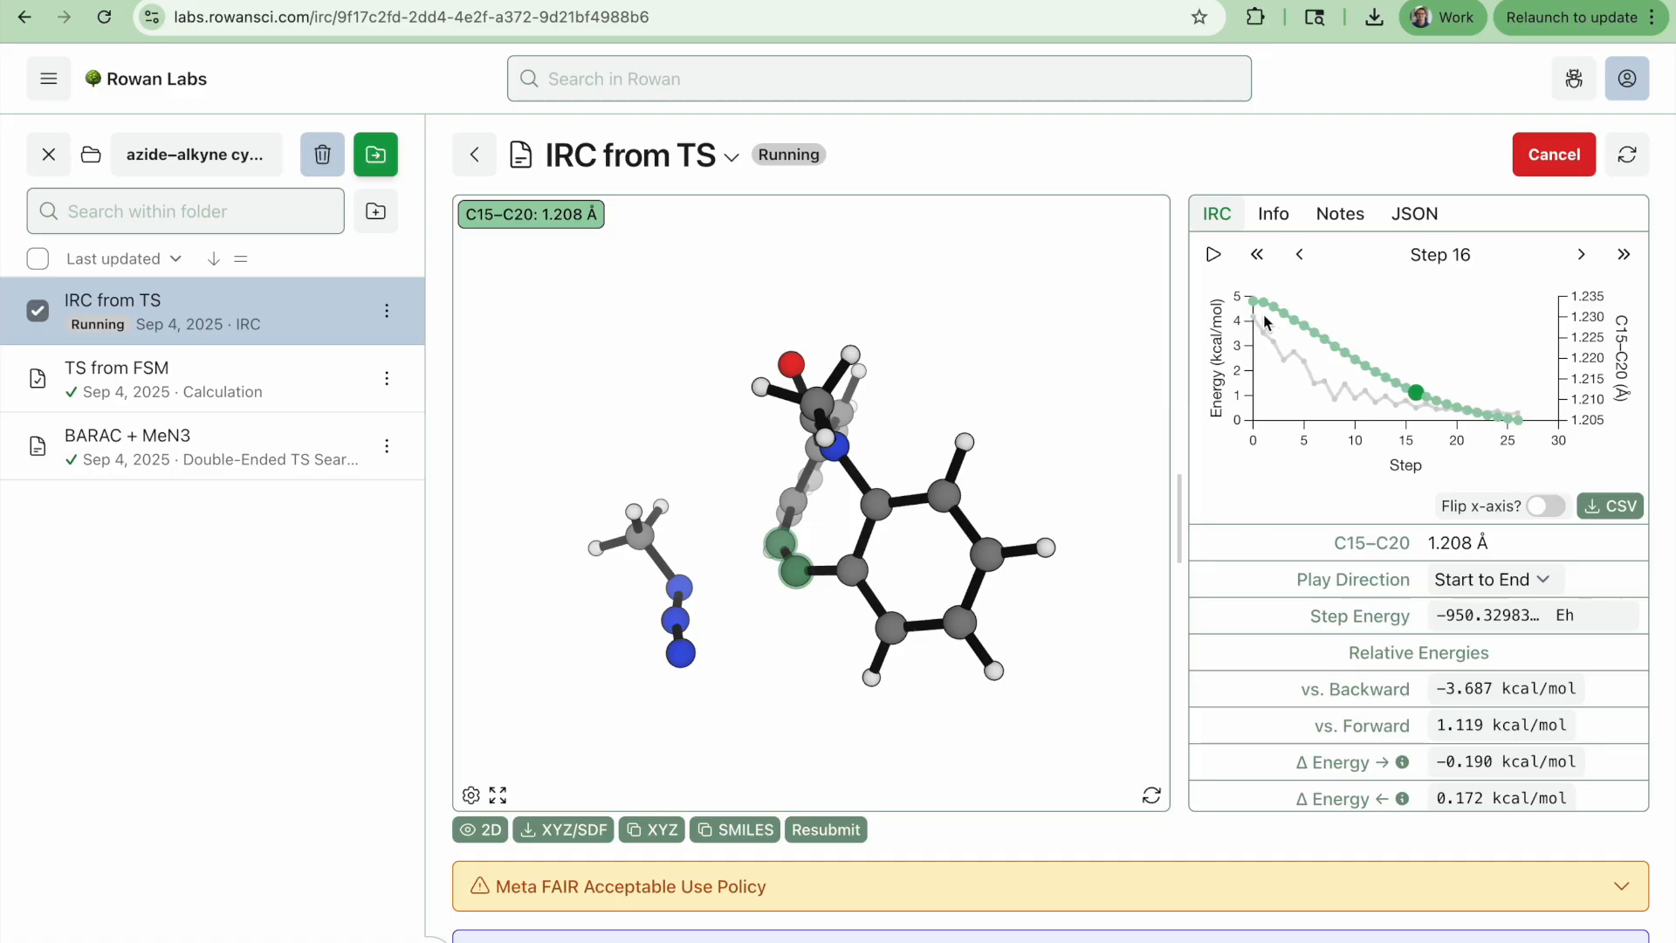
pyautogui.moveTo(721, 681); pyautogui.dragTo(833, 673)
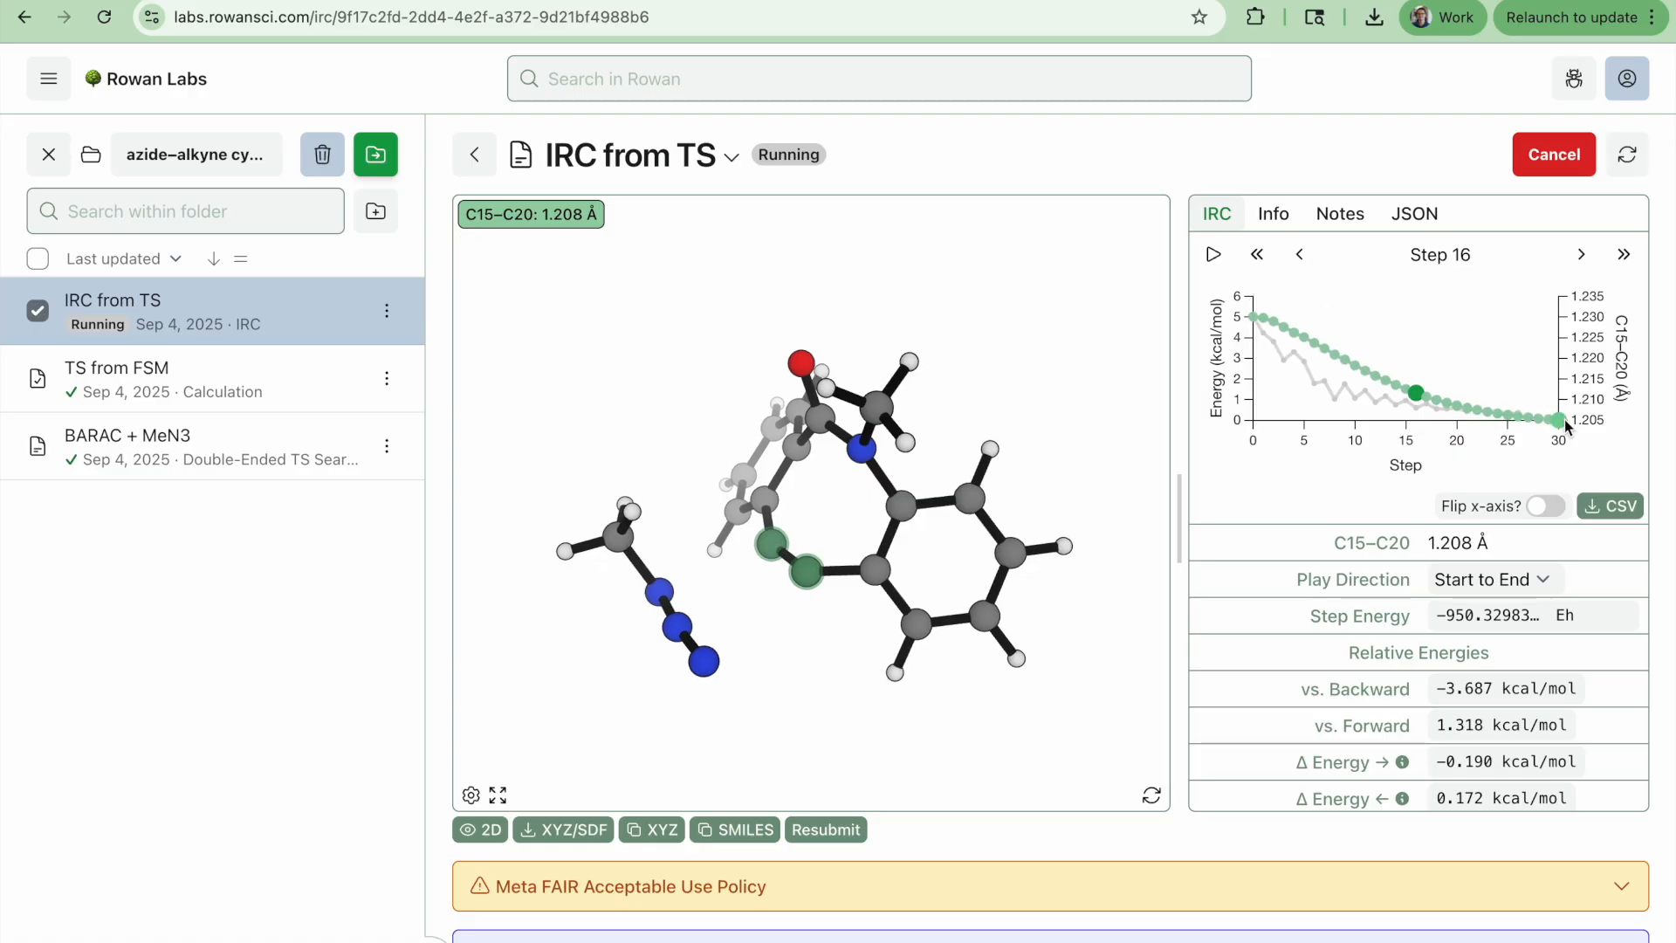
pyautogui.click(835, 734)
pyautogui.moveTo(765, 642)
pyautogui.mouseDown()
pyautogui.moveTo(803, 592)
pyautogui.moveTo(767, 626)
pyautogui.mouseUp()
pyautogui.click(806, 569)
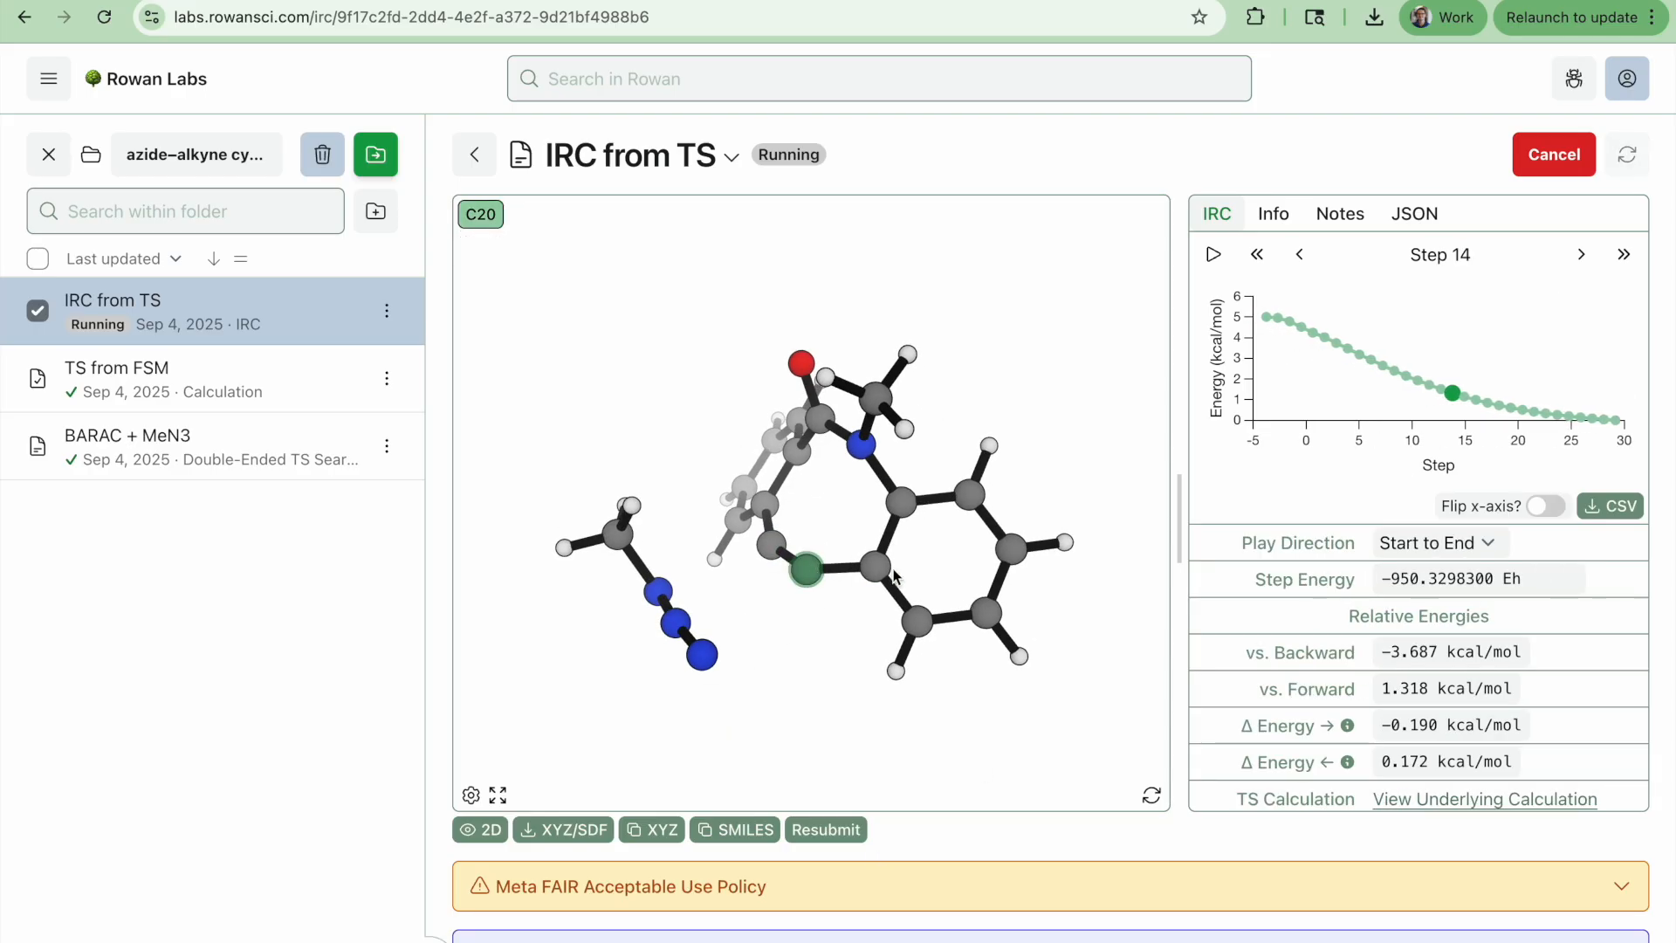
pyautogui.click(874, 569)
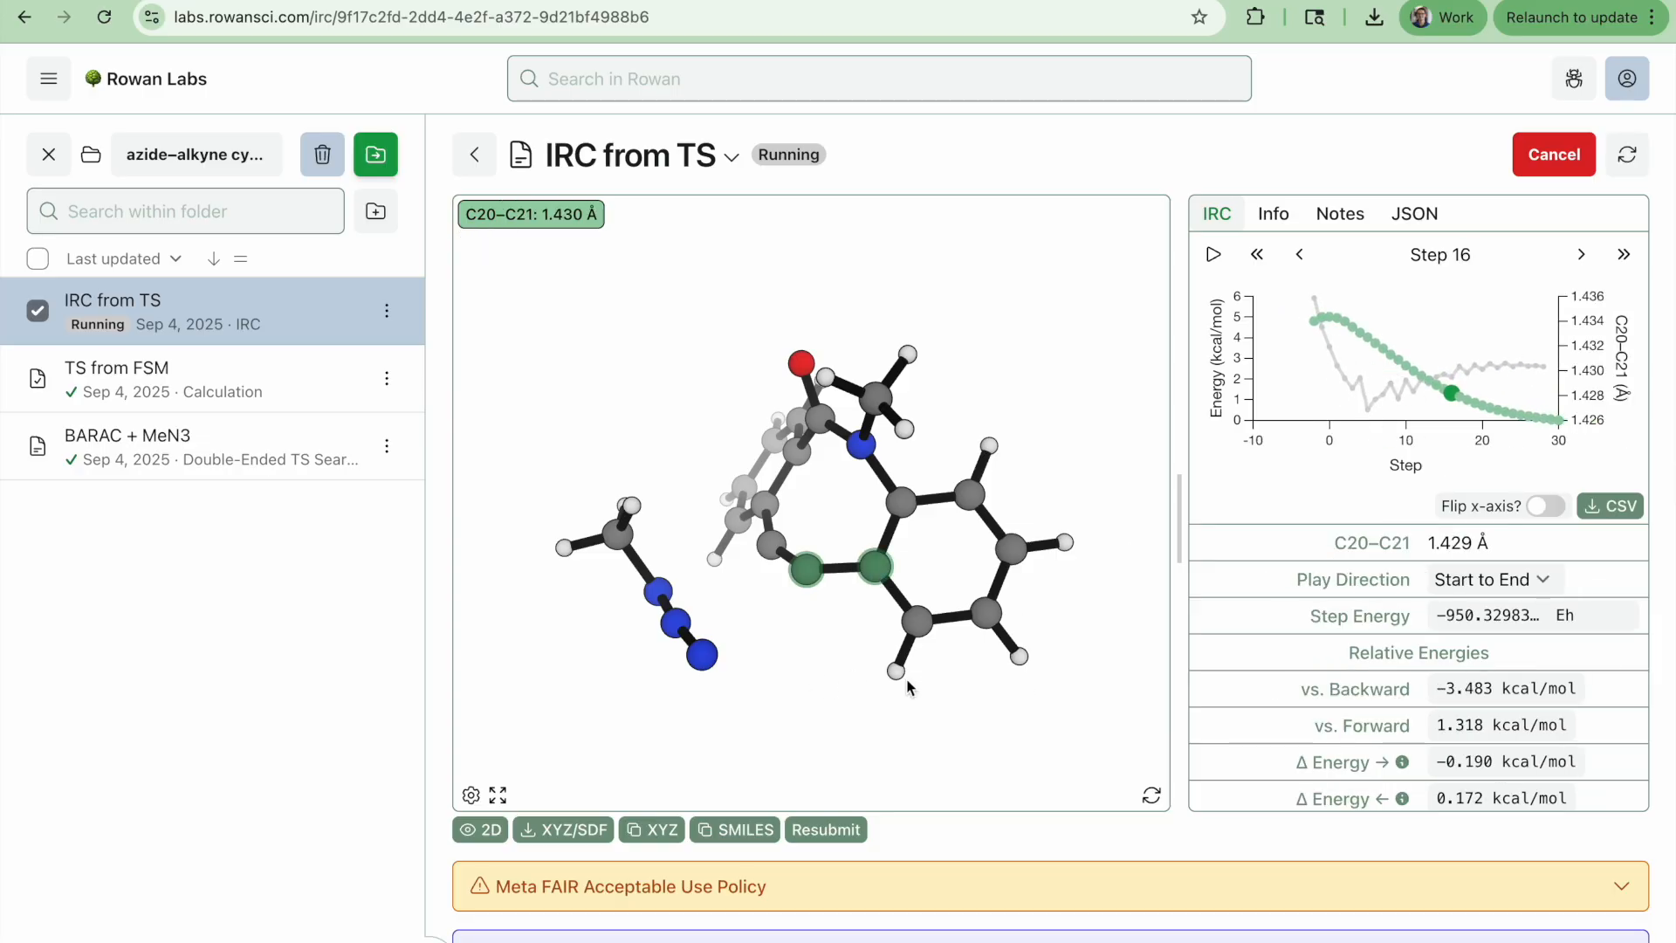
# Measure the C15–C14 distance along the IRC, then clear the selection
pyautogui.click(738, 680)
pyautogui.click(767, 544)
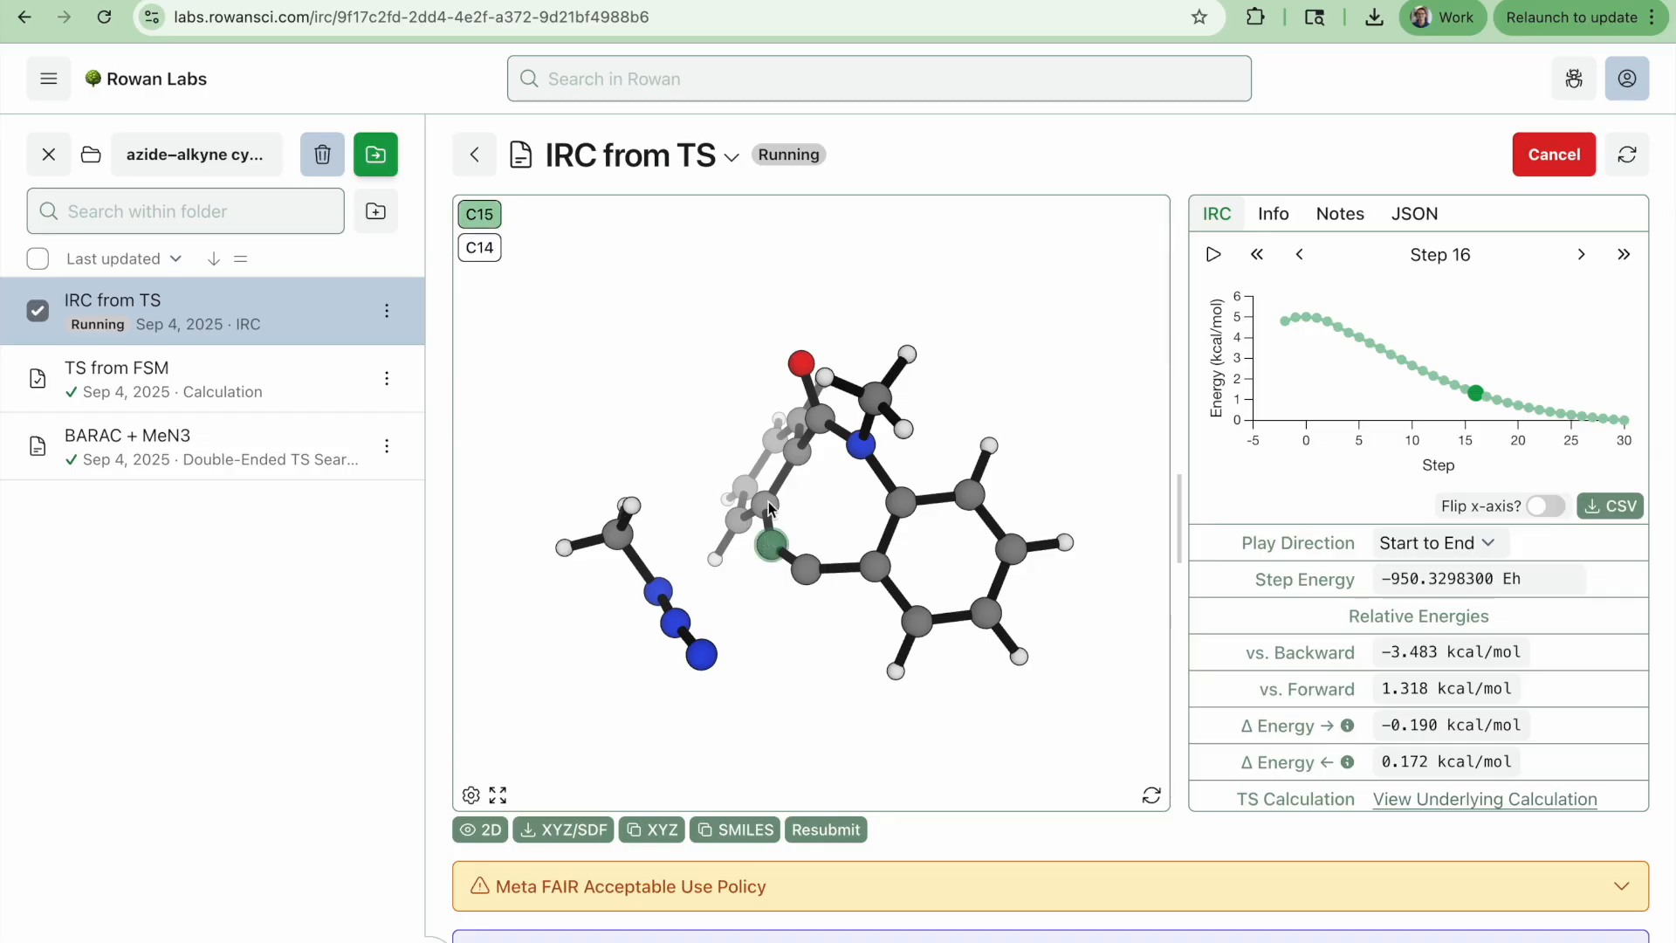
pyautogui.click(768, 503)
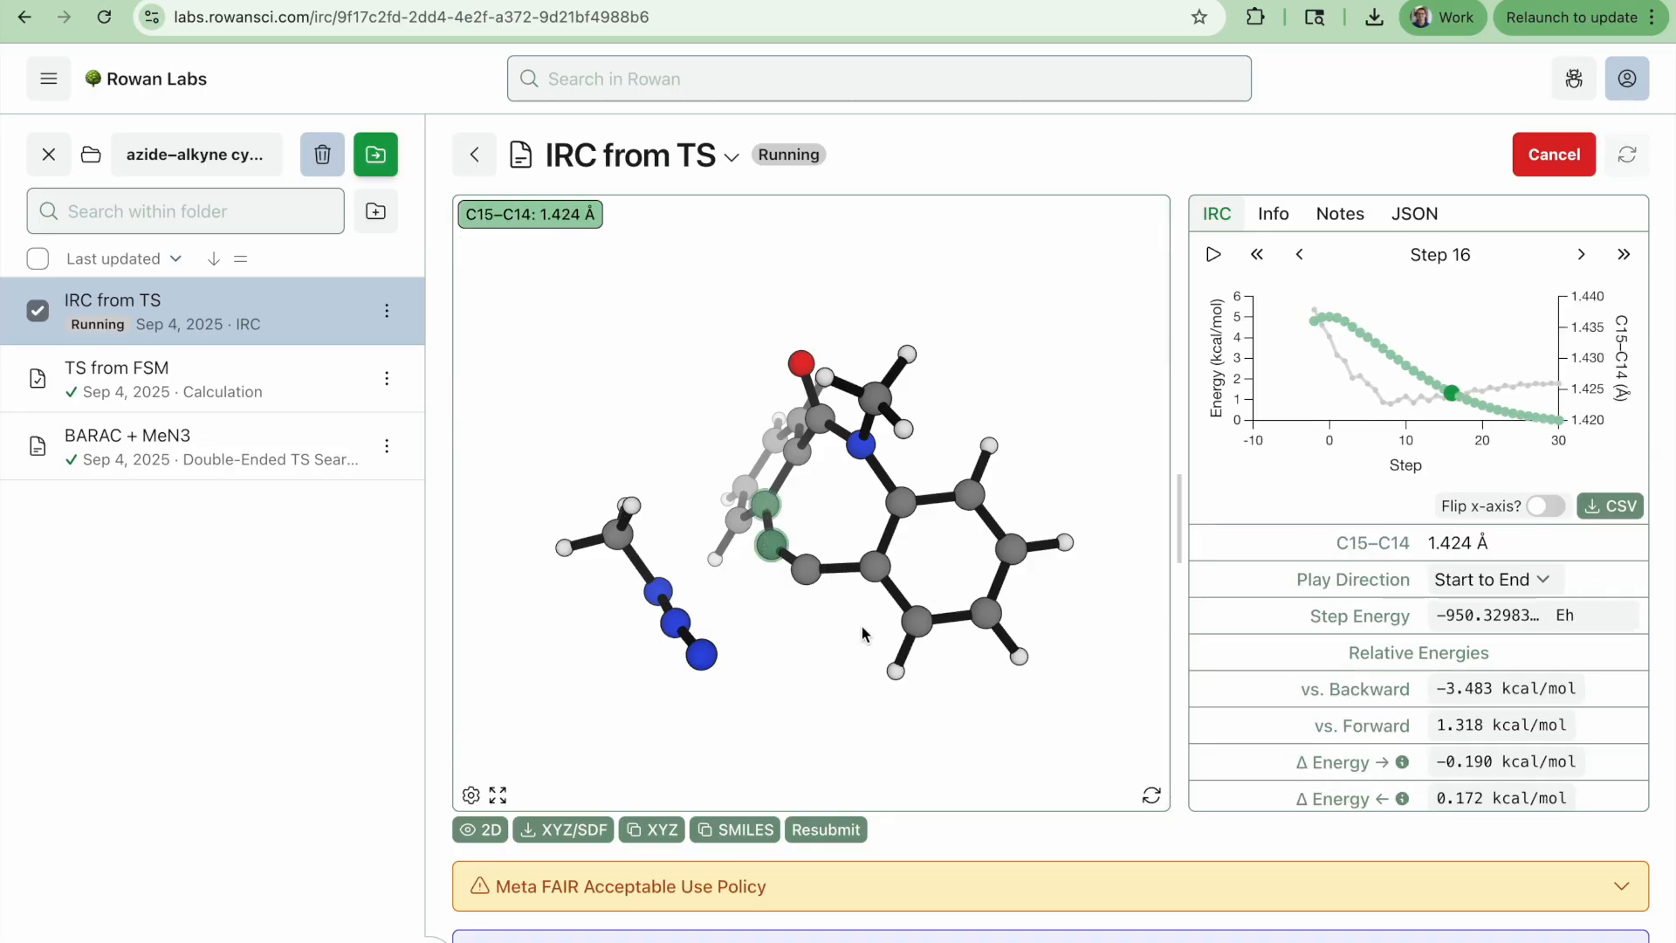
pyautogui.click(791, 632)
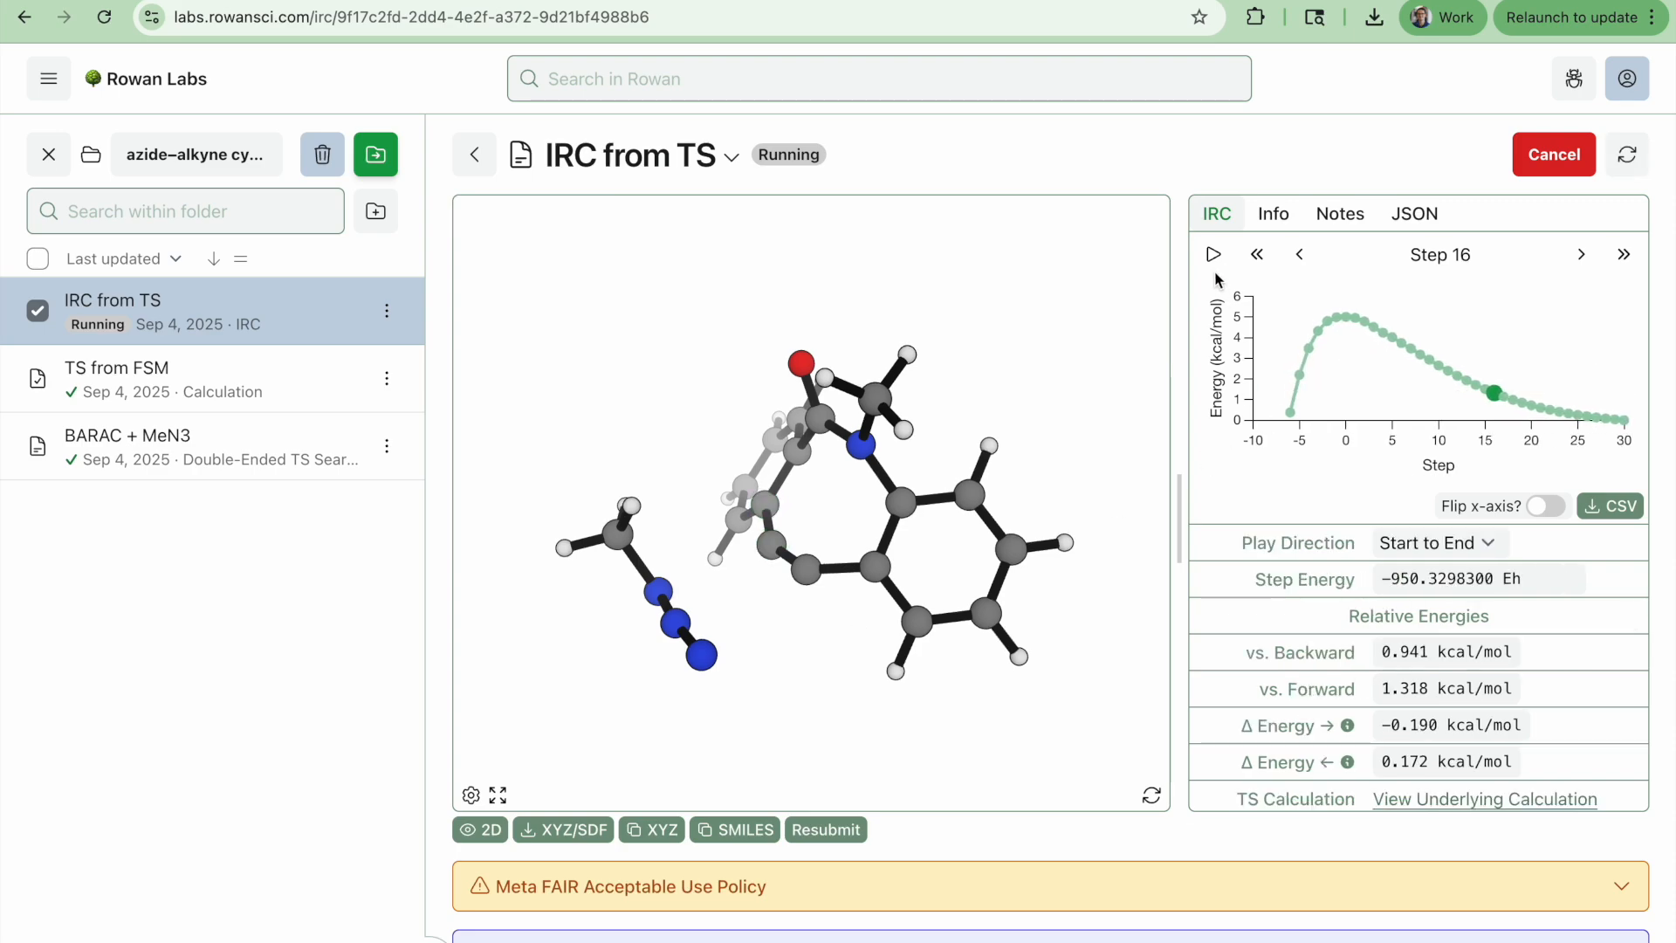
# Step back and forth through the IRC frames on the backward side of the energy profile
pyautogui.click(1345, 317)
pyautogui.press('Left')
pyautogui.press('Left')
pyautogui.press('Left')
pyautogui.press('Left')
pyautogui.press('Left')
pyautogui.press('Left')
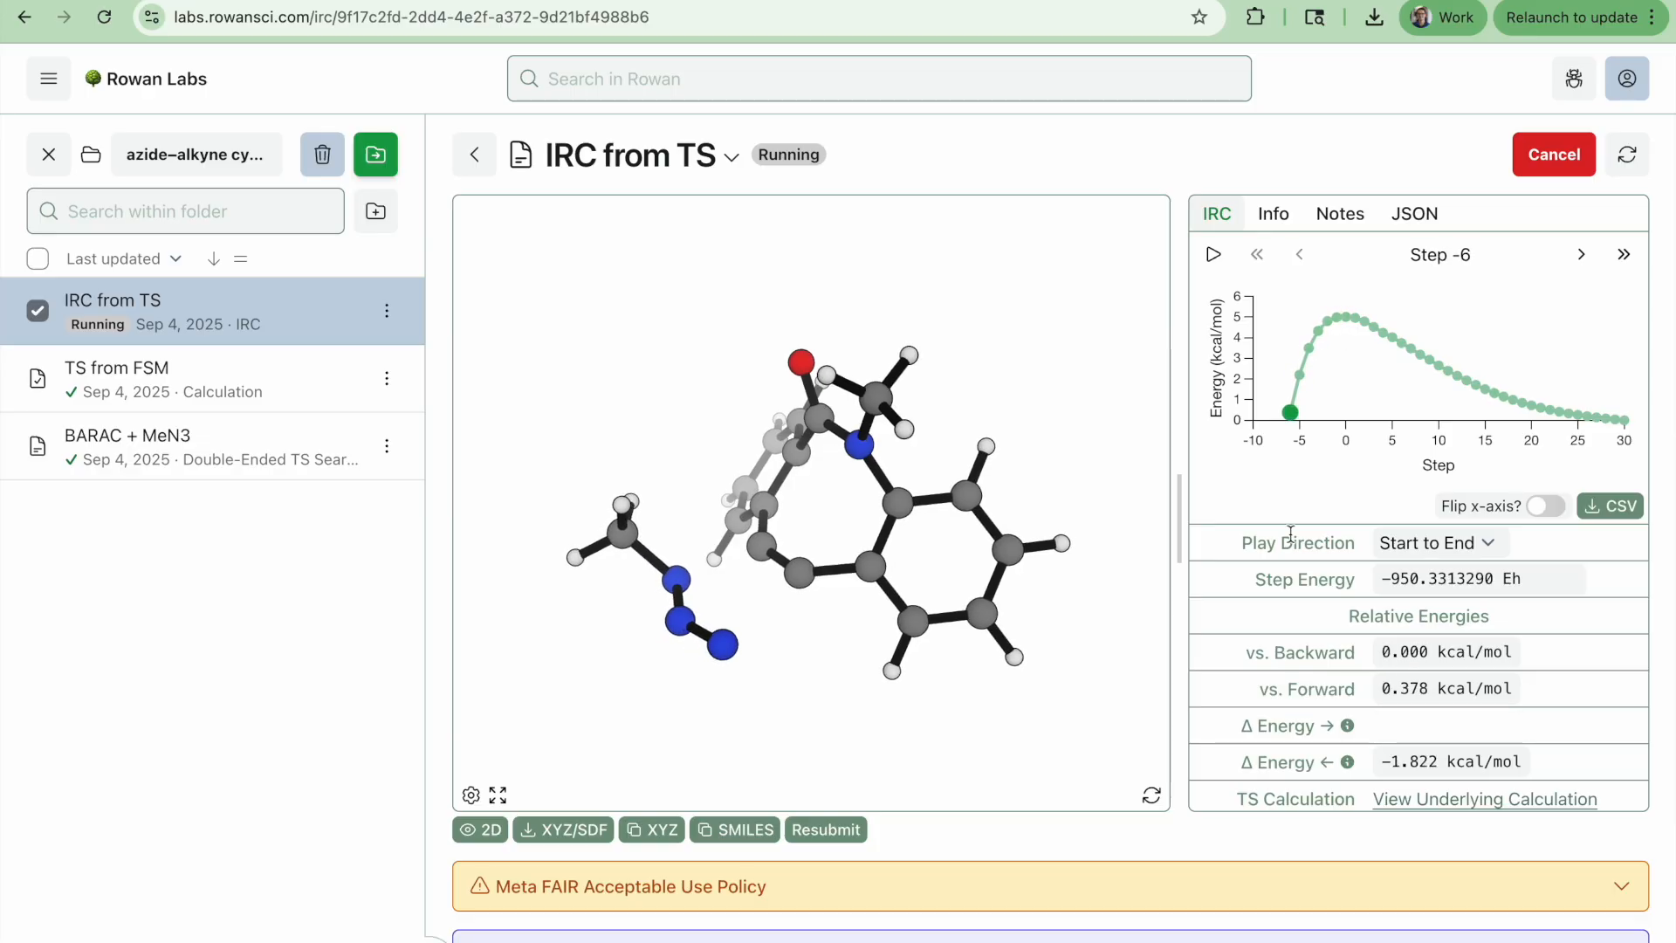
pyautogui.press('Right')
pyautogui.press('Right')
pyautogui.press('Right')
pyautogui.press('Right')
pyautogui.press('Right')
pyautogui.press('Left')
pyautogui.press('Left')
pyautogui.press('Left')
pyautogui.press('Left')
pyautogui.press('Left')
pyautogui.press('Right')
pyautogui.press('Right')
pyautogui.press('Right')
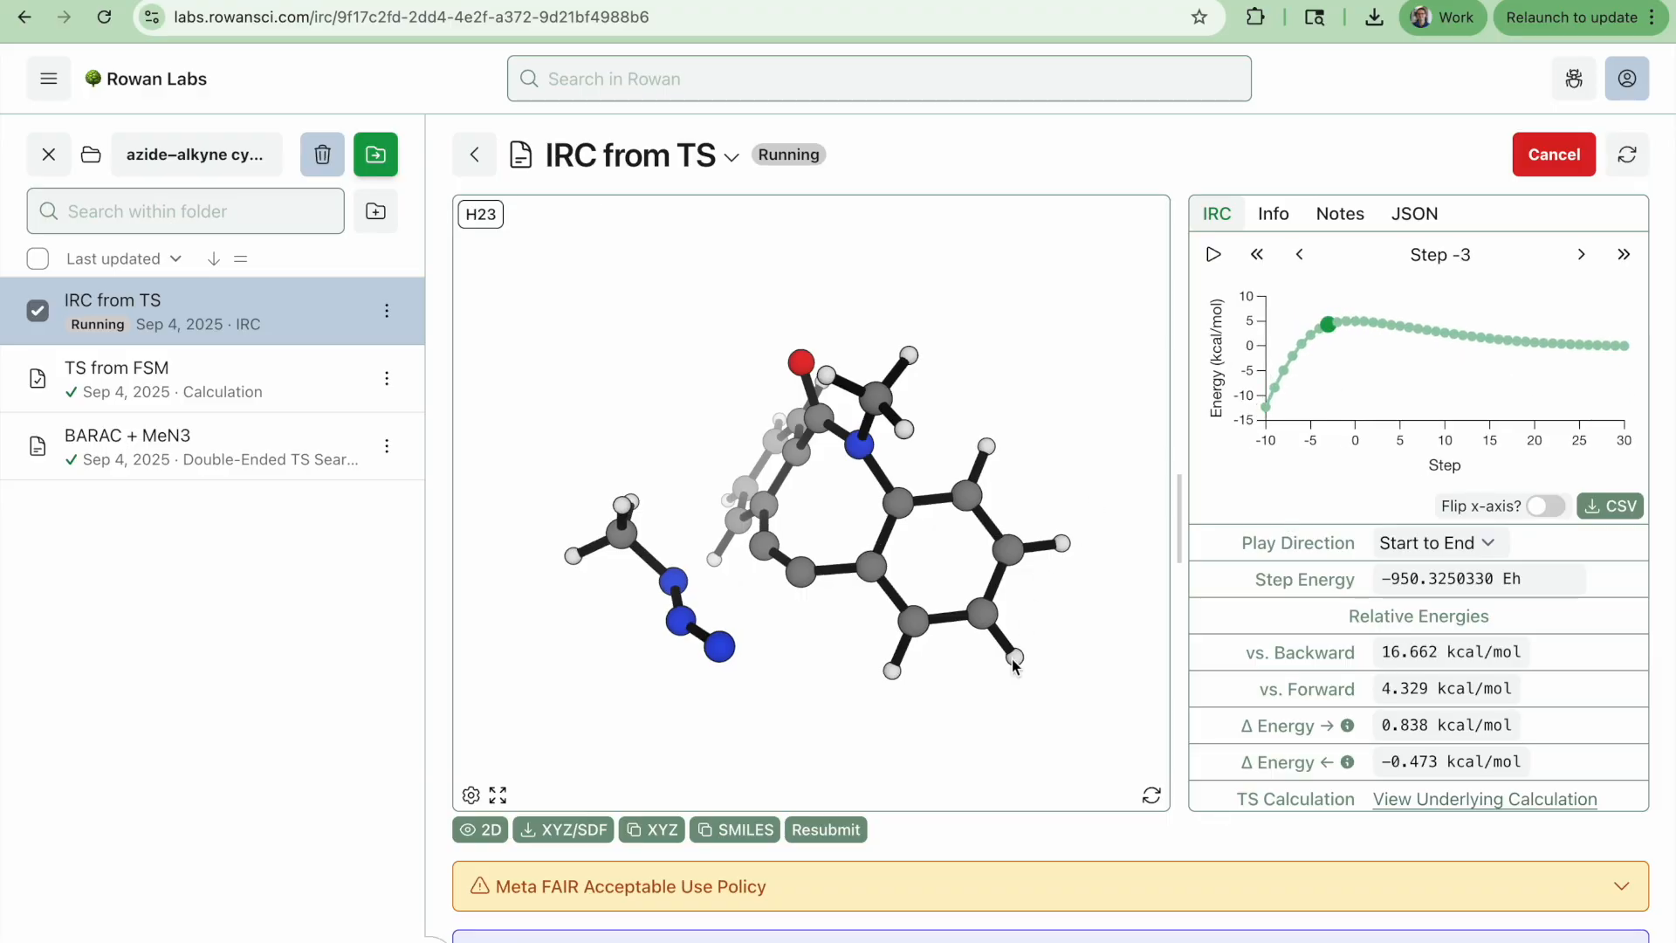
# Play the IRC animation along the backward path while rotating the molecule to inspect the approaching azide and alkyne
pyautogui.moveTo(1013, 664); pyautogui.dragTo(1017, 606)
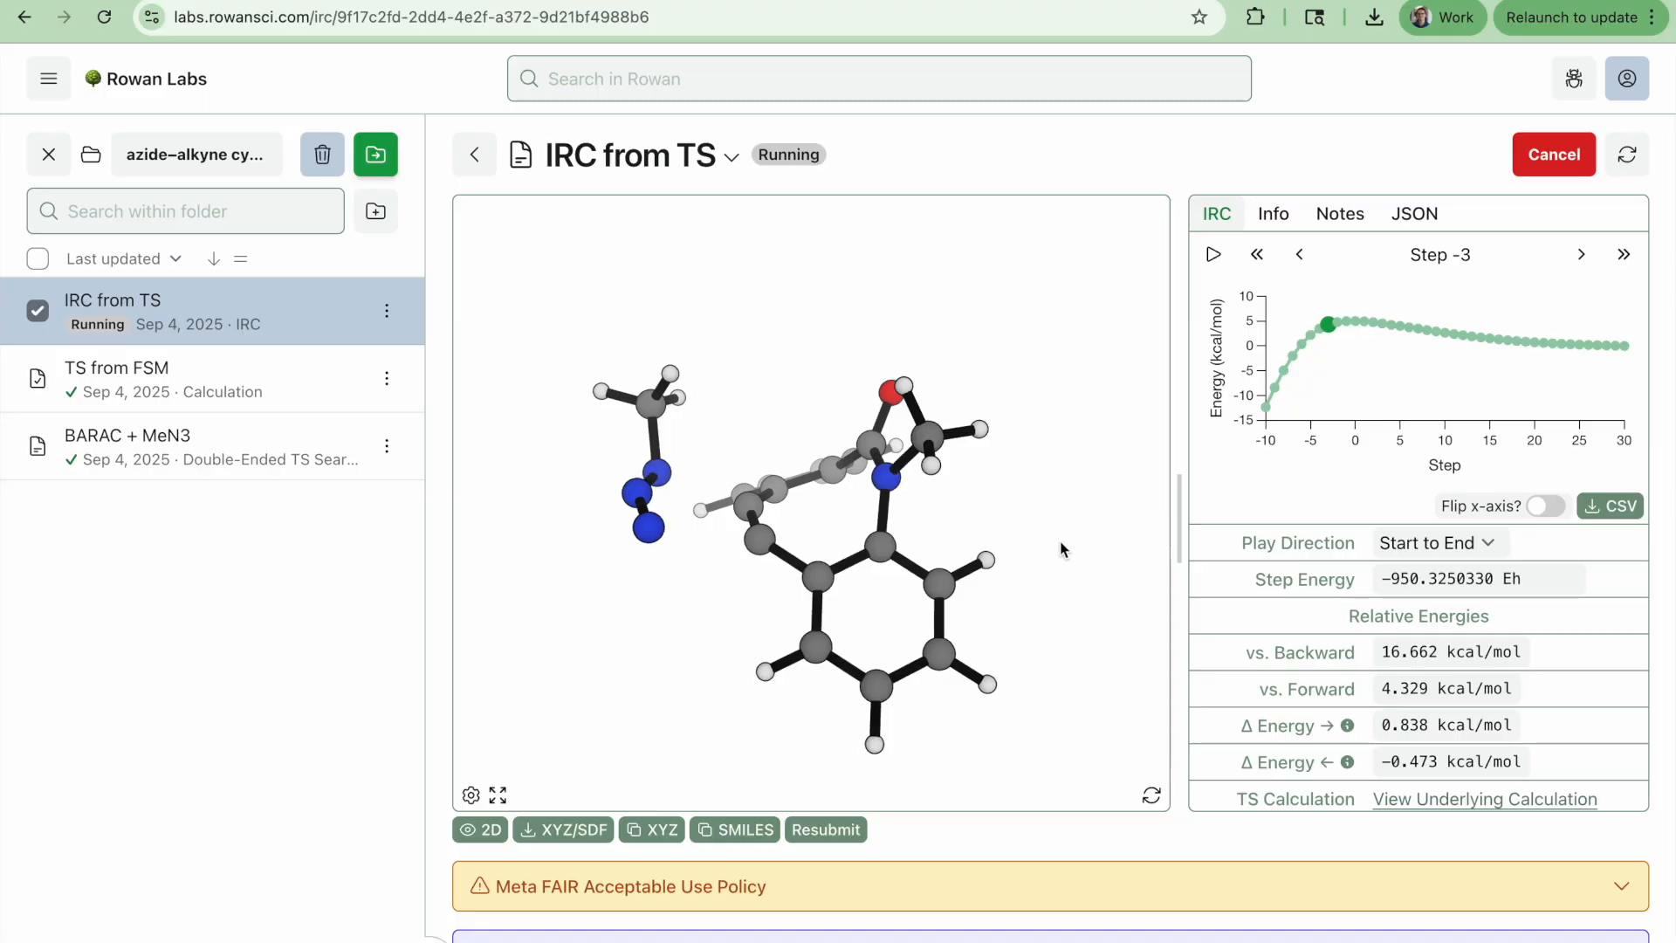
pyautogui.moveTo(1066, 549); pyautogui.dragTo(1010, 574)
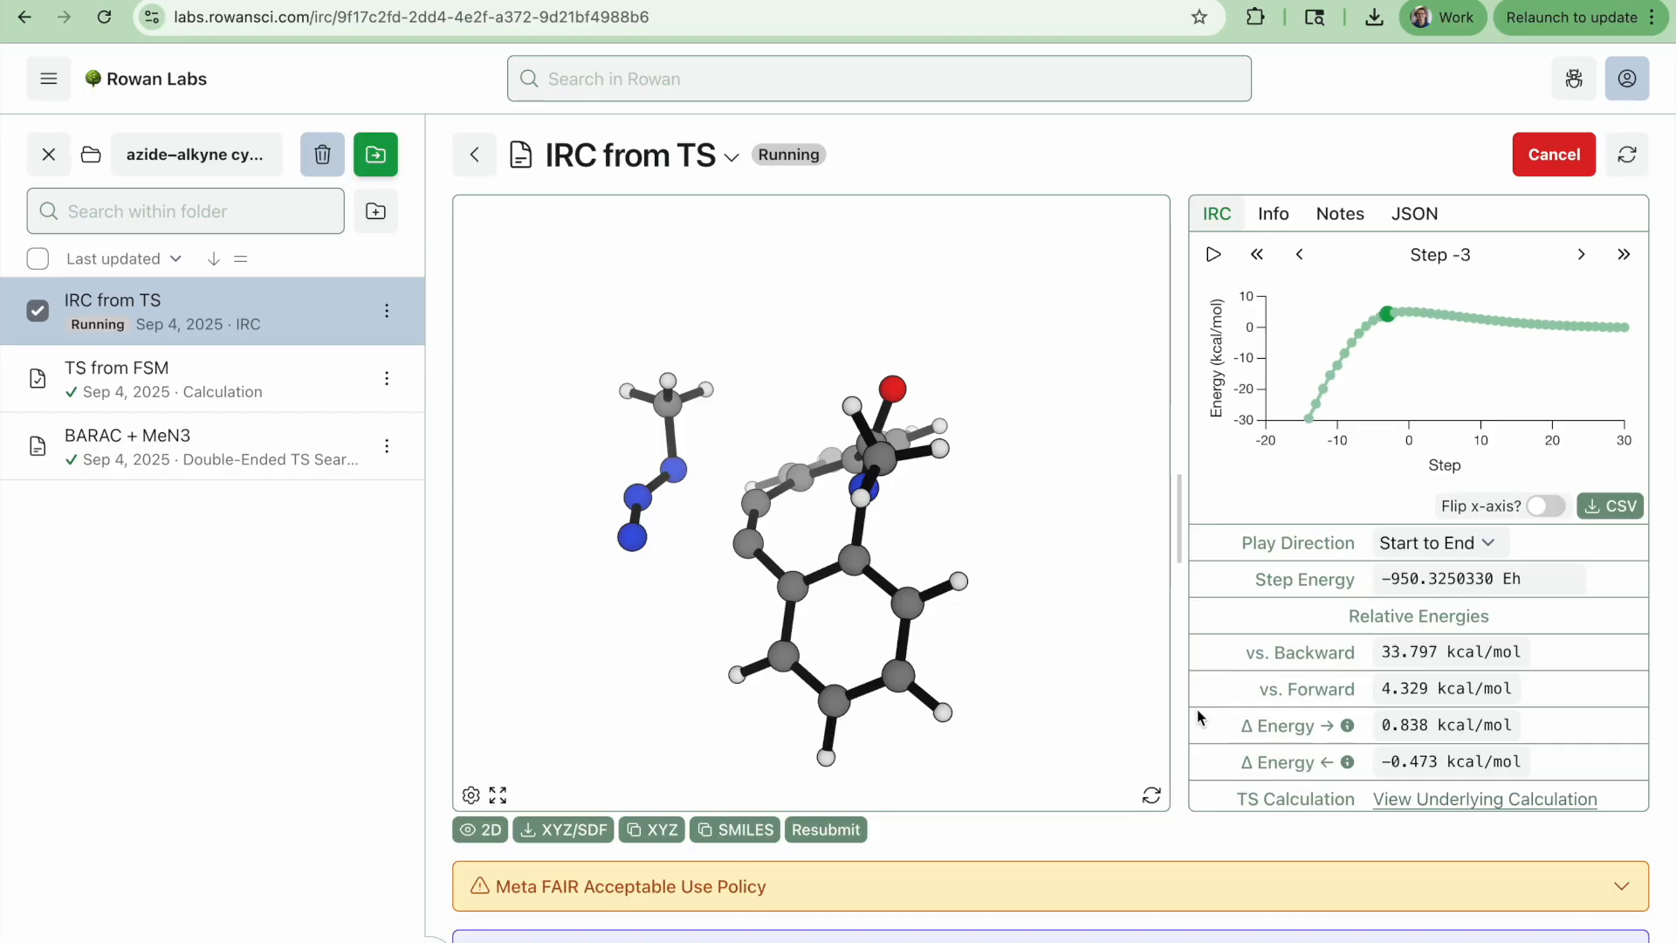
pyautogui.moveTo(1064, 658); pyautogui.dragTo(1058, 527)
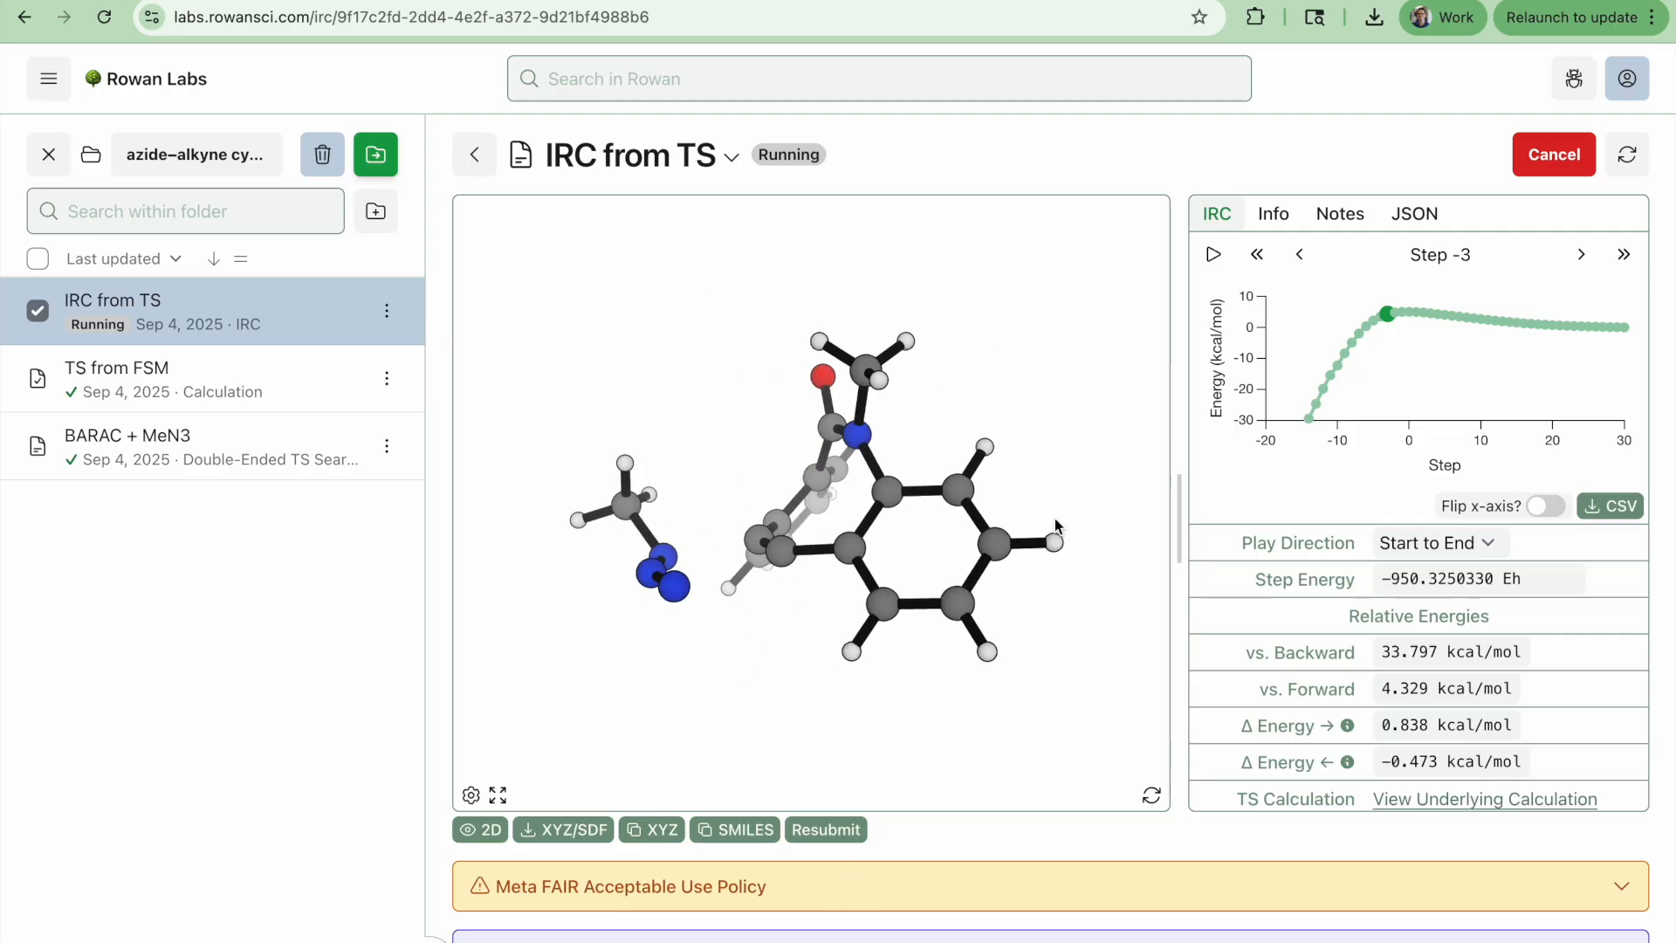
pyautogui.click(1214, 255)
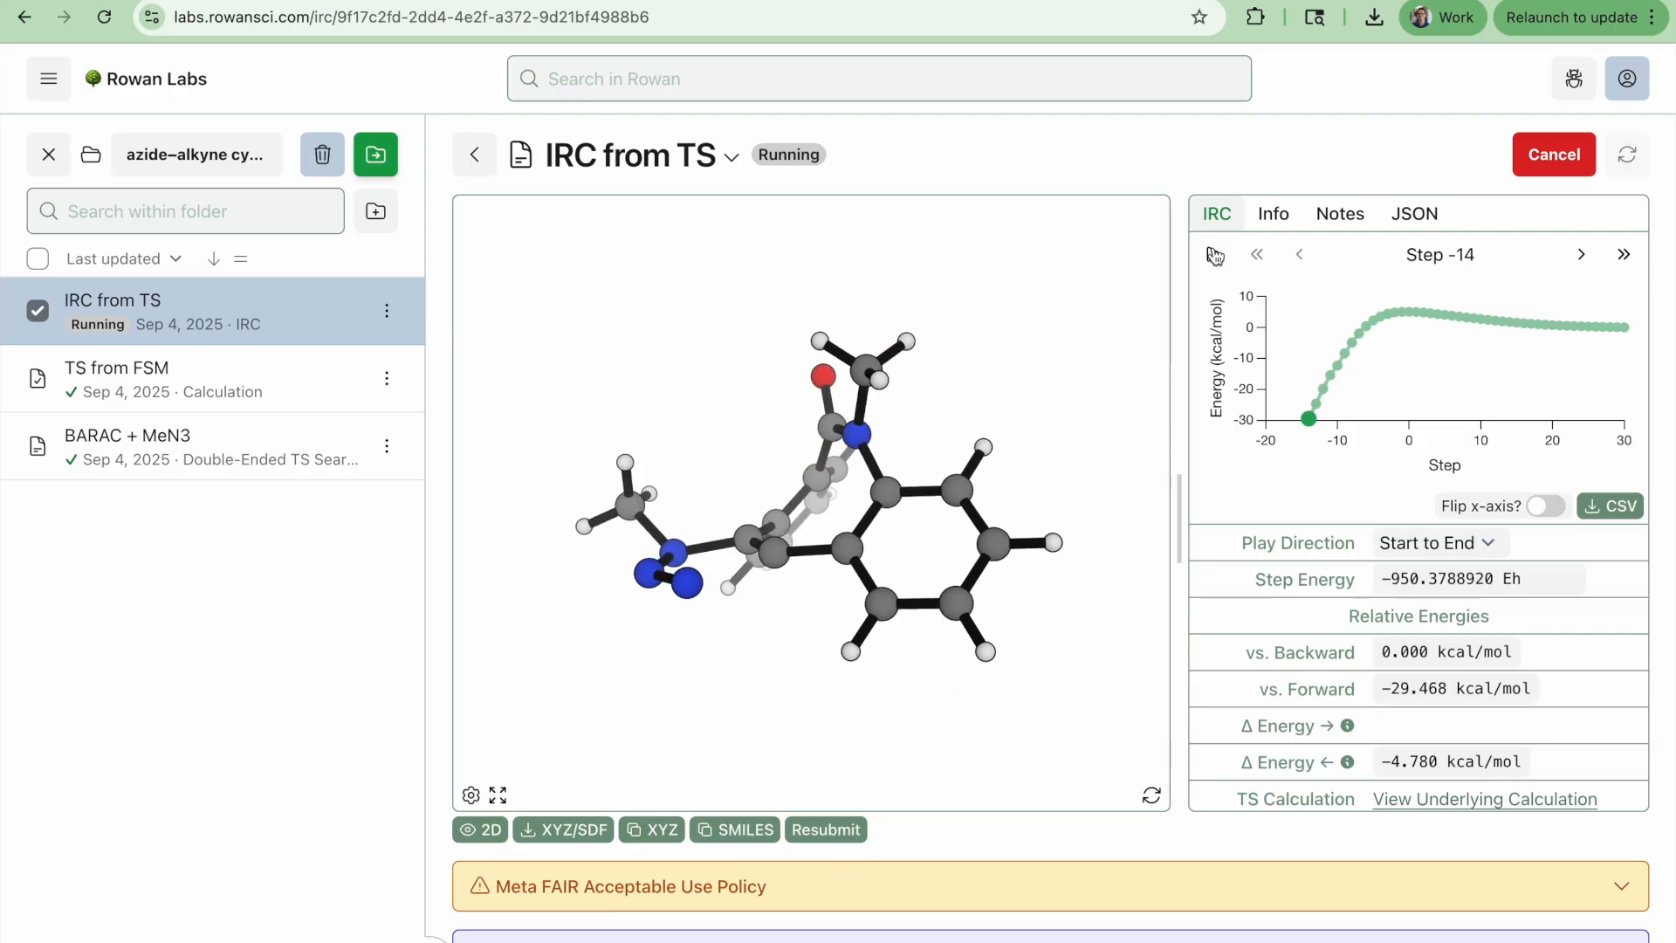
pyautogui.moveTo(889, 684)
pyautogui.mouseDown()
pyautogui.moveTo(945, 523)
pyautogui.moveTo(876, 491)
pyautogui.moveTo(1013, 489)
pyautogui.moveTo(971, 415)
pyautogui.moveTo(992, 415)
pyautogui.moveTo(1033, 349)
pyautogui.moveTo(1020, 385)
pyautogui.moveTo(1048, 458)
pyautogui.mouseUp()
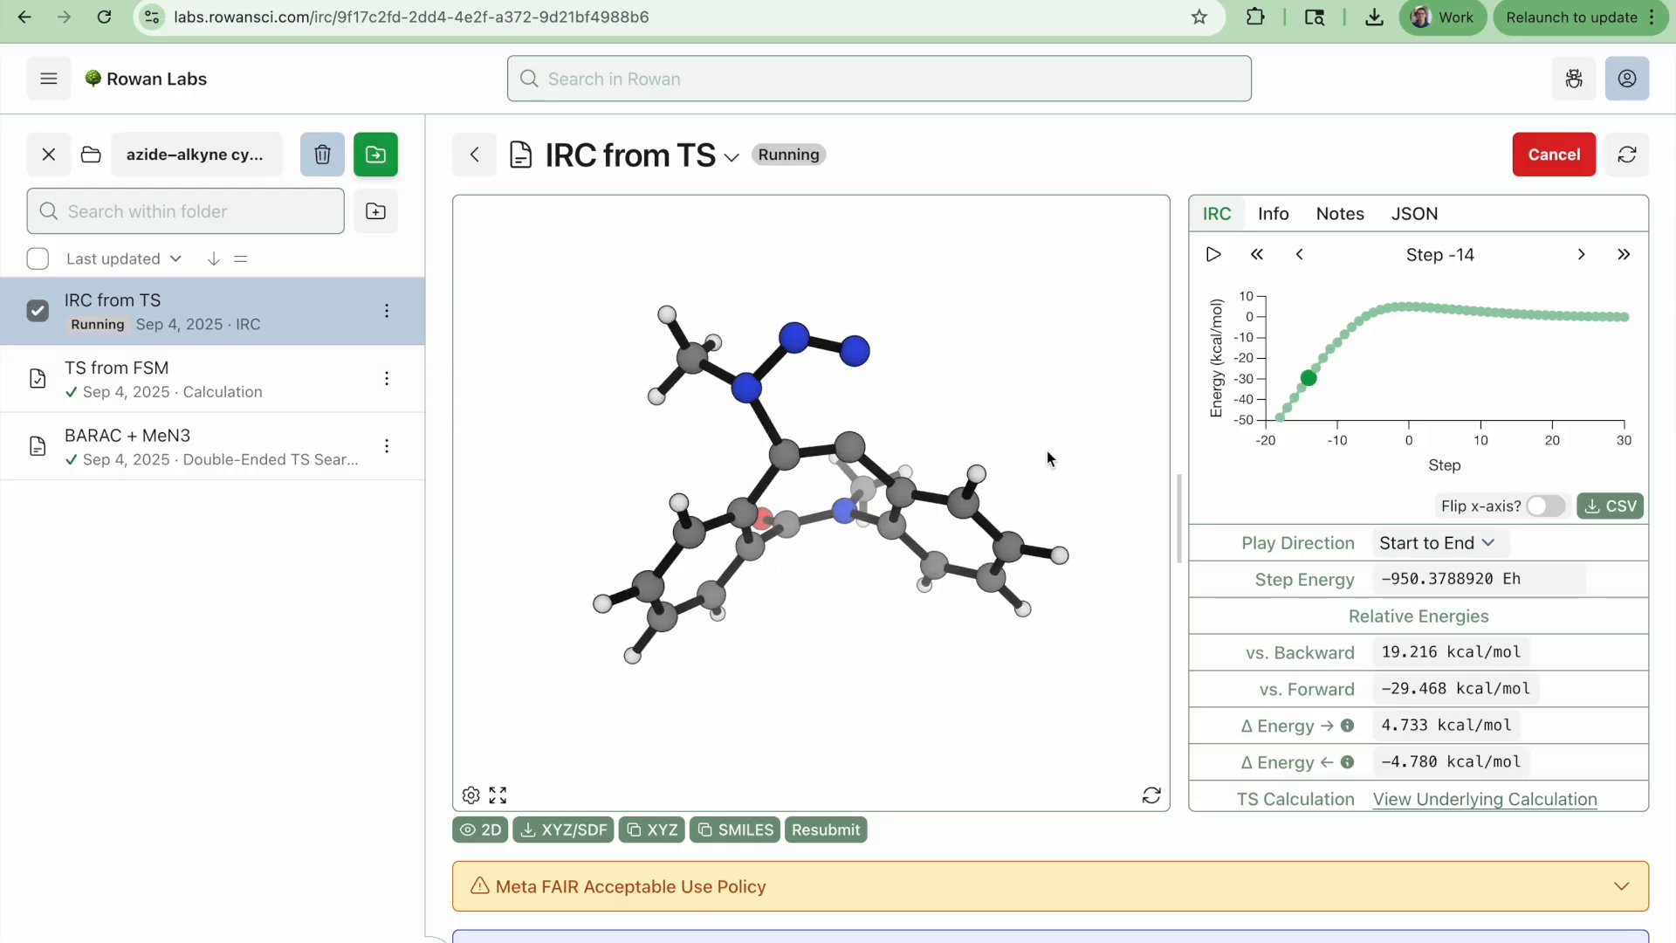
pyautogui.moveTo(864, 559); pyautogui.dragTo(758, 691)
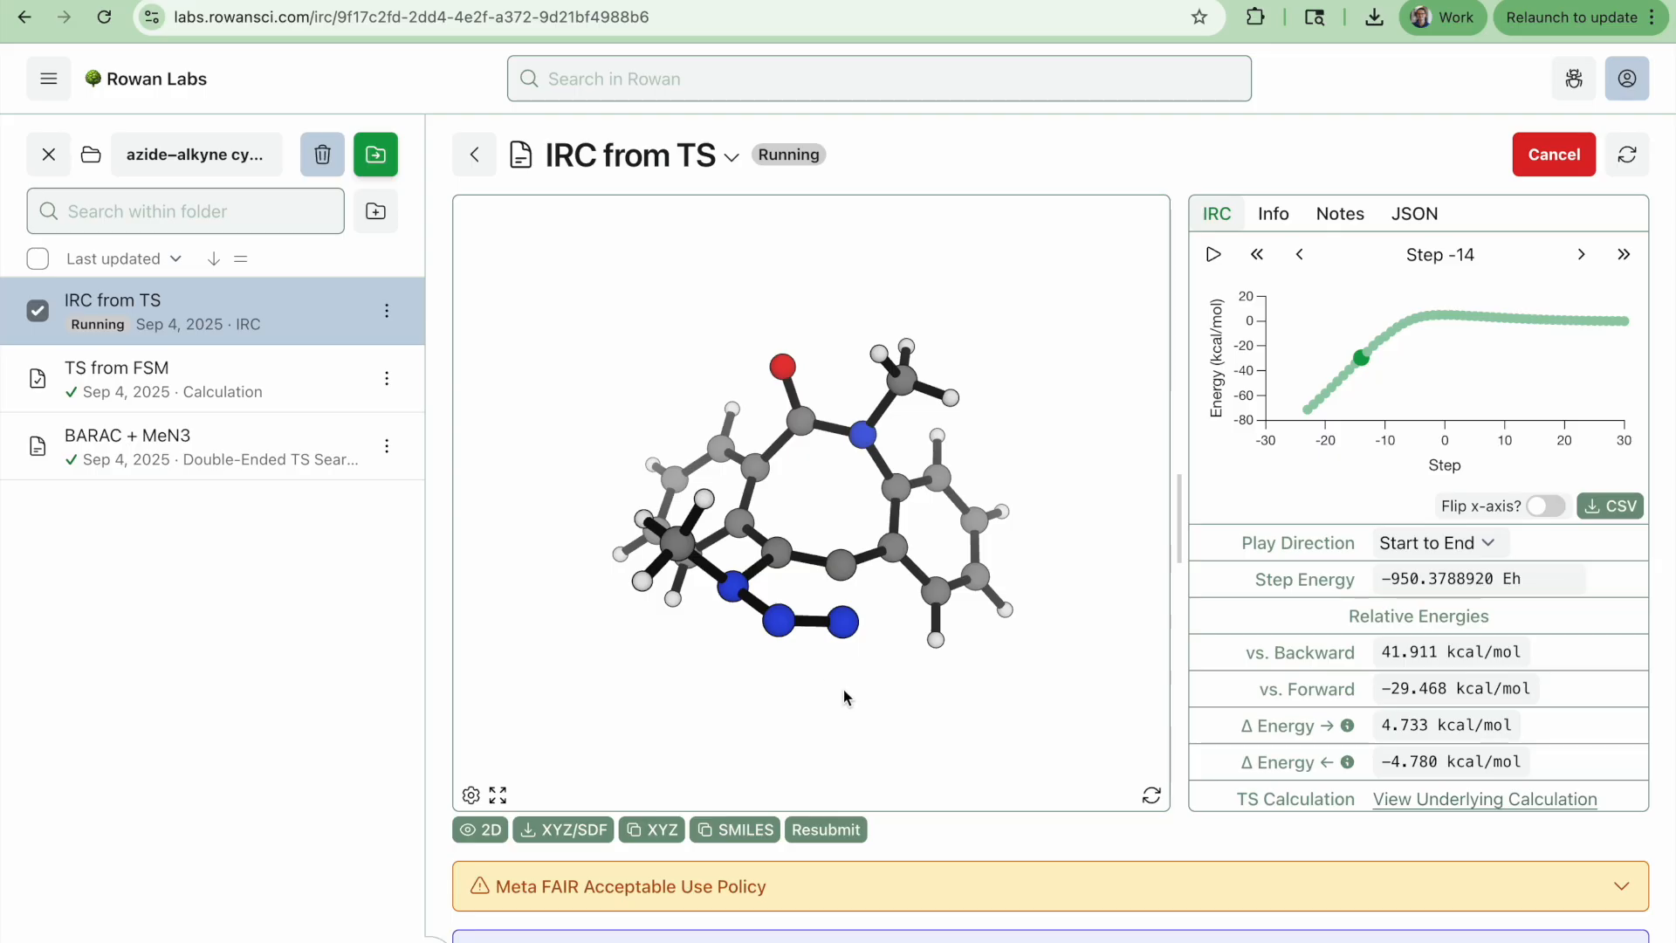
pyautogui.moveTo(844, 696); pyautogui.dragTo(930, 413)
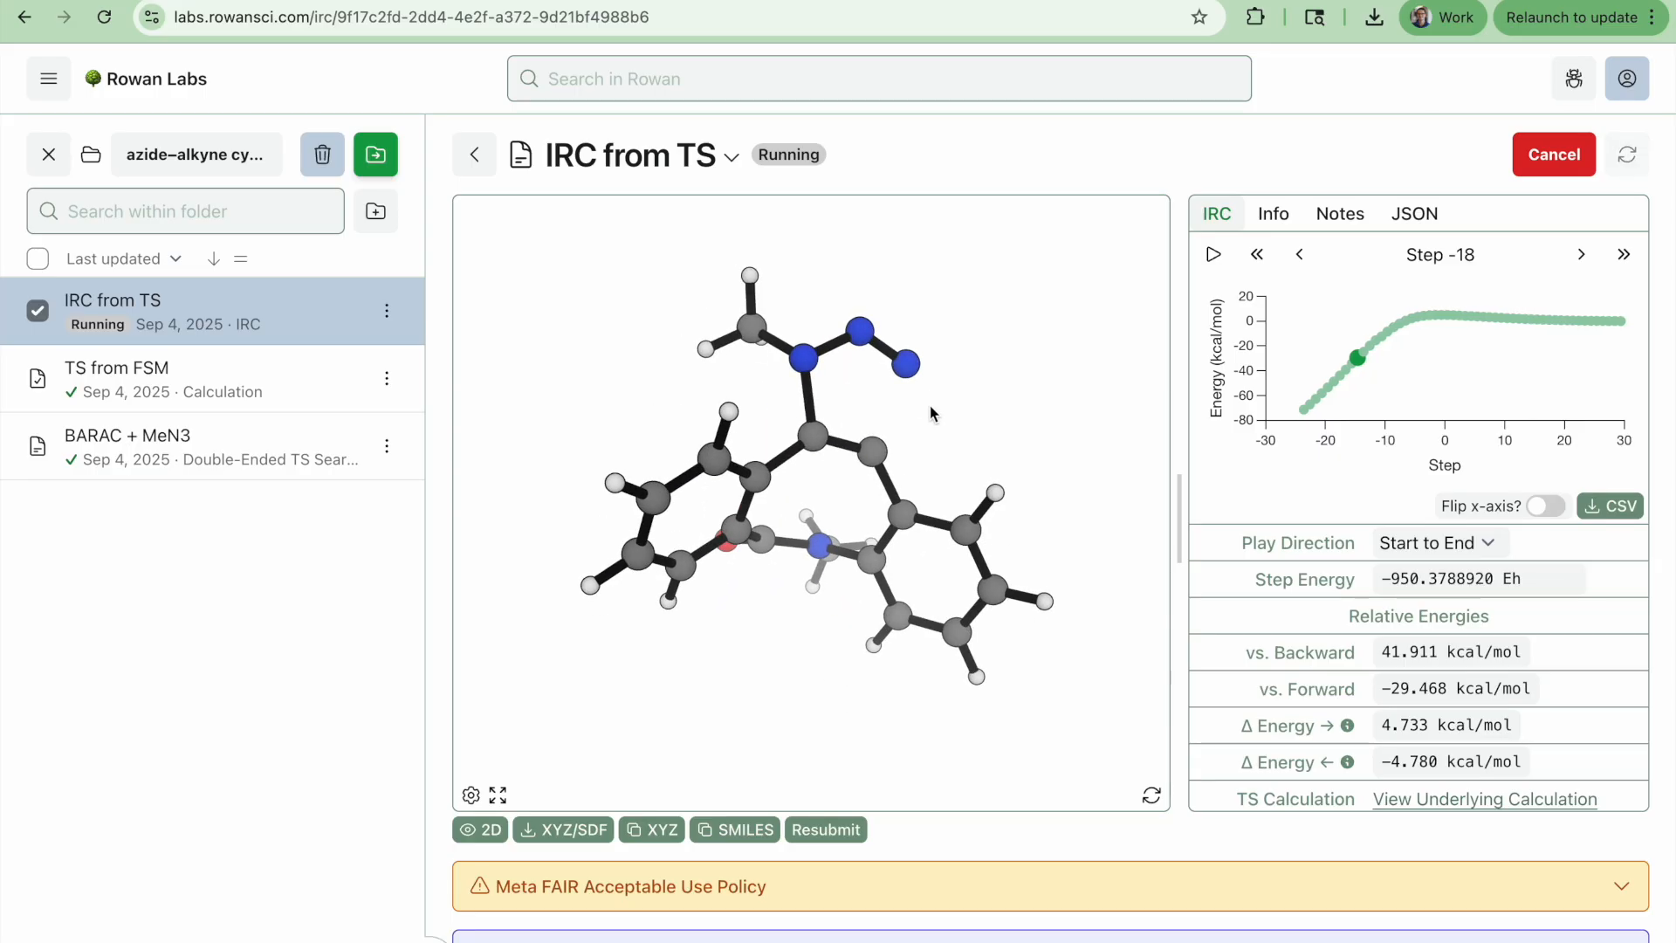
pyautogui.moveTo(1006, 382); pyautogui.dragTo(908, 701)
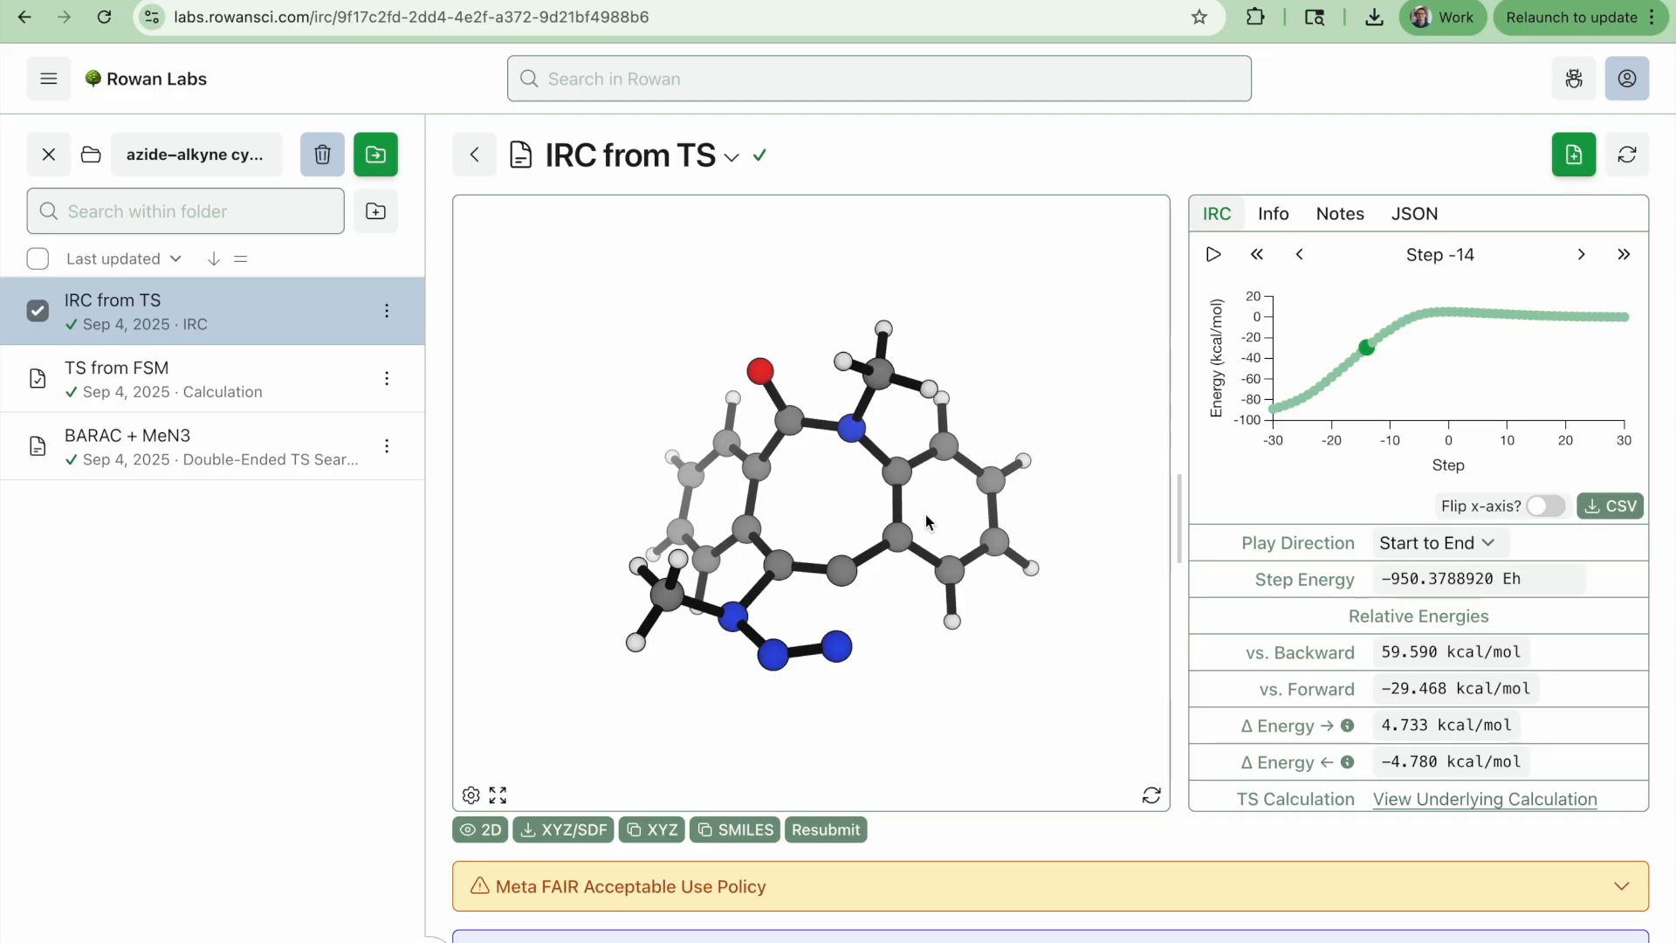
pyautogui.moveTo(1002, 696); pyautogui.dragTo(942, 736)
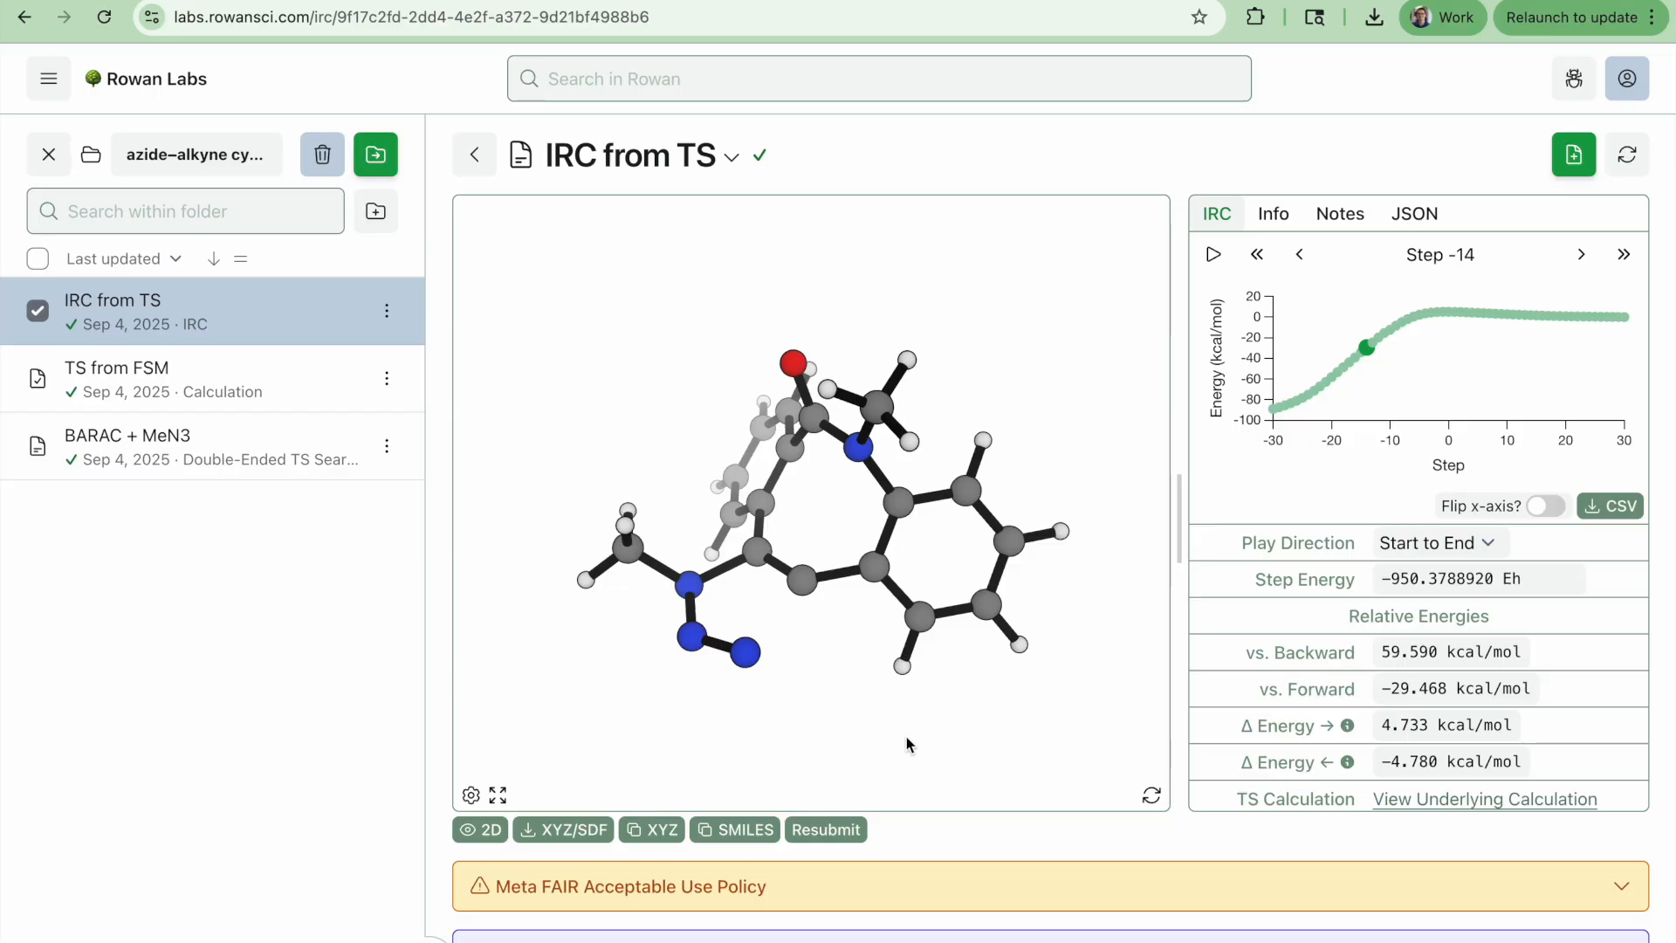
pyautogui.moveTo(906, 737); pyautogui.dragTo(1103, 610)
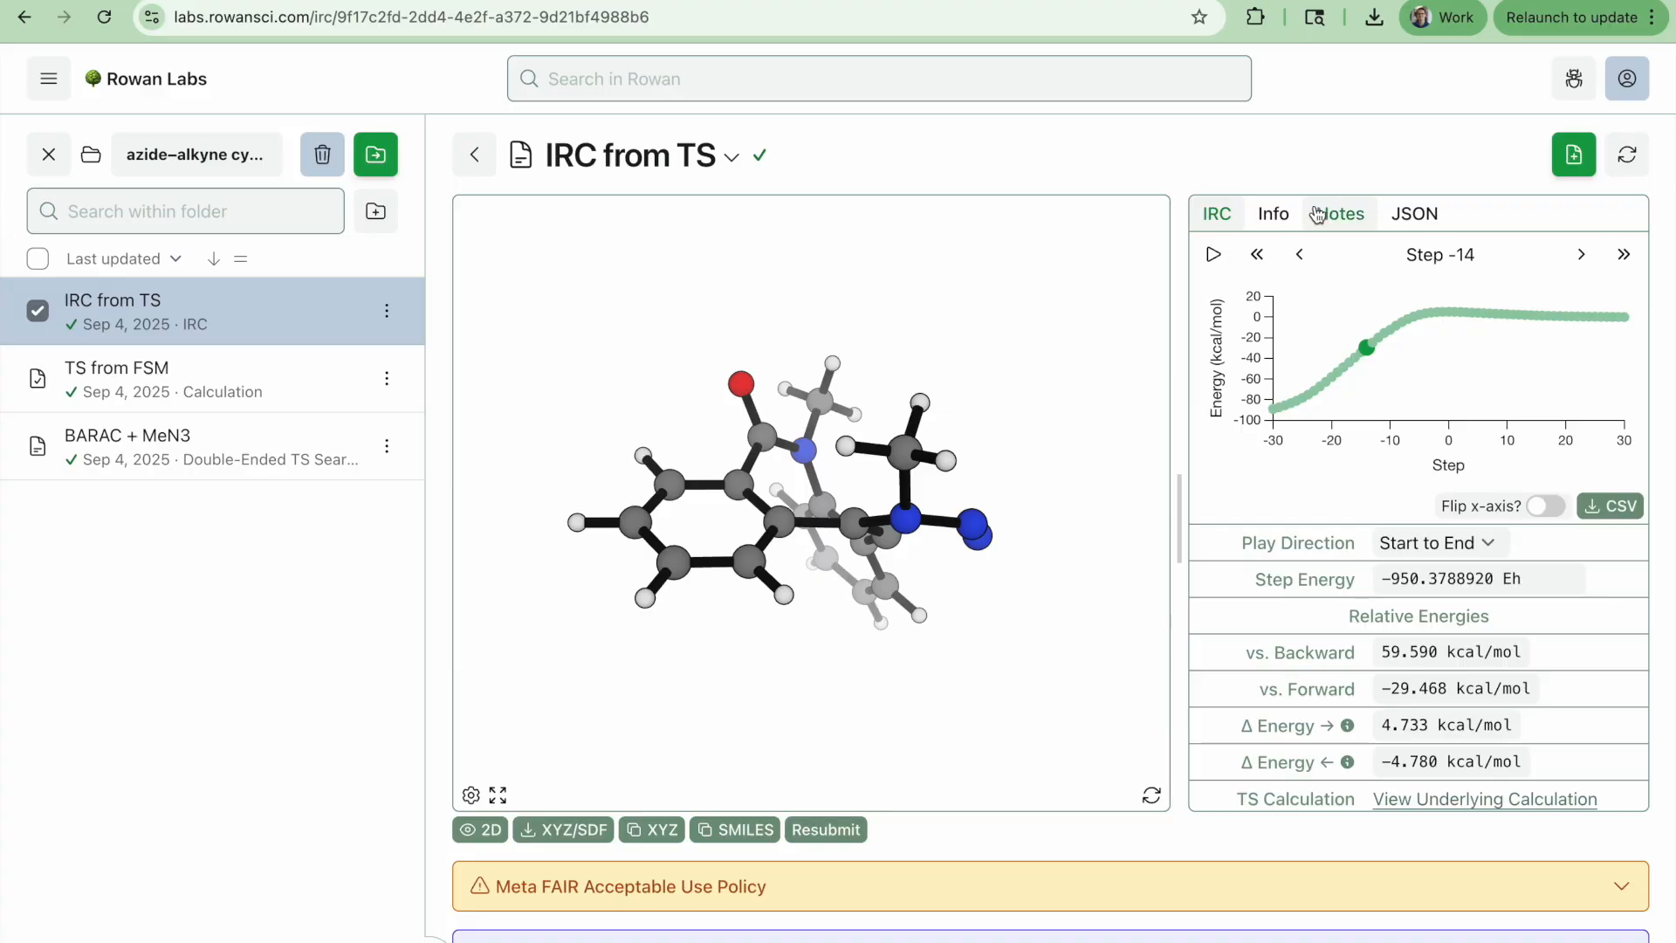
# Review the IRC run's info, then open the TS calculation's frequencies and animate the -302.9 cm⁻¹ imaginary mode
pyautogui.click(1276, 214)
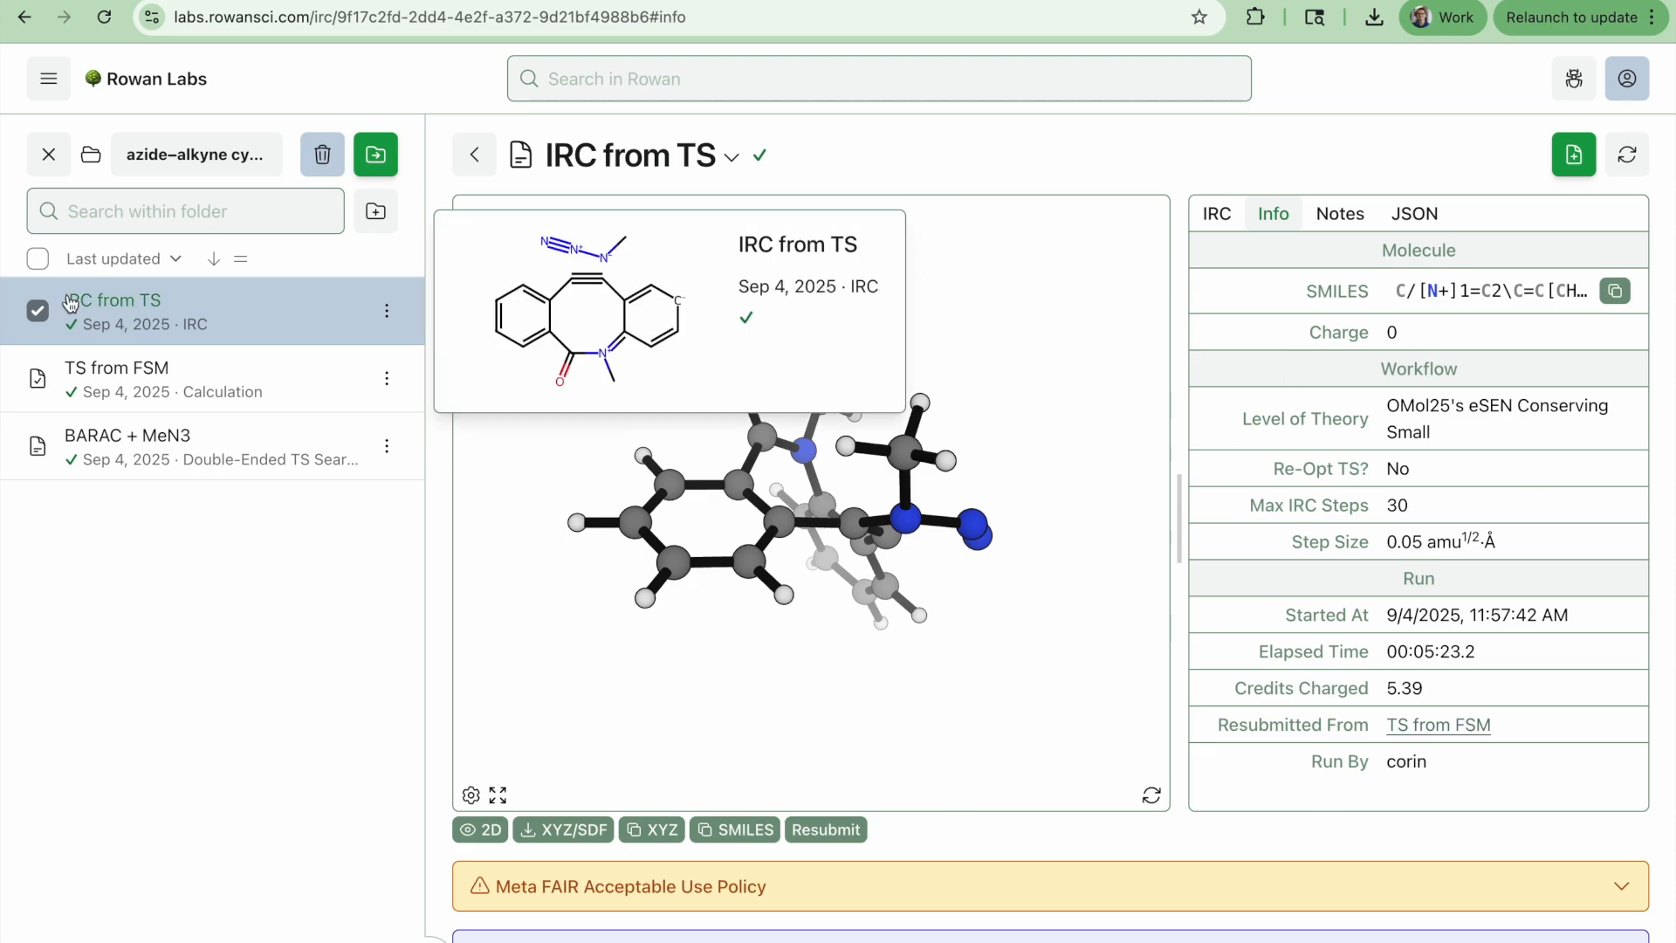
pyautogui.click(100, 370)
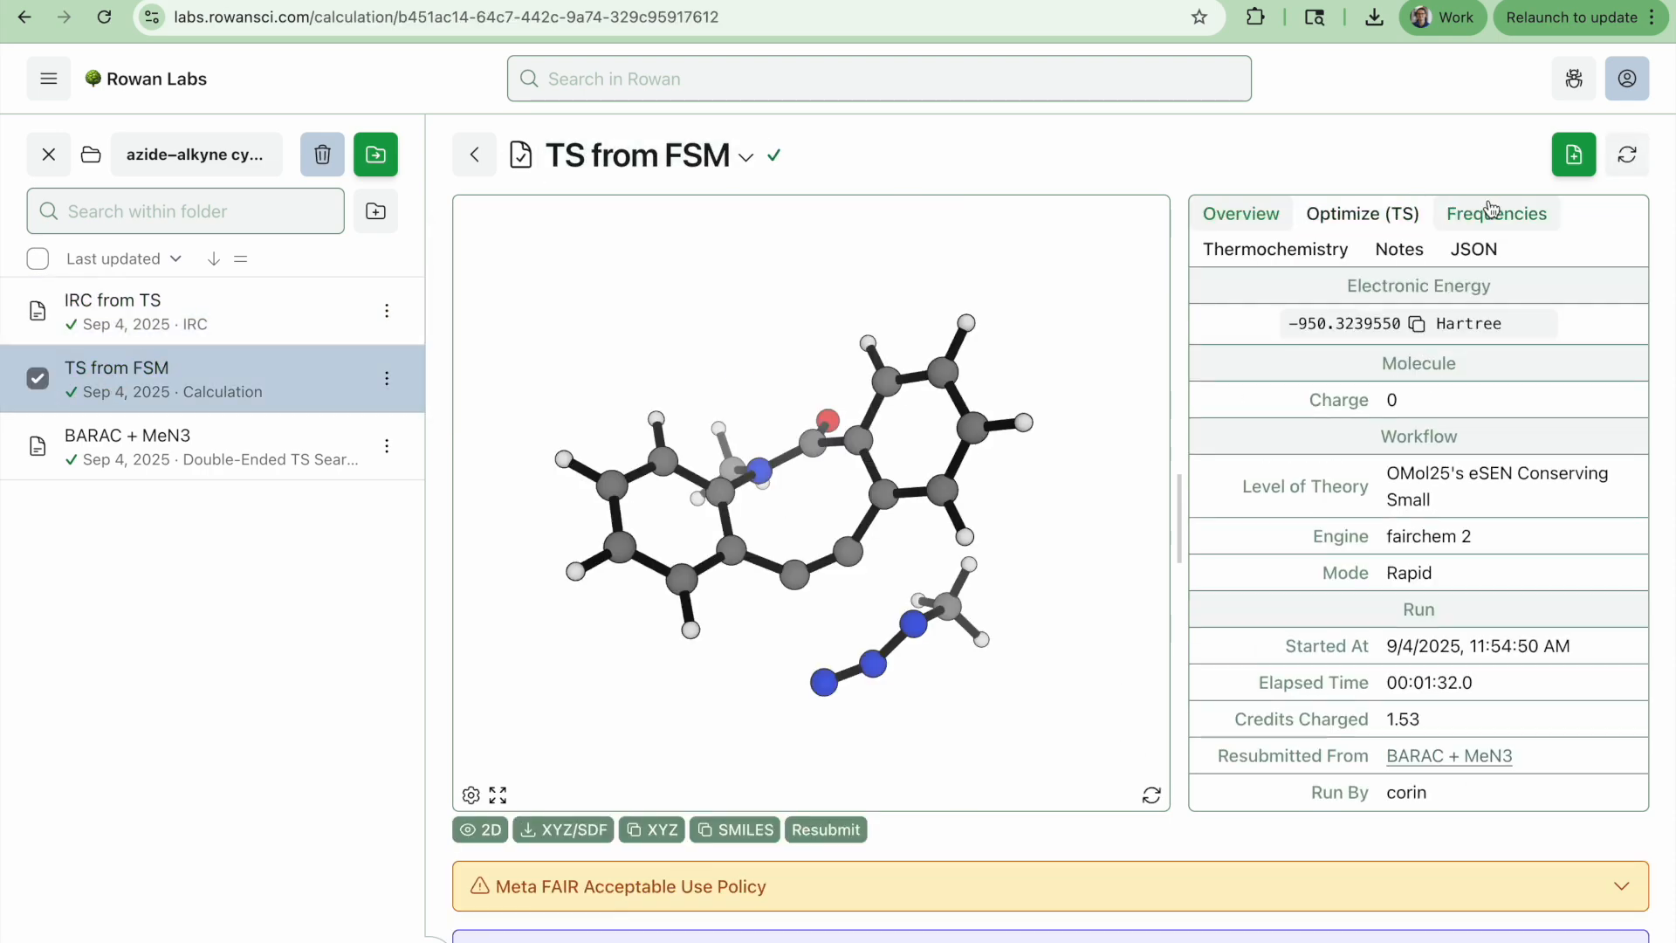
pyautogui.click(1501, 213)
pyautogui.click(1377, 332)
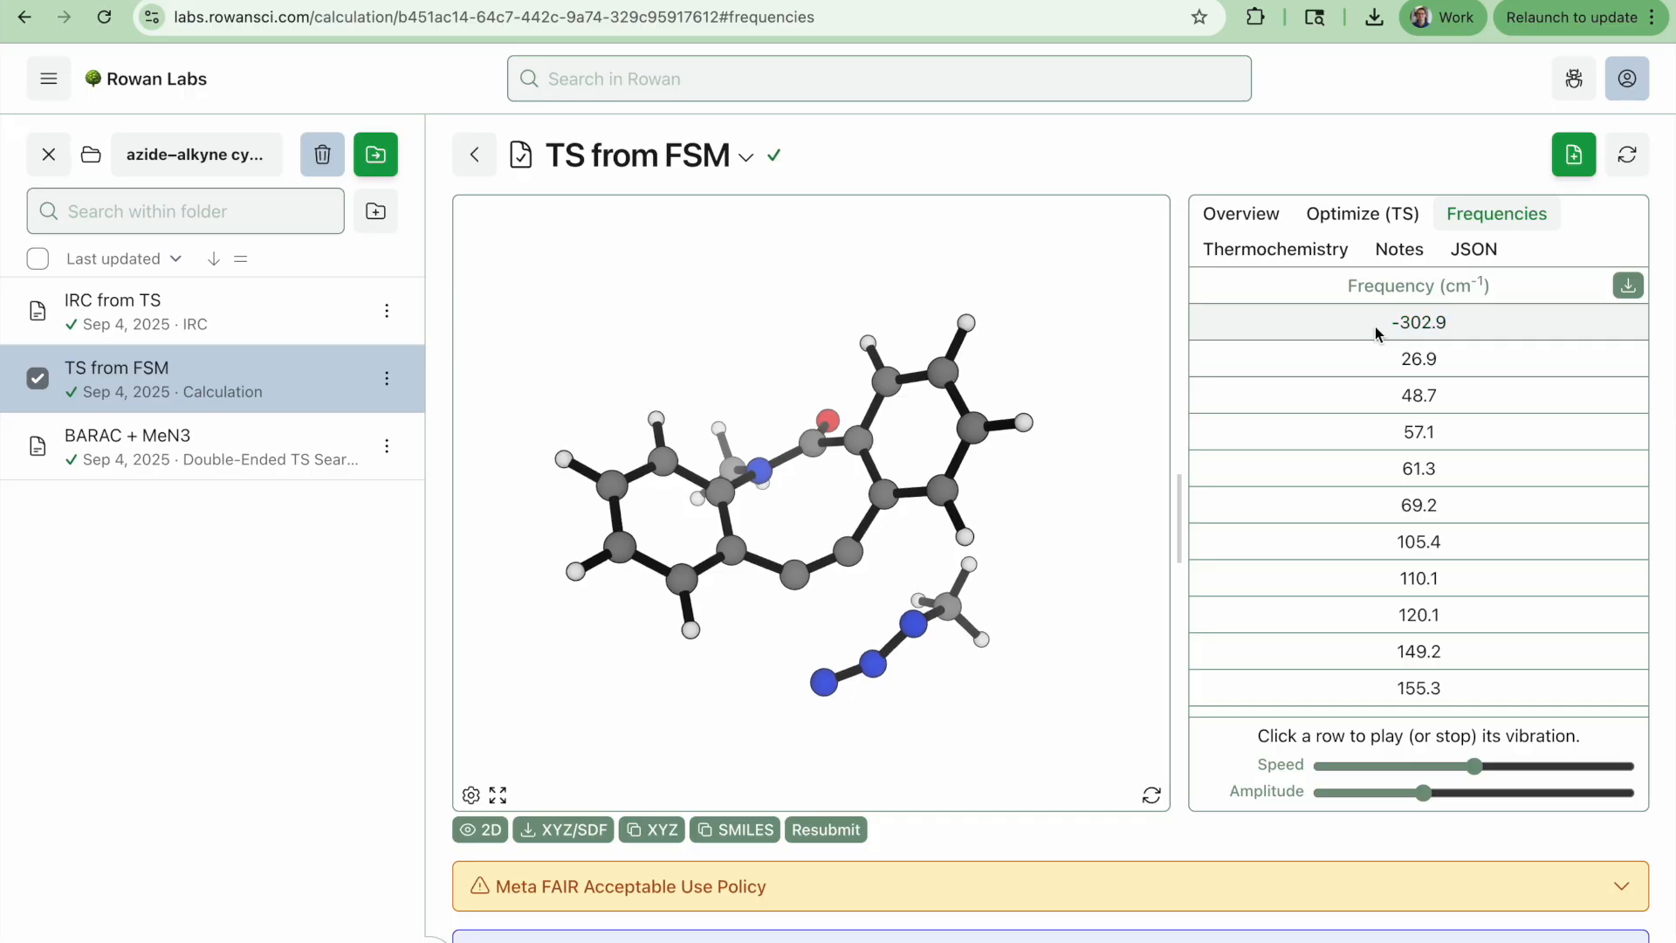
# Return to the IRC job, flip the energy profile's x-axis, and play the path animation
pyautogui.click(107, 301)
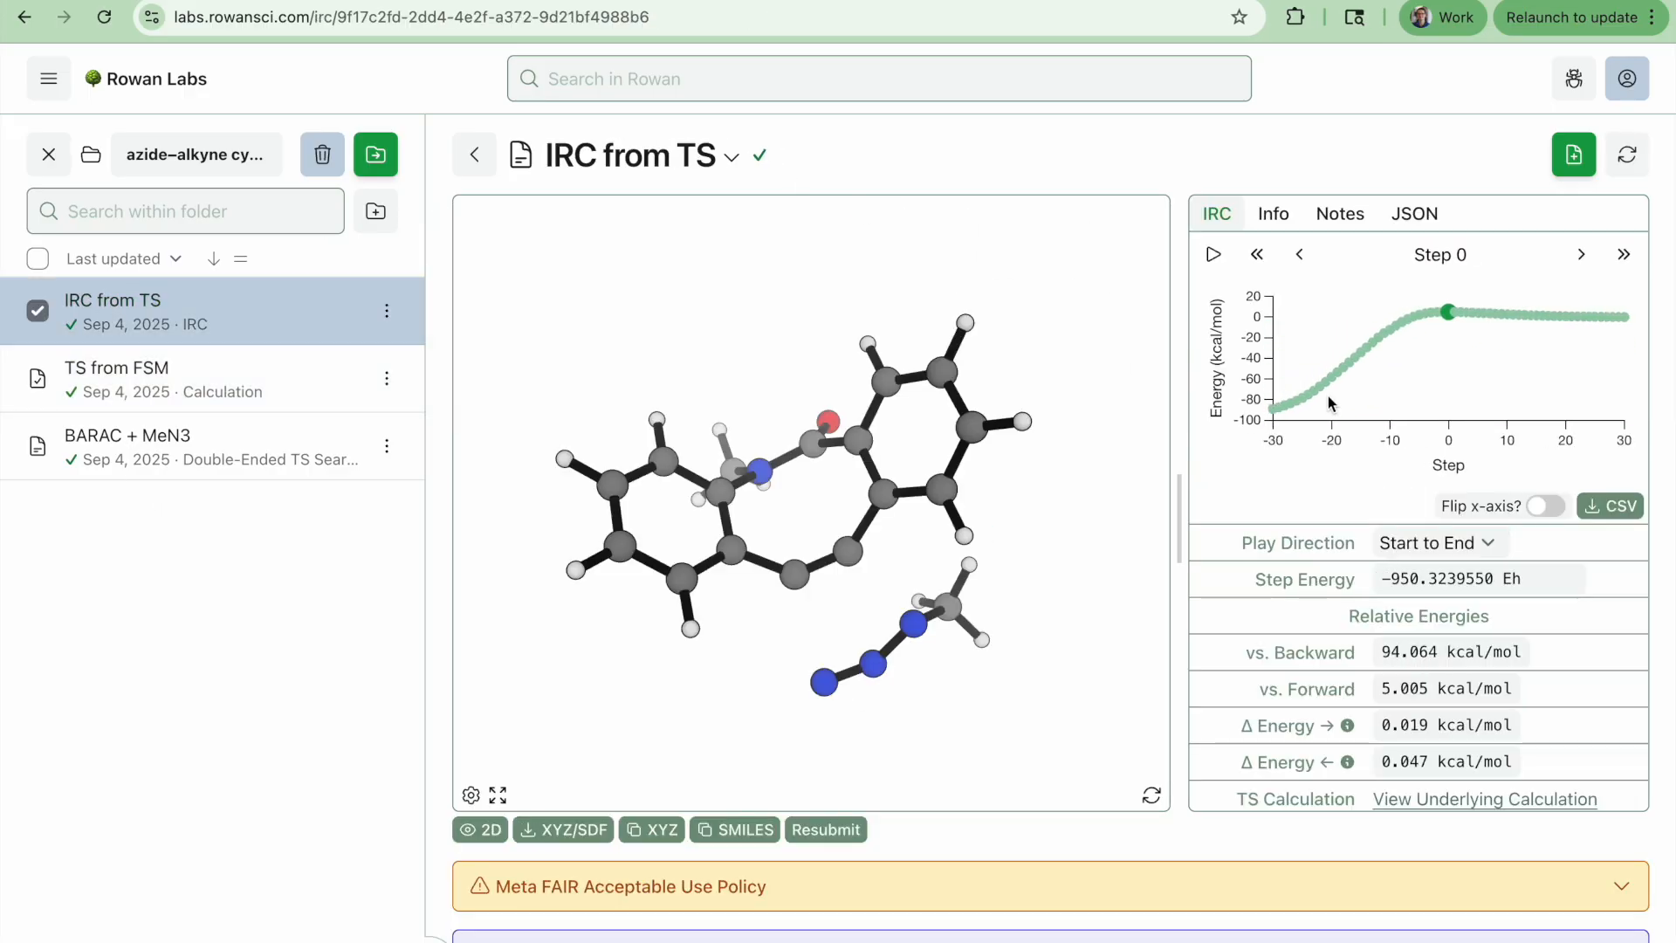
pyautogui.click(1547, 507)
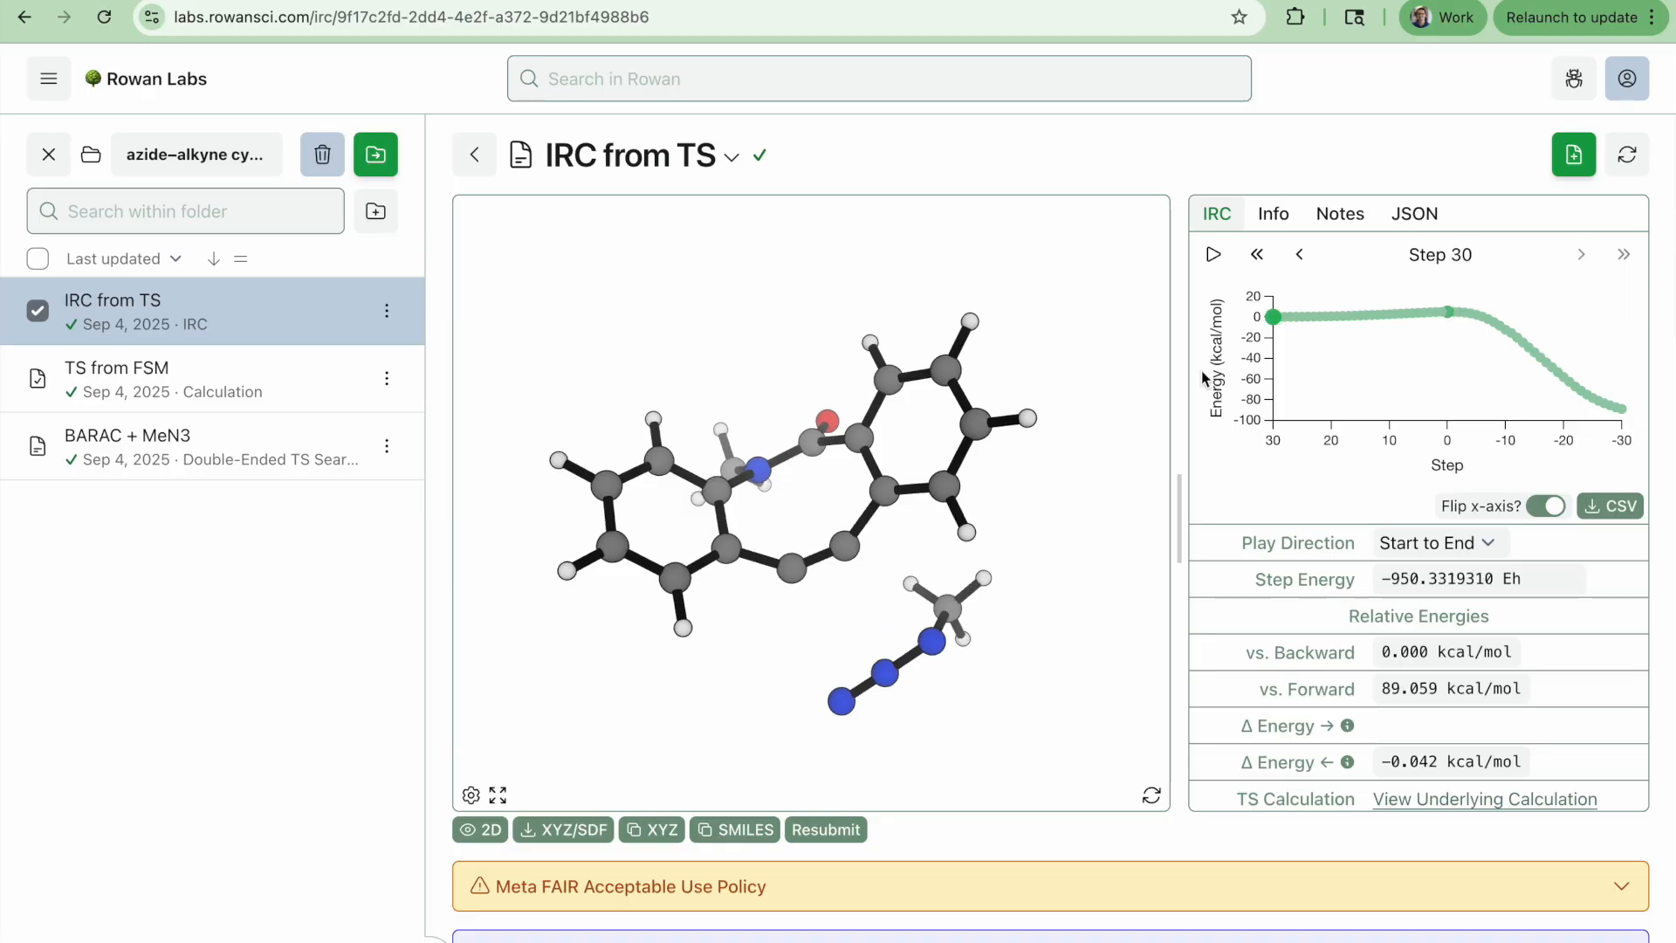
pyautogui.click(1214, 254)
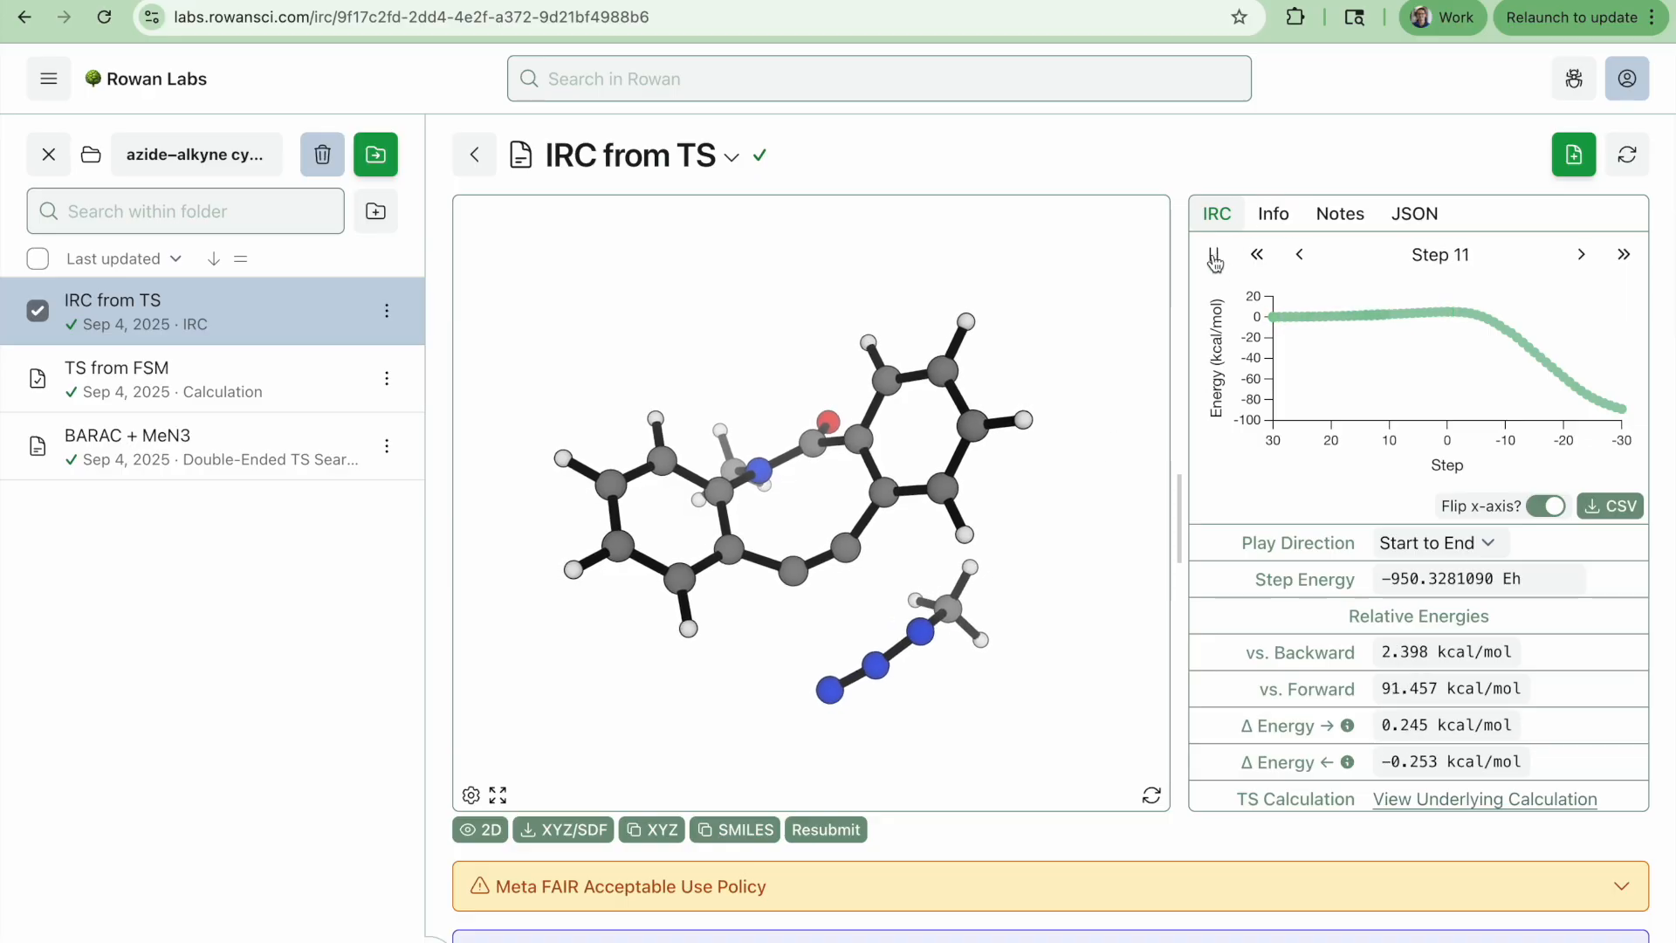